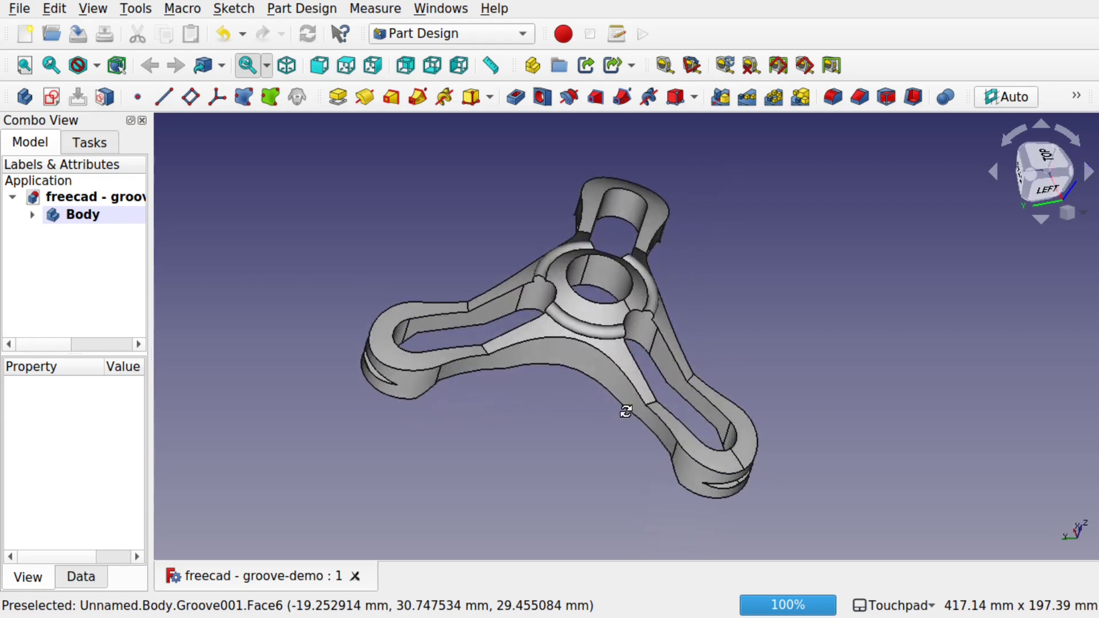
- Examine the finished three-armed part from above, from the side and at oblique angles around its central hub
alt+drag(628, 275, 613, 442)
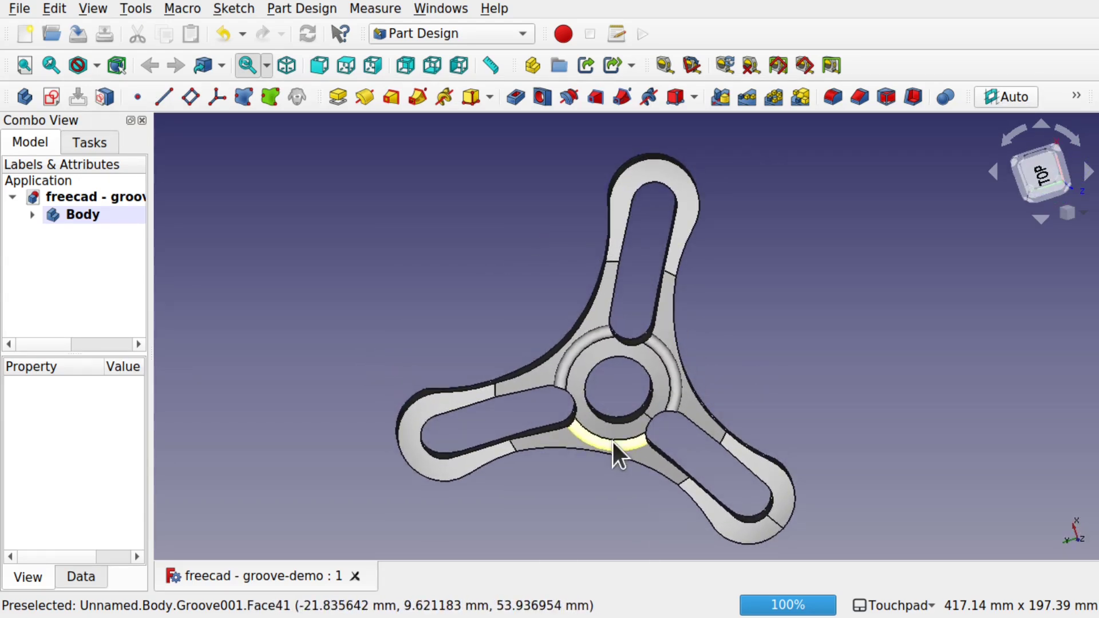
alt+drag(652, 504, 643, 315)
alt+drag(560, 405, 625, 373)
alt+drag(481, 468, 521, 441)
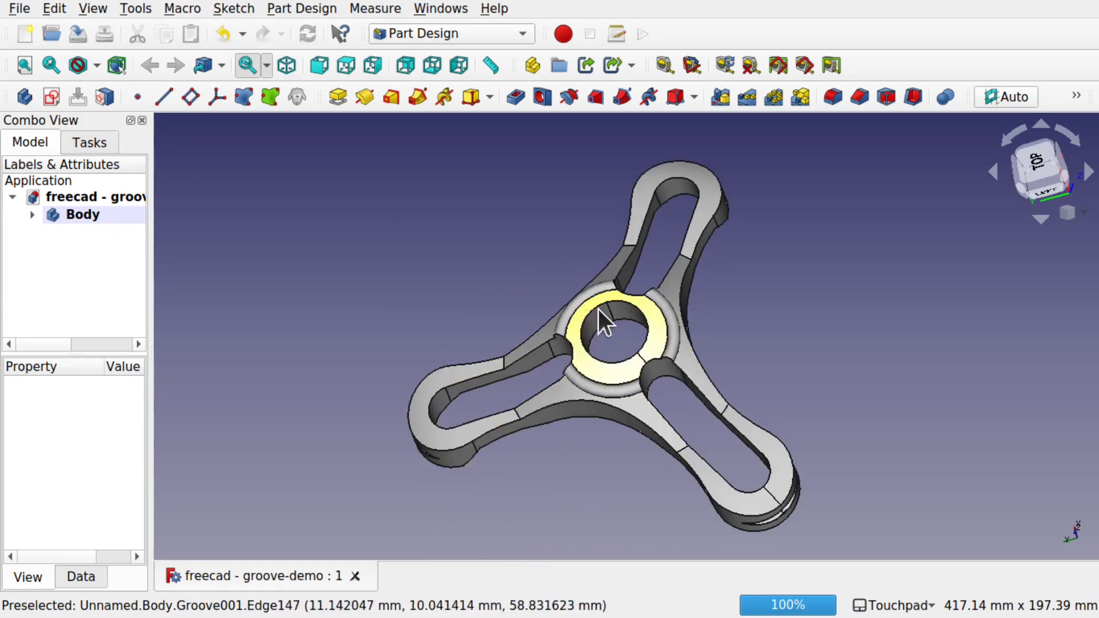
alt+drag(625, 429, 658, 333)
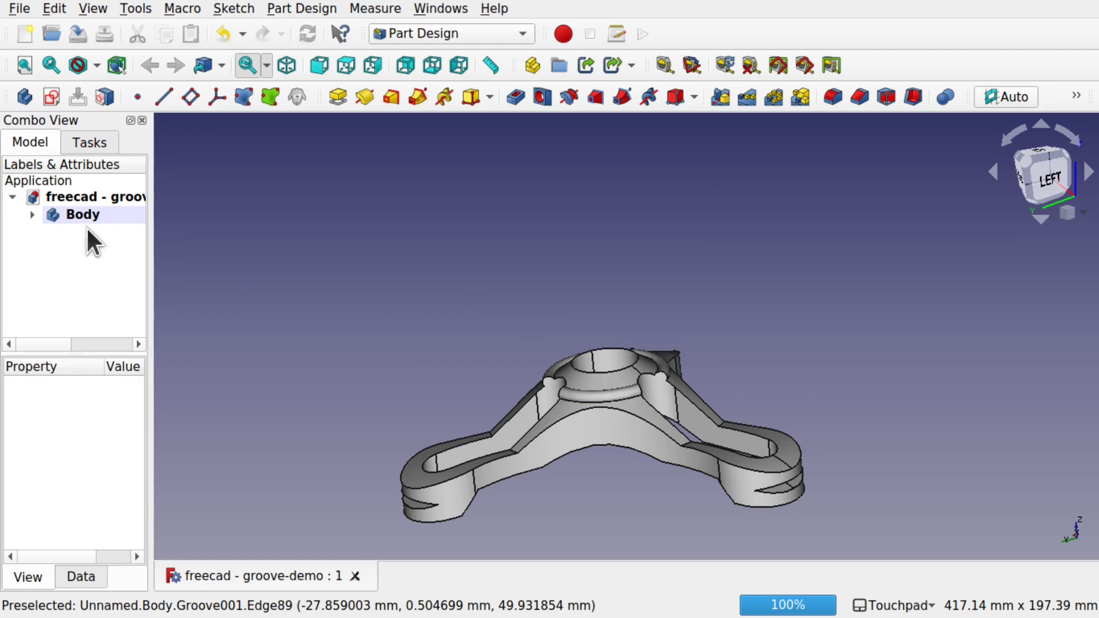
shift+drag(533, 292, 549, 212)
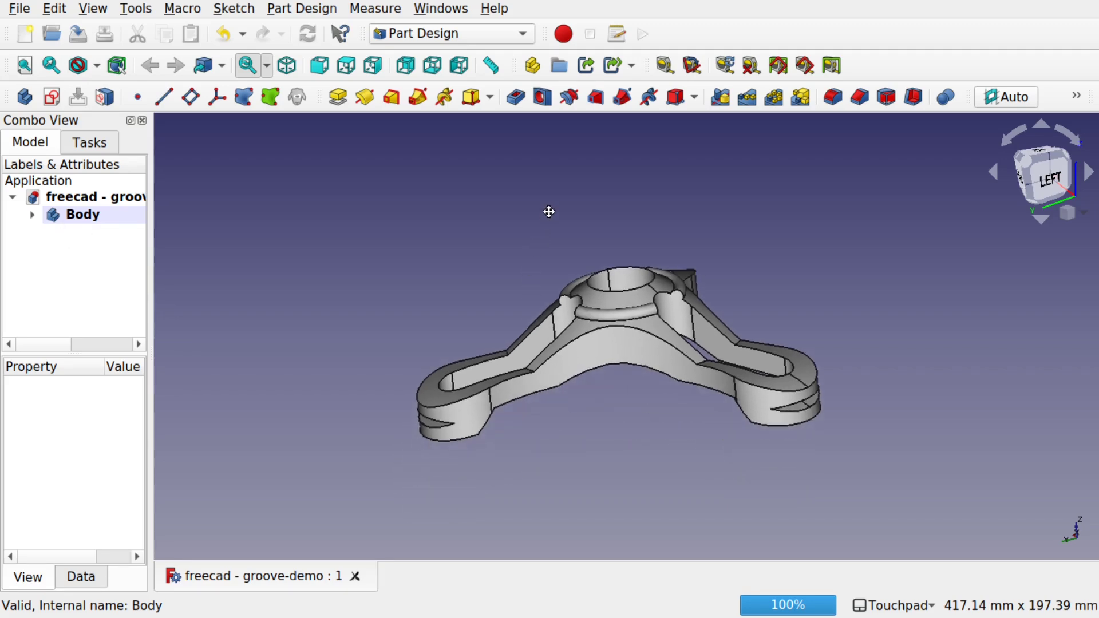
alt+drag(643, 346, 641, 491)
alt+drag(634, 444, 605, 312)
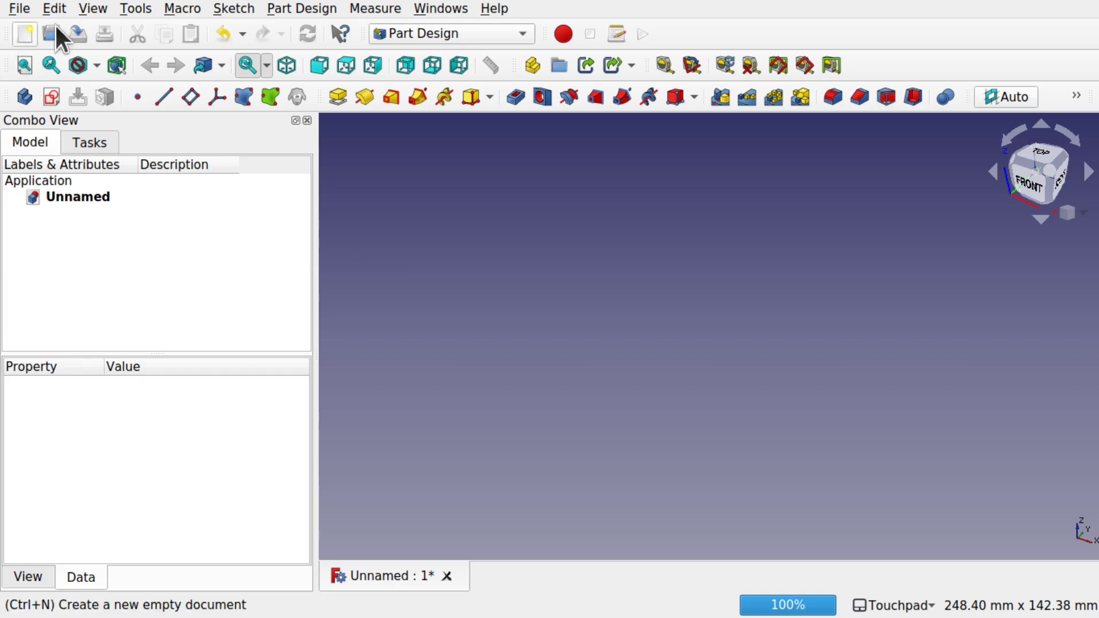
click(474, 29)
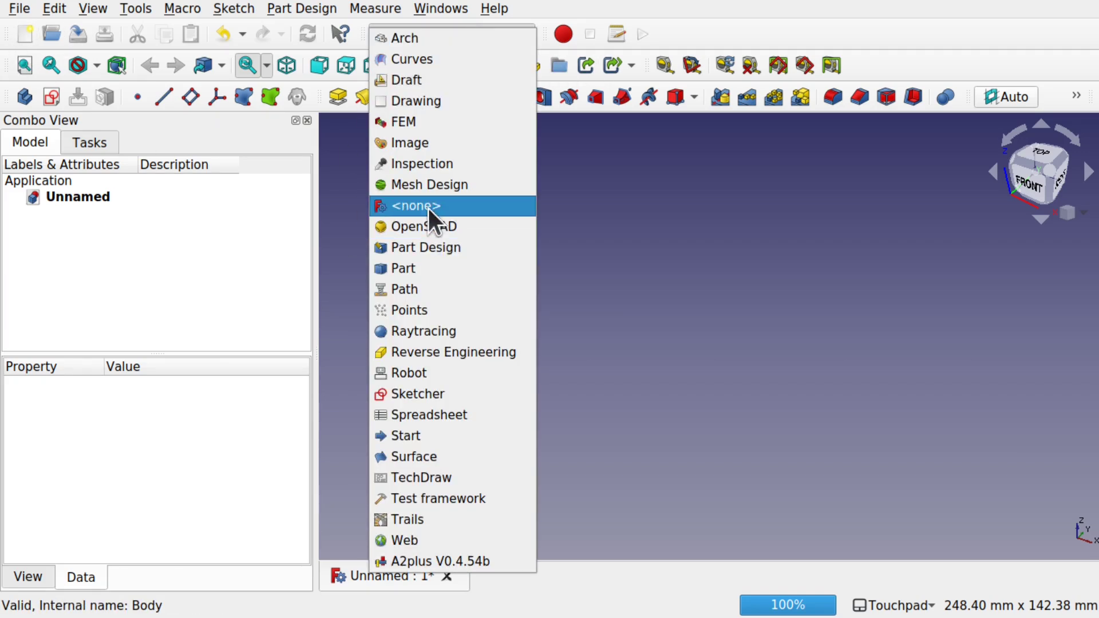
click(784, 279)
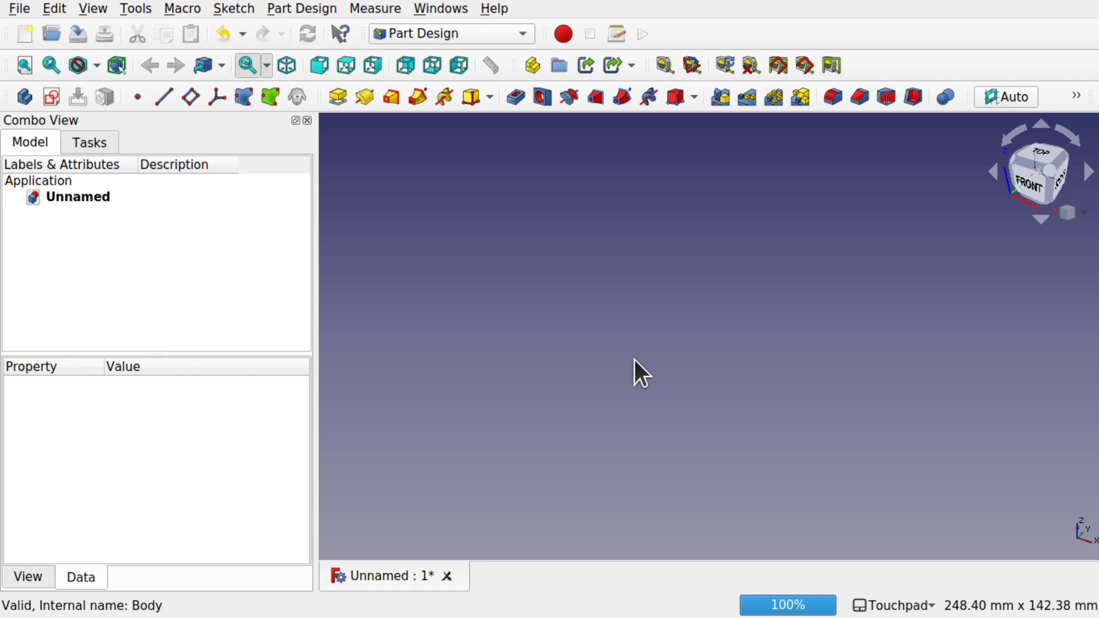
- Create a new body and start a sketch on its XY plane
click(20, 96)
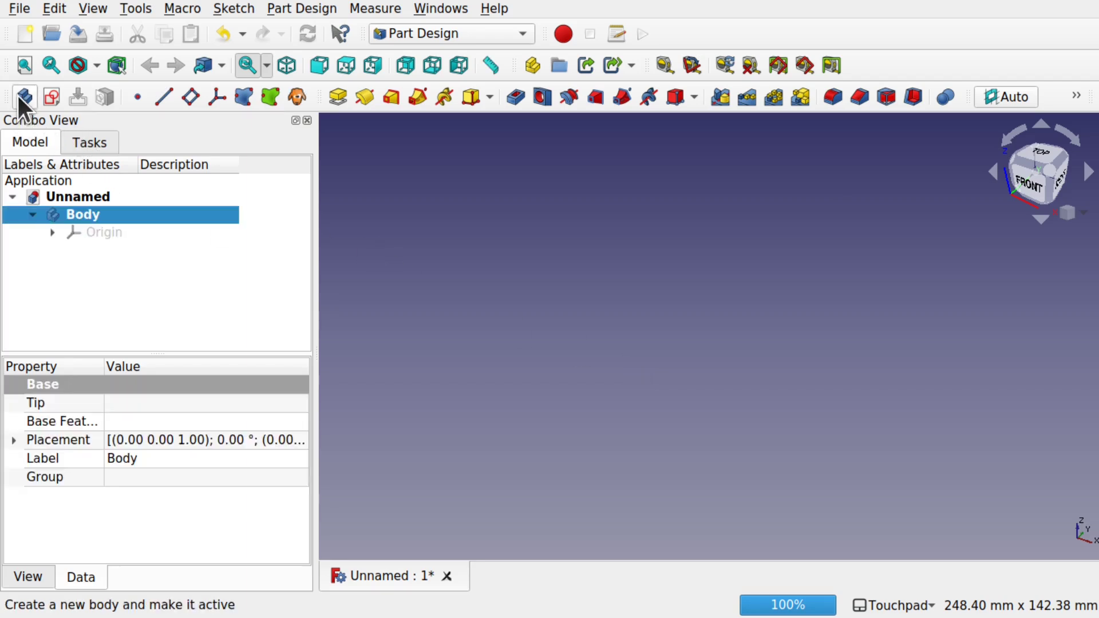
click(48, 97)
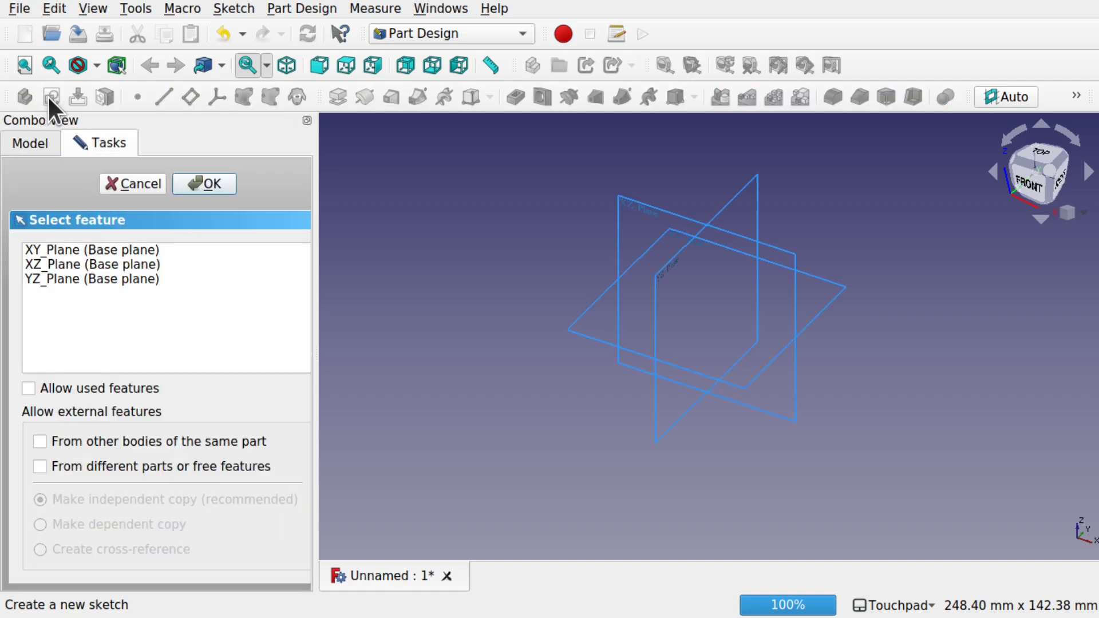
click(65, 249)
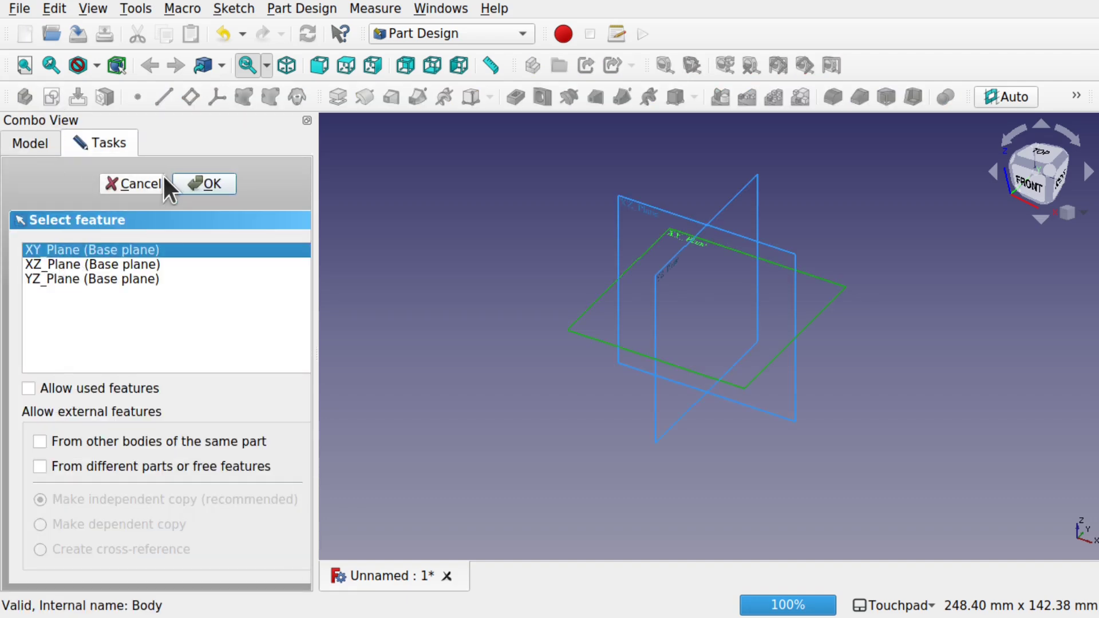
click(185, 183)
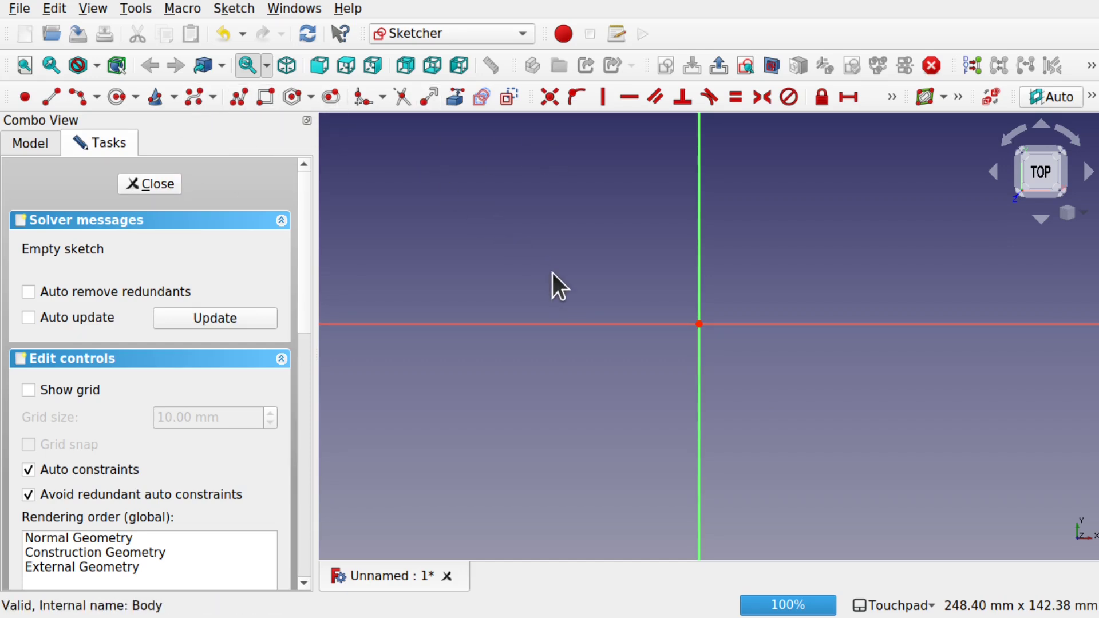
scroll(730, 259, down, 3)
mouse_move(730, 262)
middle_down()
mouse_move(737, 336)
mouse_move(723, 358)
middle_up()
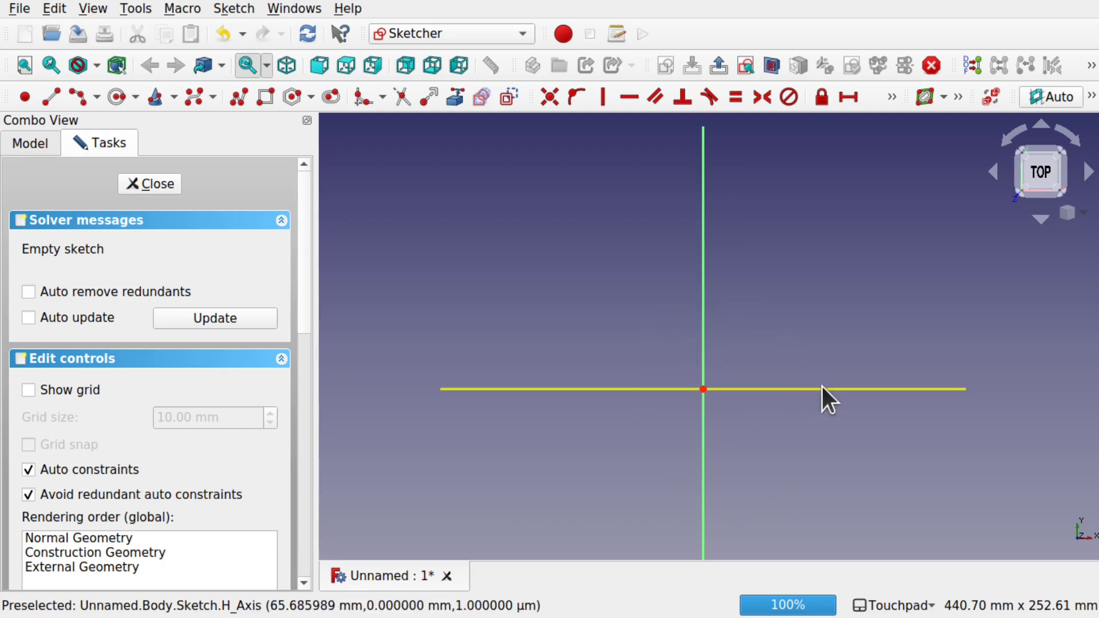
click(118, 98)
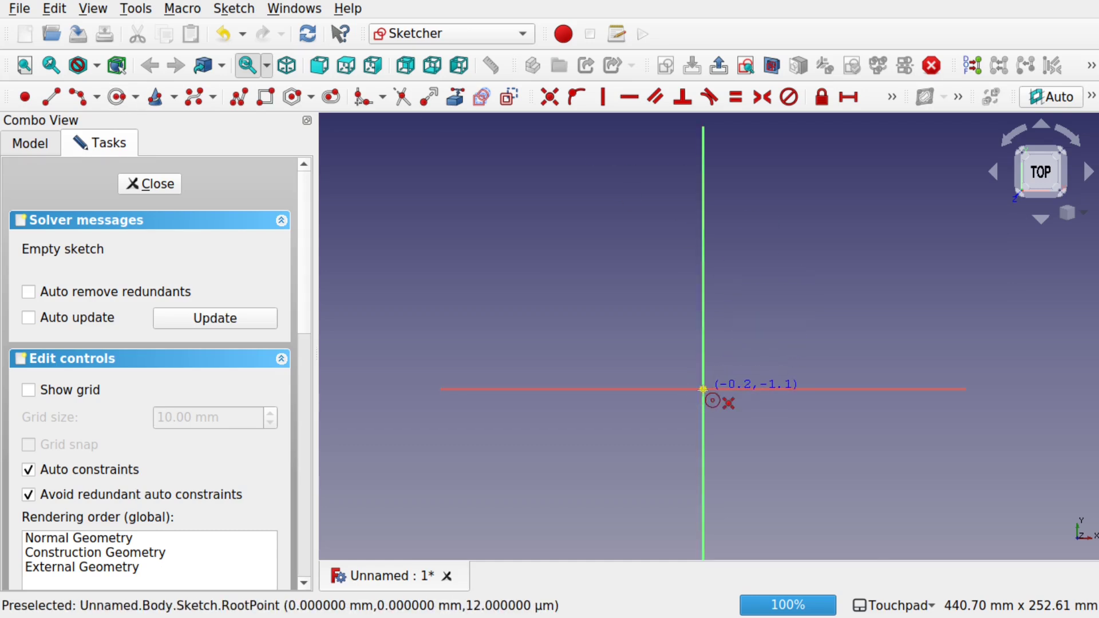
click(703, 390)
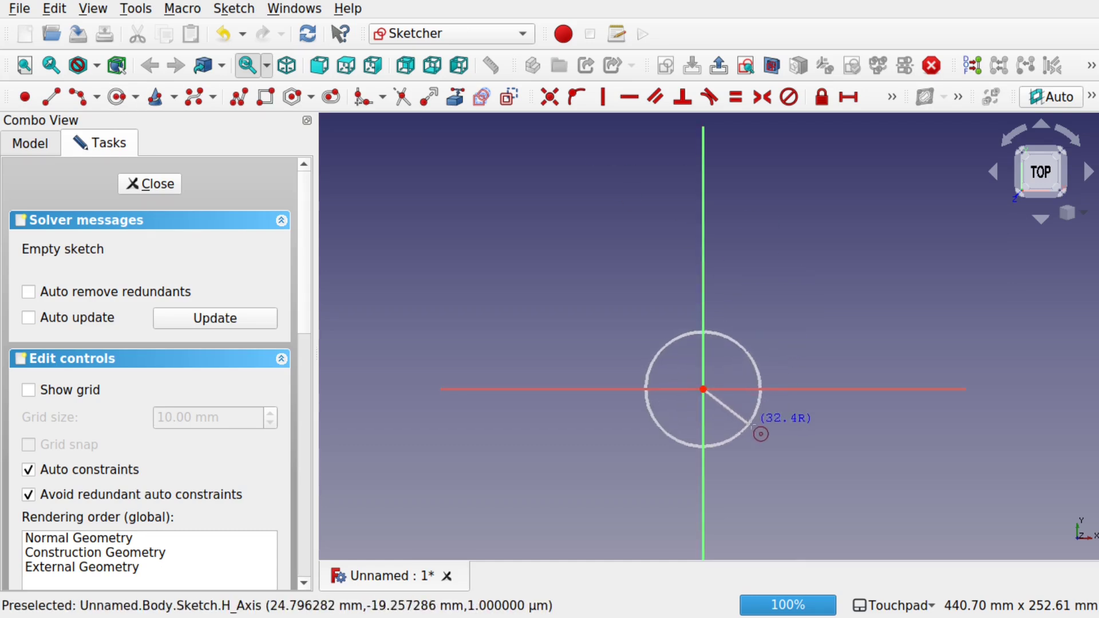
click(779, 438)
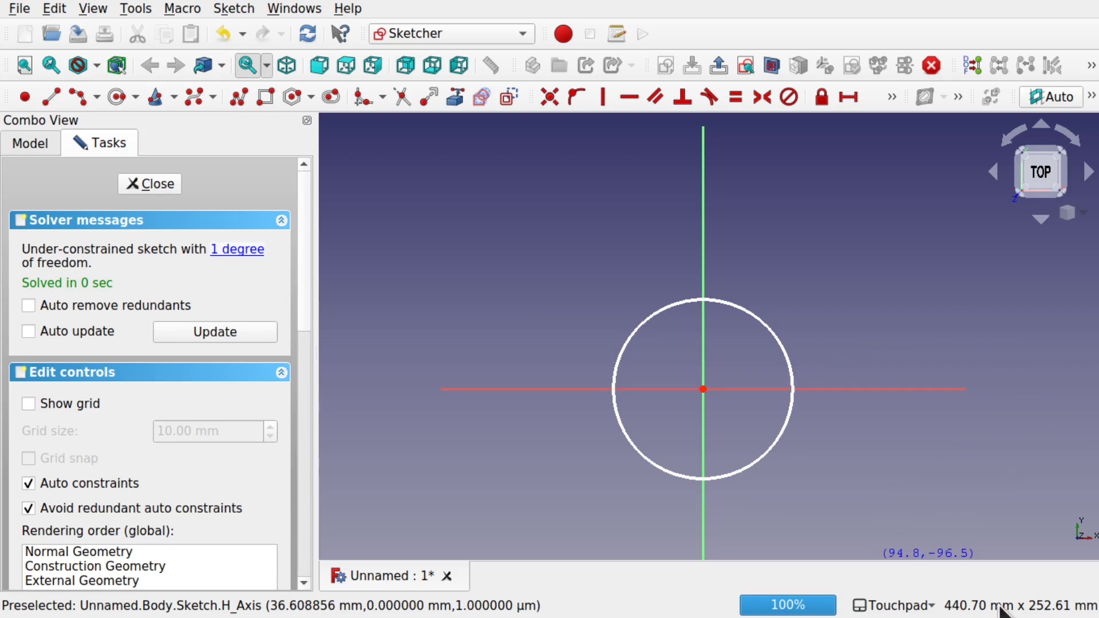
scroll(867, 430, down, 5)
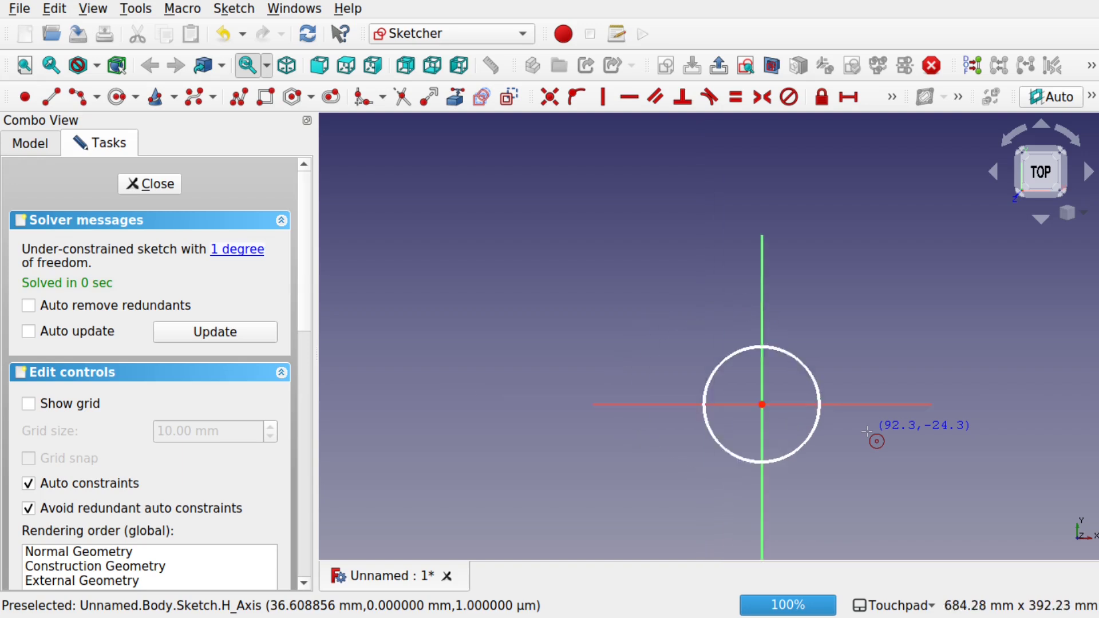
scroll(867, 430, up, 8)
scroll(867, 430, down, 3)
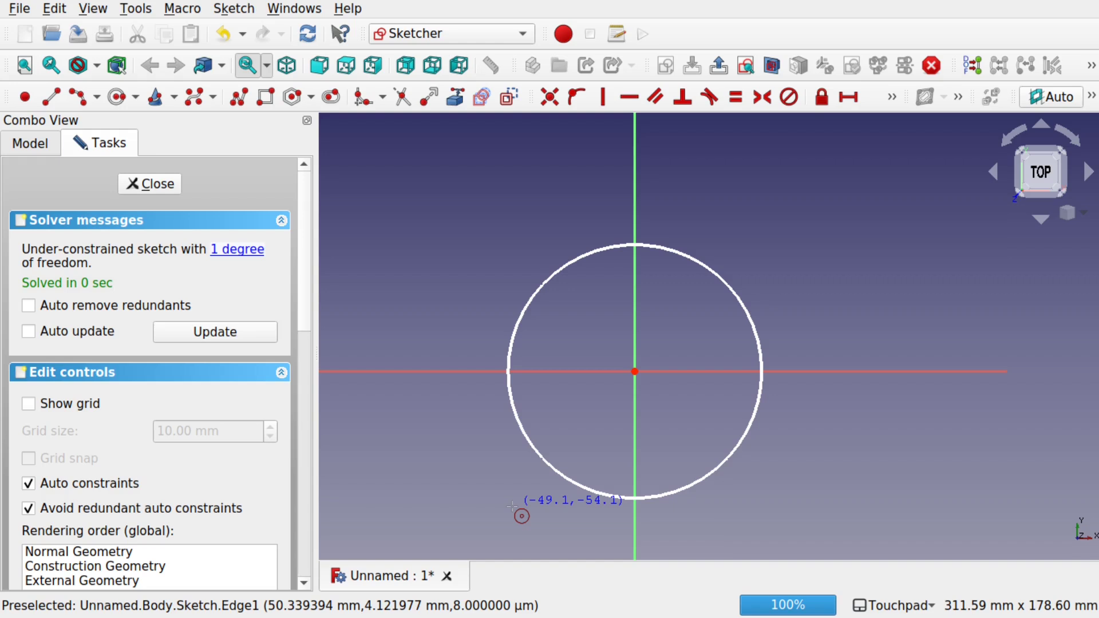
key(Escape)
click(565, 473)
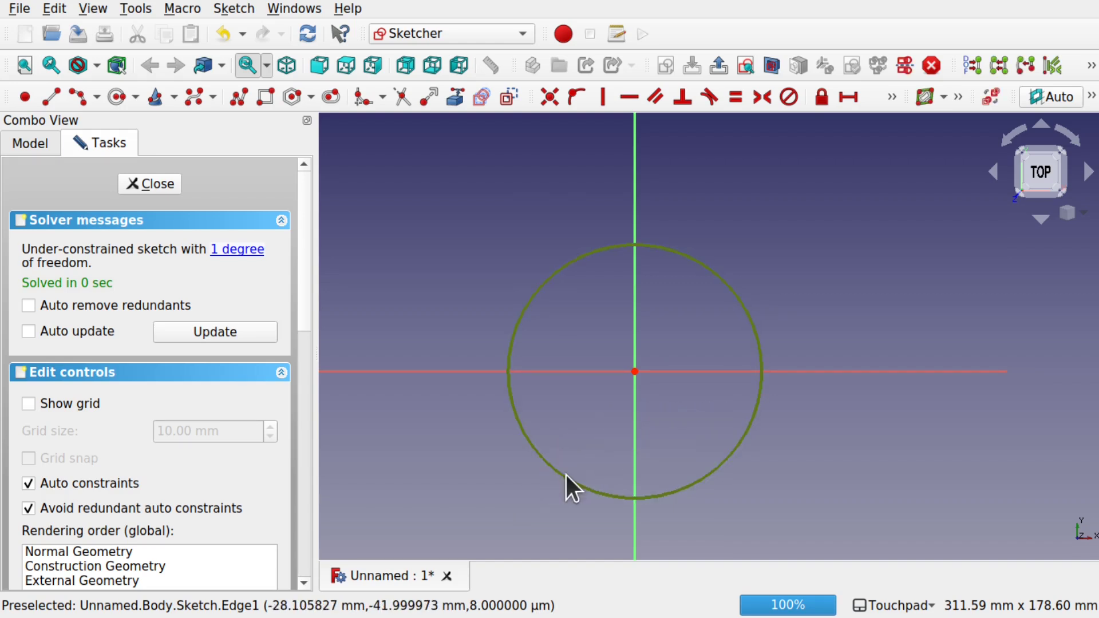
key(Delete)
- Draw a circle about 148 mm in diameter centred on the sketch origin
click(119, 96)
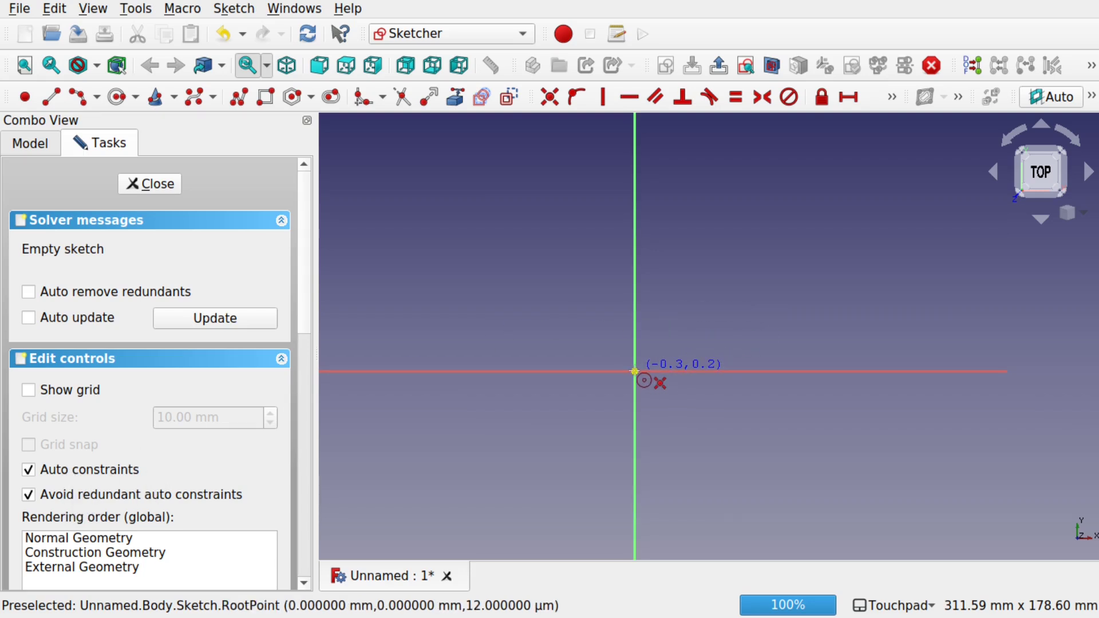
click(635, 372)
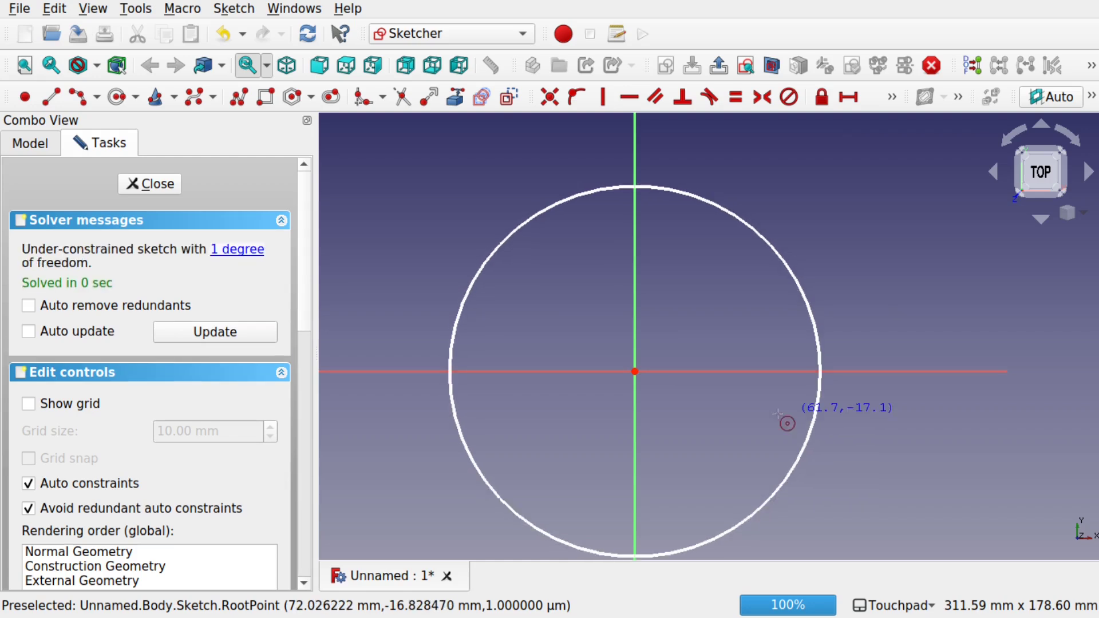
scroll(713, 392, down, 1)
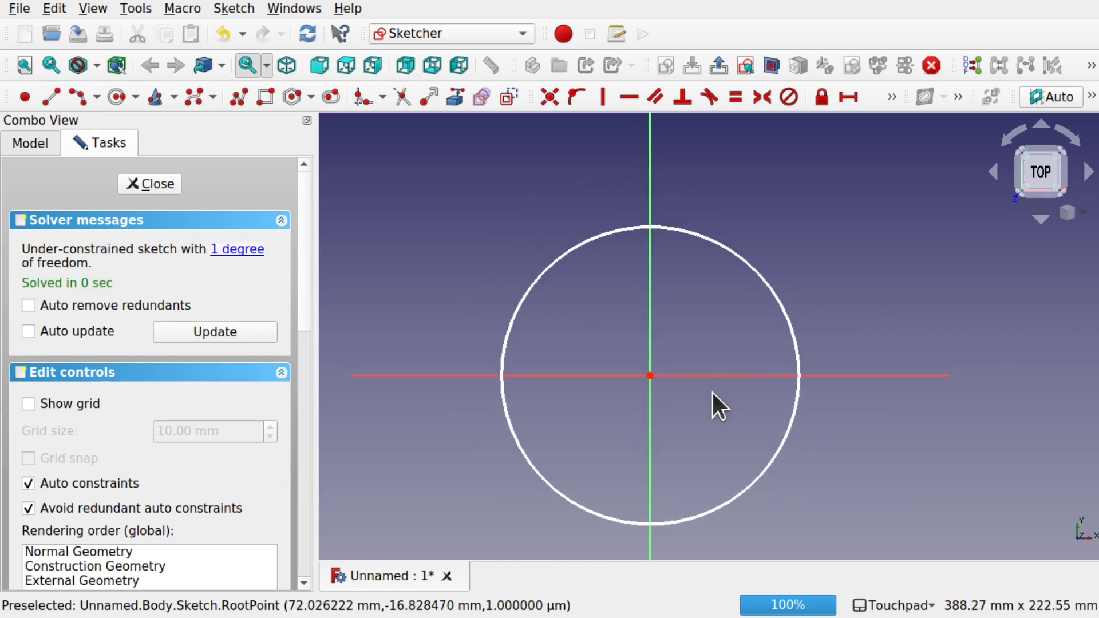
- Constrain the circle's diameter to 30 mm
click(787, 315)
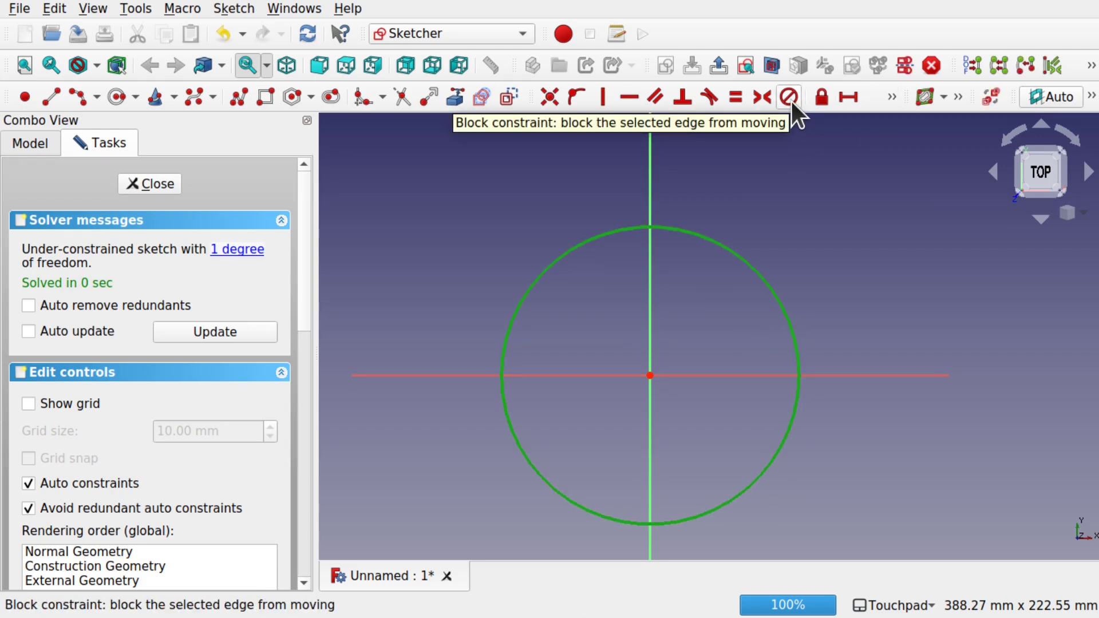
click(892, 96)
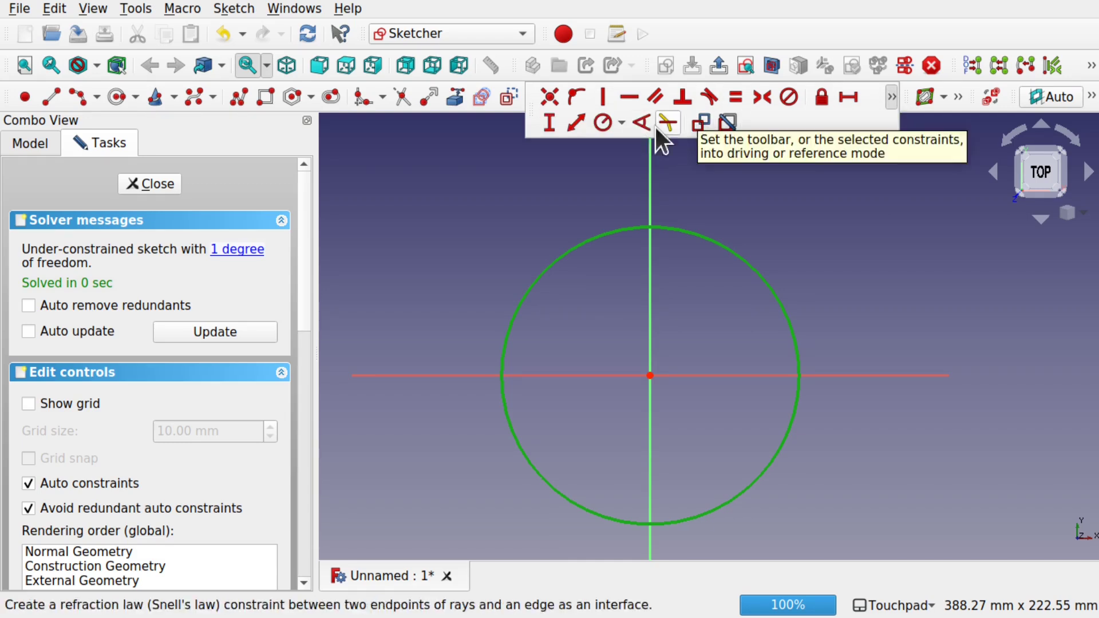
click(621, 122)
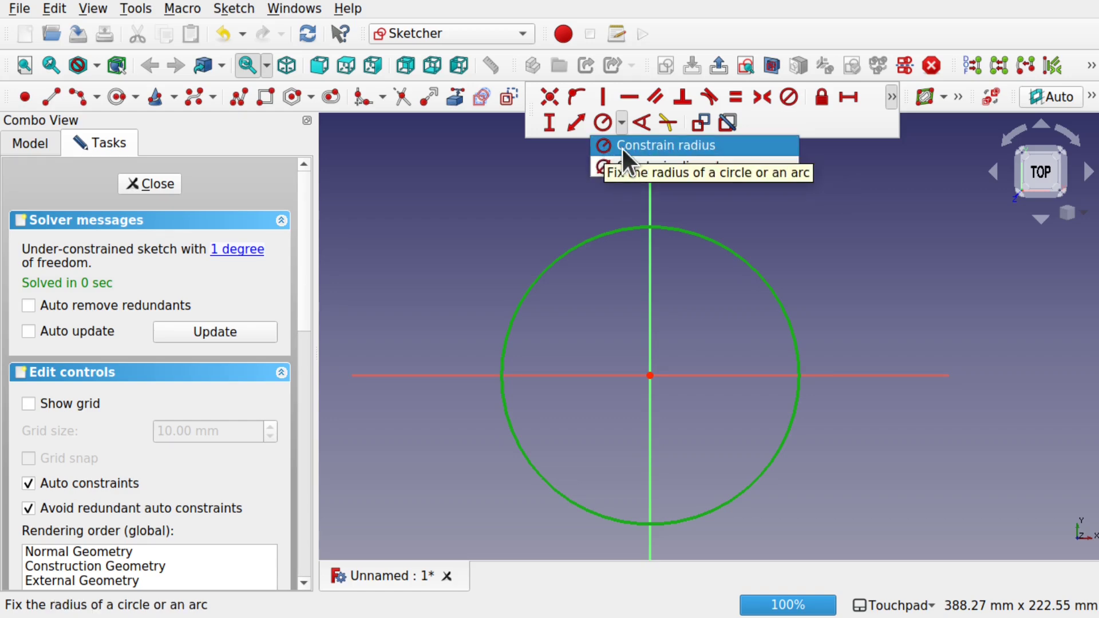
click(623, 166)
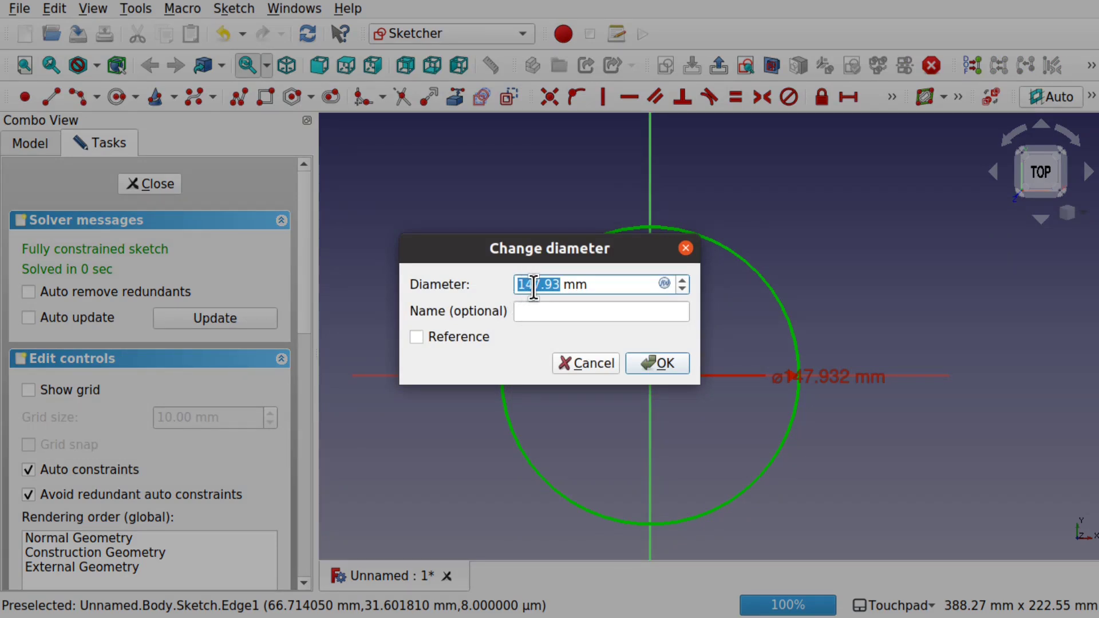
text(30)
click(662, 361)
- Convert the 30 mm circle to construction geometry
scroll(650, 374, up, 8)
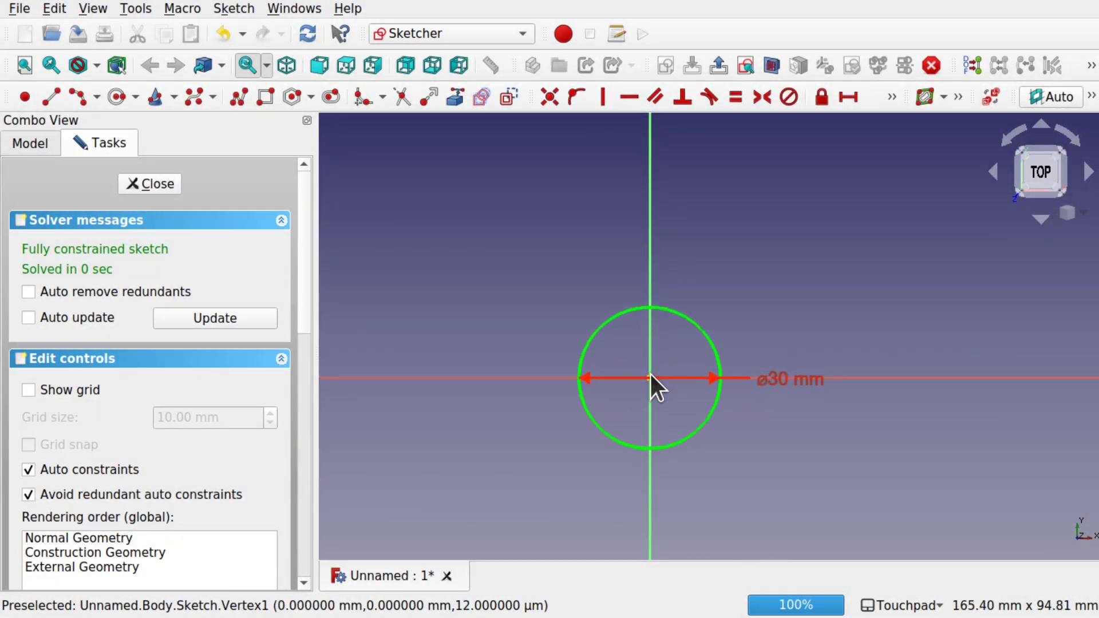
click(23, 64)
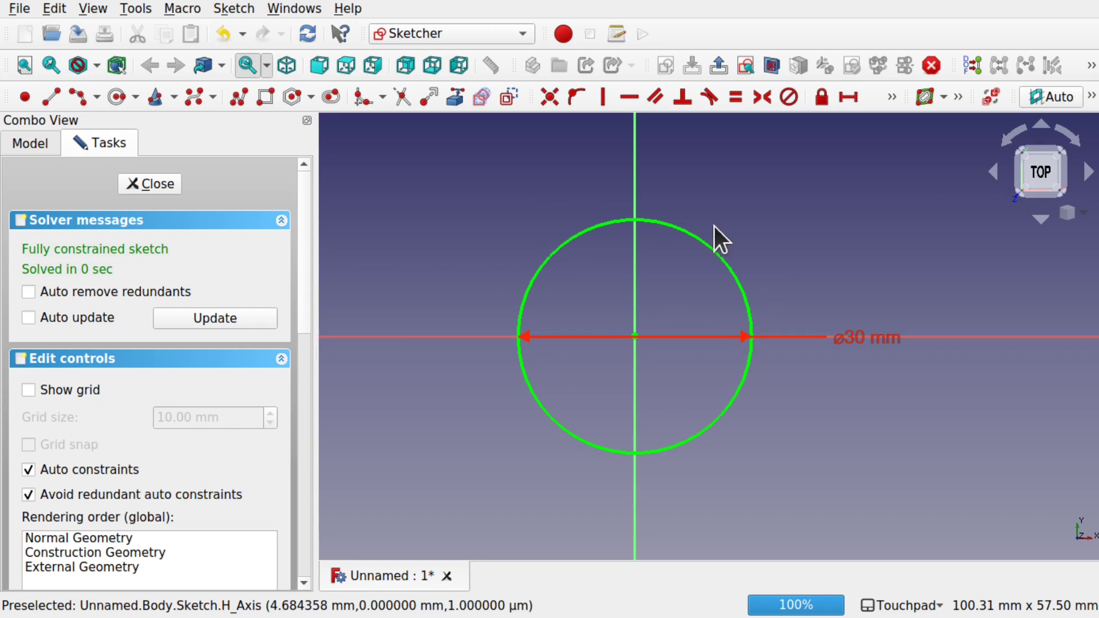
click(739, 276)
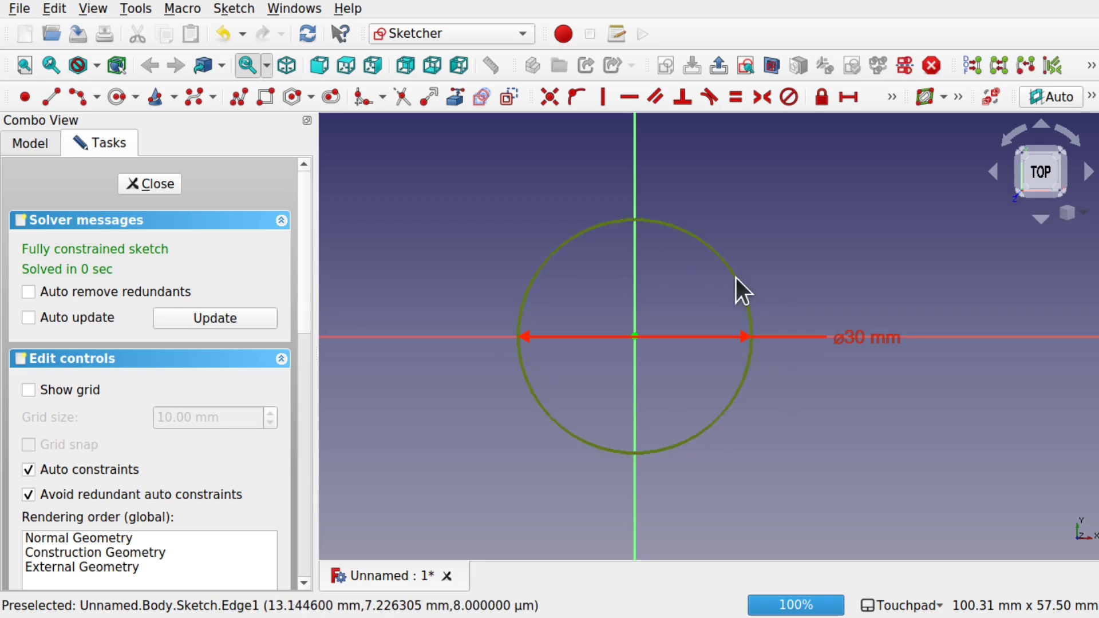
click(509, 98)
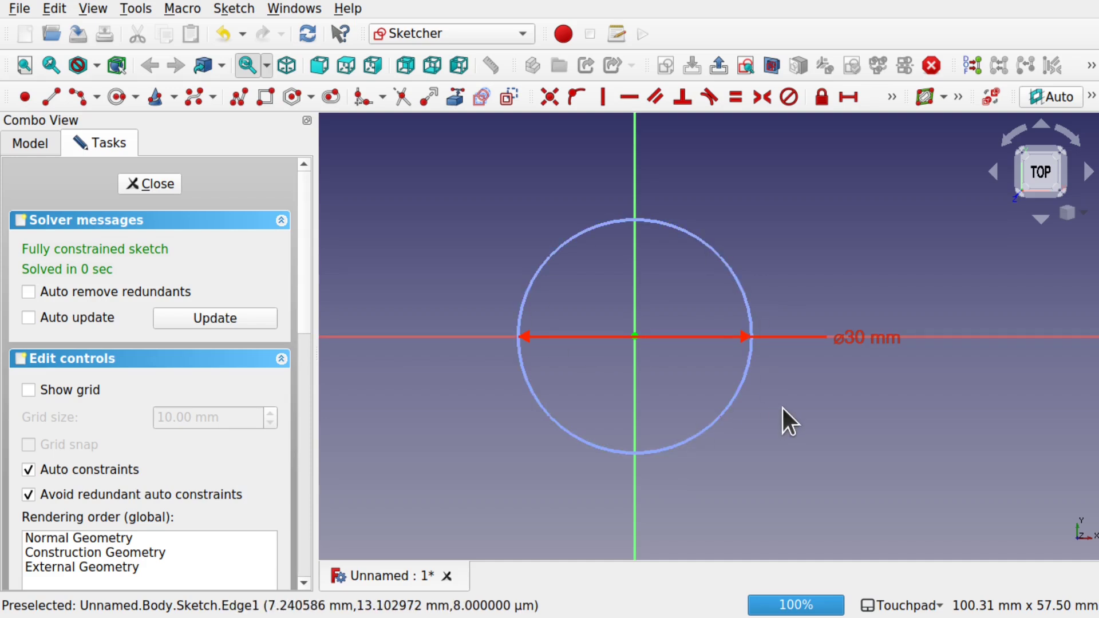
- Draw a line down the vertical axis from above the circle to the origin, and another from the origin to about (38, -23) mm
scroll(782, 407, down, 2)
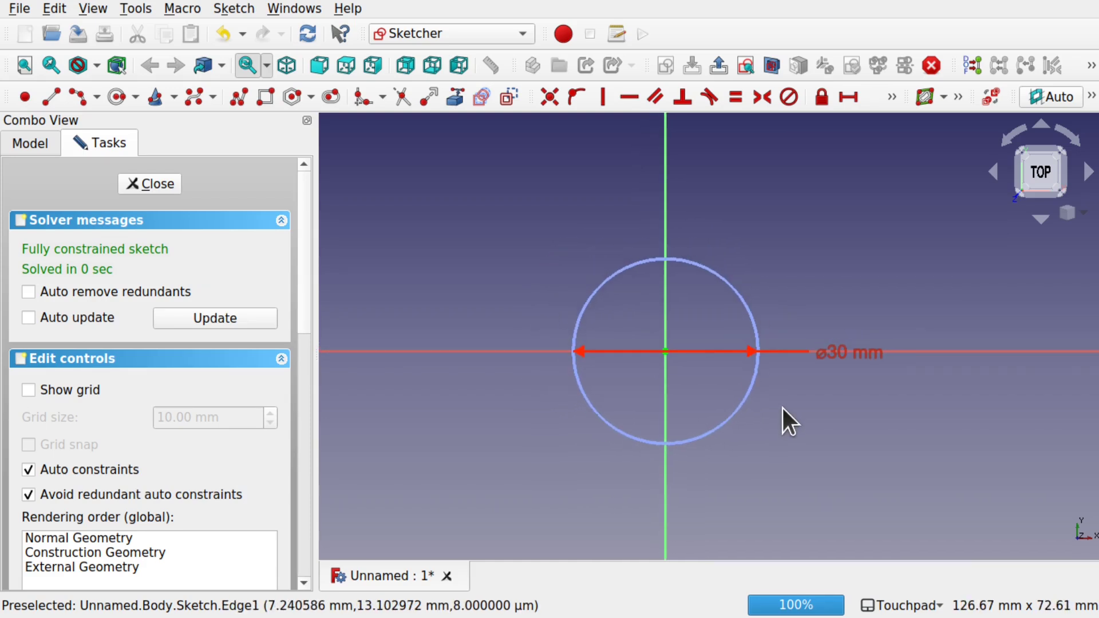
mouse_move(650, 388)
middle_down()
mouse_move(692, 385)
mouse_move(726, 420)
middle_up()
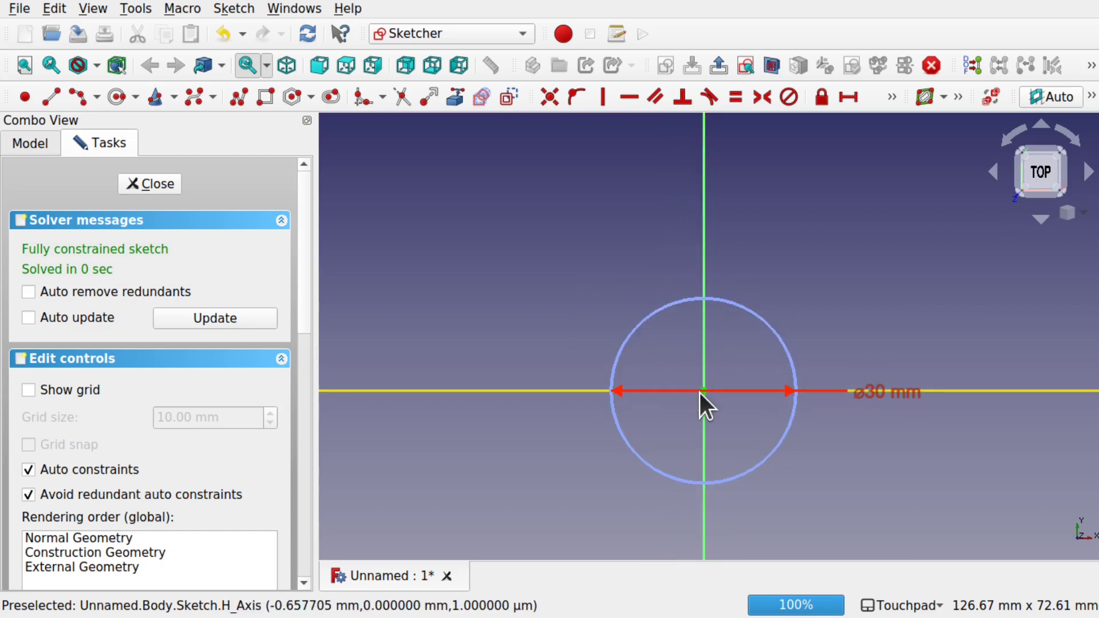
click(56, 95)
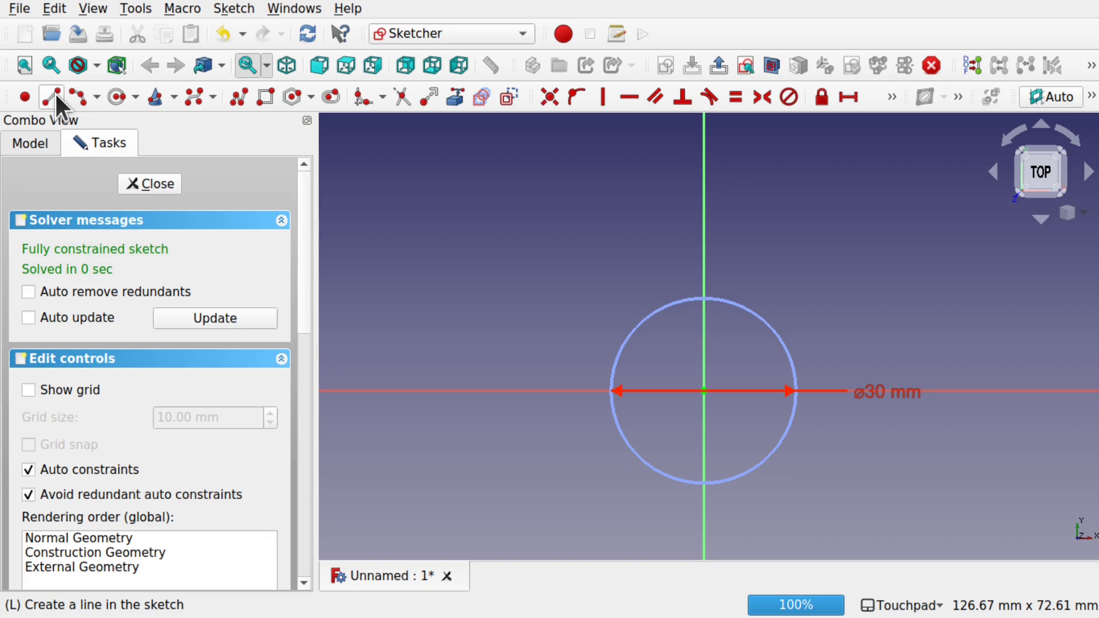
click(703, 152)
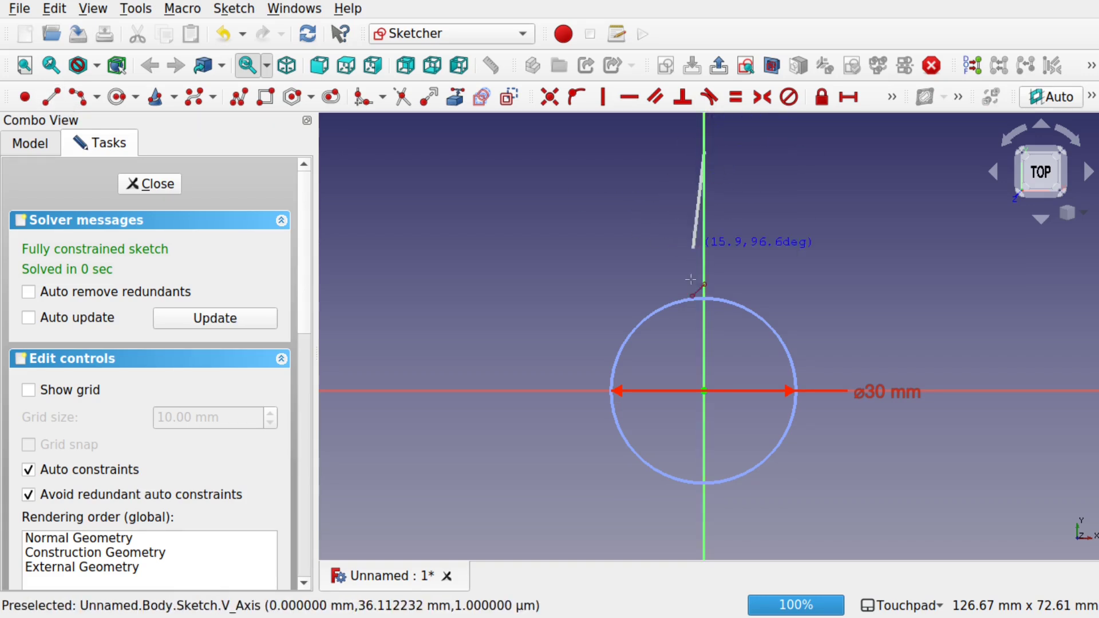
click(705, 391)
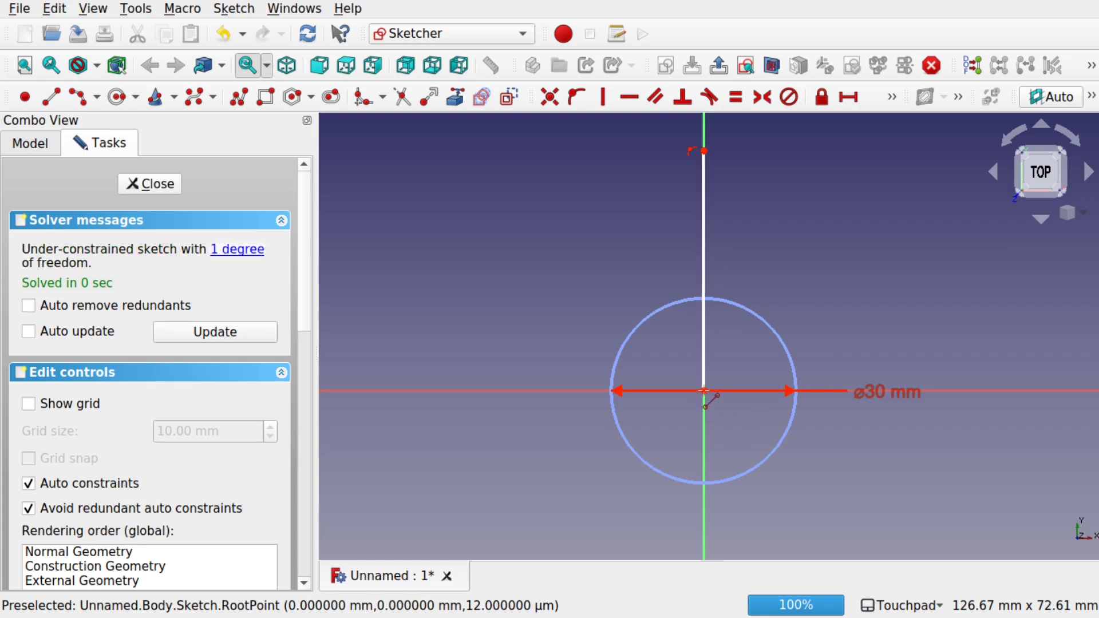
click(704, 391)
click(937, 529)
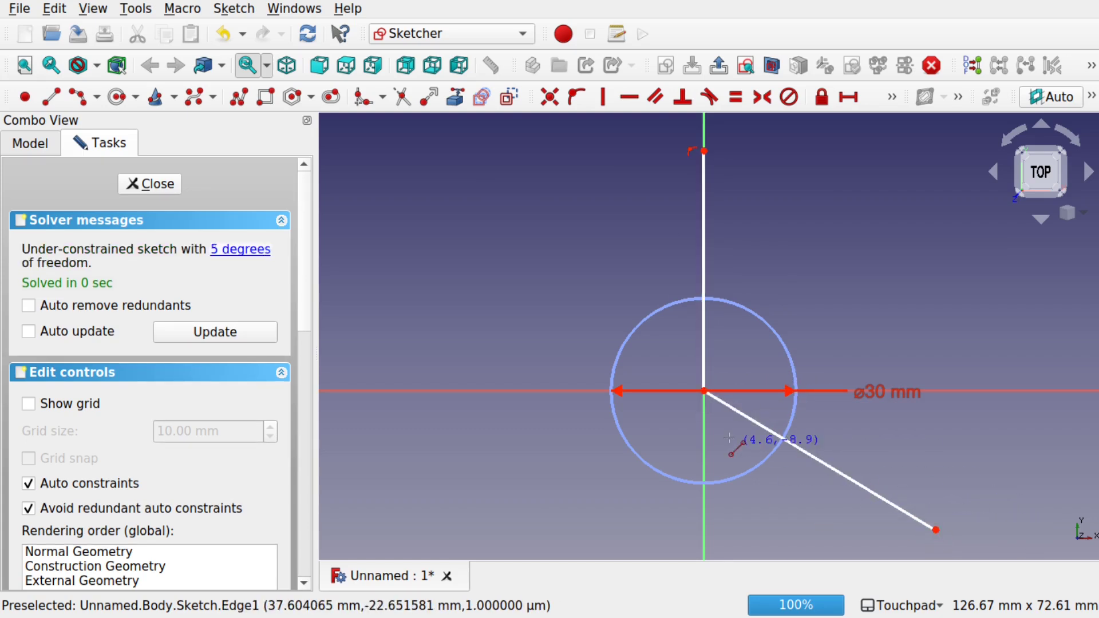
- Draw a third line from the origin to about (-33, -21) mm and constrain all three lines to equal length
click(704, 392)
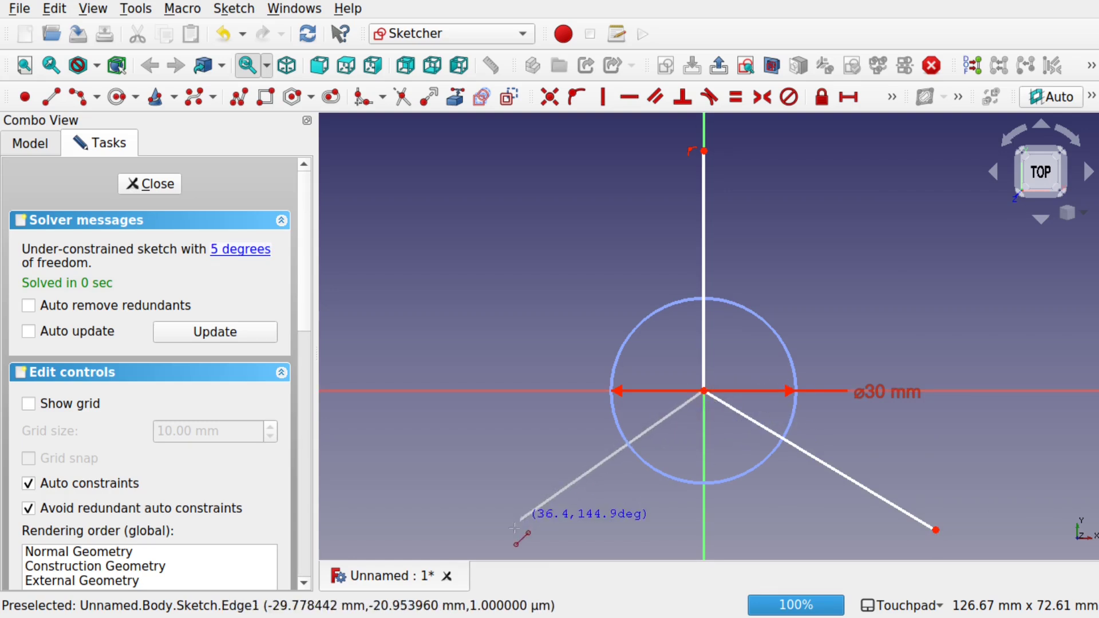
click(500, 520)
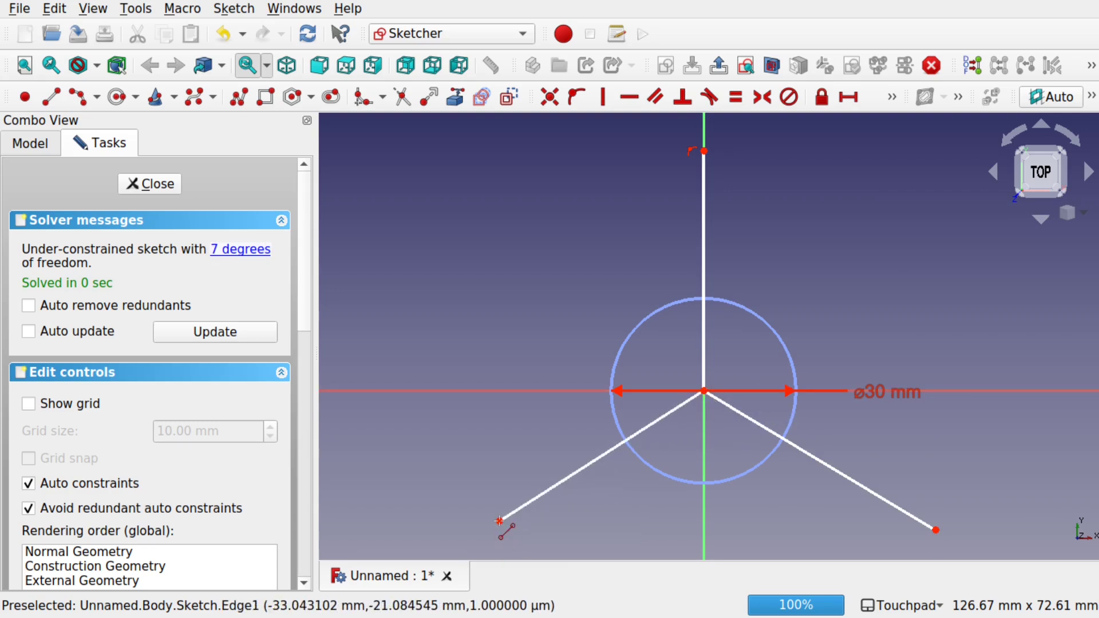
click(558, 484)
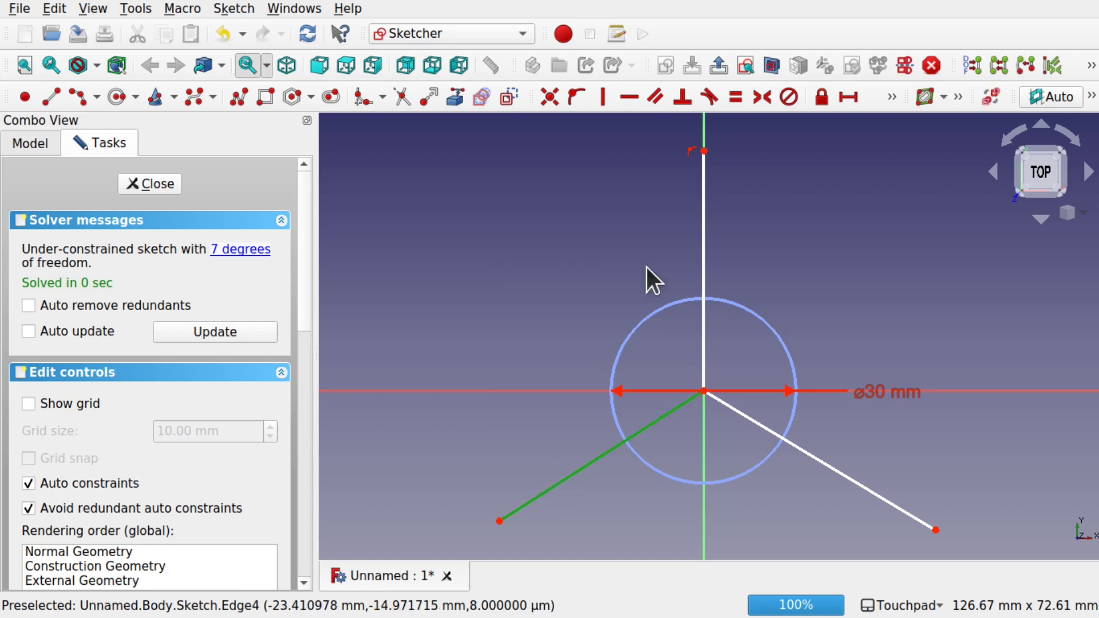
click(703, 250)
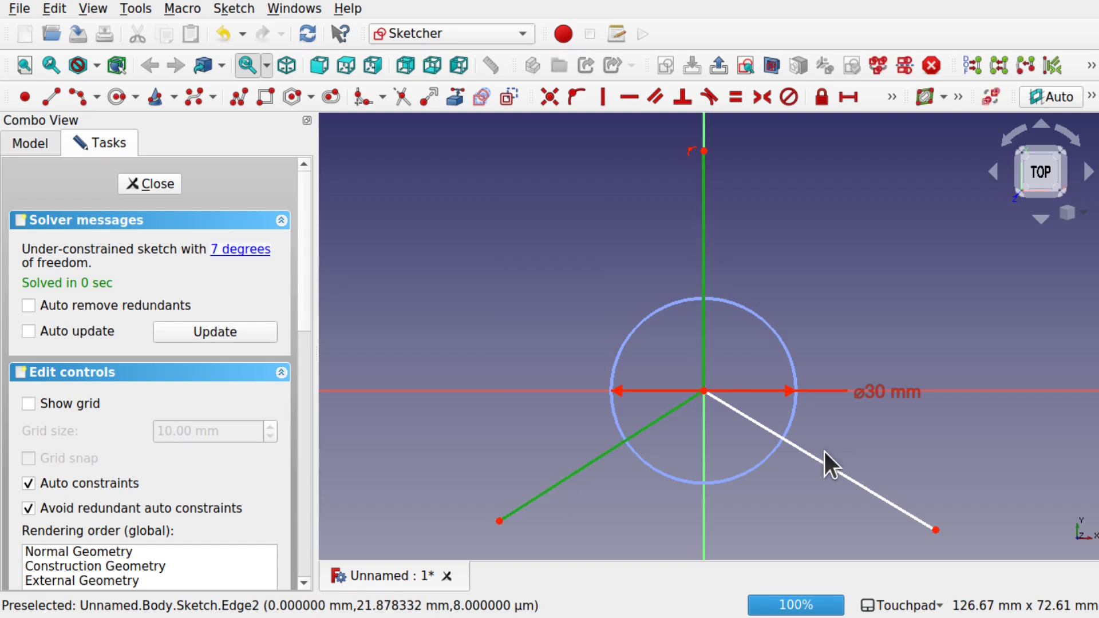
click(831, 467)
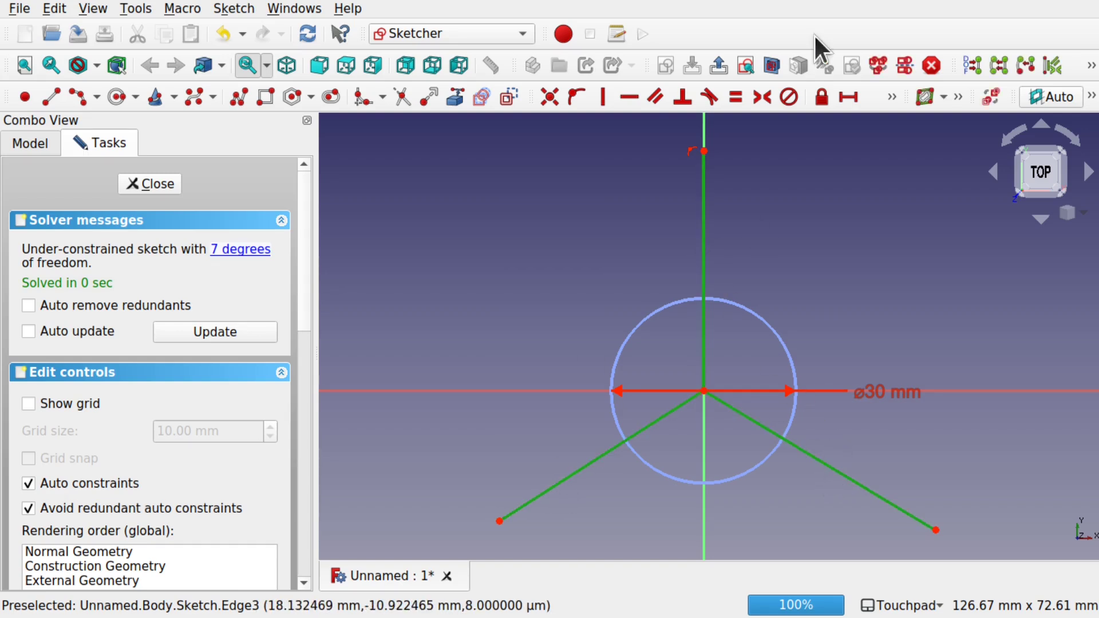
click(735, 96)
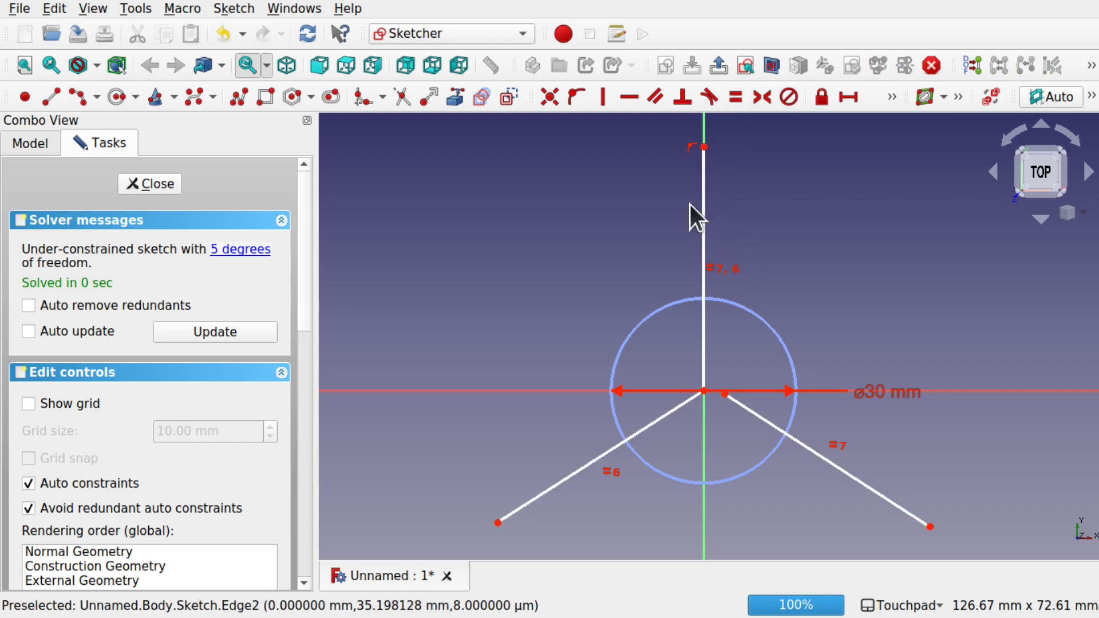
- Make the detached start point of the lower-right line coincident with the origin, and shorten the equal lines by moving its outer end inward
click(724, 394)
click(707, 391)
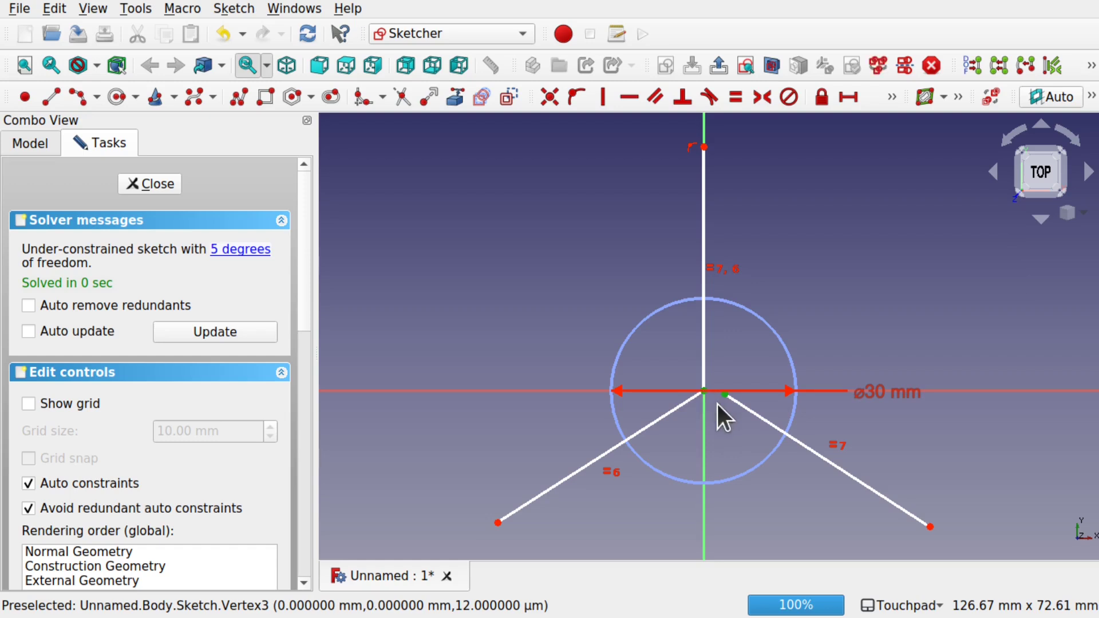
click(550, 96)
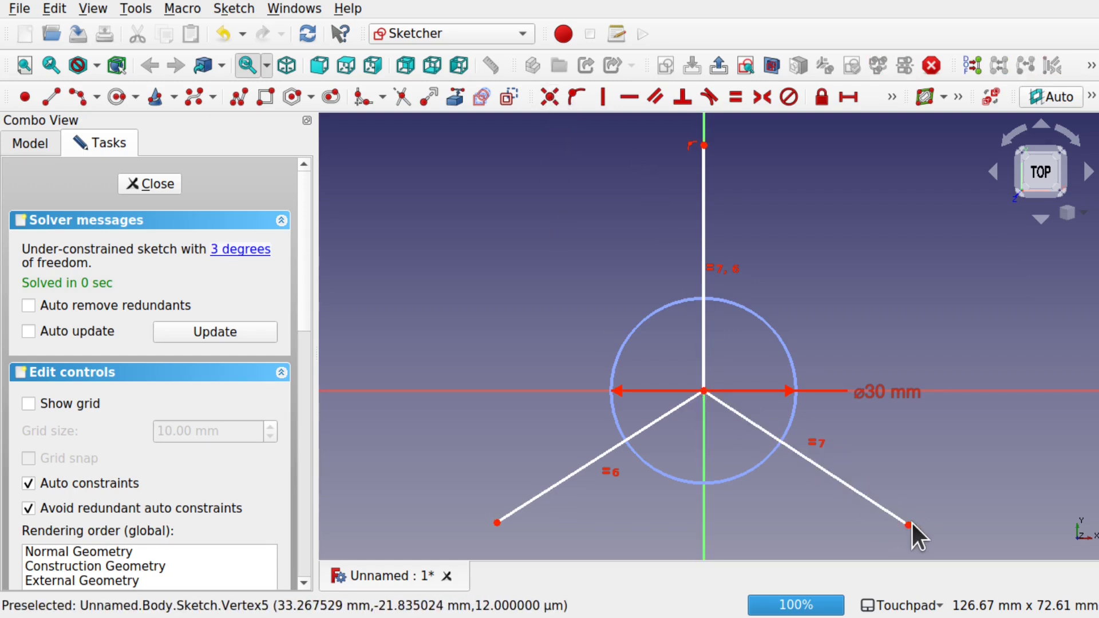
drag(909, 525, 868, 499)
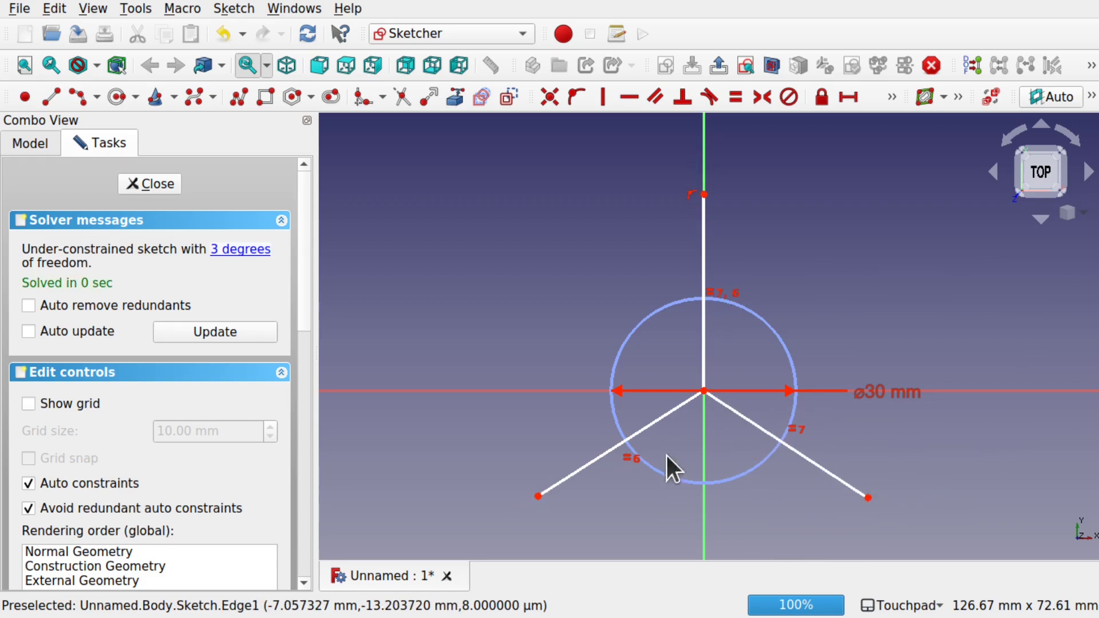
- Constrain the angle between the two lower lines to 360/3 degrees
click(666, 417)
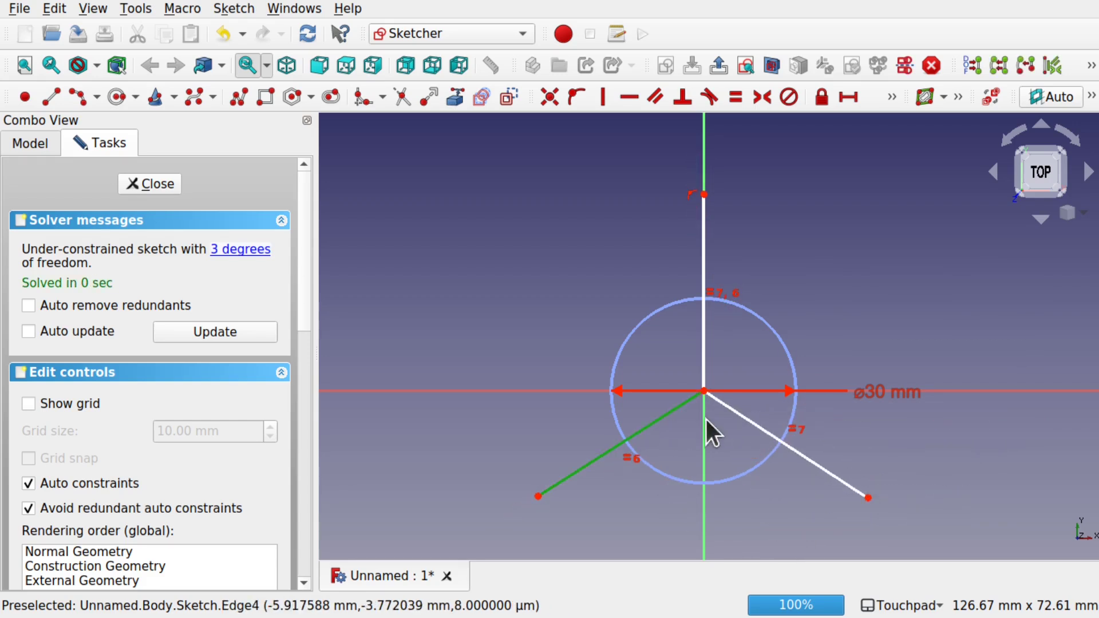
click(765, 429)
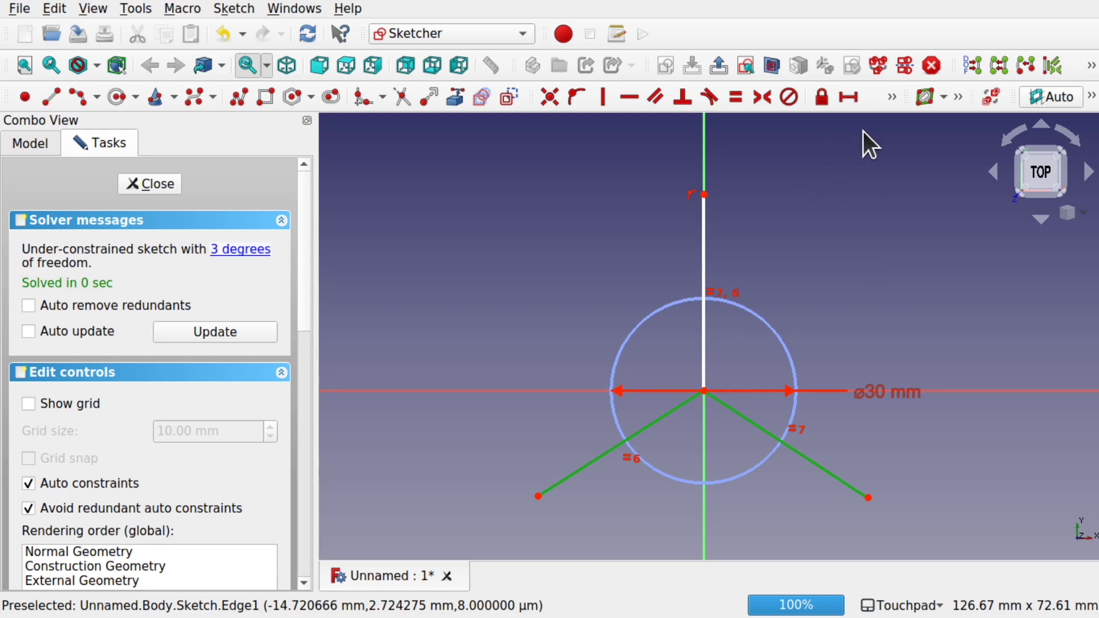
click(892, 97)
click(892, 98)
click(639, 118)
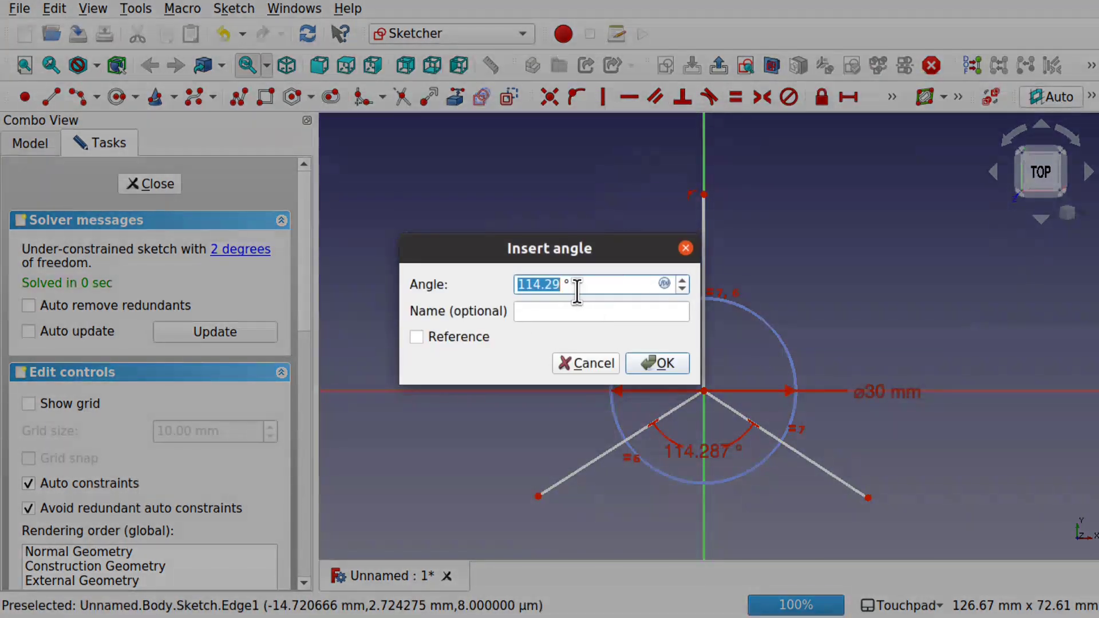
drag(591, 290, 553, 279)
text(360/3)
key(Return)
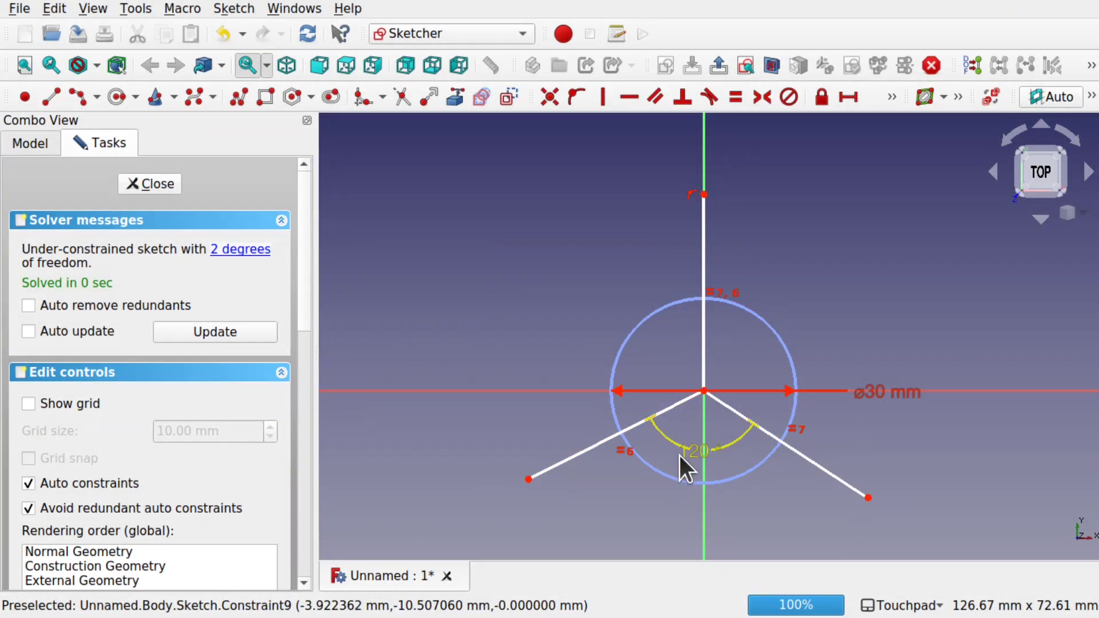
- Constrain the angle between the vertical line and the lower-left line to 120°
click(705, 338)
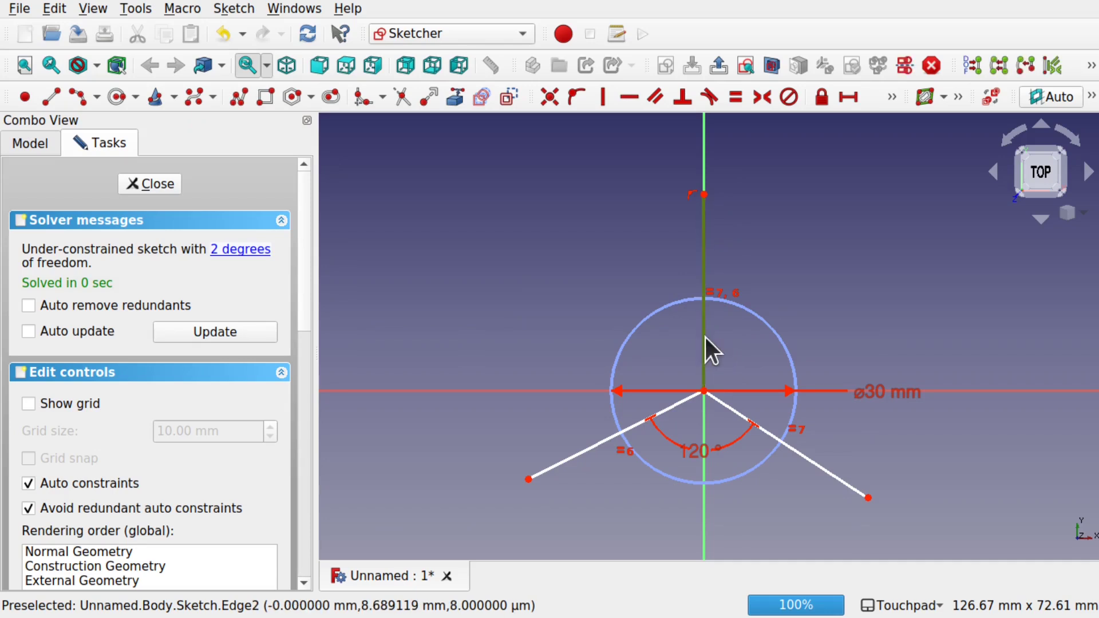
click(664, 412)
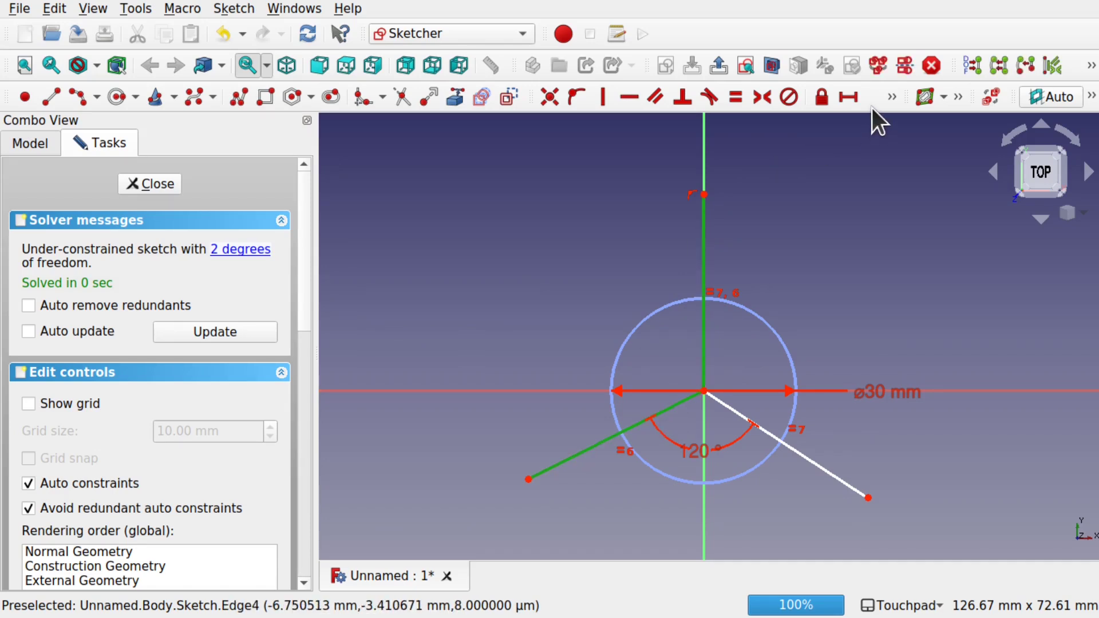
click(894, 103)
click(891, 96)
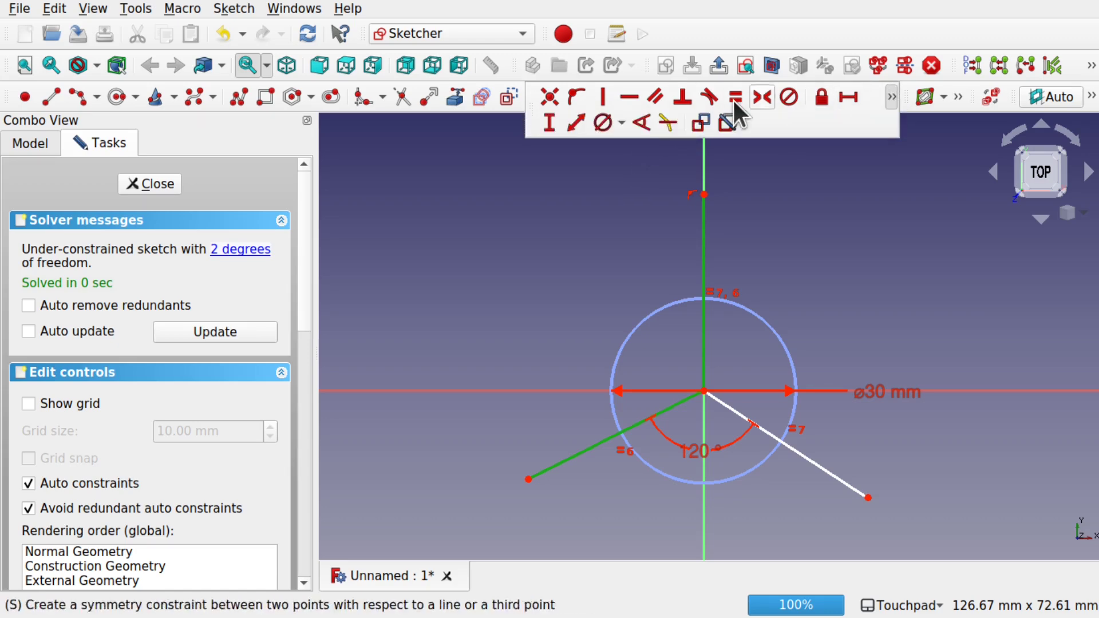
click(645, 118)
text(120)
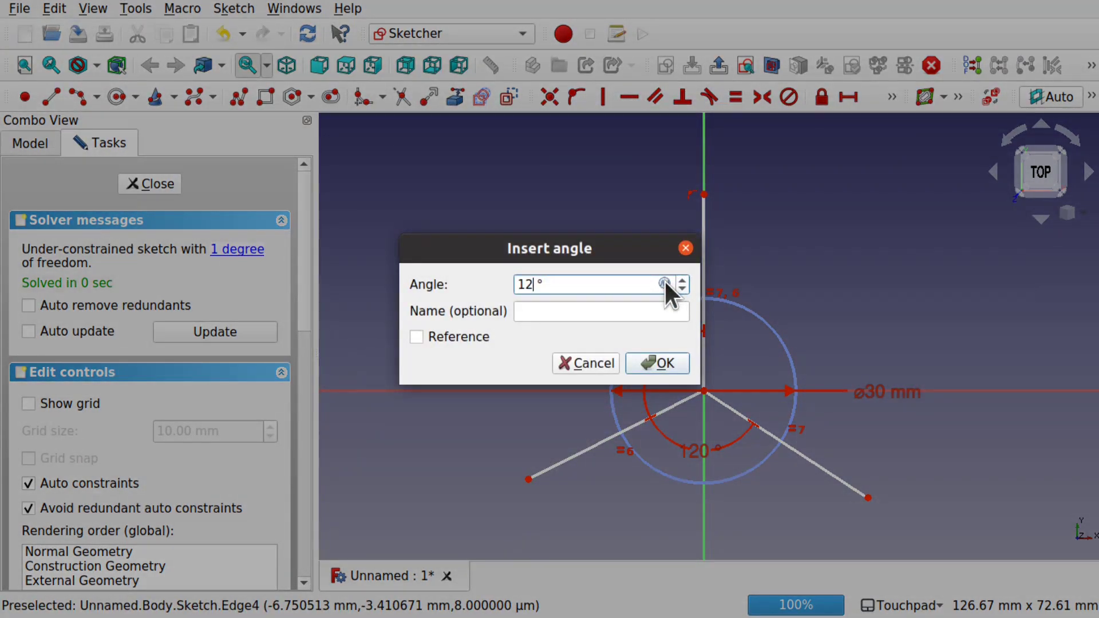
key(Return)
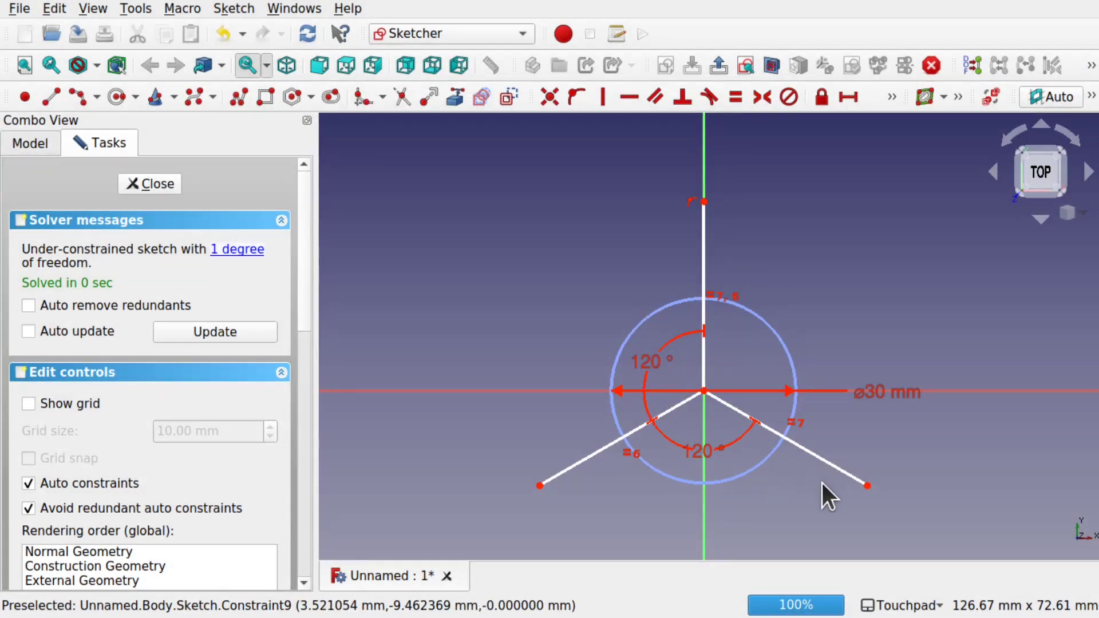
- Stretch the three equal lines to about 37 mm long and convert them to construction geometry
mouse_move(868, 483)
mouse_down()
mouse_move(840, 466)
mouse_move(924, 496)
mouse_move(792, 445)
mouse_move(930, 512)
mouse_up()
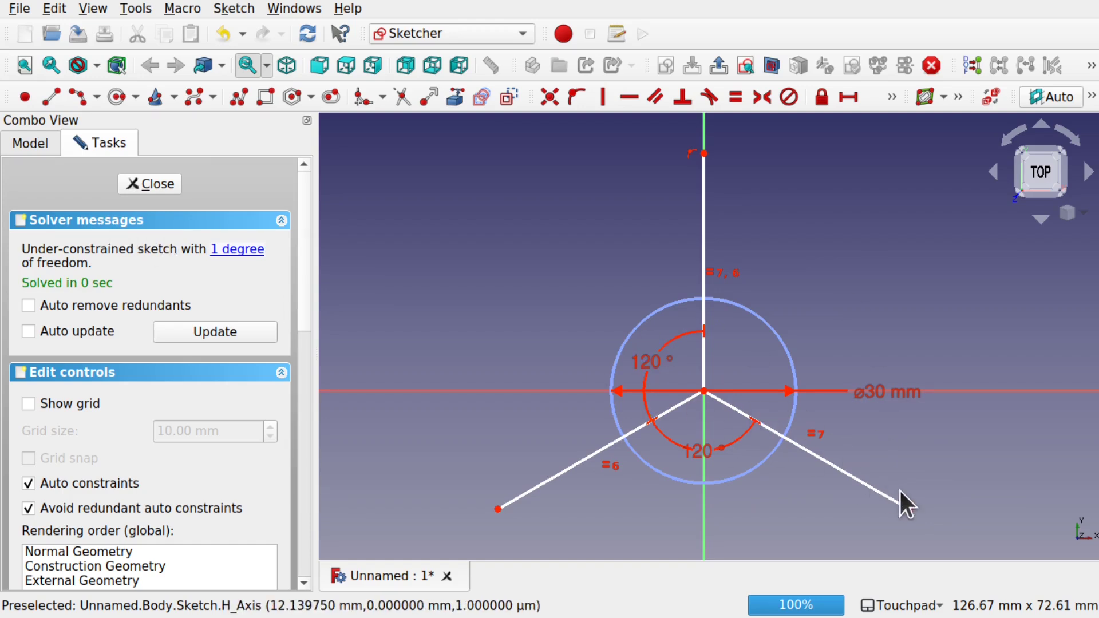
mouse_move(909, 509)
mouse_down()
mouse_move(820, 458)
mouse_move(895, 501)
mouse_up()
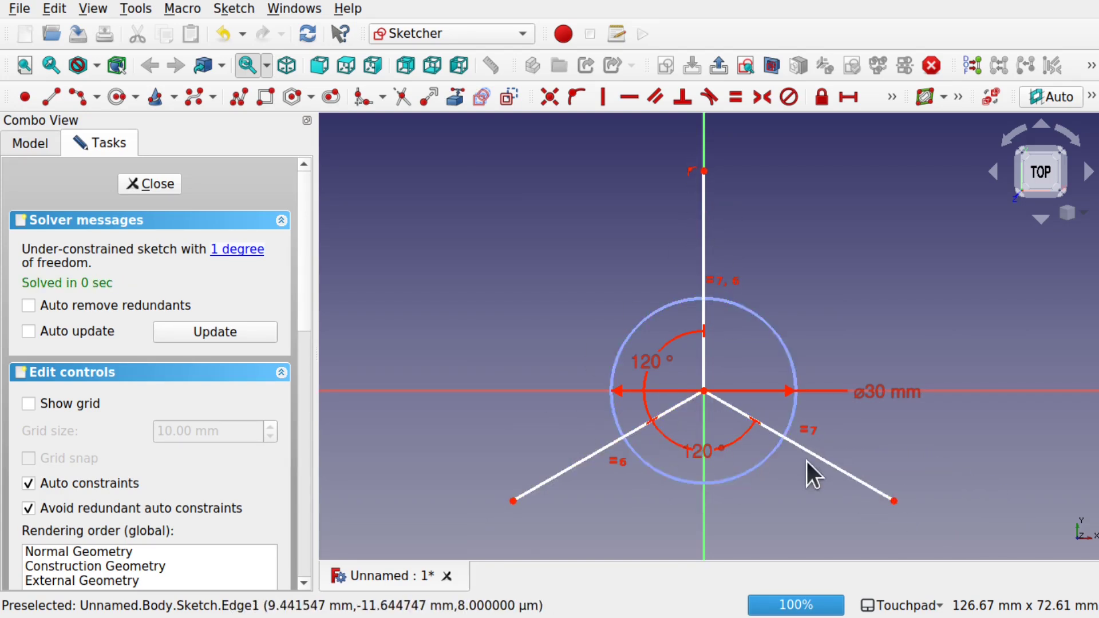
click(840, 466)
click(563, 476)
click(713, 232)
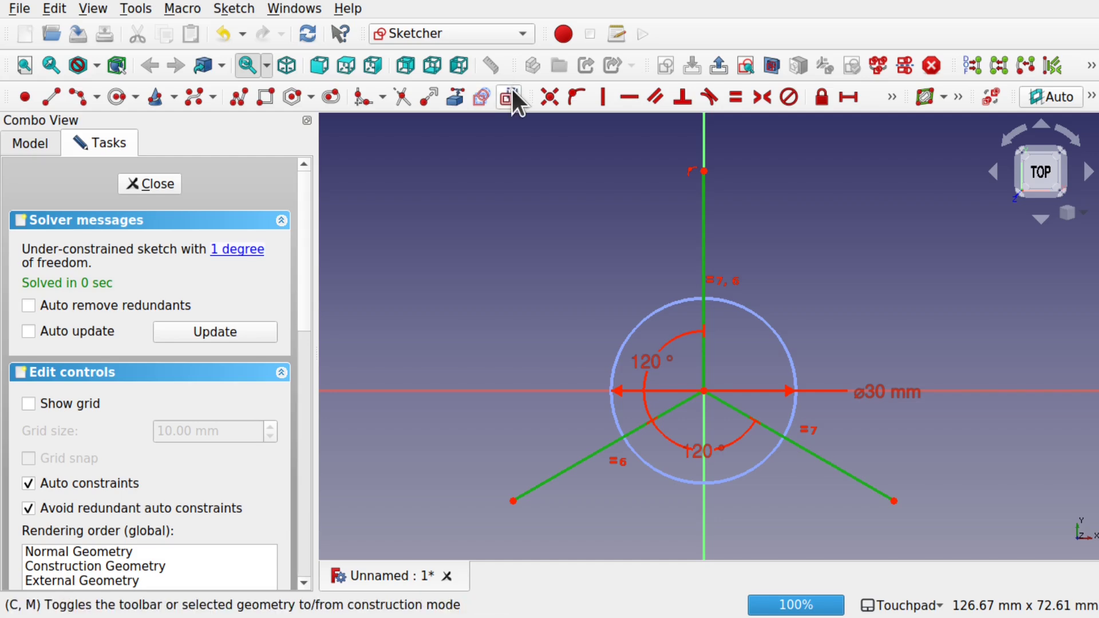
click(232, 9)
mouse_move(373, 269)
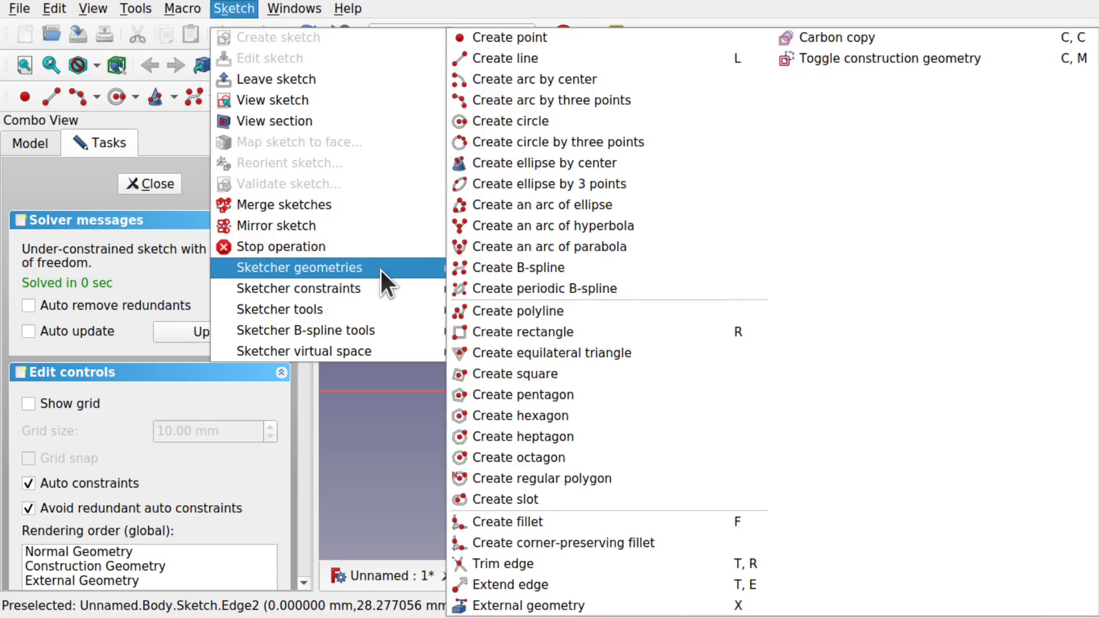
click(858, 59)
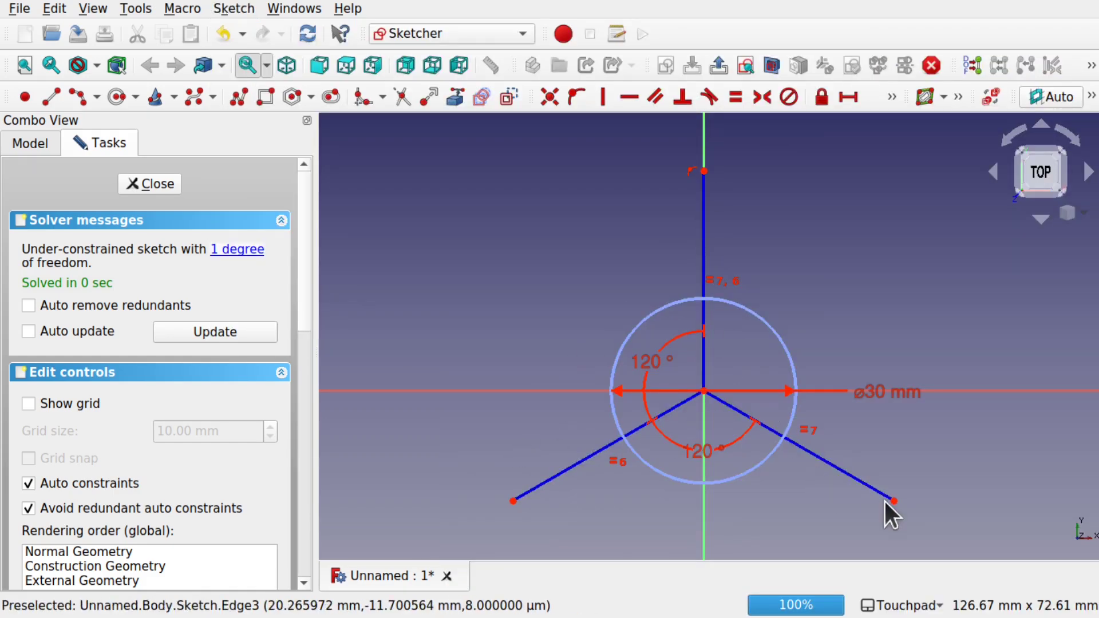
mouse_move(896, 501)
mouse_down()
mouse_move(945, 527)
mouse_move(899, 506)
mouse_up()
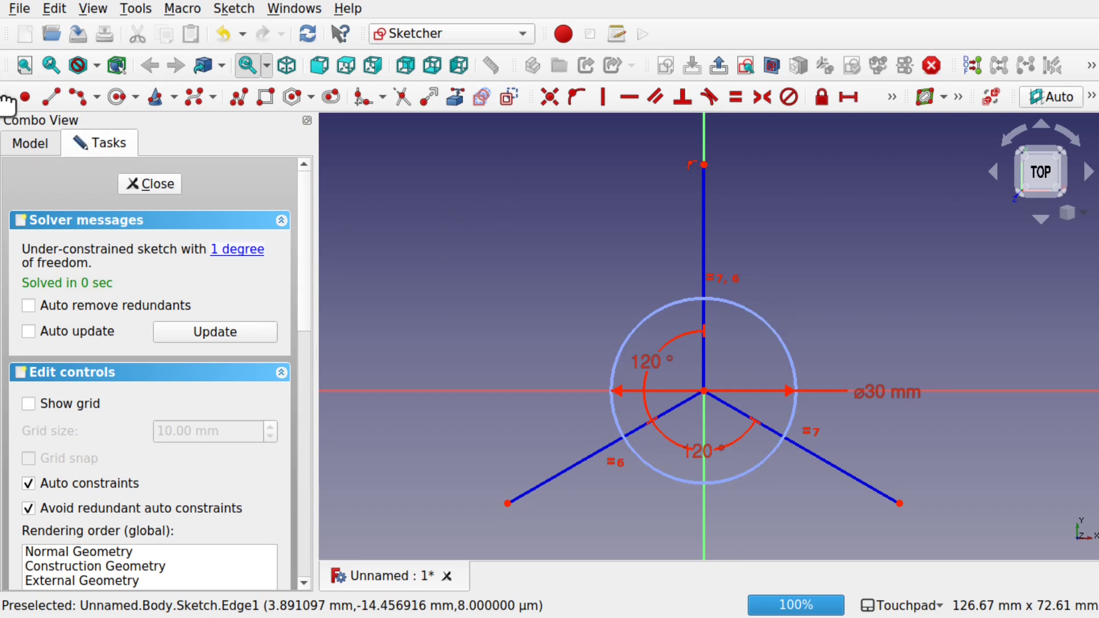
- Draw a centre-point arc of about 7 mm radius over the upper end of the vertical line, roughly a semicircle opening downward
click(95, 97)
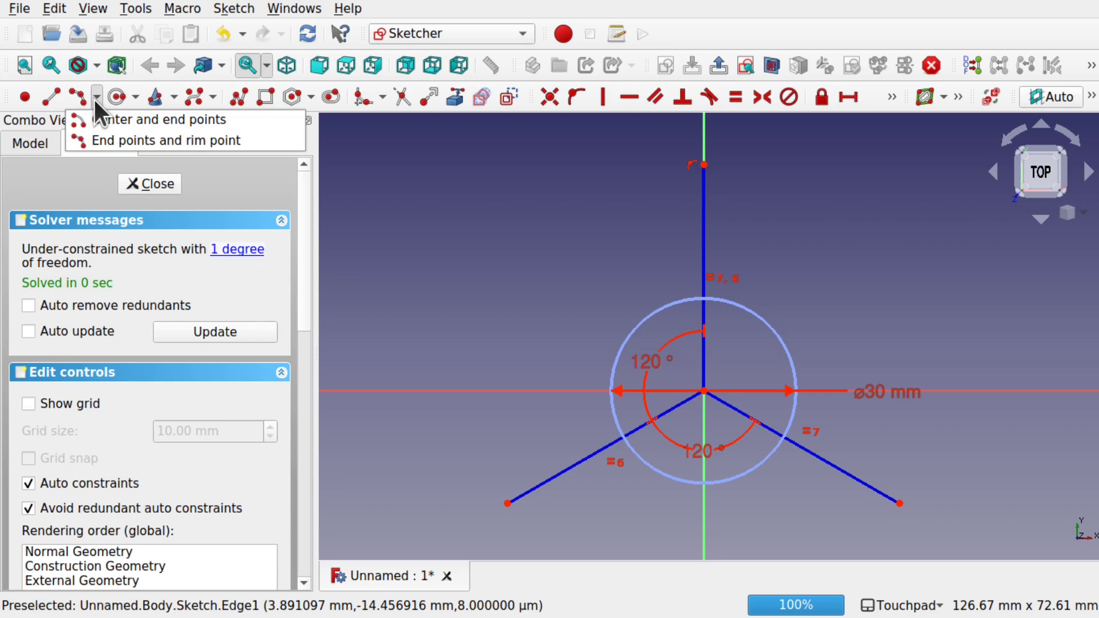
click(137, 122)
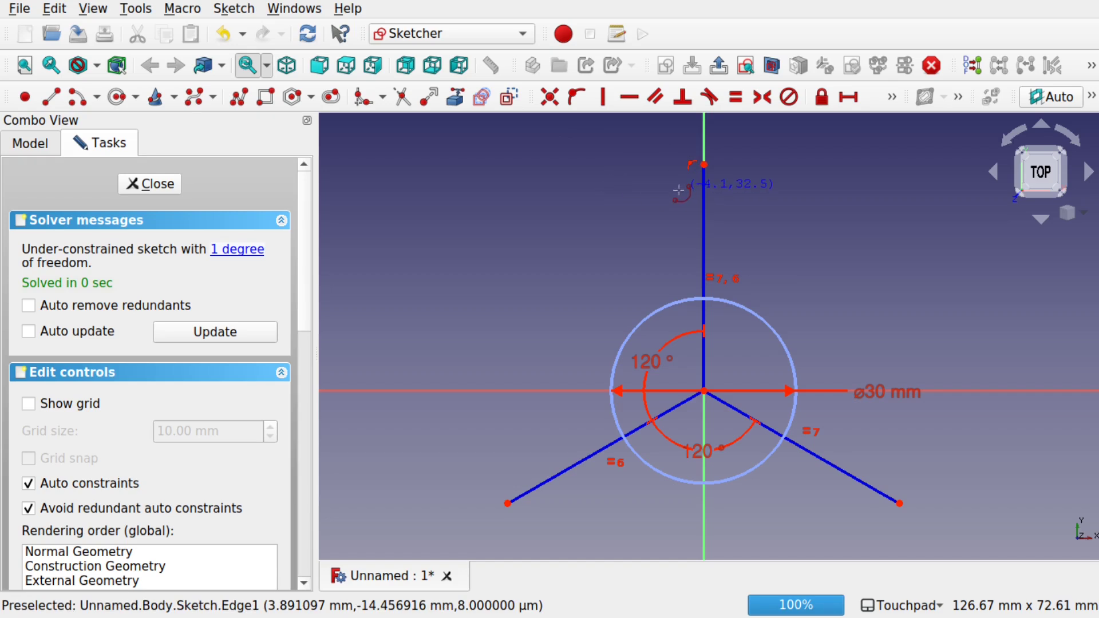
shift+middle_drag(753, 175, 765, 281)
scroll(711, 281, up, 5)
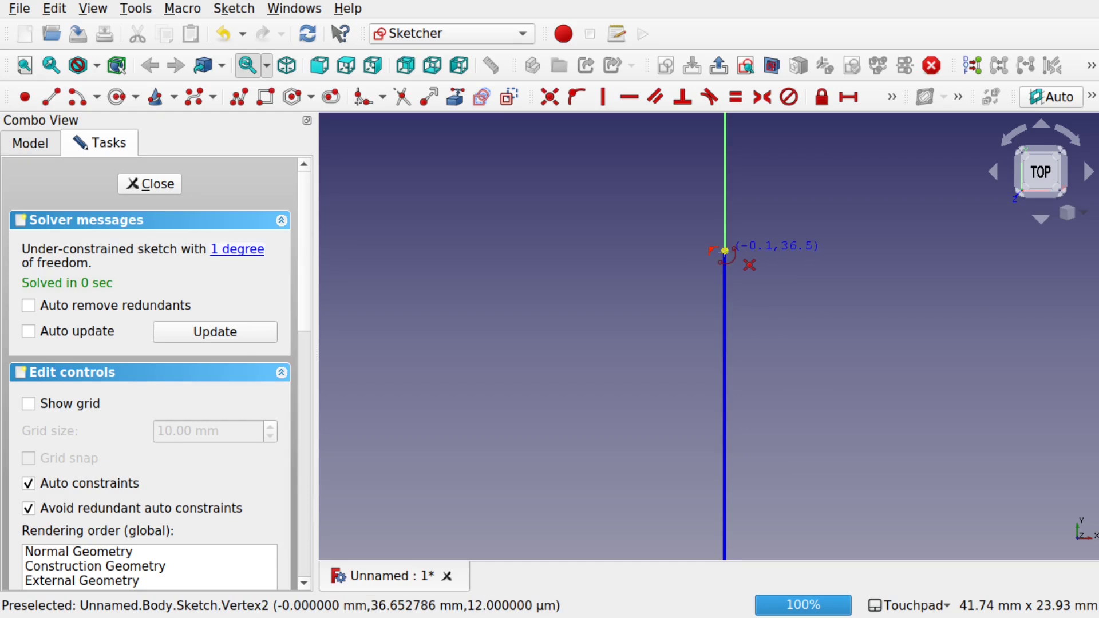
key(g)
key(c)
click(724, 250)
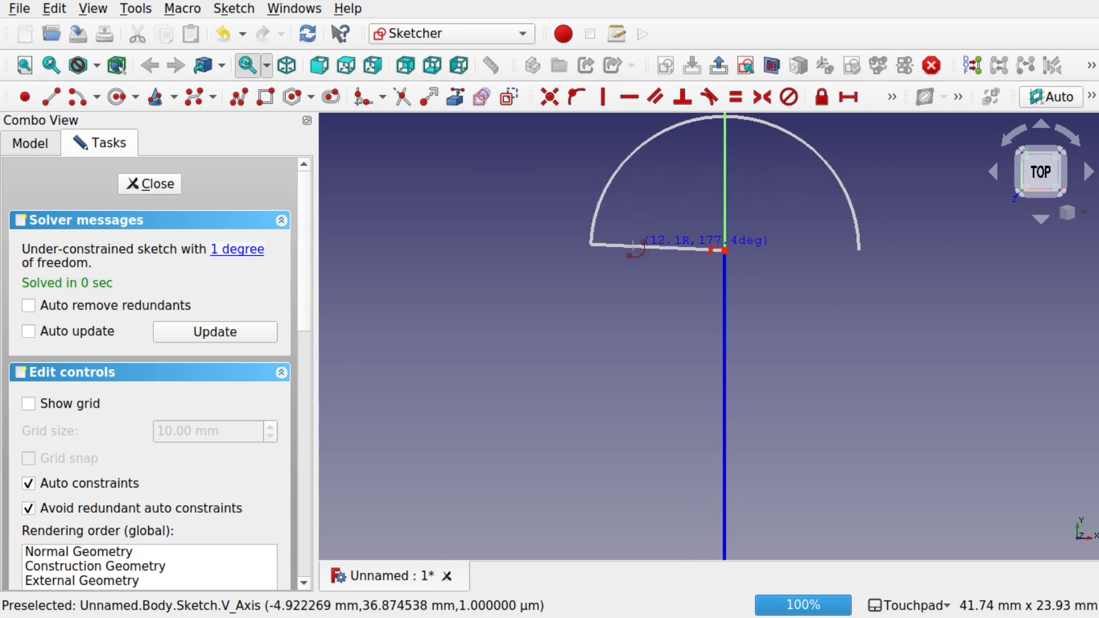
click(633, 246)
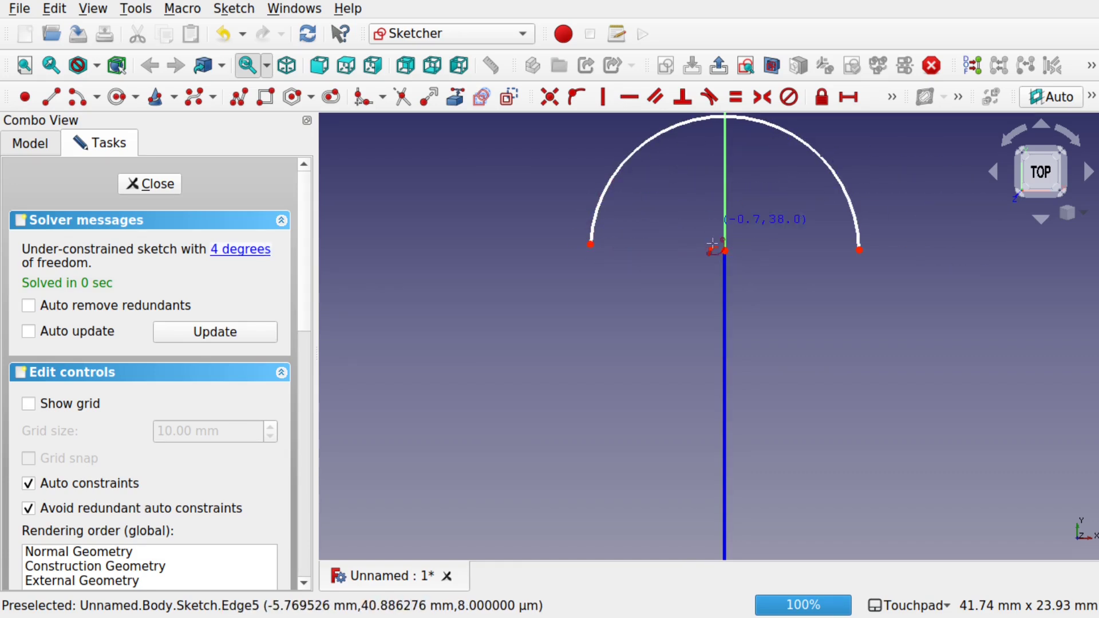
- Draw outward-facing arcs centred on the lower-right and lower-left line ends, with radii of about 14.5 mm and 4 mm respectively
scroll(844, 329, down, 4)
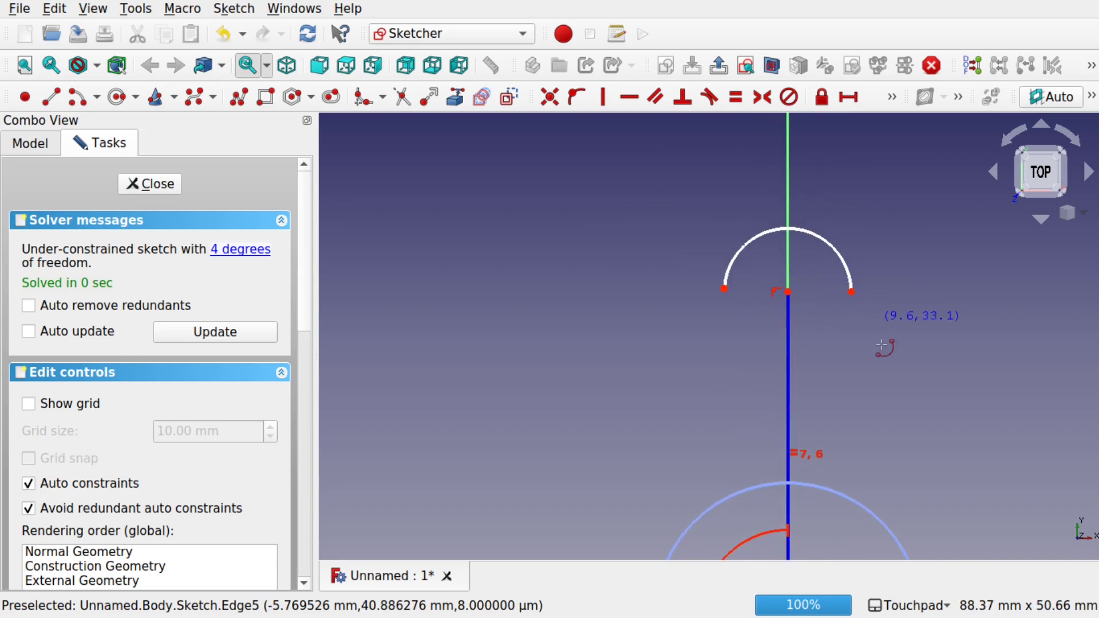
scroll(909, 351, down, 3)
mouse_move(896, 351)
shift+mouse_down()
mouse_move(710, 265)
mouse_move(697, 222)
shift+mouse_up()
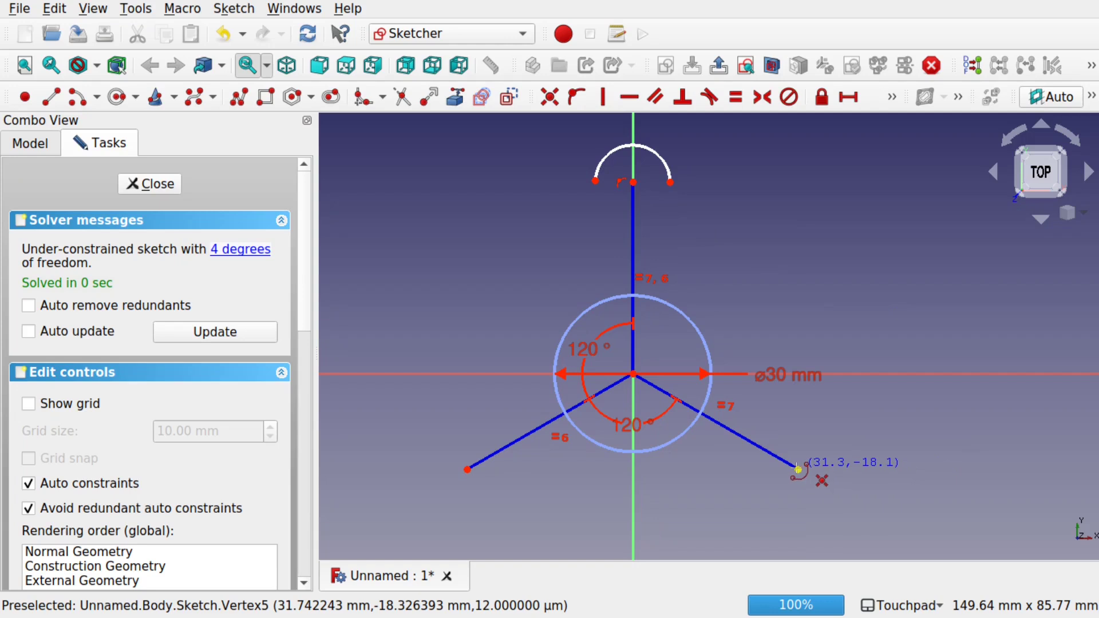
click(798, 468)
click(846, 410)
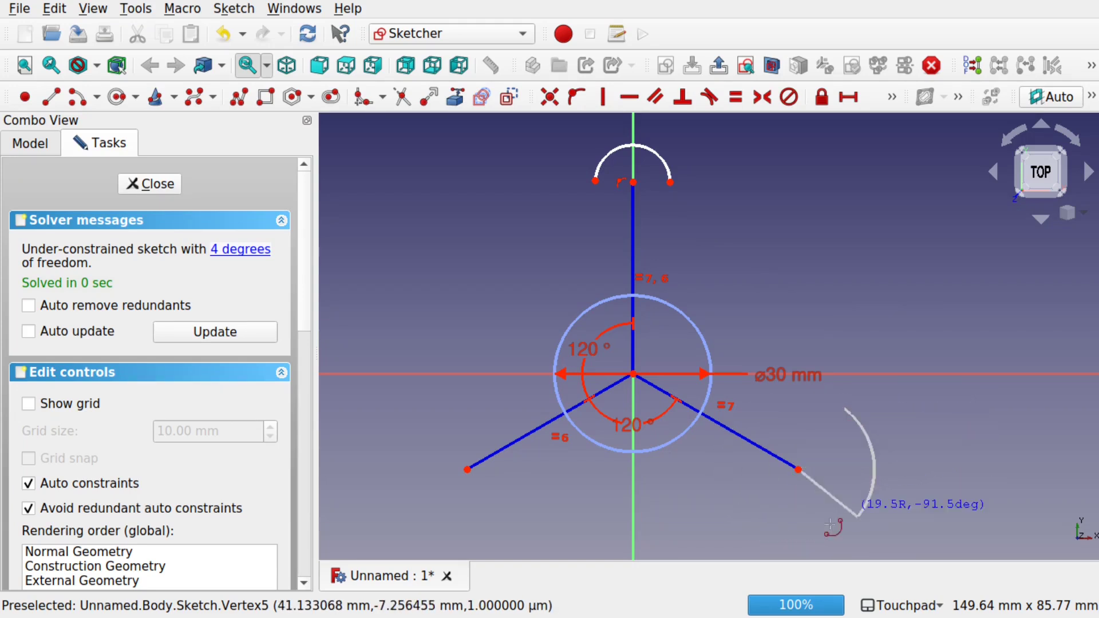
click(747, 531)
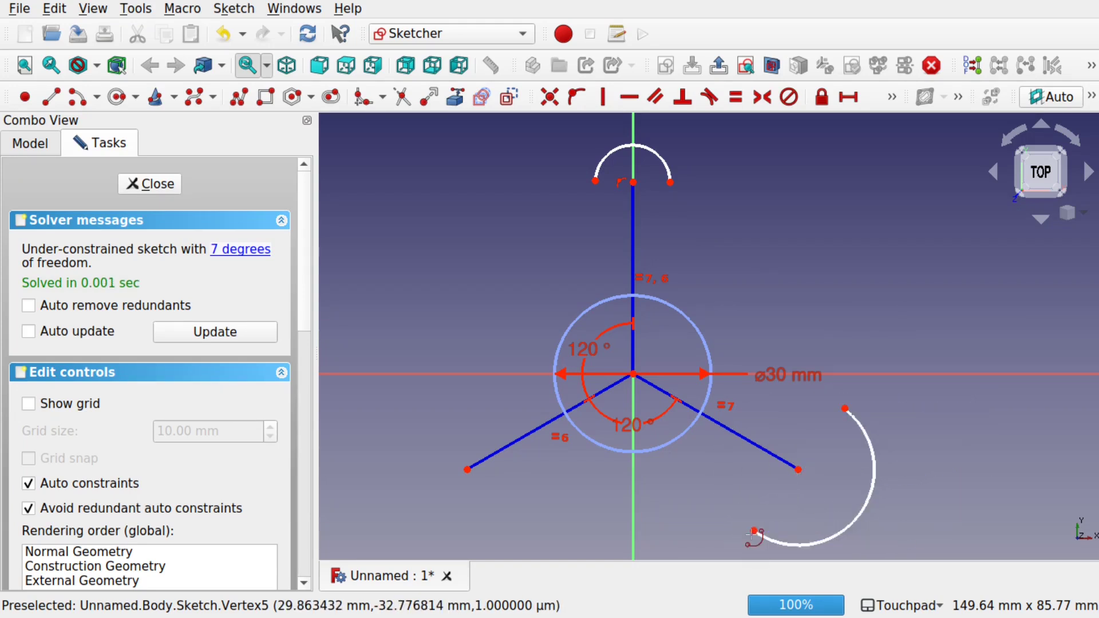
click(467, 470)
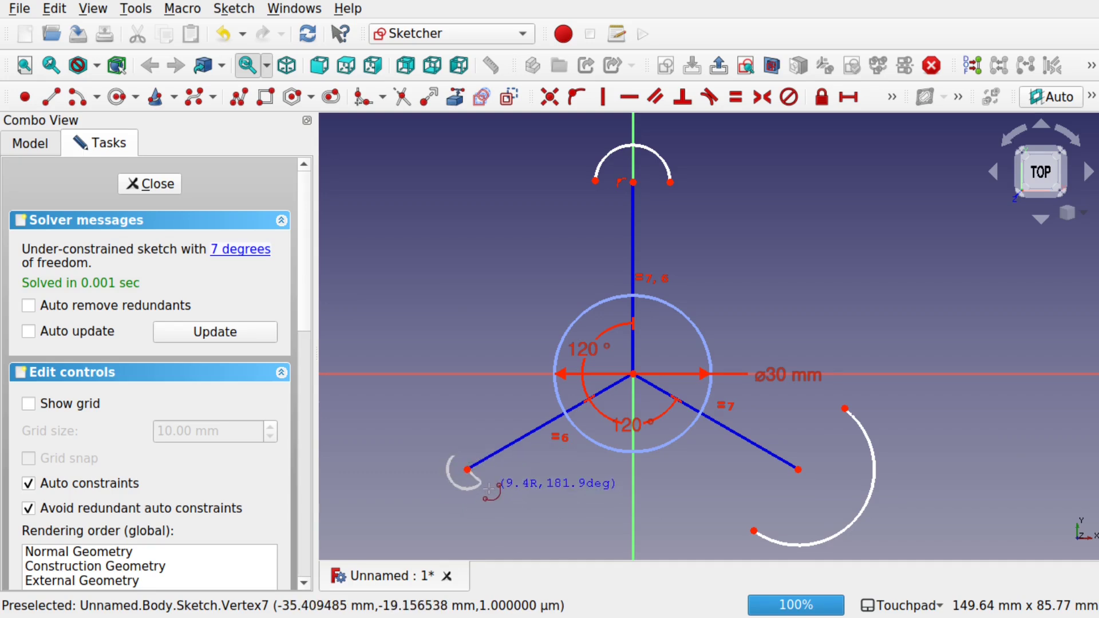
click(493, 507)
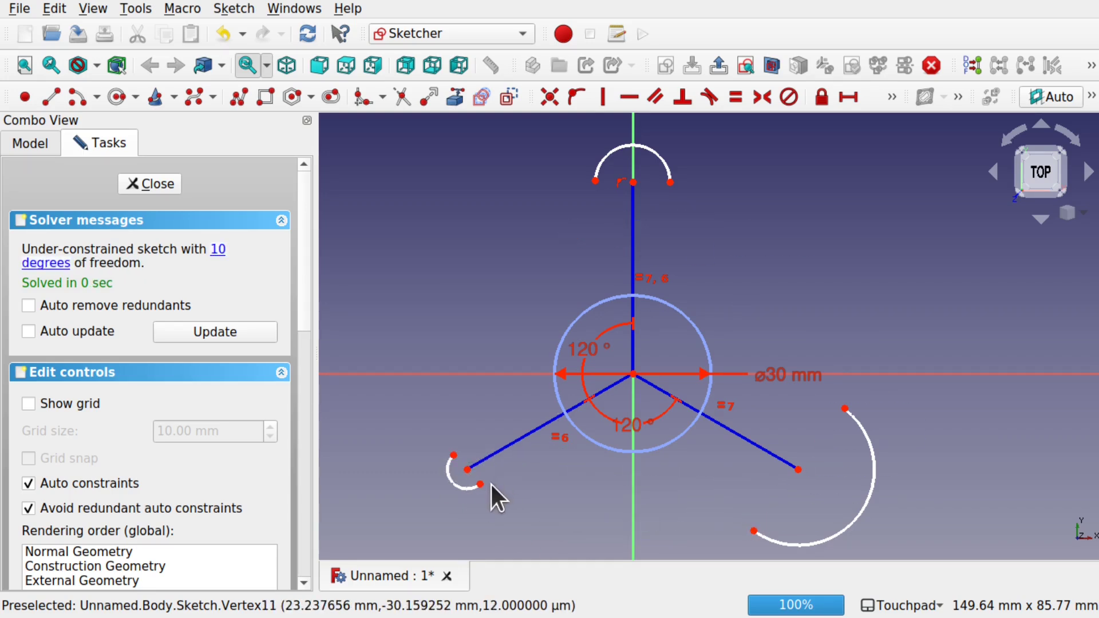
- Reshape the lower-left and upper end arcs, and constrain all three end arcs to a shared radius of 20 mm
drag(482, 485, 498, 463)
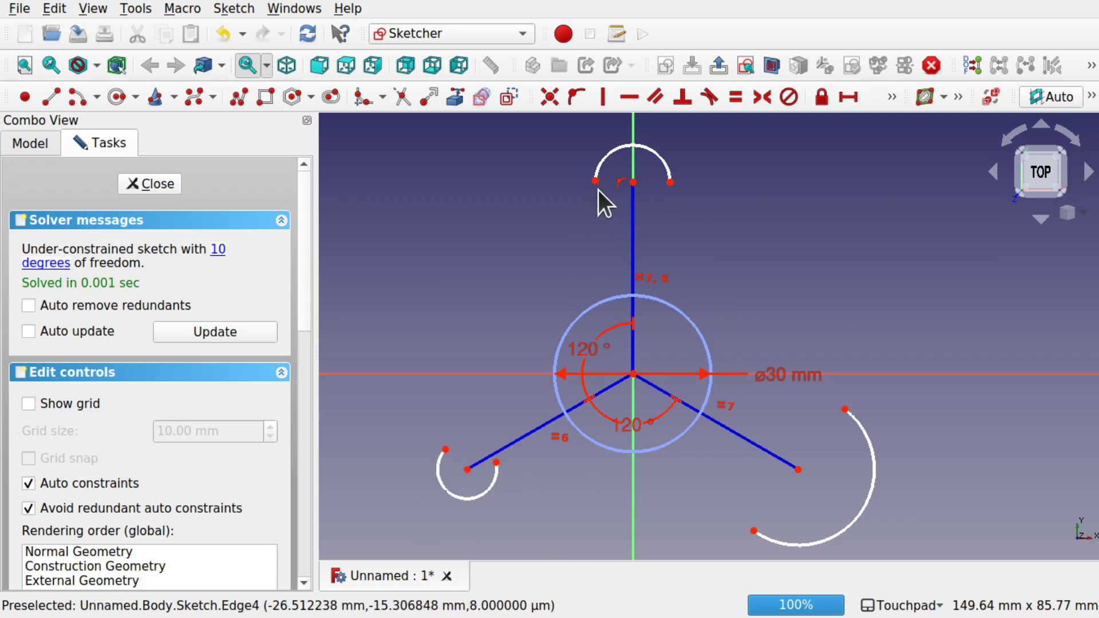
drag(596, 180, 608, 198)
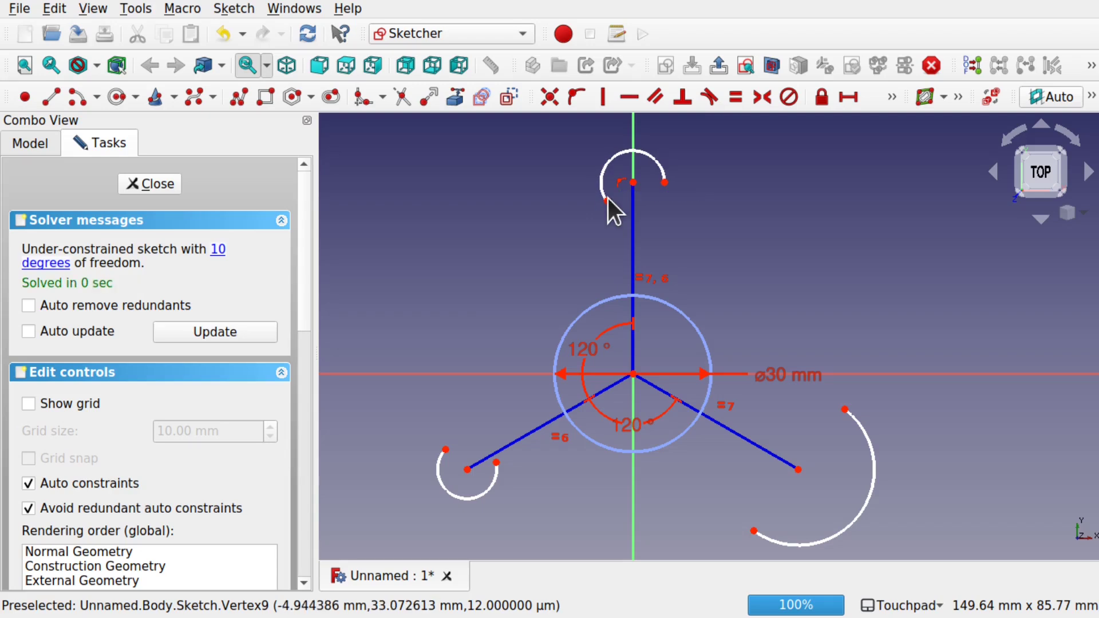
click(646, 156)
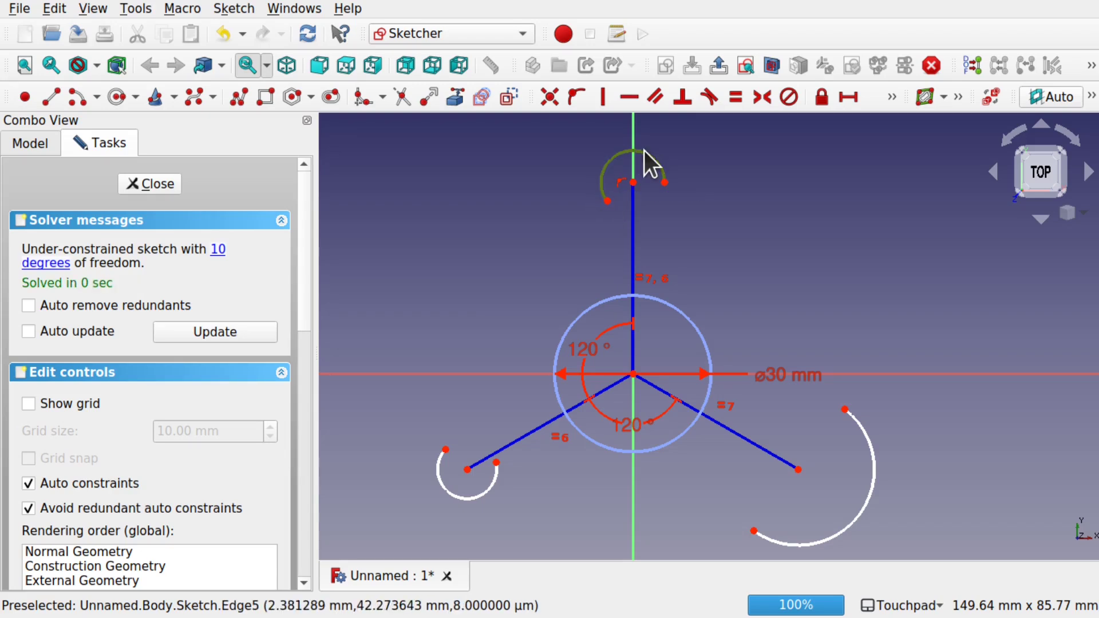
click(868, 494)
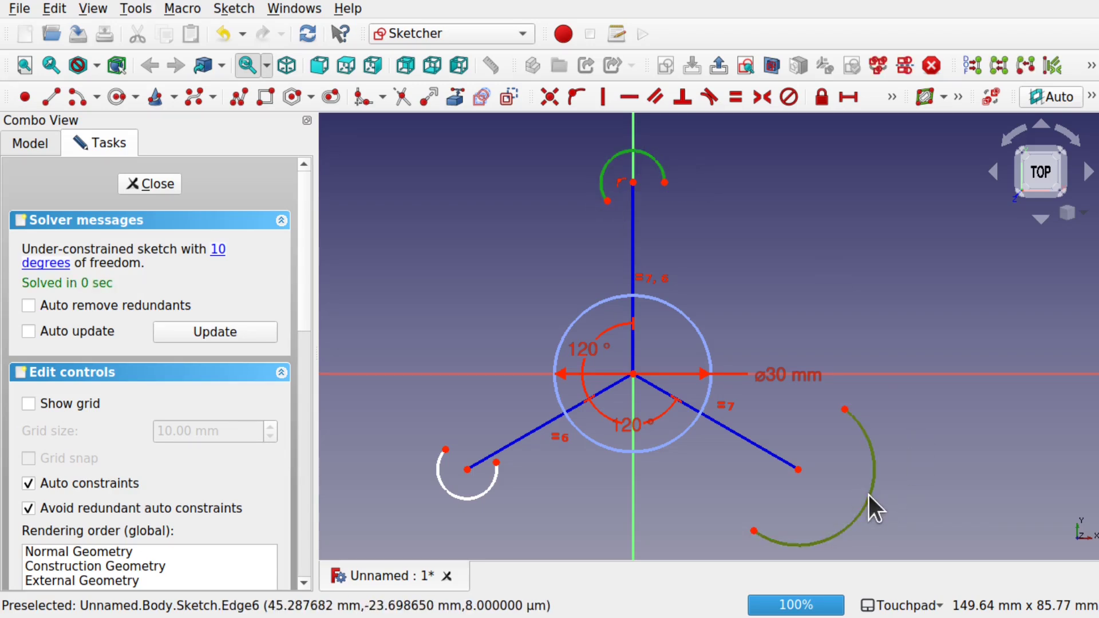
click(455, 497)
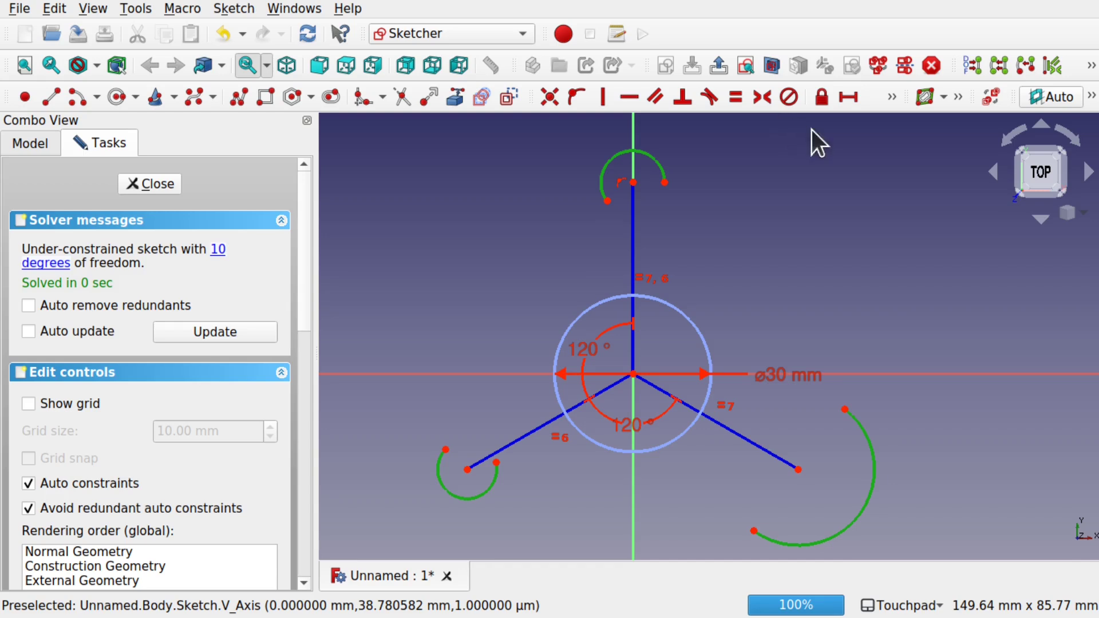
click(888, 100)
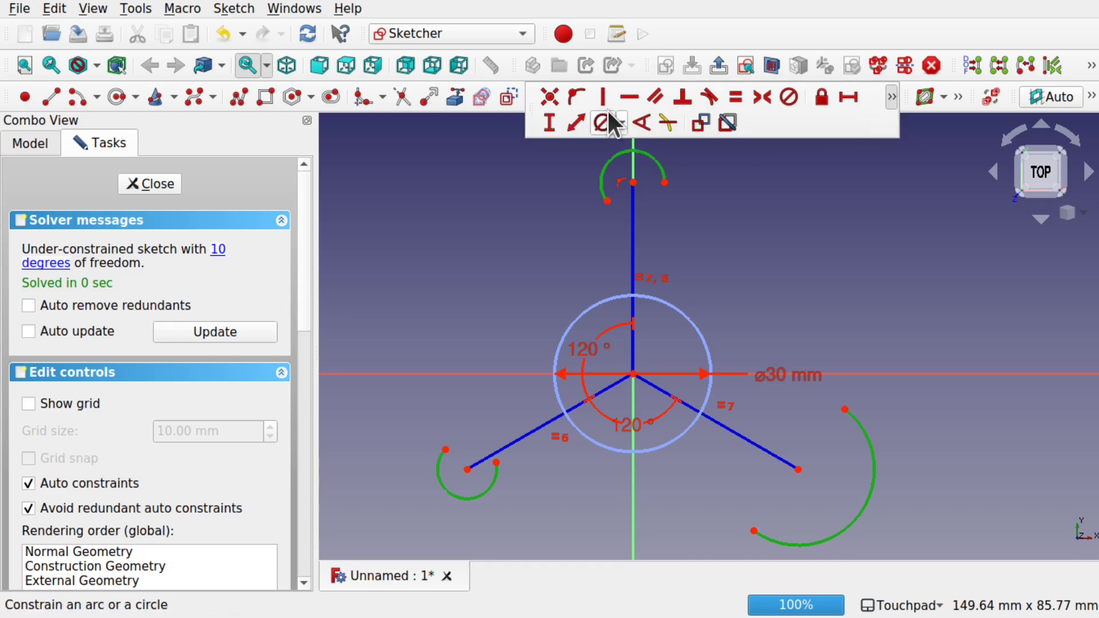
click(622, 122)
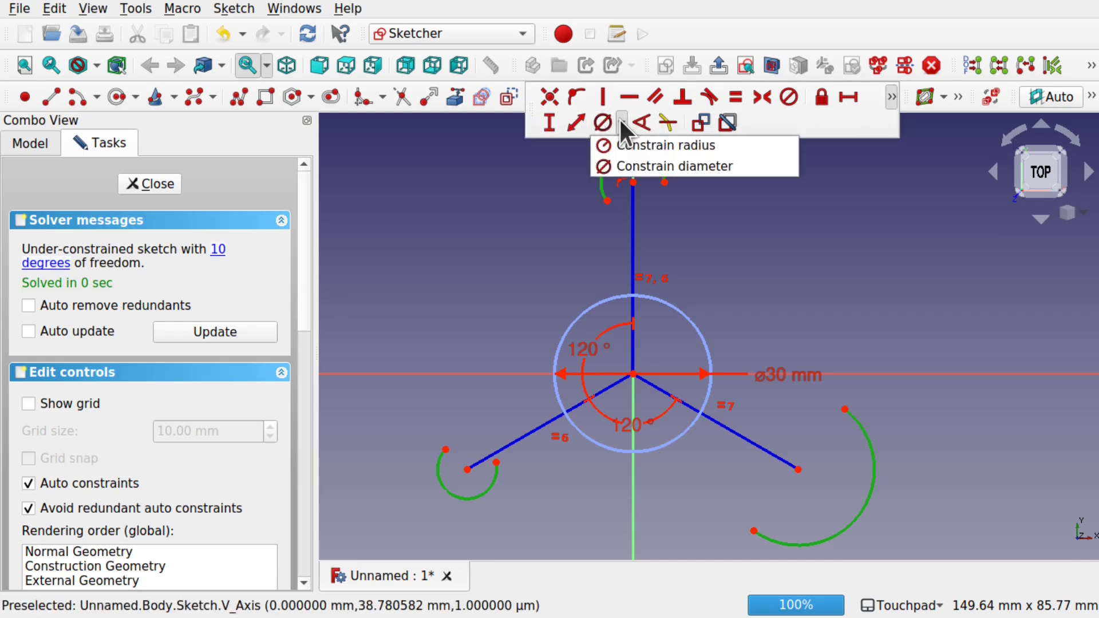
click(676, 142)
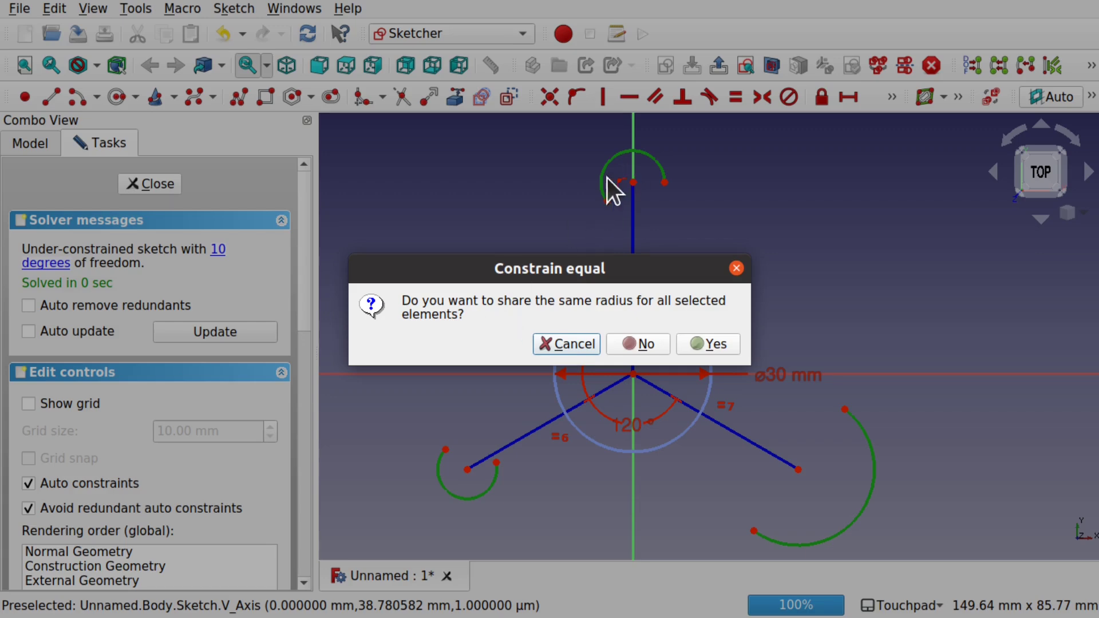
click(711, 347)
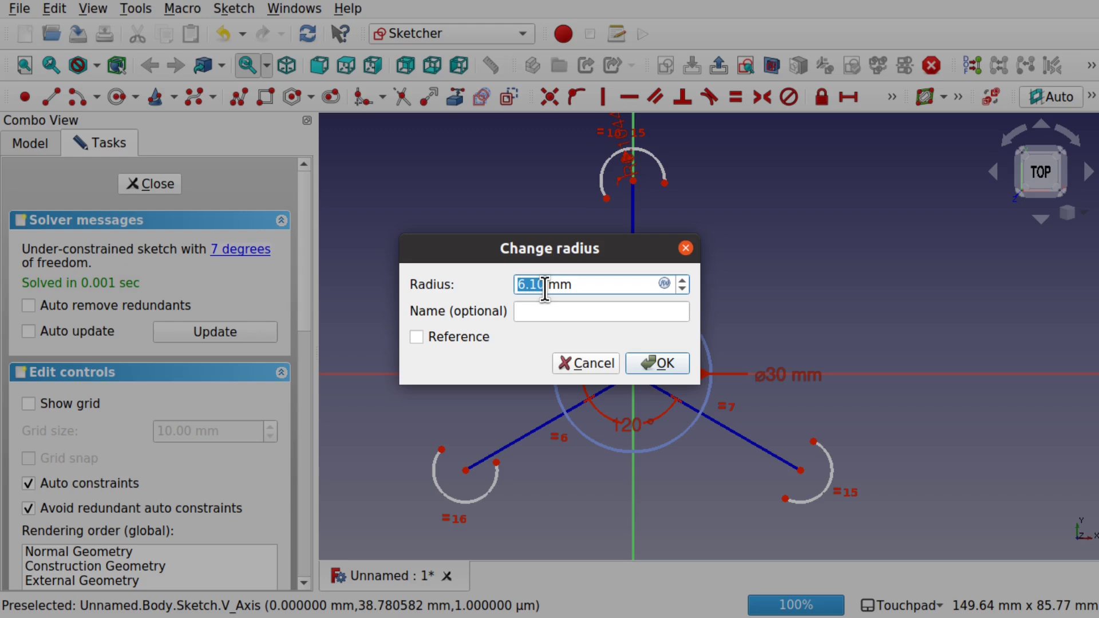
text(2)
key(Return)
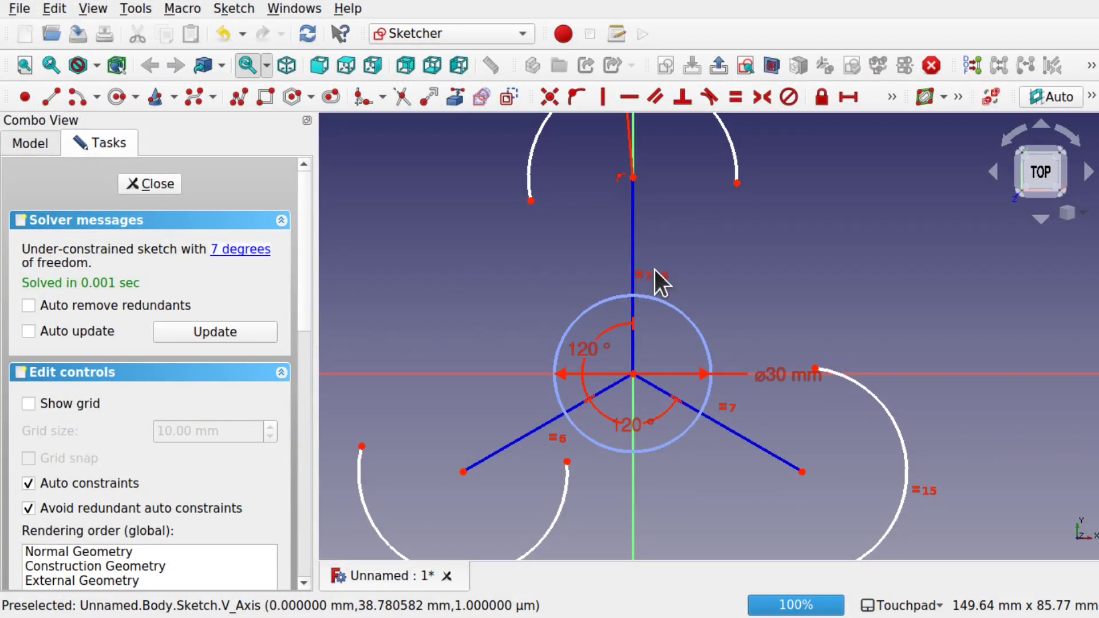
- Set the central construction circle's diameter to 50 mm
scroll(699, 280, down, 4)
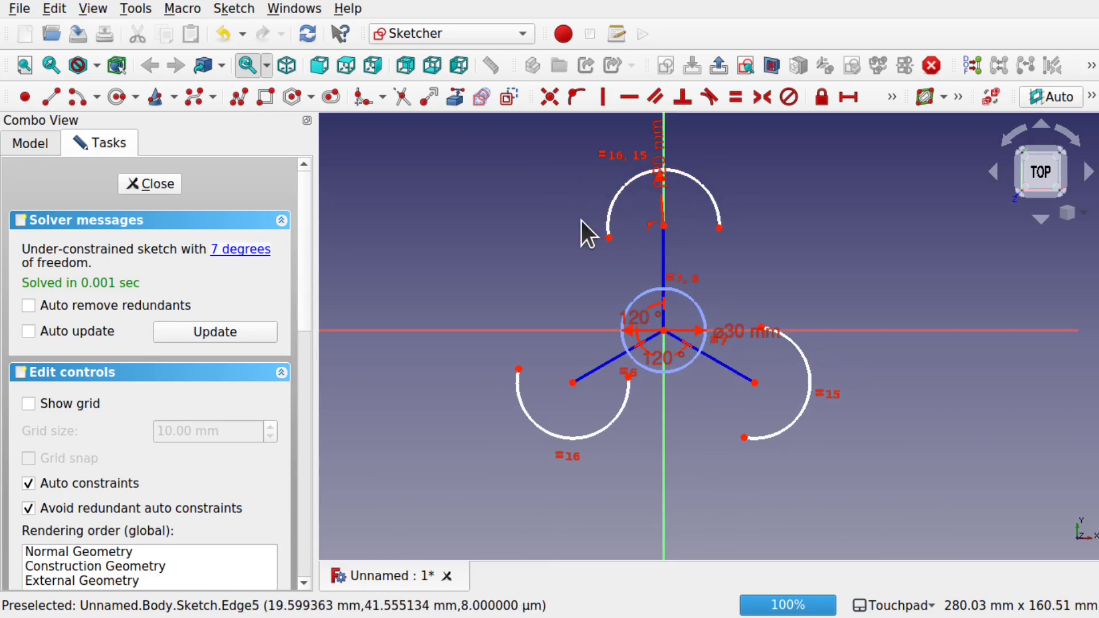
click(743, 328)
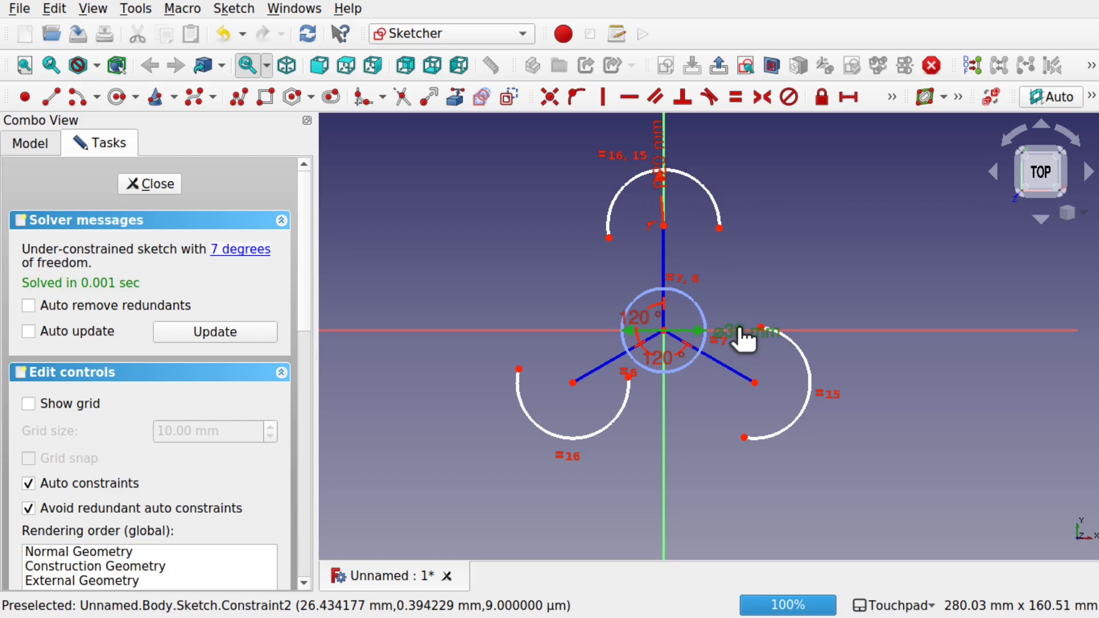
double_click(742, 328)
text(50)
key(Return)
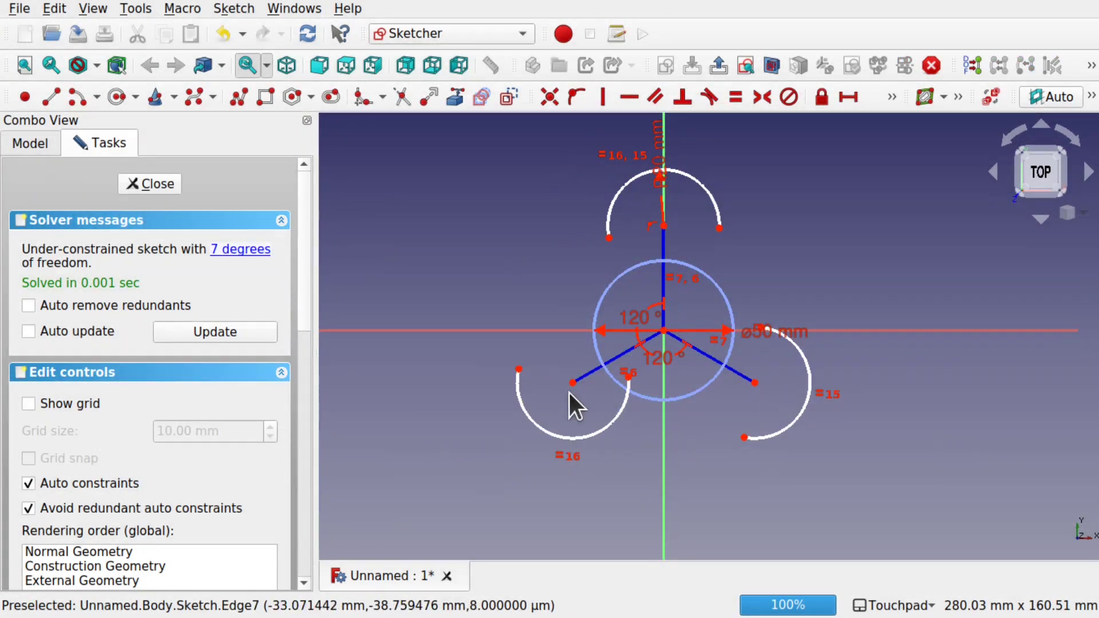
- Stretch the three equal construction lines to about 72 mm and adjust the upper arc's ends so its gap faces the centre
drag(574, 384, 489, 410)
drag(659, 187, 624, 176)
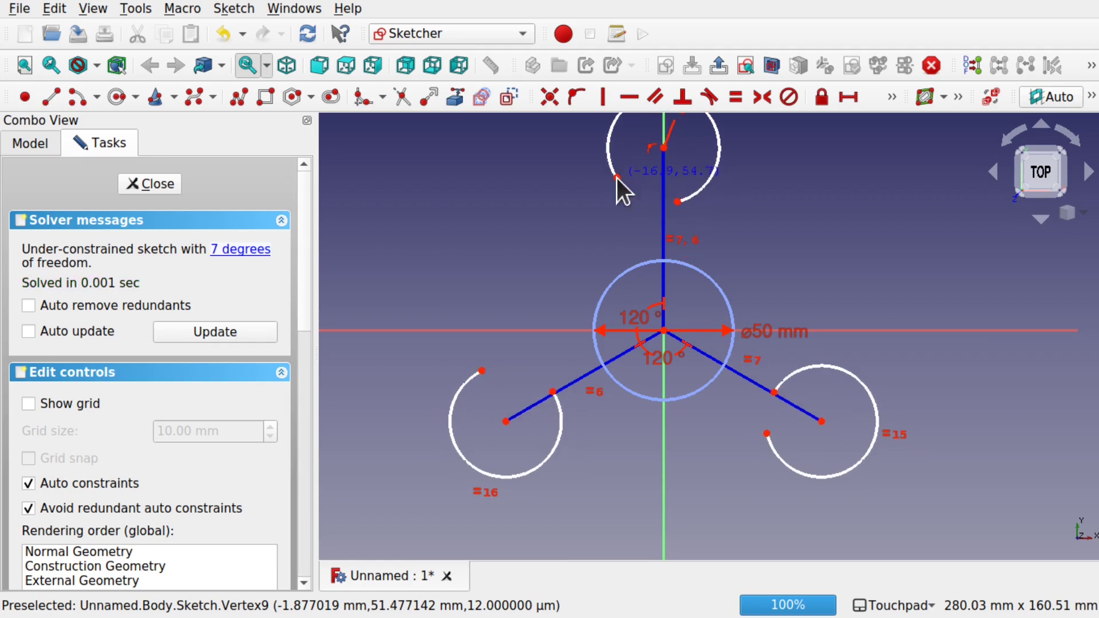
drag(678, 204, 703, 198)
drag(518, 415, 488, 430)
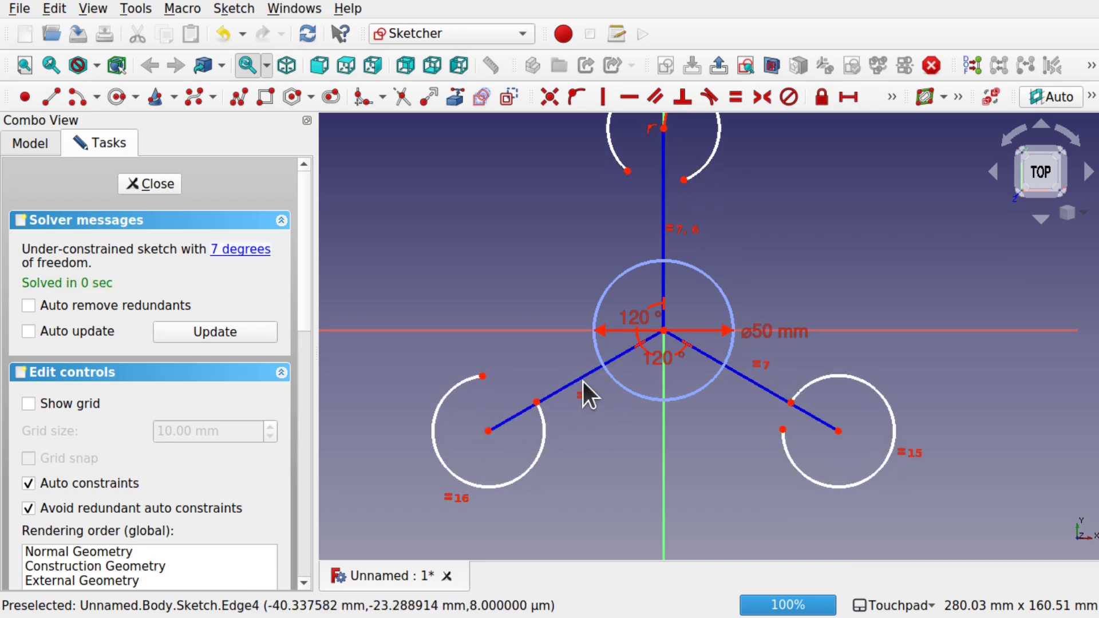
- Constrain the vertical construction line's length to 70 mm with a vertical distance dimension
click(664, 238)
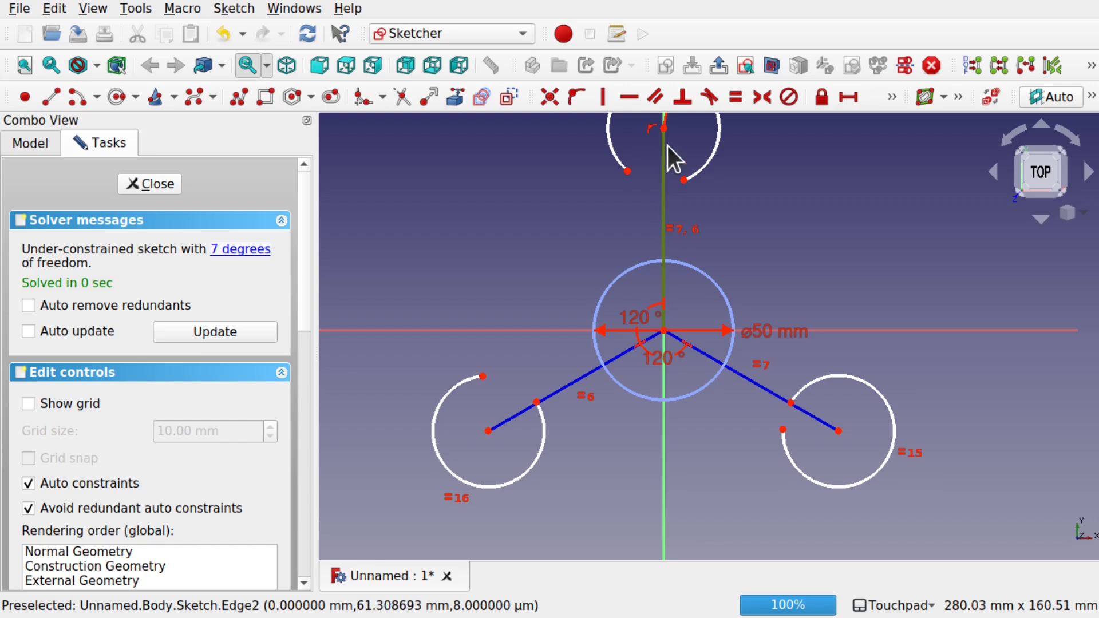
click(891, 105)
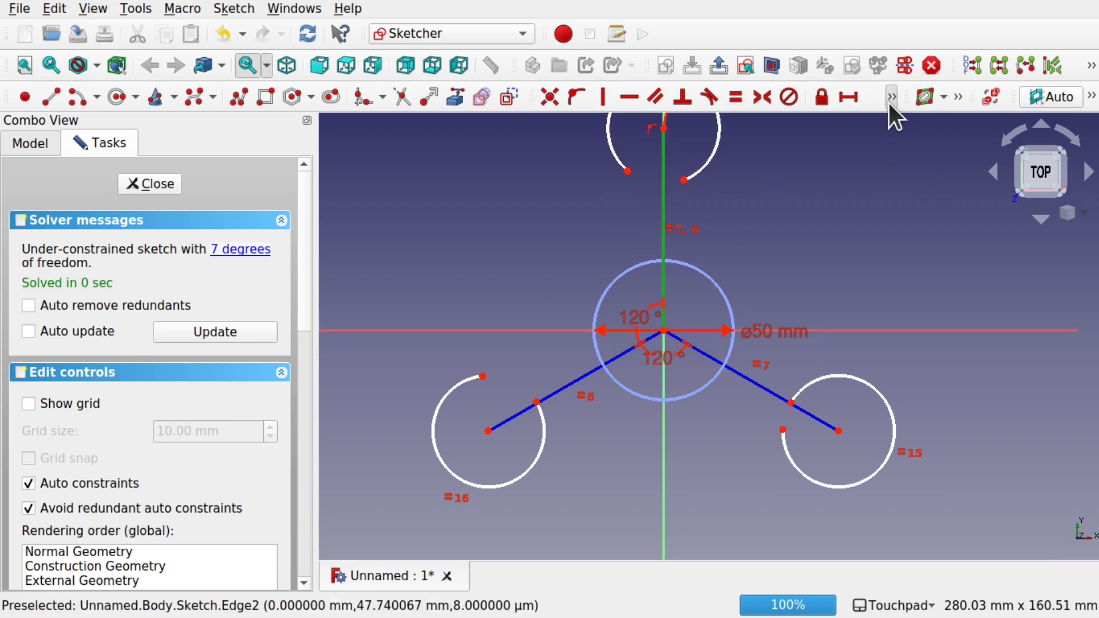
click(890, 102)
click(548, 122)
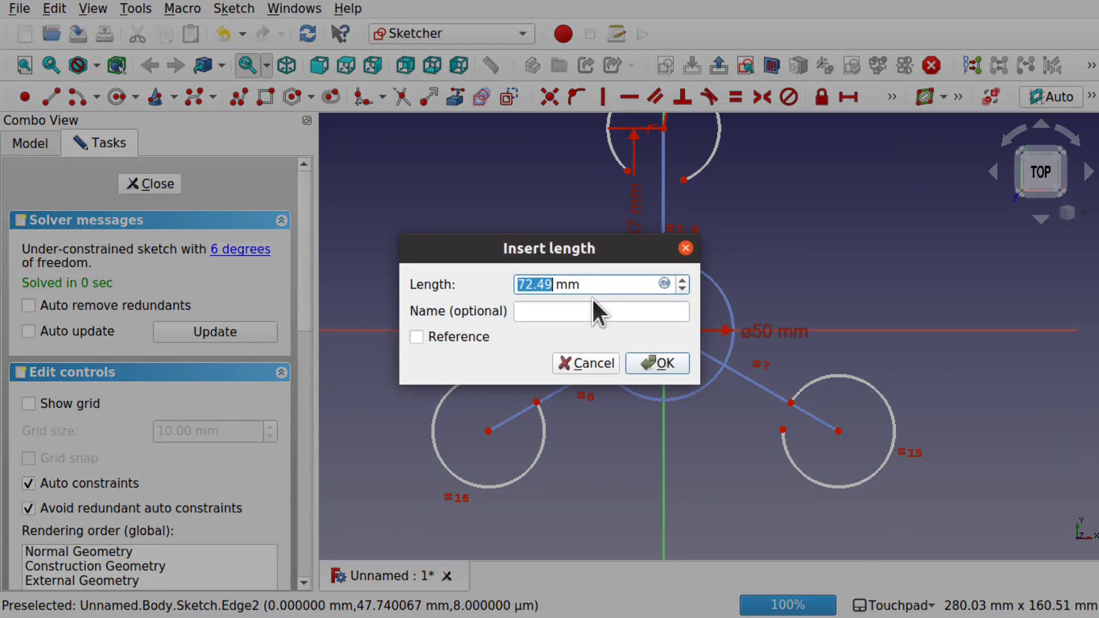
text(70)
key(Return)
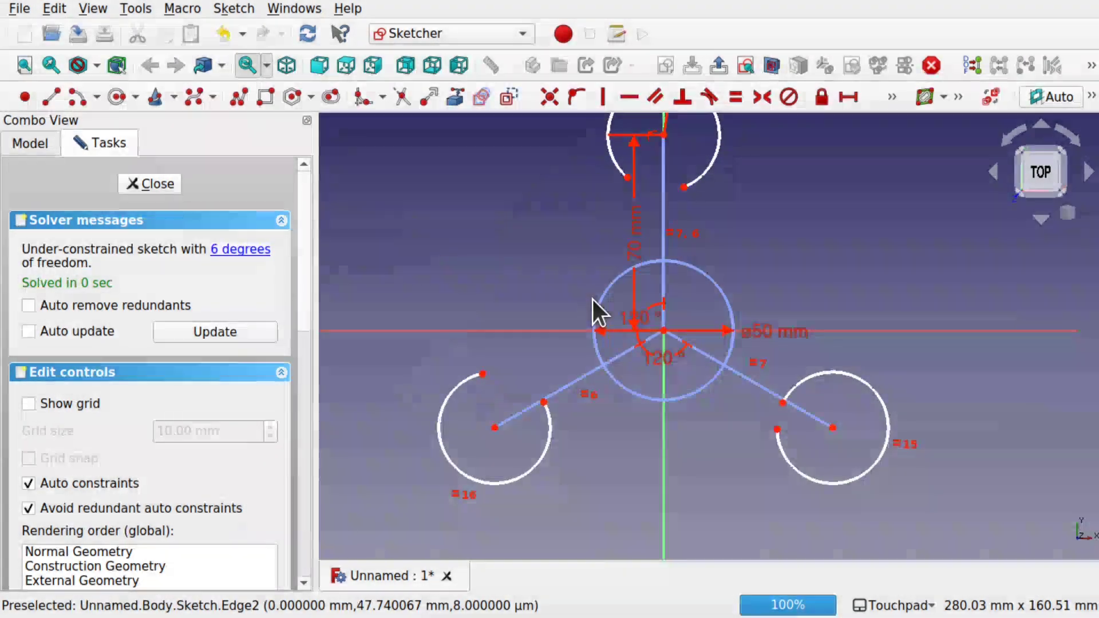
- Shift an endpoint of each lower arc to open their gaps toward the centre, and set the vertical line's length to 80 mm
drag(545, 403, 538, 439)
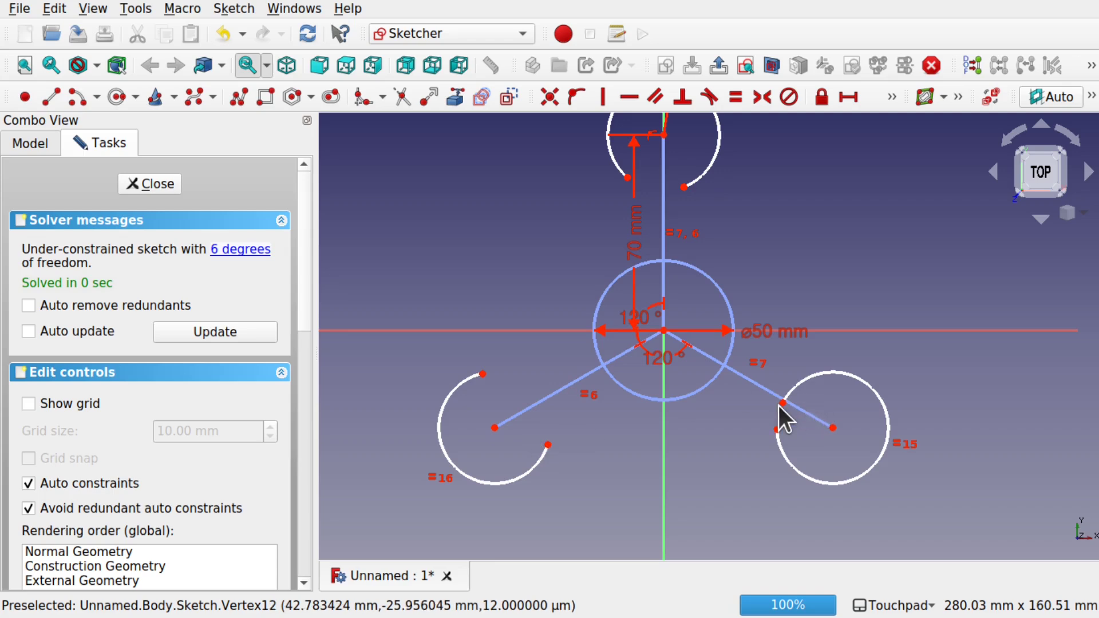
drag(783, 402, 815, 353)
double_click(634, 252)
text(80)
key(Return)
scroll(784, 229, down, 2)
scroll(784, 229, up, 1)
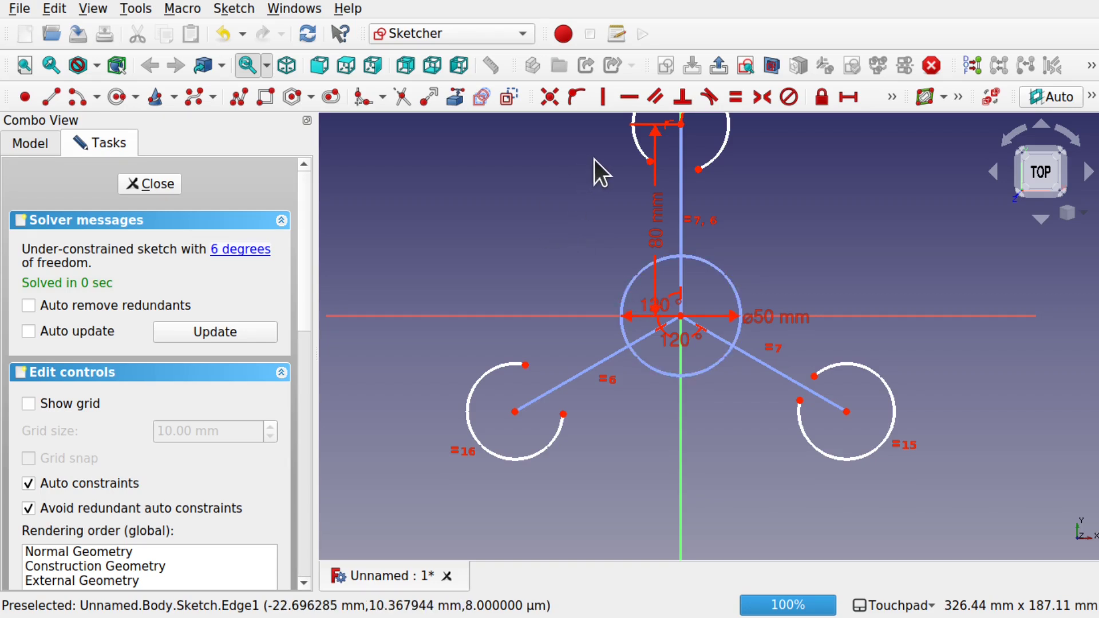
- Draw an arc by end points and rim point from the lower-left arc's upper end to the upper arc's left end, touching the construction circle
click(97, 97)
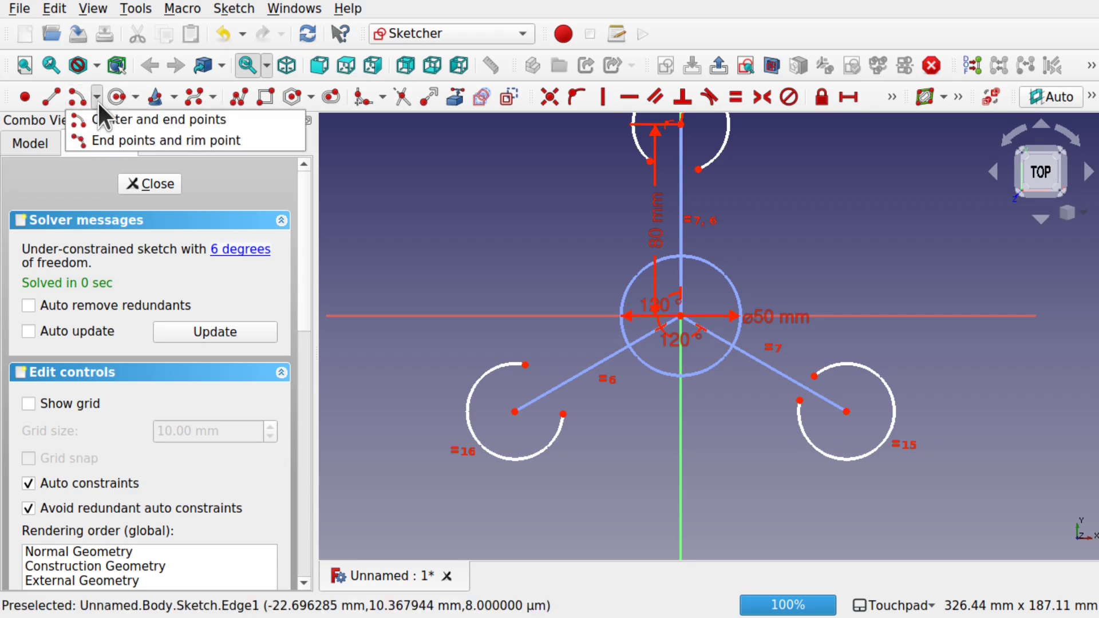
click(109, 142)
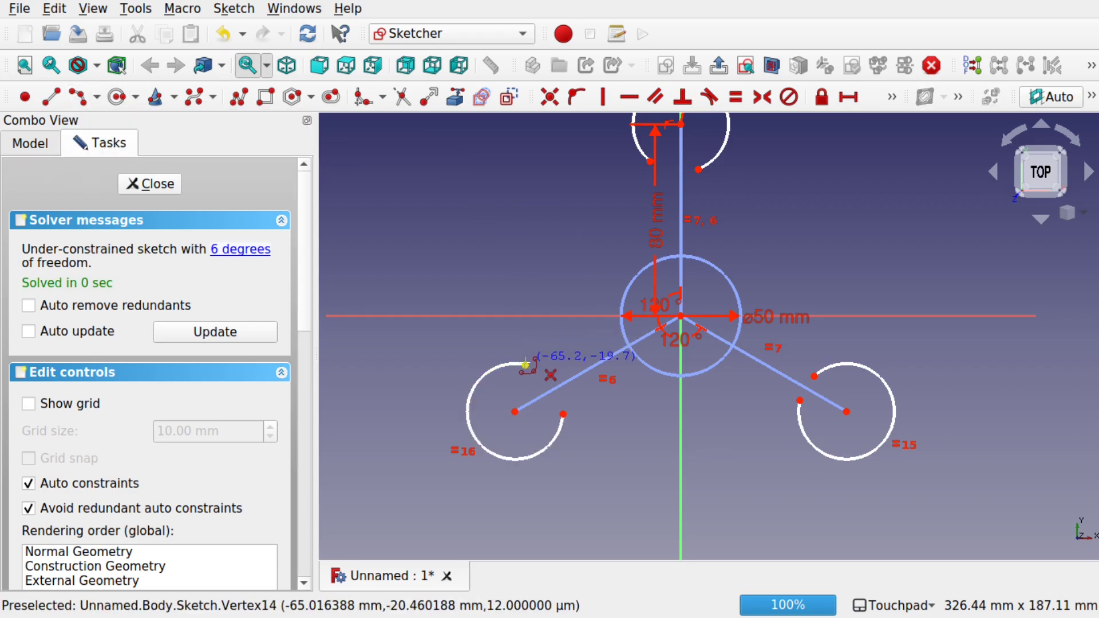
click(525, 364)
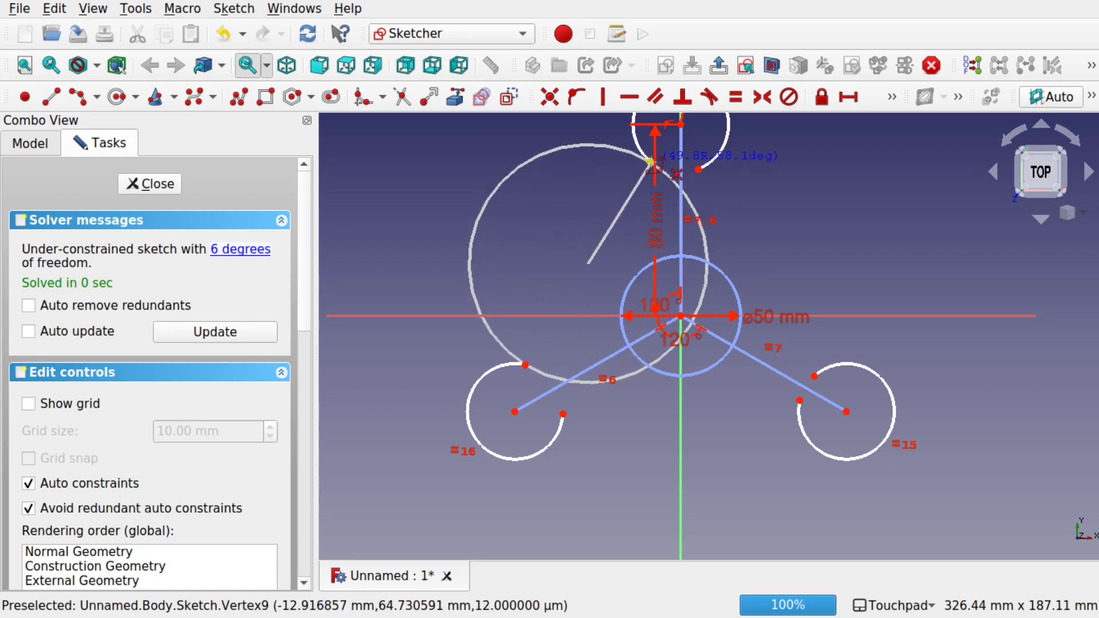
click(650, 160)
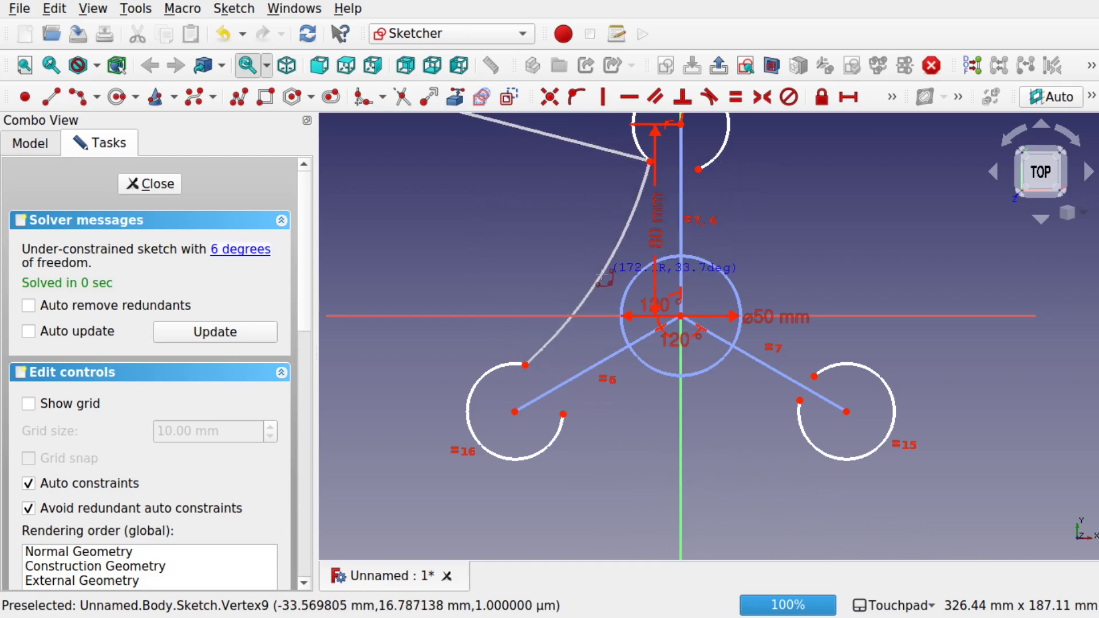
click(625, 290)
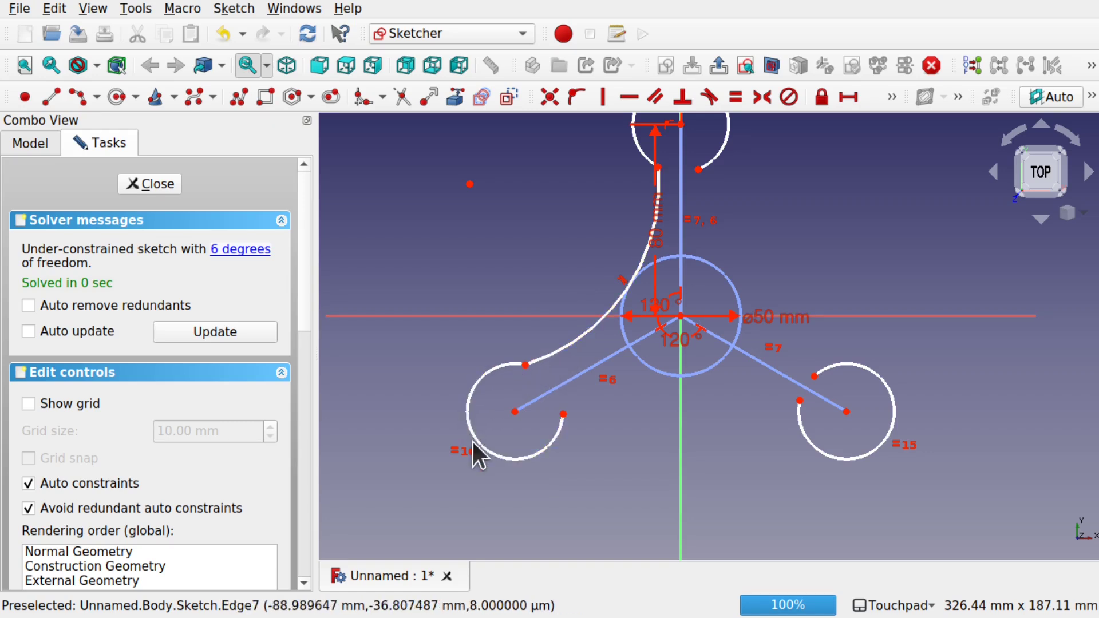
- Make the connecting arc tangent to the lower-left end arc
click(551, 357)
click(502, 366)
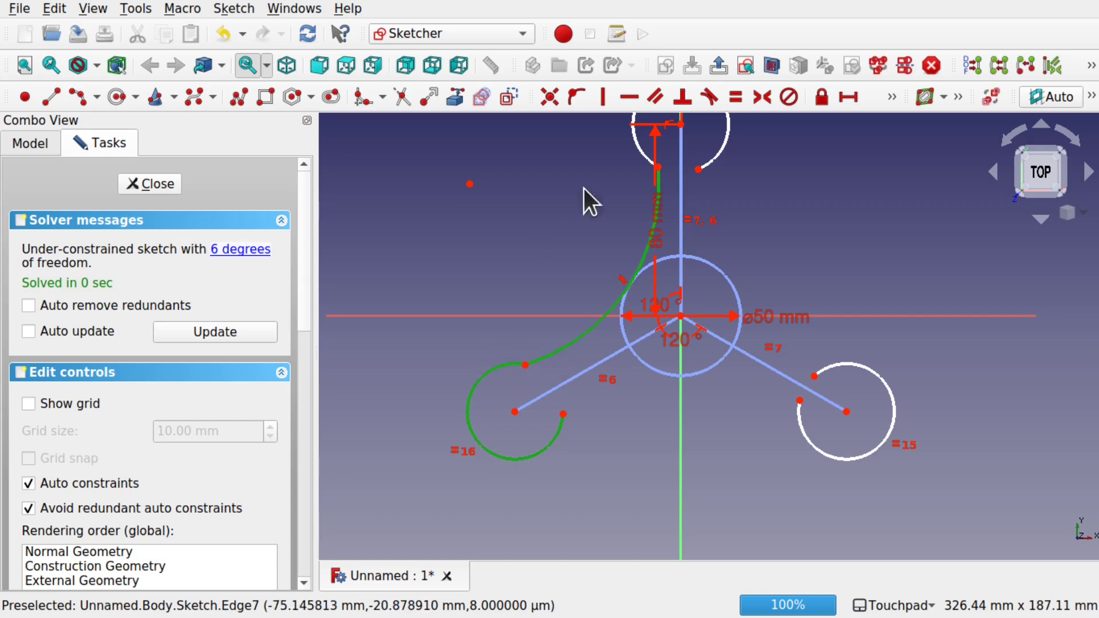
click(710, 98)
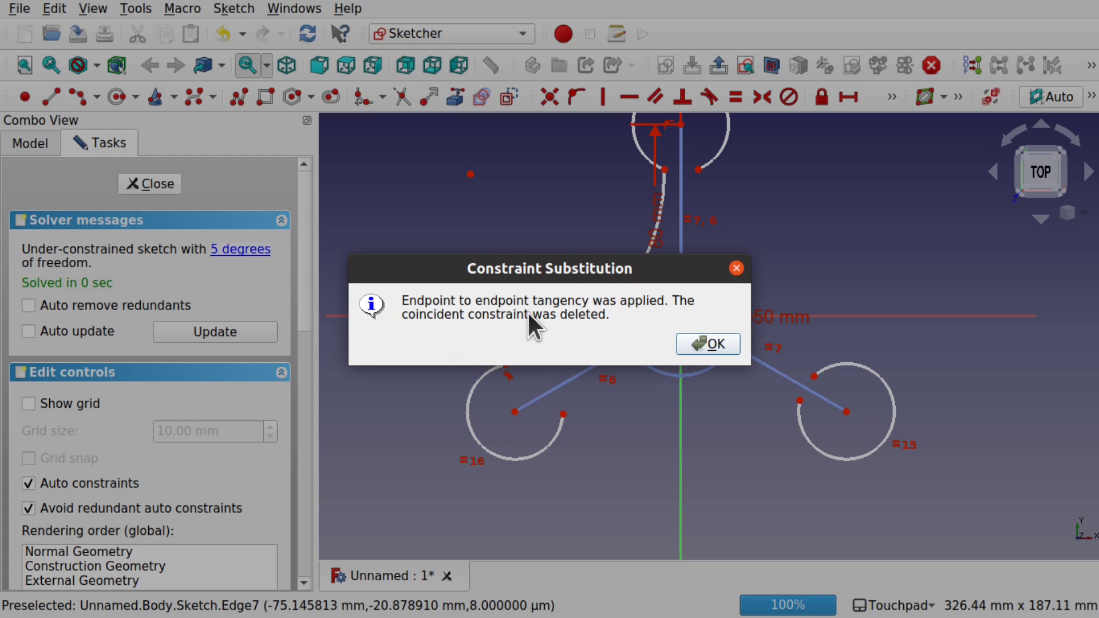
click(699, 345)
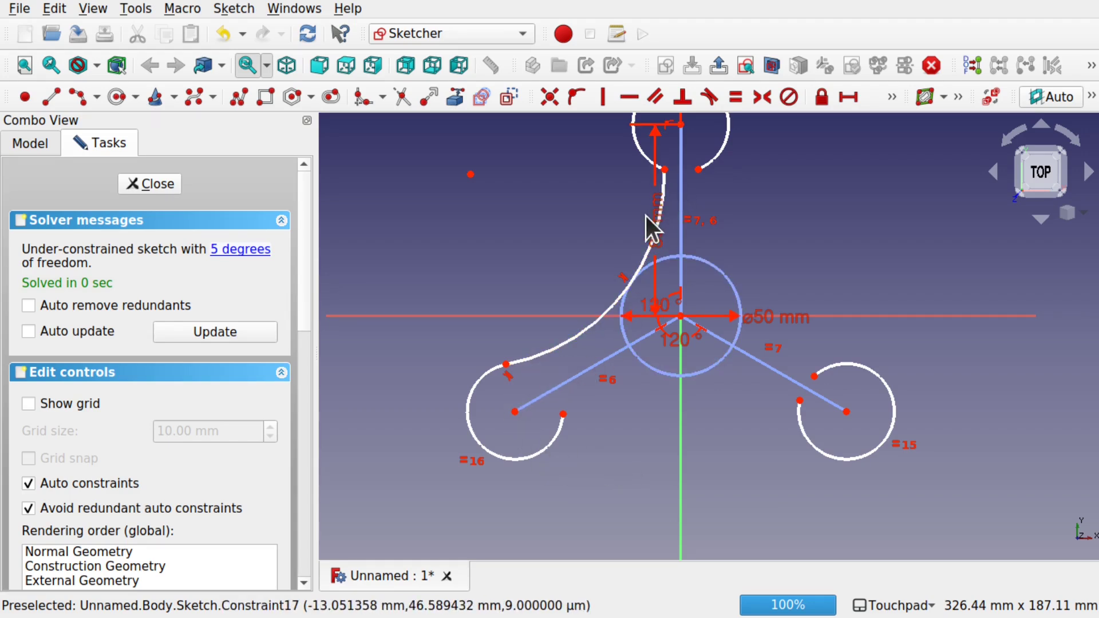
- Place the 80 mm dimension to the right of the upper arm and make the connecting arc tangent to the upper end arc
drag(661, 216, 854, 209)
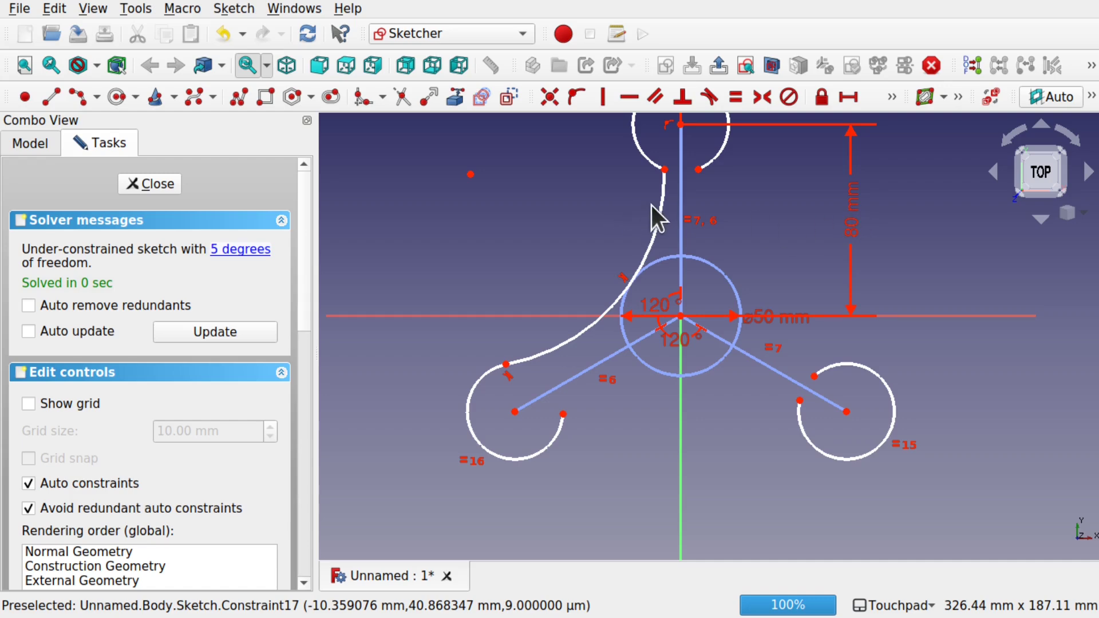
scroll(671, 170, up, 3)
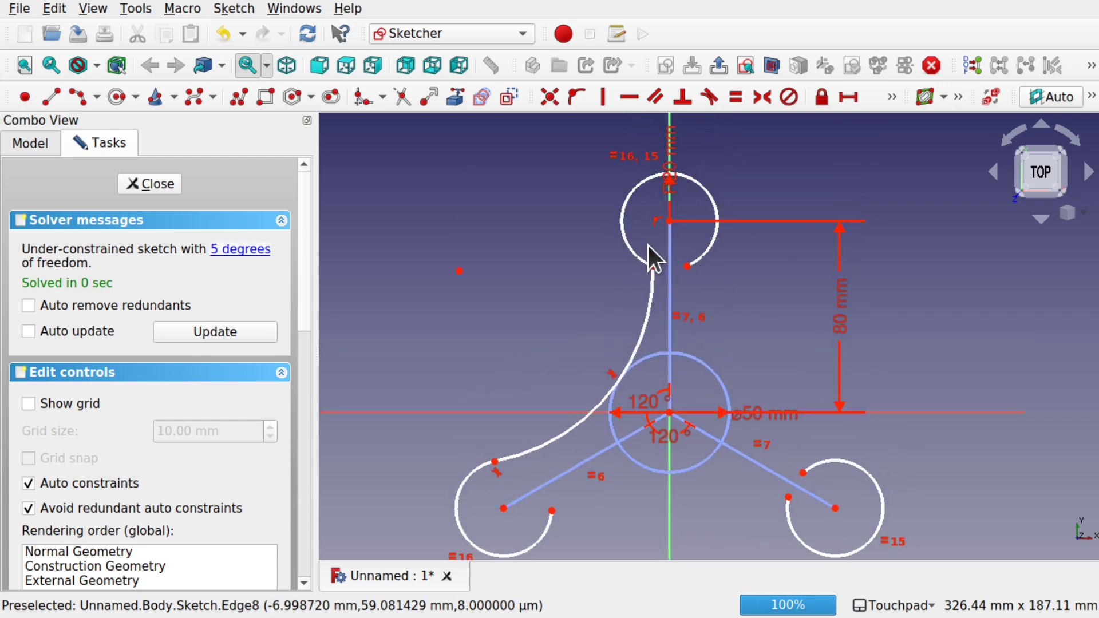
scroll(648, 246, up, 4)
click(635, 289)
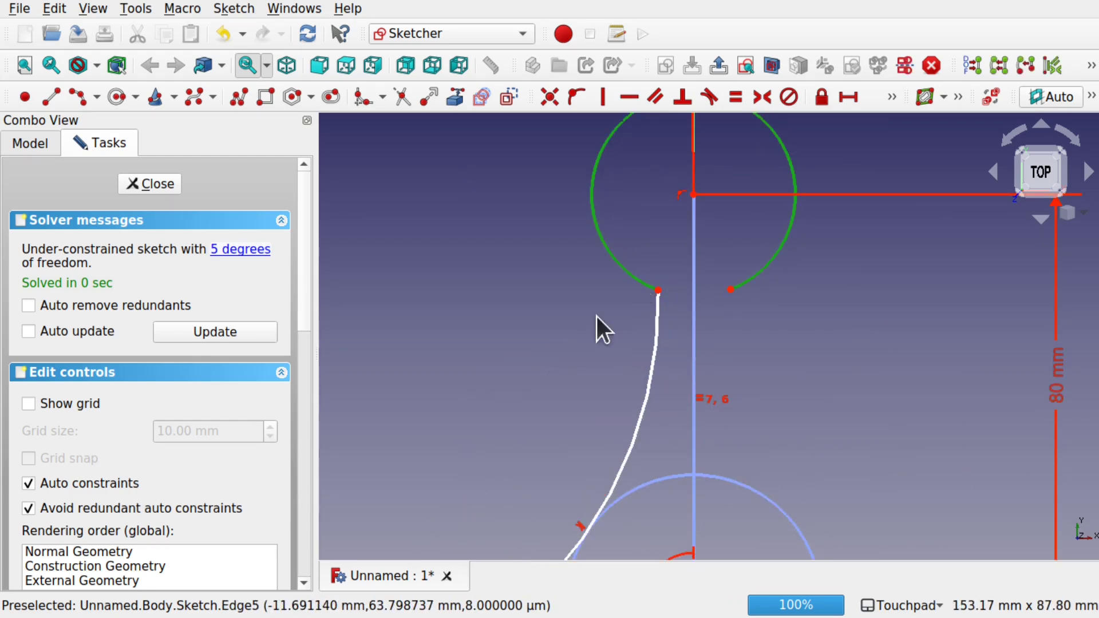
click(655, 362)
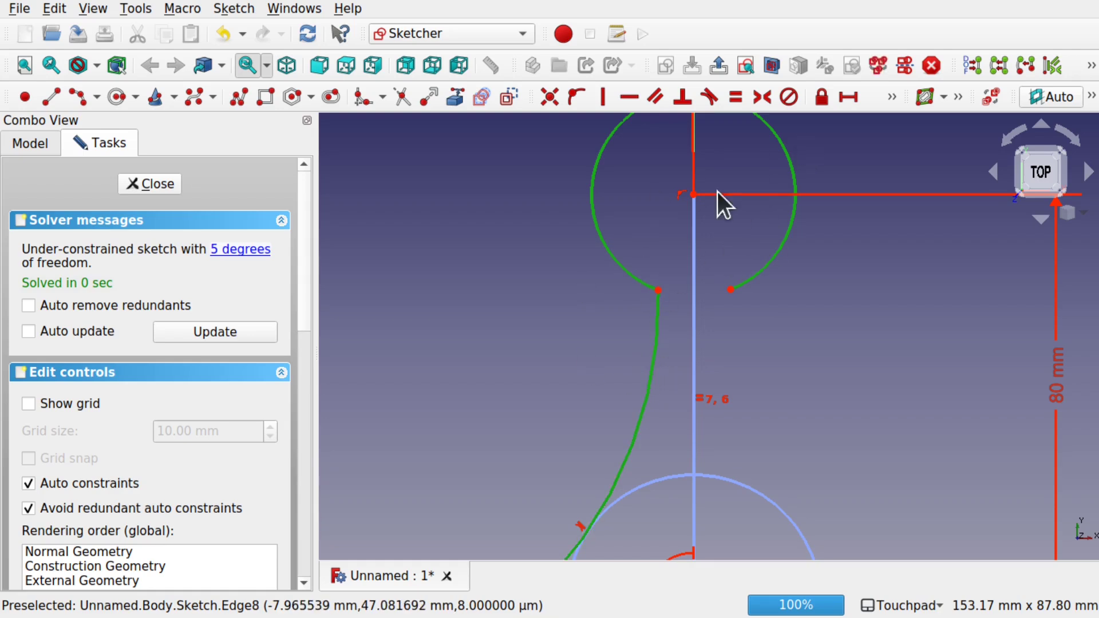
click(707, 98)
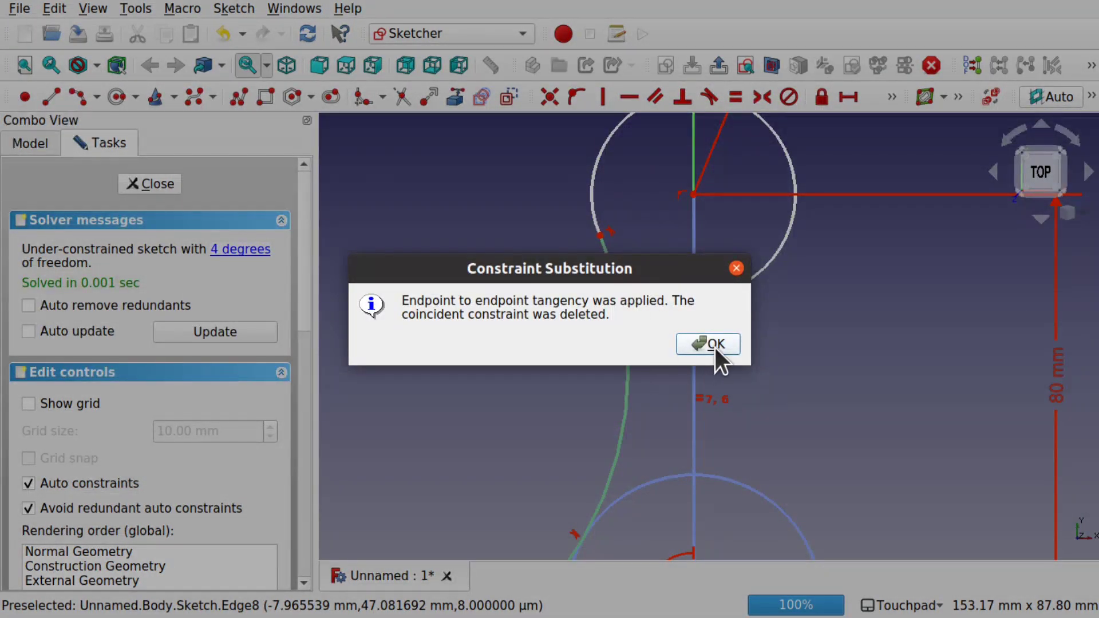
click(717, 345)
scroll(816, 362, down, 3)
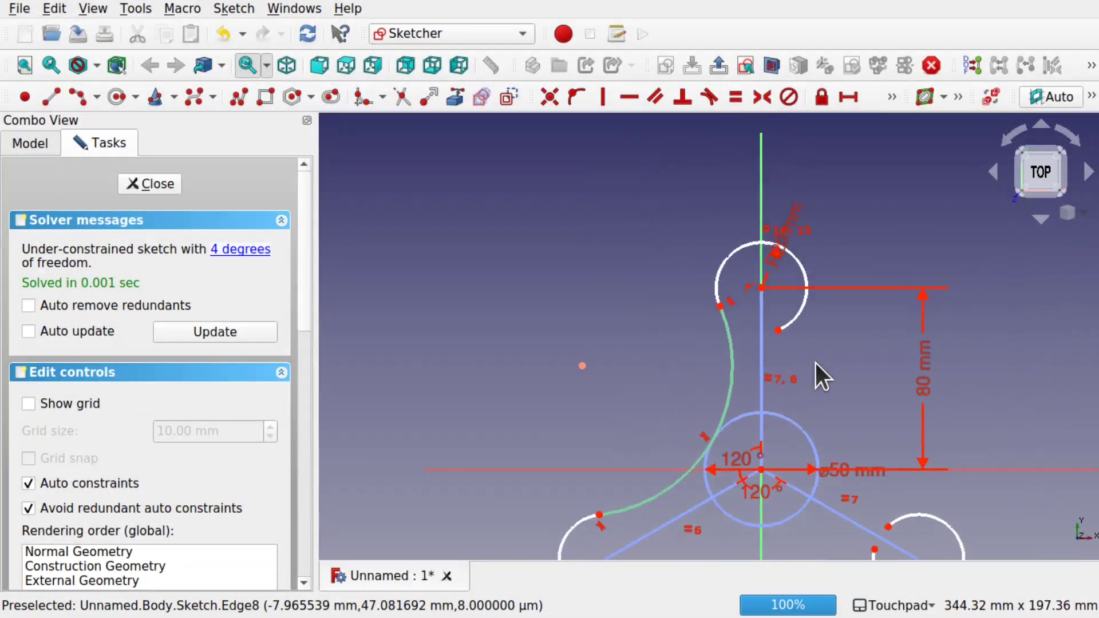
- Move the 20 mm radius label outside the upper end arc and the 50 mm diameter label above the horizontal axis
scroll(815, 362, down, 3)
scroll(728, 423, up, 6)
scroll(729, 424, up, 2)
scroll(729, 423, down, 4)
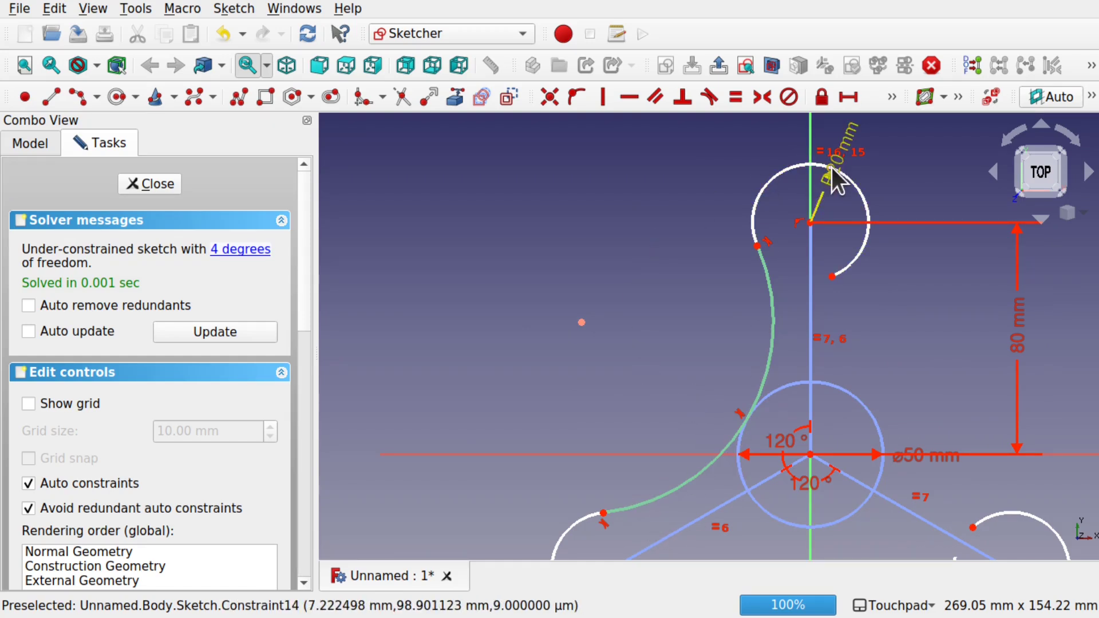
drag(784, 173, 903, 168)
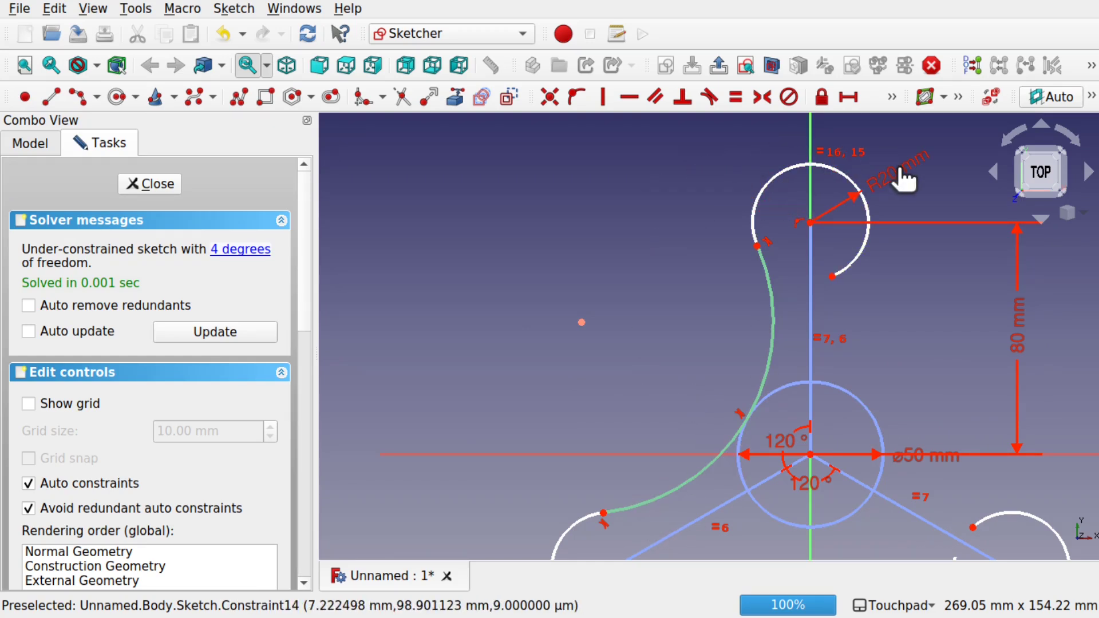
drag(919, 459, 947, 399)
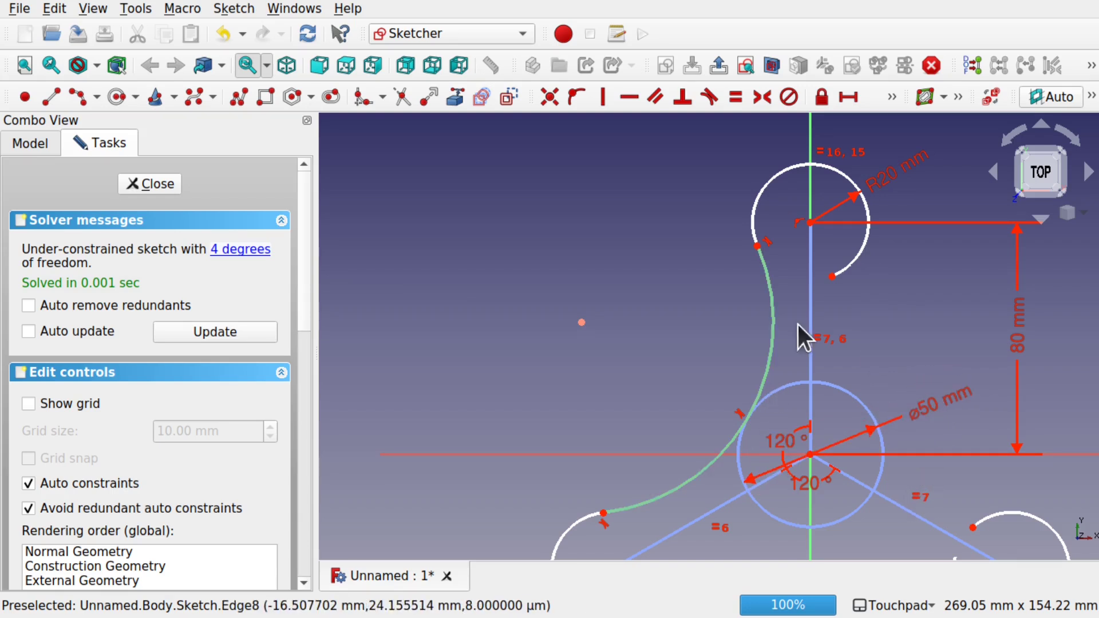
- Draw an arc by end points and rim point from the upper arc's right end to the lower-right arc's upper end, passing near the construction circle
mouse_move(831, 371)
middle_down()
mouse_move(867, 351)
mouse_move(712, 297)
mouse_move(735, 288)
middle_up()
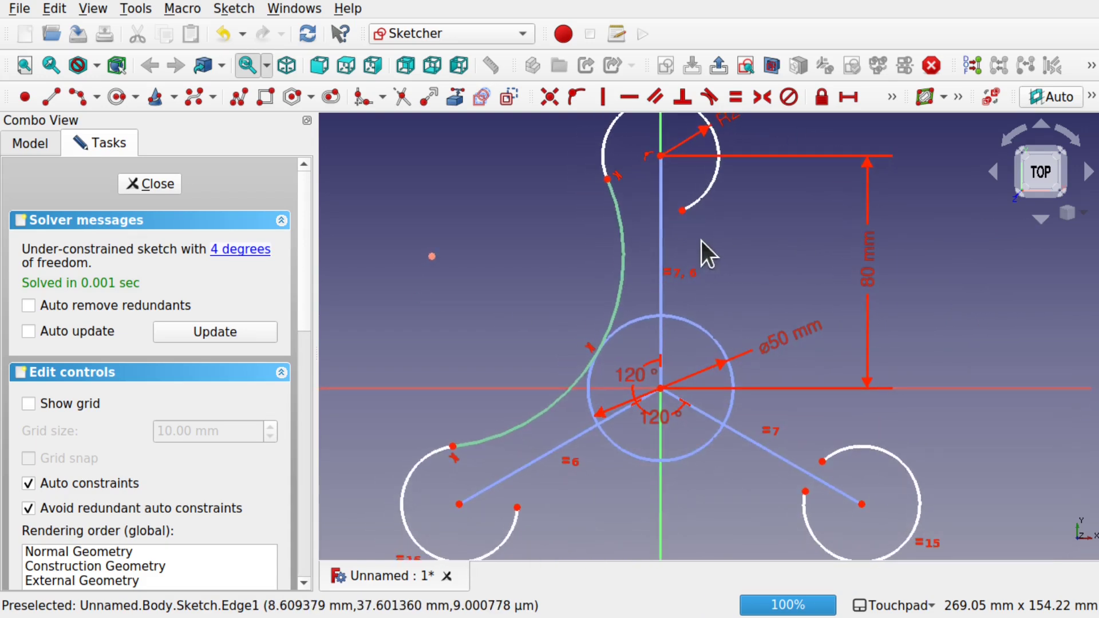
click(75, 98)
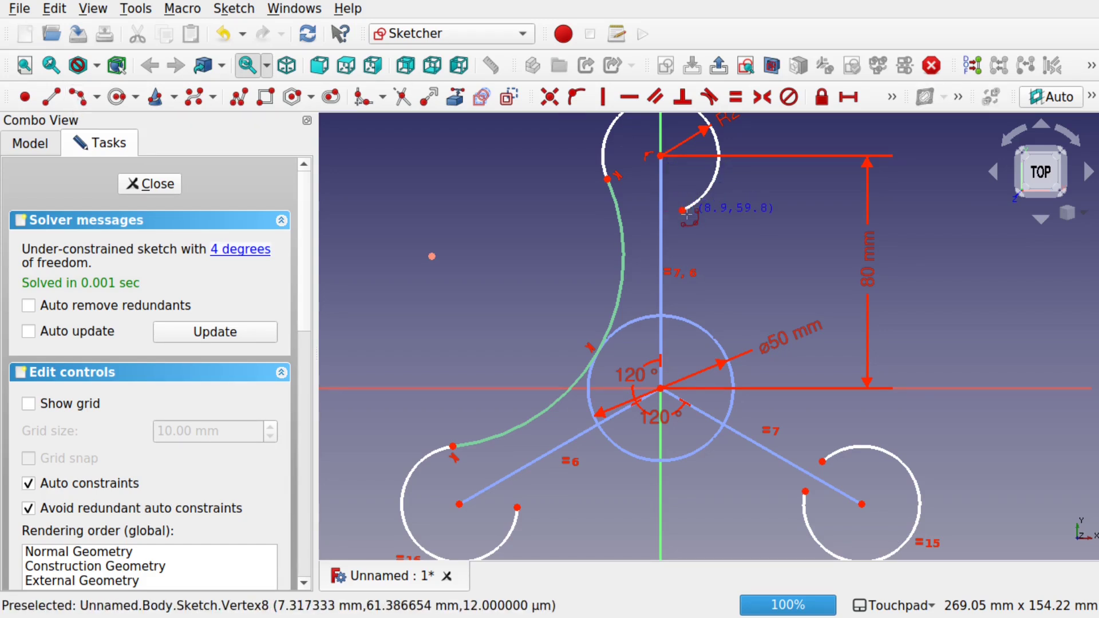
click(683, 210)
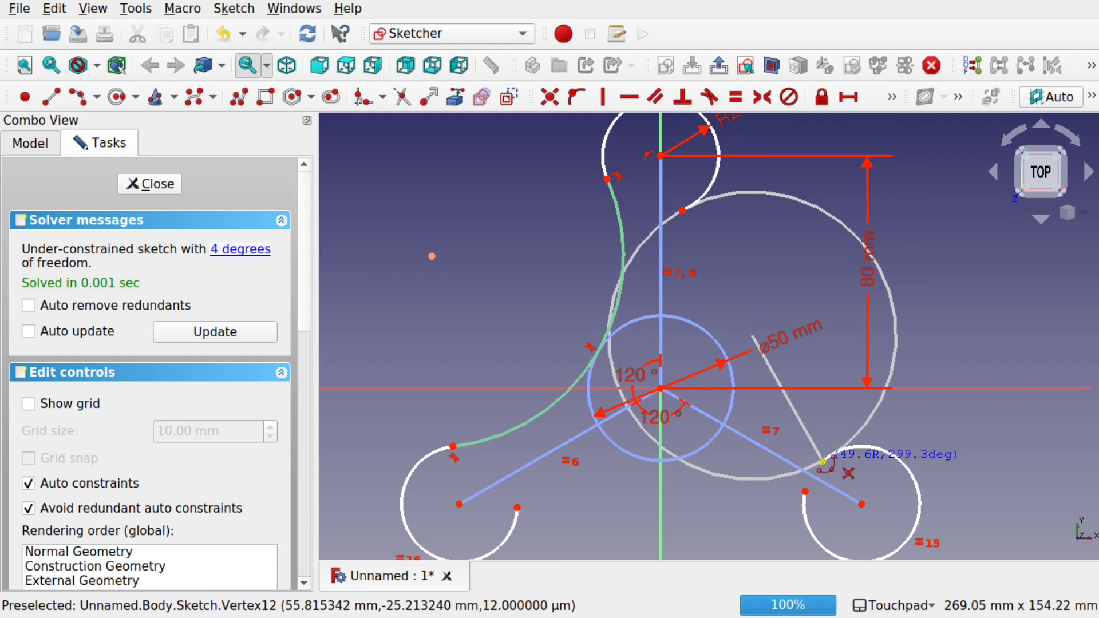
click(823, 461)
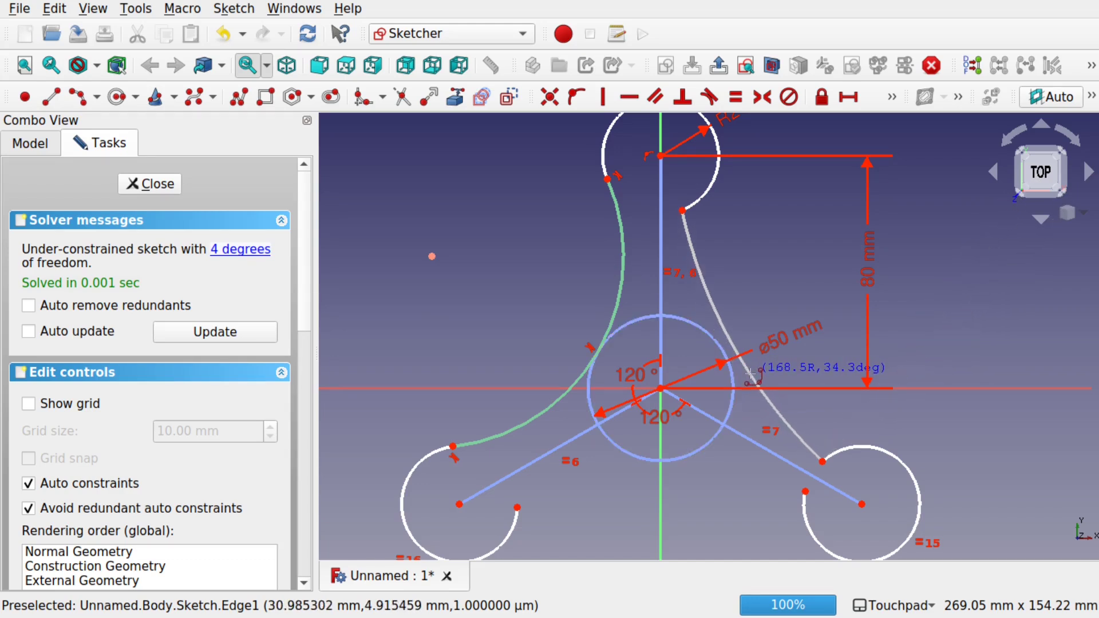
click(754, 387)
key(Escape)
- Make the new right-hand connecting arc tangent to the 50 mm construction circle
click(744, 368)
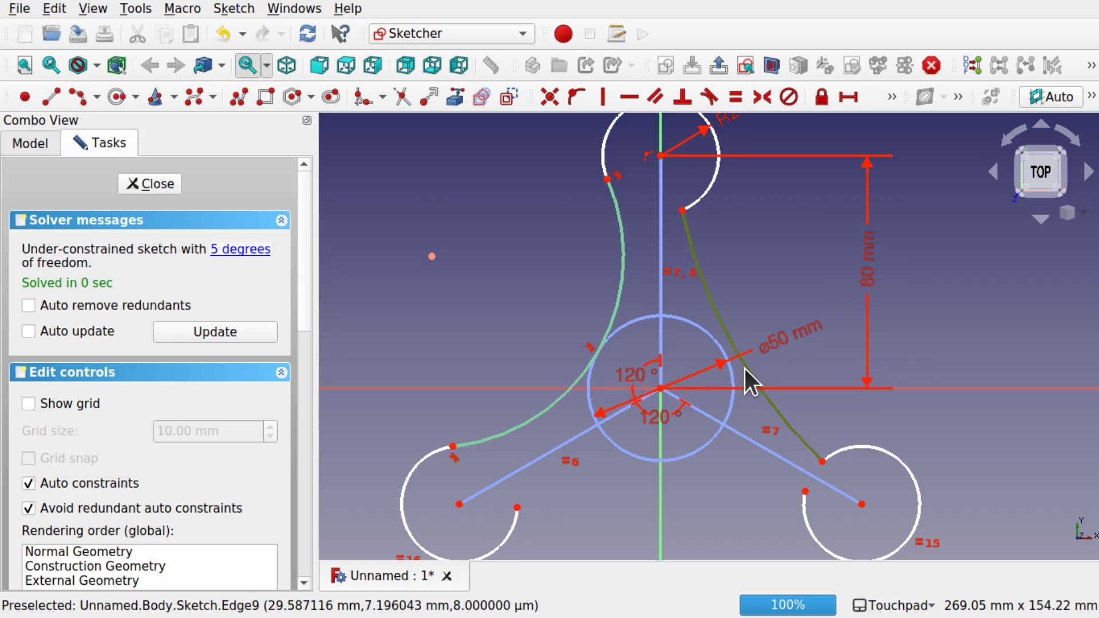
click(730, 370)
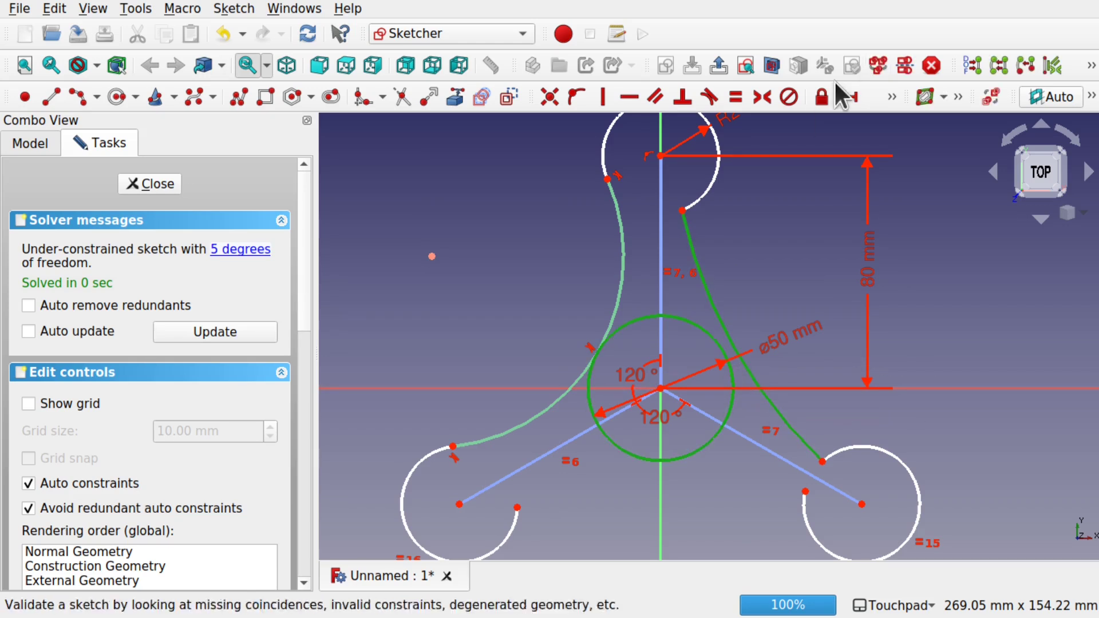
click(709, 92)
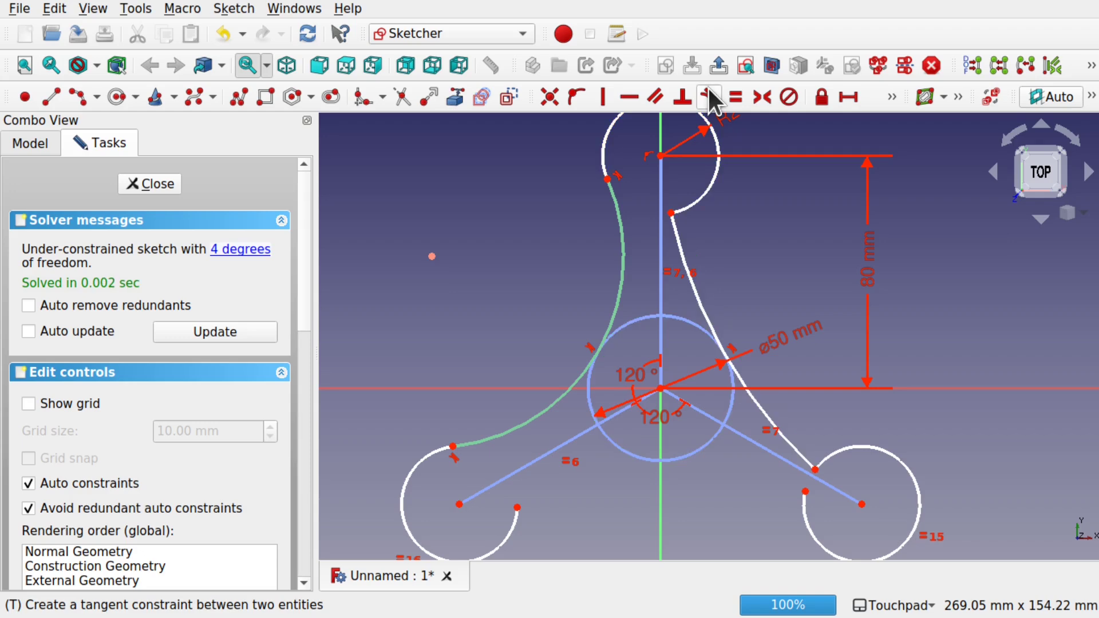
- Try making the right-hand connecting arc tangent to the upper end arc, and undo that constraint
click(689, 243)
click(708, 200)
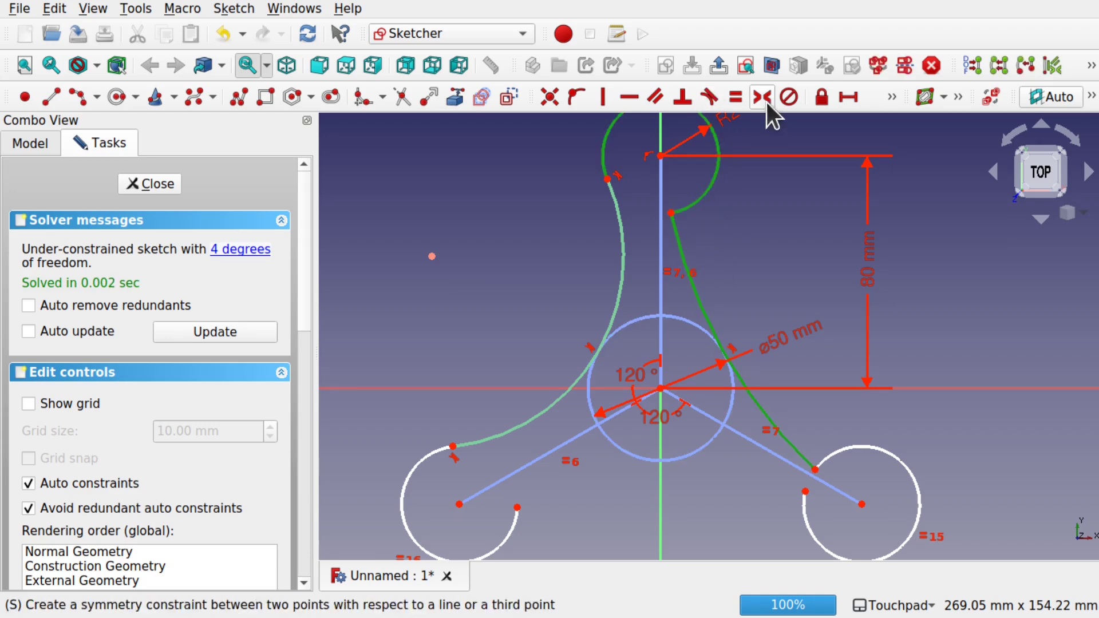
click(710, 97)
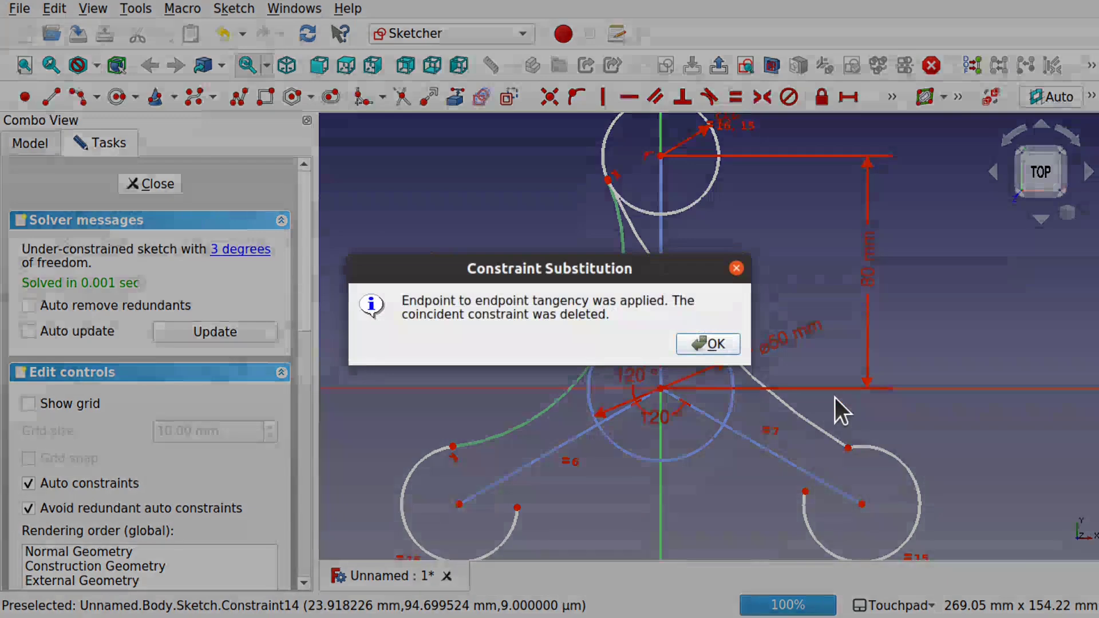
click(699, 339)
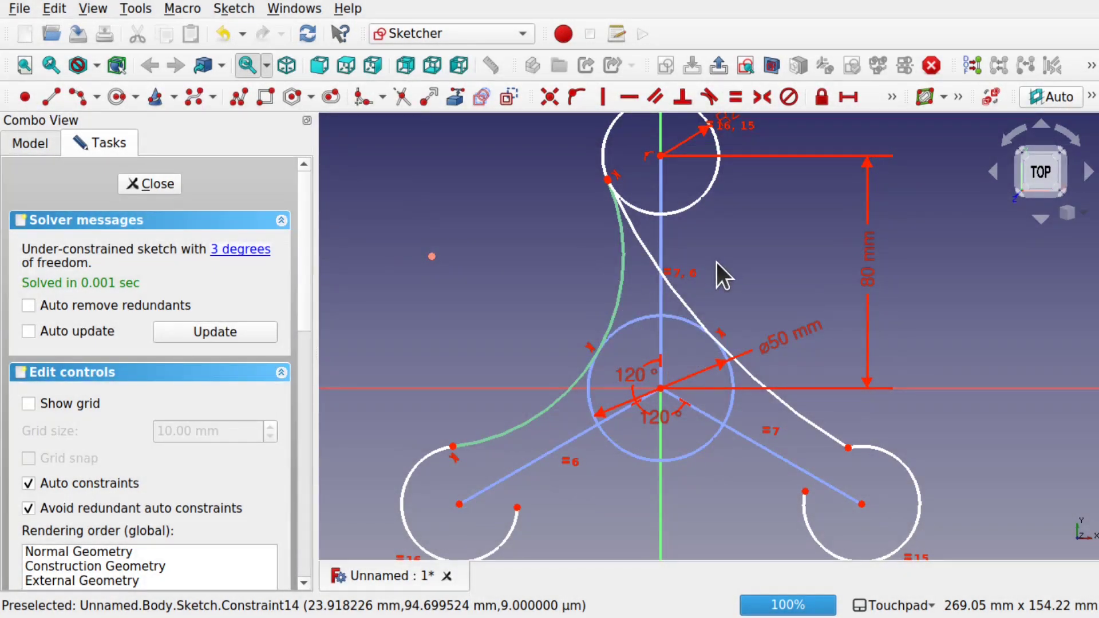
key(ctrl+z)
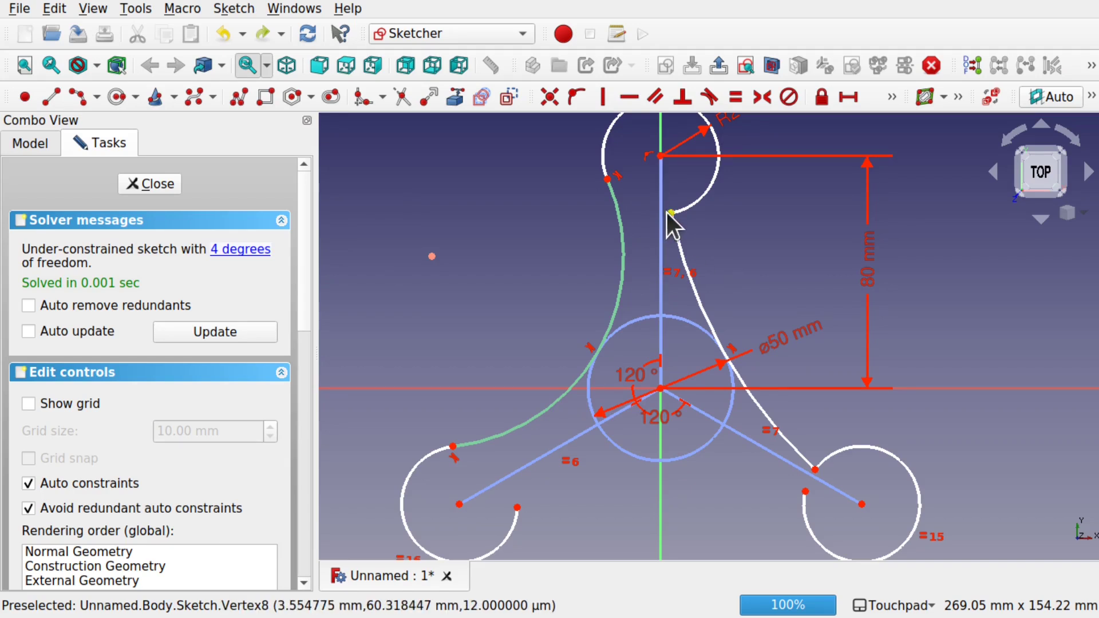
- Reposition the right-hand connecting arc's endpoints, bringing its upper end to the outer right side of the upper end arc
mouse_move(669, 213)
mouse_down()
mouse_move(738, 180)
mouse_move(658, 238)
mouse_move(676, 218)
mouse_up()
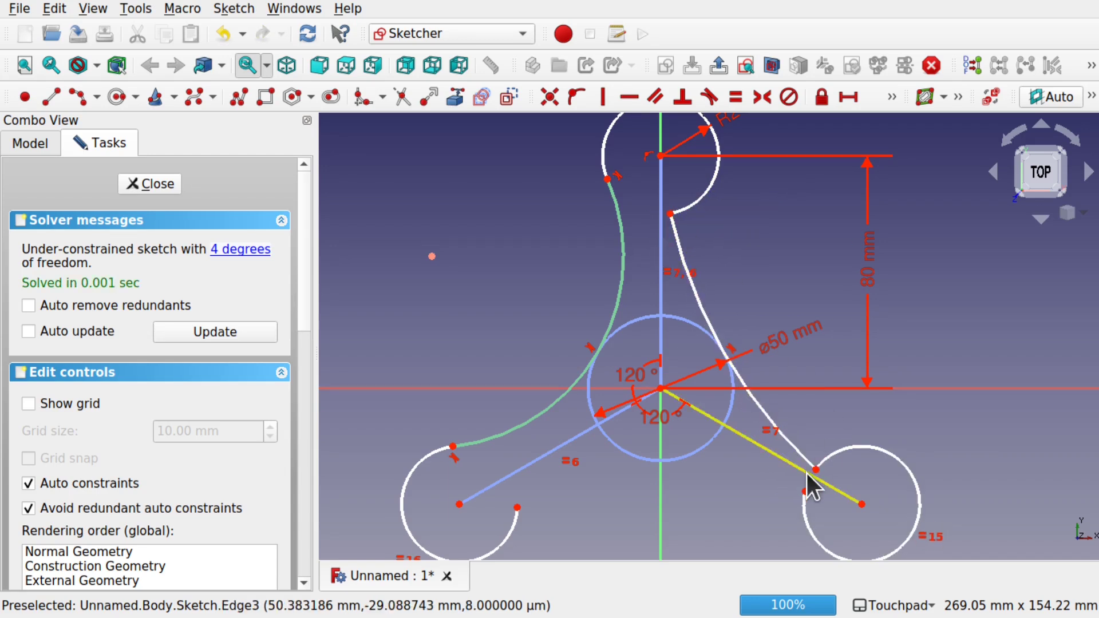
drag(815, 469, 857, 455)
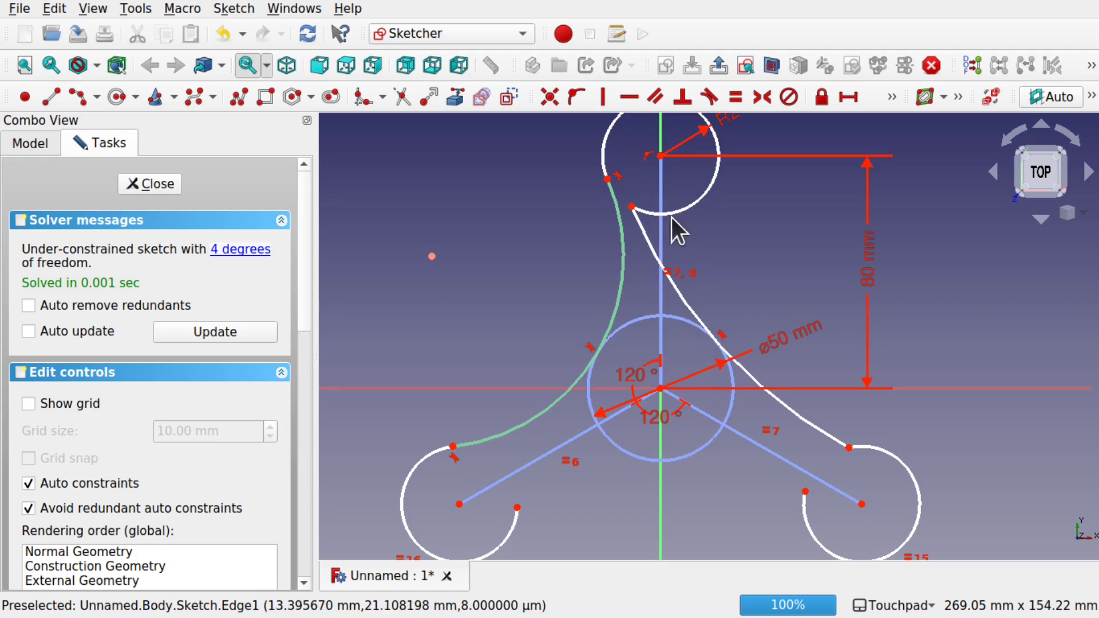
drag(631, 206, 734, 225)
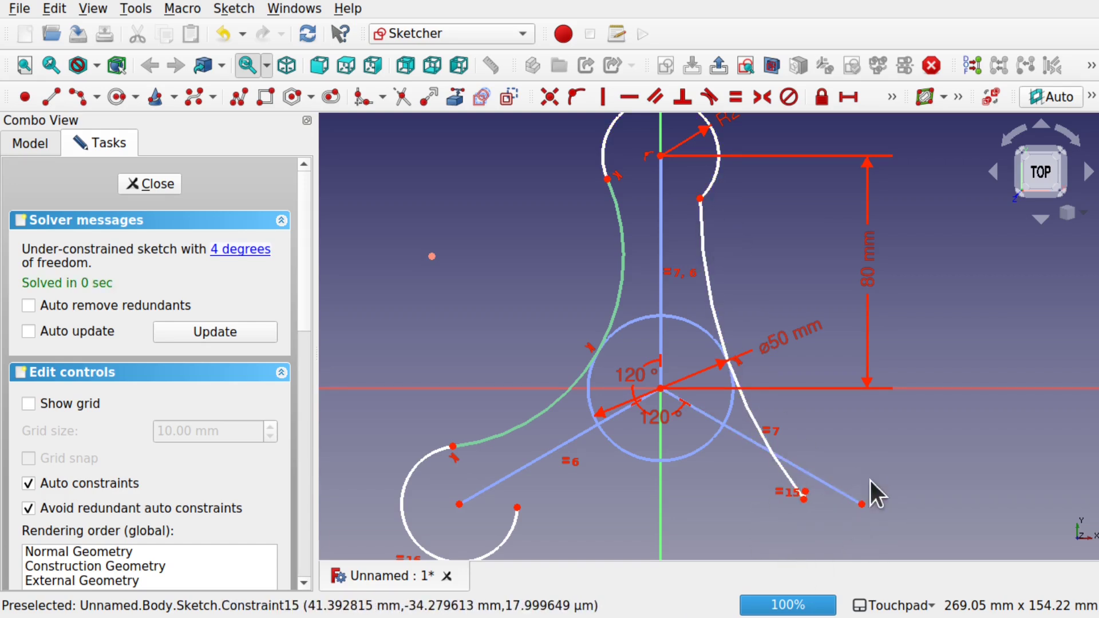
- Make the right-hand connecting arc tangent to the upper end arc
click(701, 232)
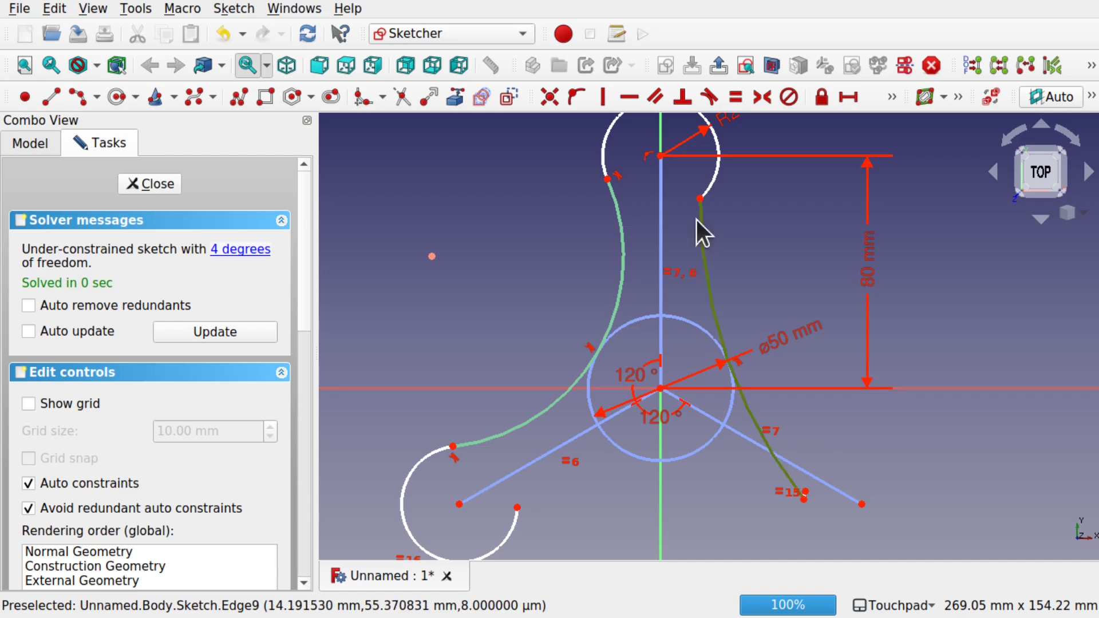
click(710, 183)
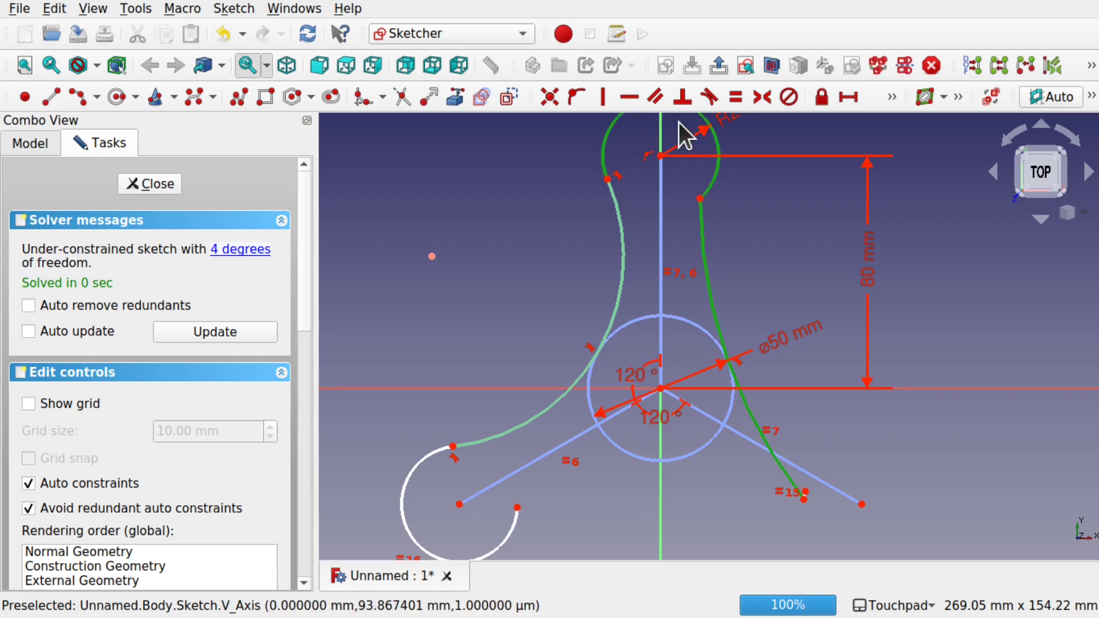
click(705, 105)
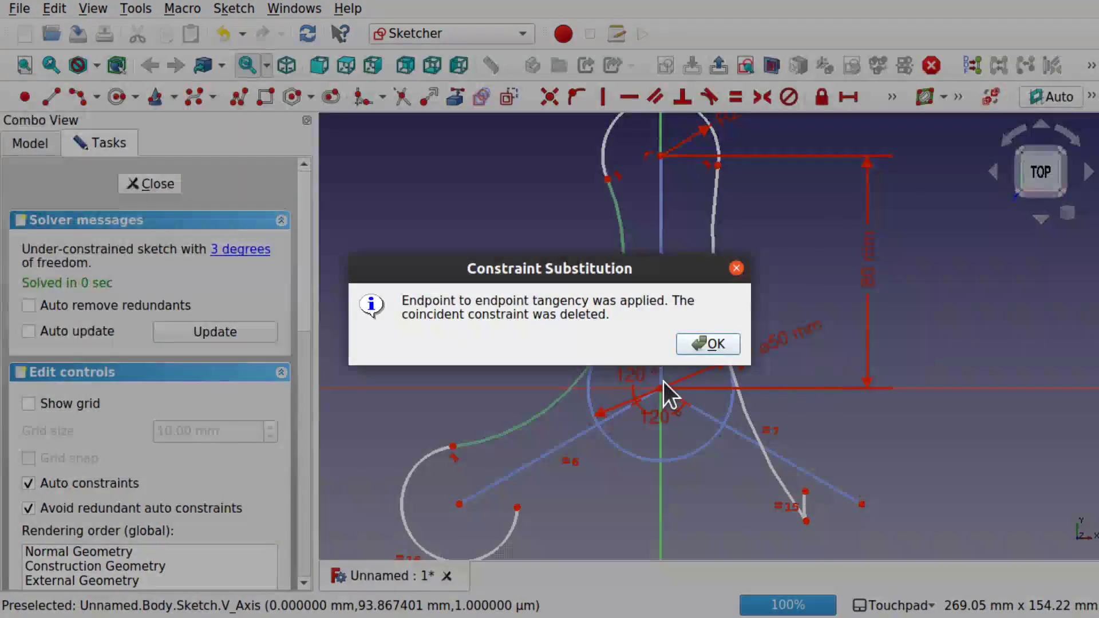
click(709, 343)
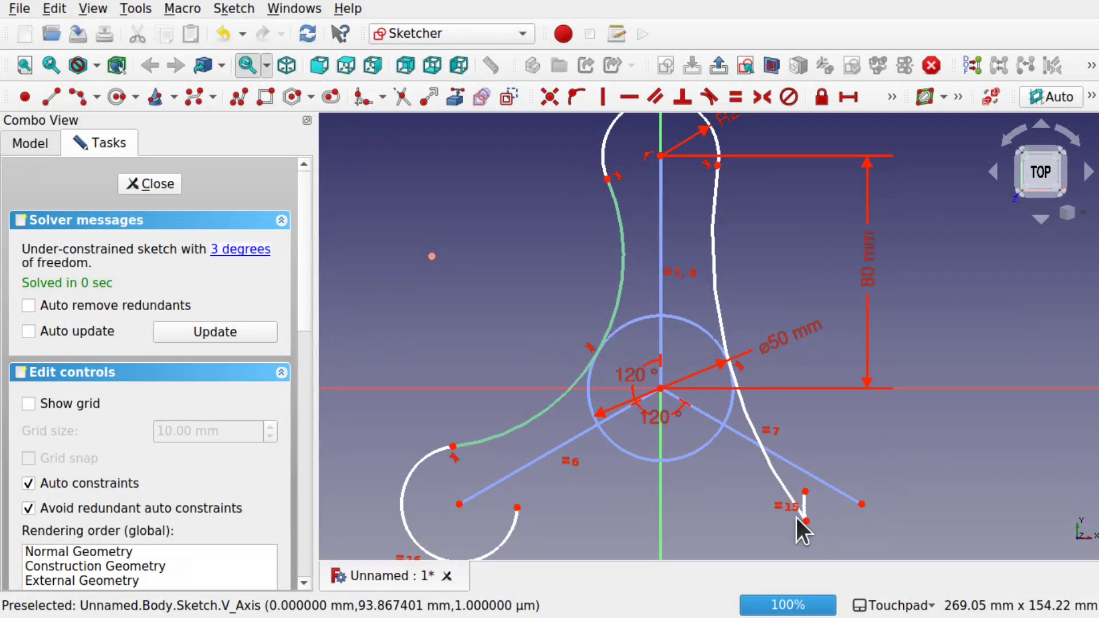
- Shift the right-hand connecting arc's lower end onto the top of the lower-right end arc and make the two arcs tangent
drag(805, 519, 833, 445)
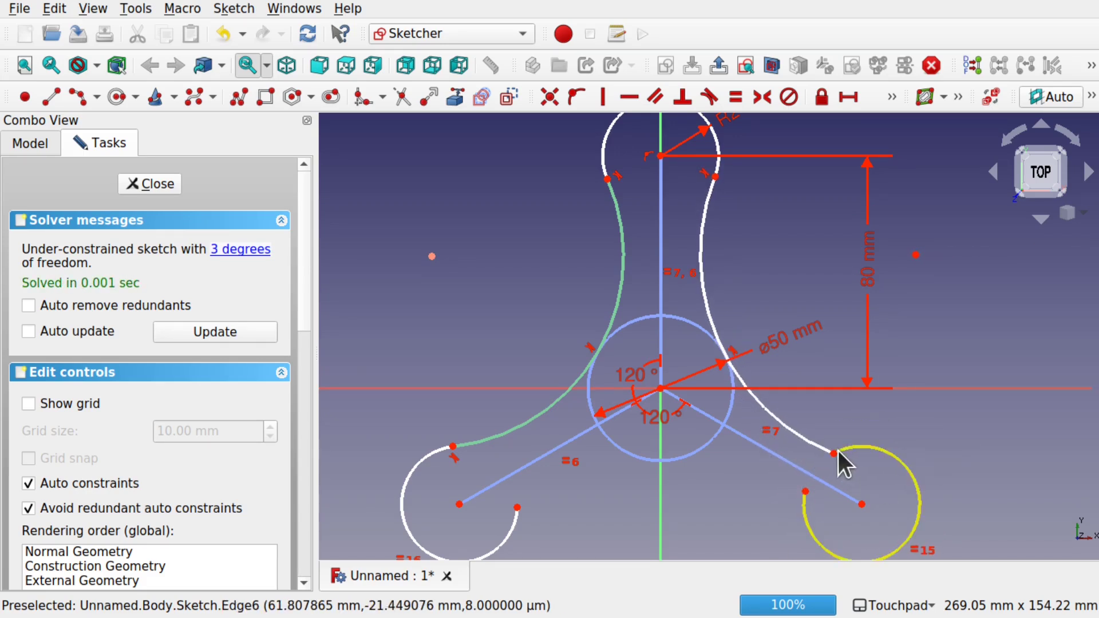
click(817, 448)
click(866, 447)
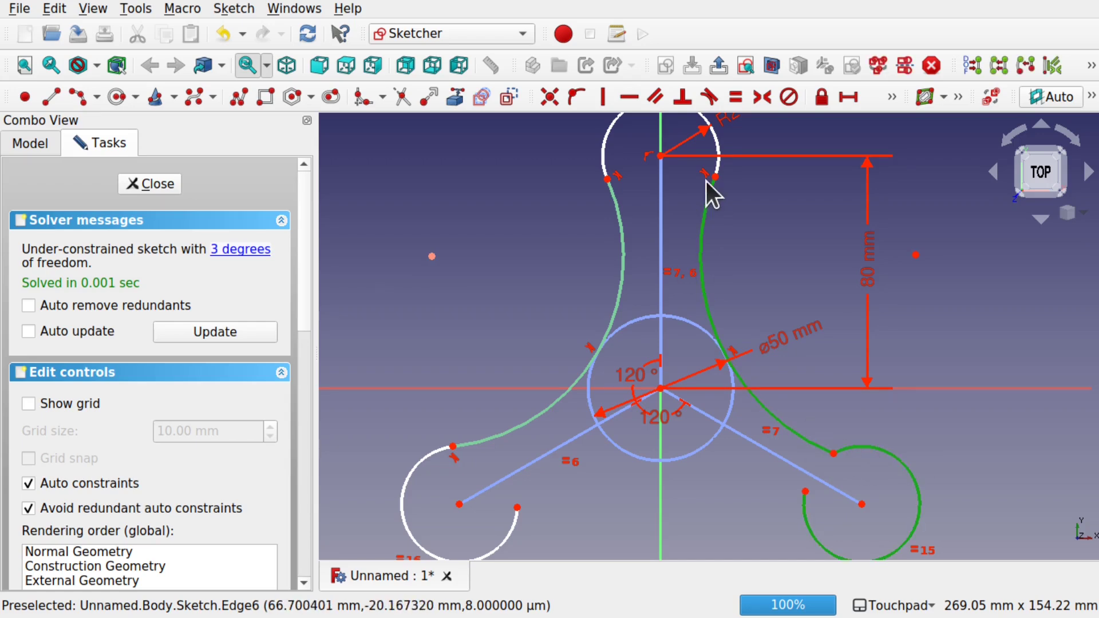
click(709, 98)
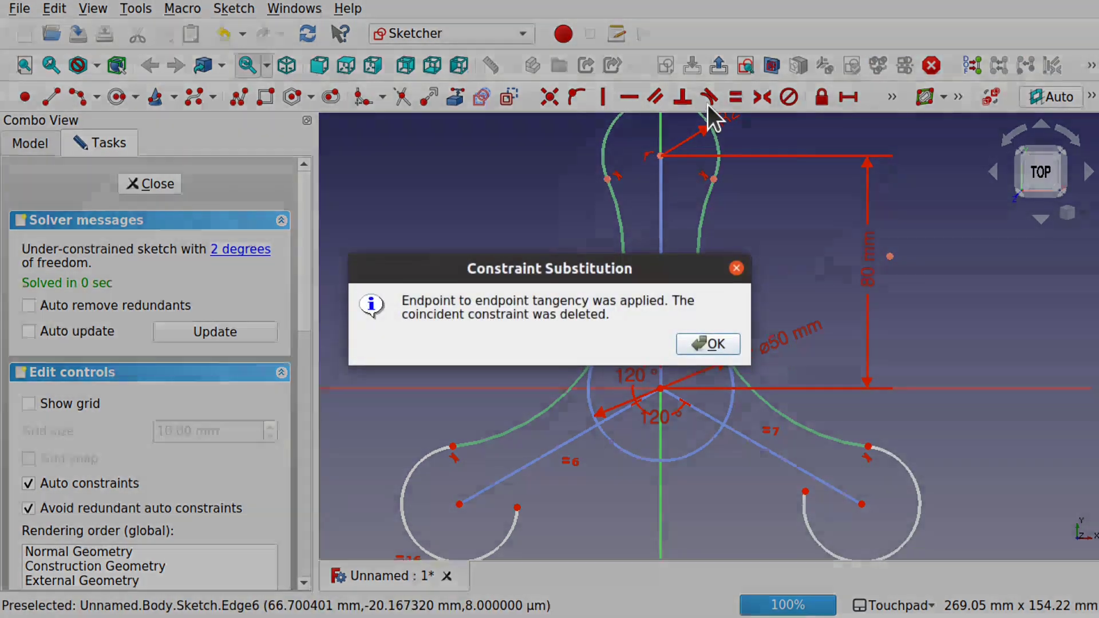
click(710, 344)
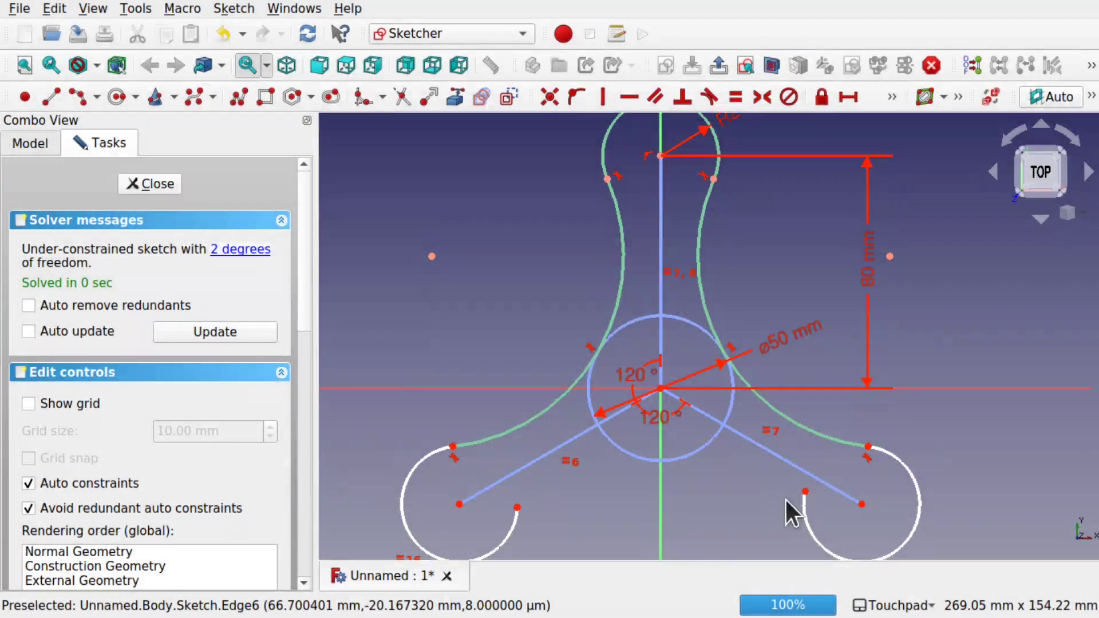
- Shift the lower end arcs' free ends downward and join them with an arc by end points and rim point touching the construction circle's bottom
drag(805, 490, 822, 545)
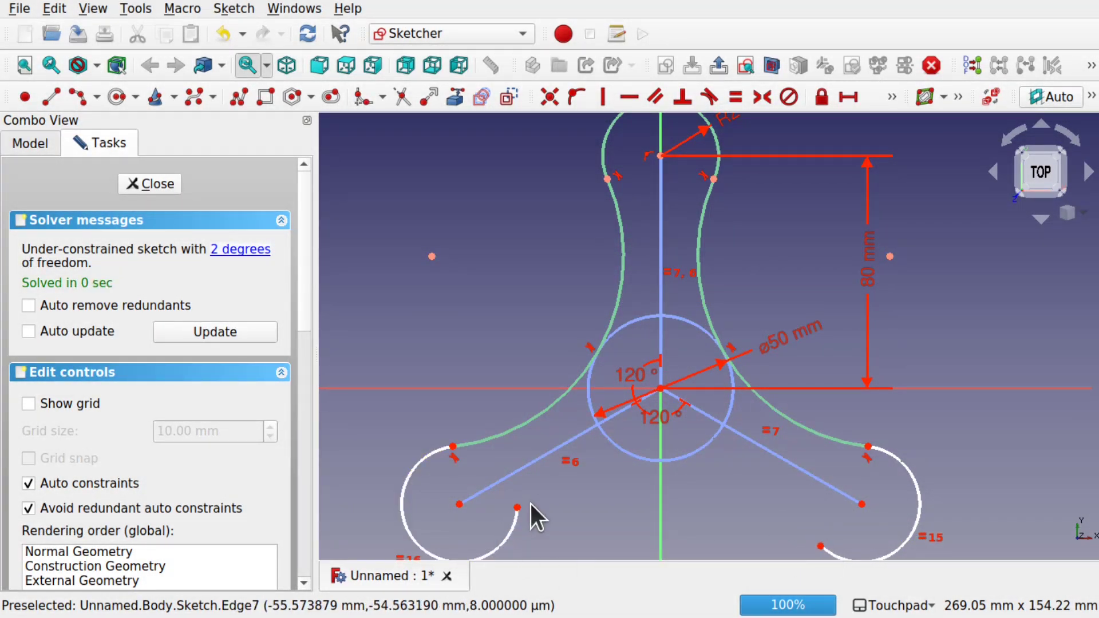
drag(514, 503, 536, 538)
mouse_move(734, 483)
shift+mouse_down()
mouse_move(720, 349)
mouse_move(830, 366)
shift+mouse_up()
scroll(736, 380, up, 3)
scroll(737, 380, down, 1)
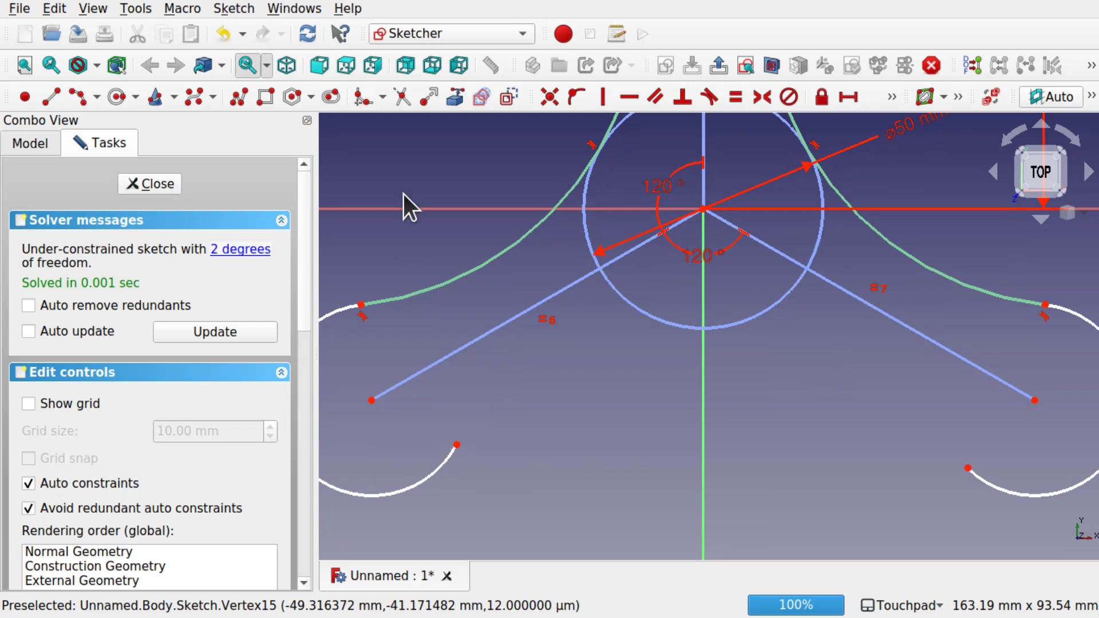
click(78, 95)
click(456, 444)
click(968, 469)
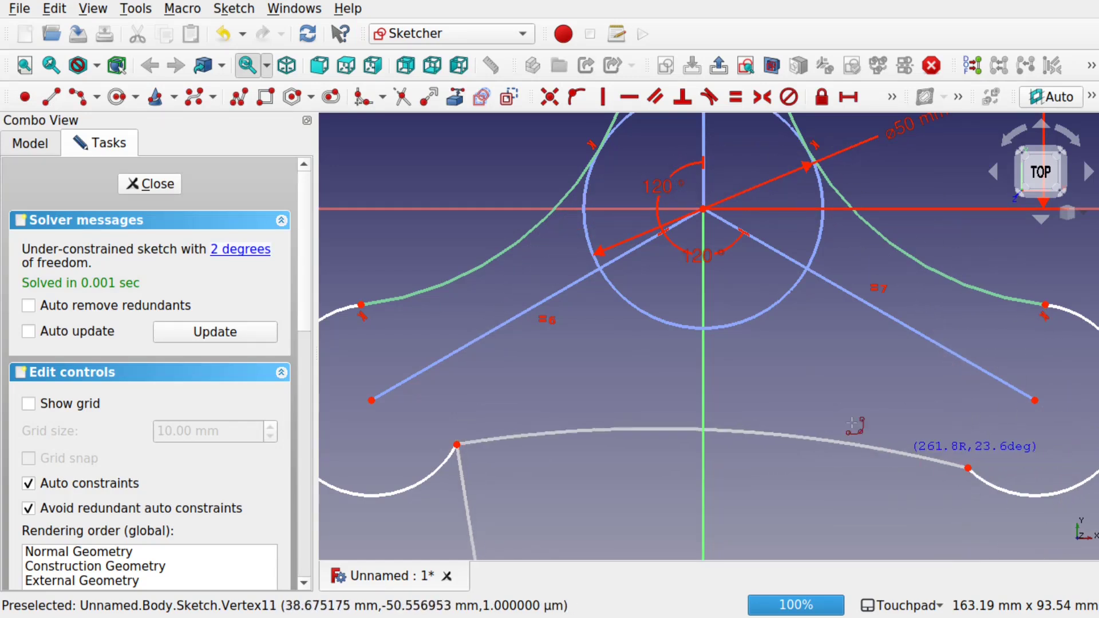
click(713, 330)
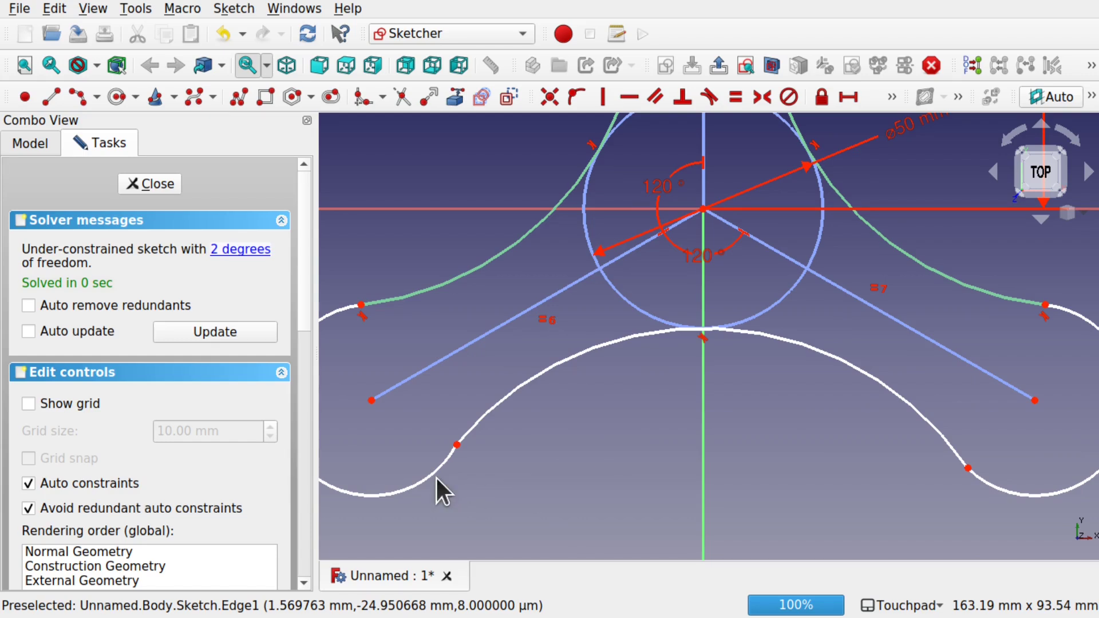
- Make the lower connecting arc tangent to the lower-left end arc
click(441, 462)
click(501, 394)
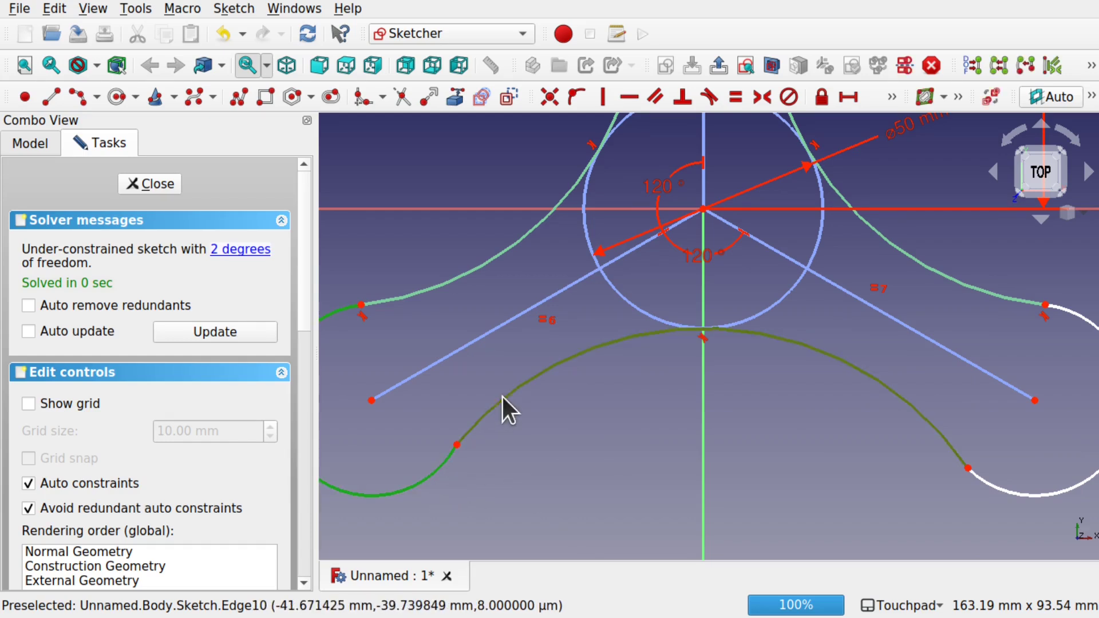
click(708, 97)
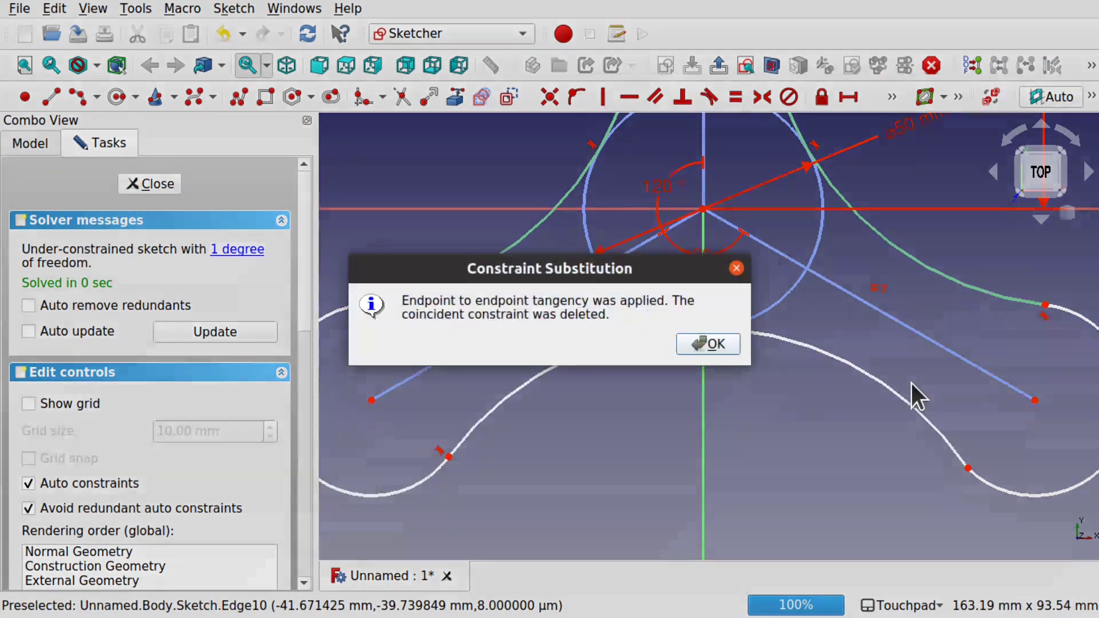
click(715, 343)
- Make the lower connecting arc tangent to the lower-right end arc
click(1006, 489)
click(943, 430)
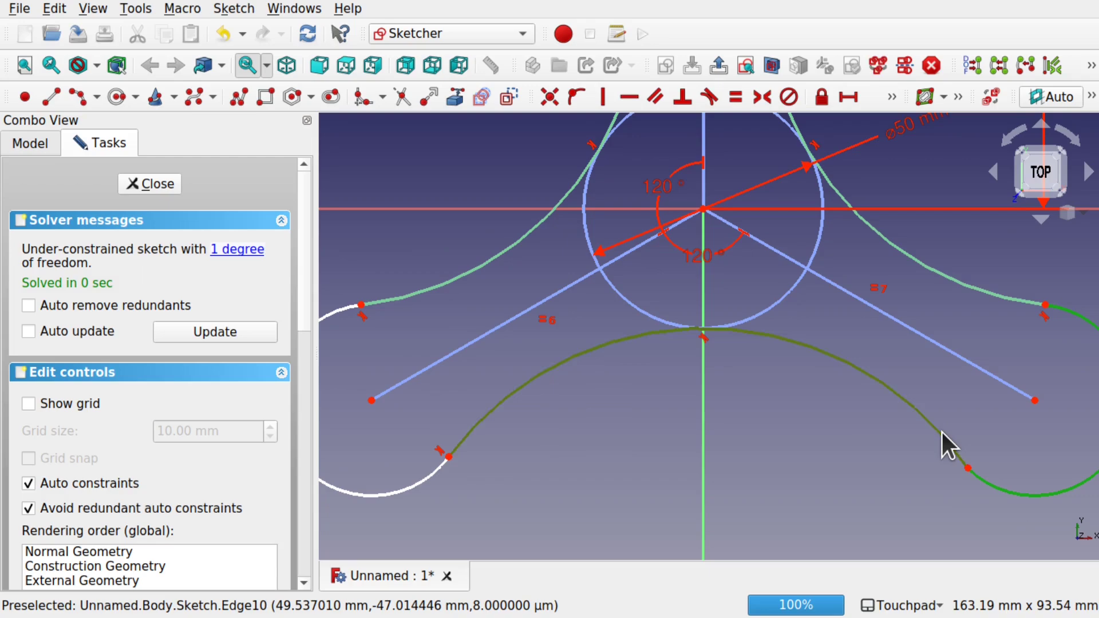
click(708, 97)
click(703, 341)
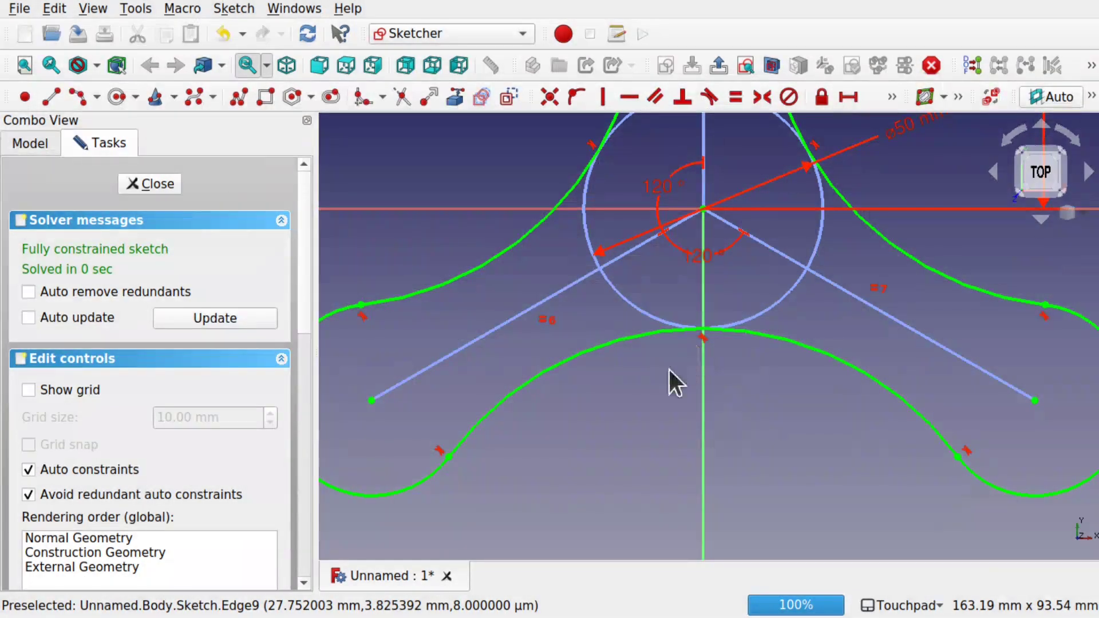
- Place the 20 mm radius dimension to the left of the upper end arc
scroll(784, 376, down, 5)
mouse_move(883, 279)
shift+middle_down()
mouse_move(823, 379)
mouse_move(837, 360)
shift+middle_up()
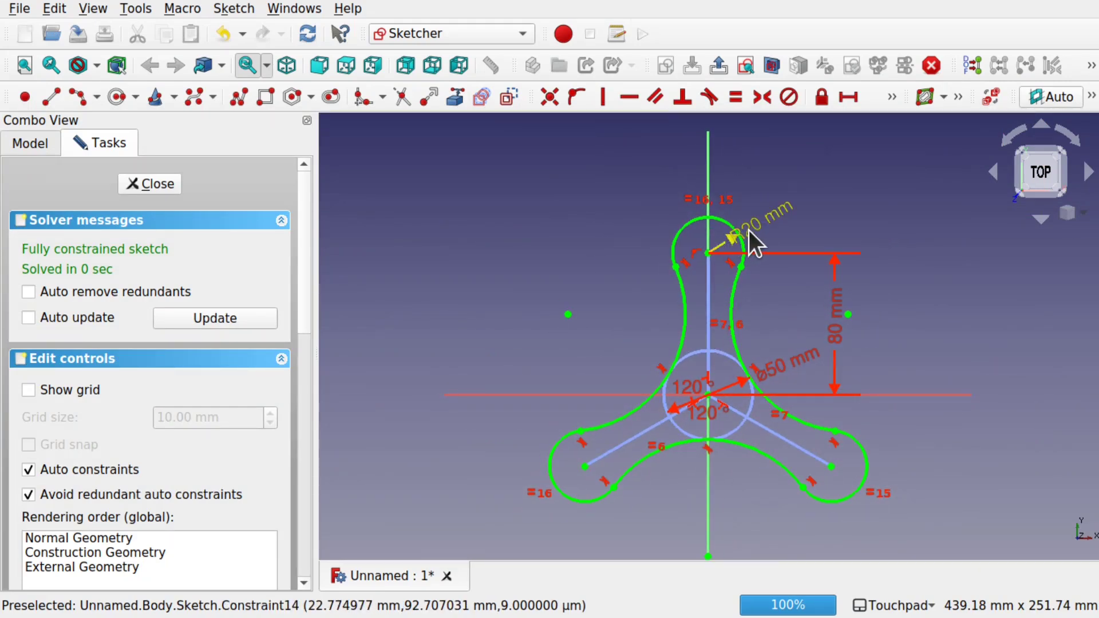
drag(756, 228, 592, 235)
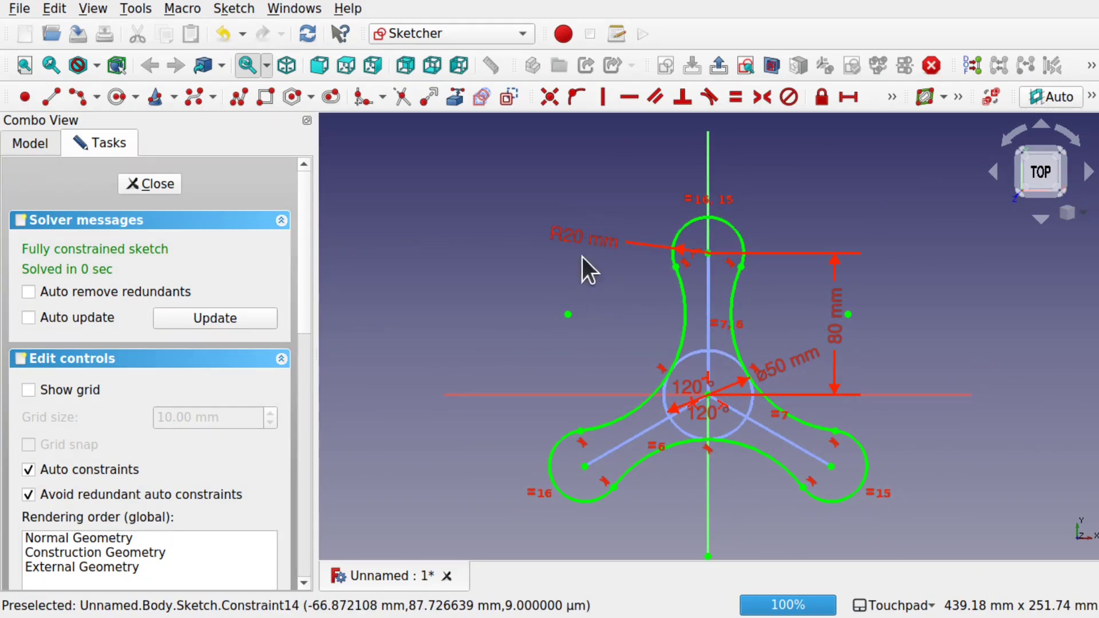
- Move the 80 mm and construction circle dimensions outside the profile, and set the construction circle's diameter to 60 mm
drag(848, 314, 883, 318)
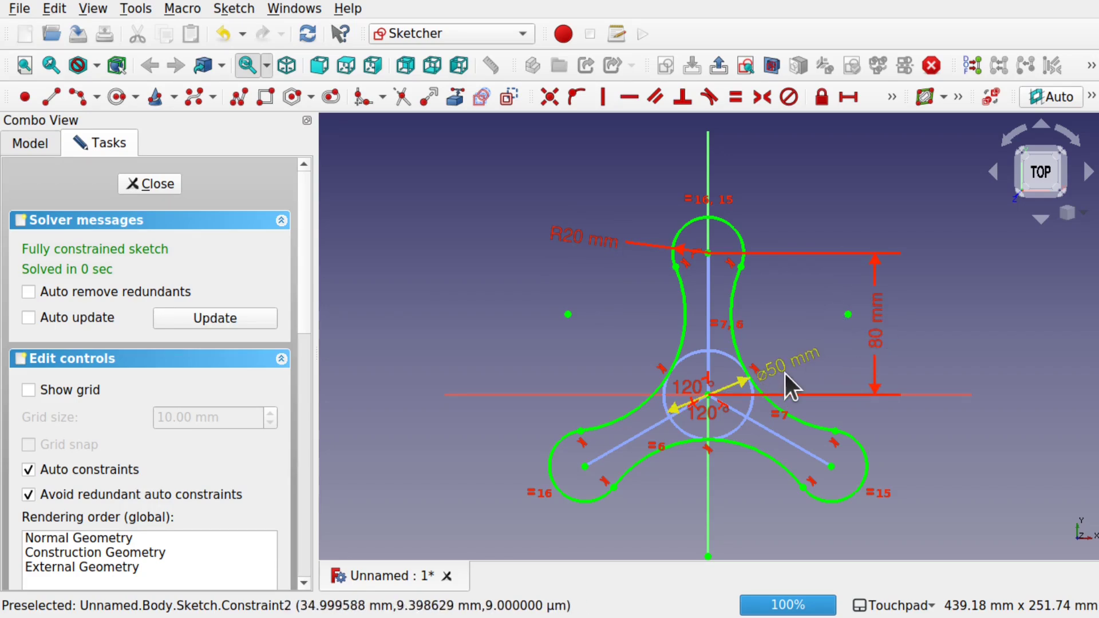
drag(792, 369, 549, 363)
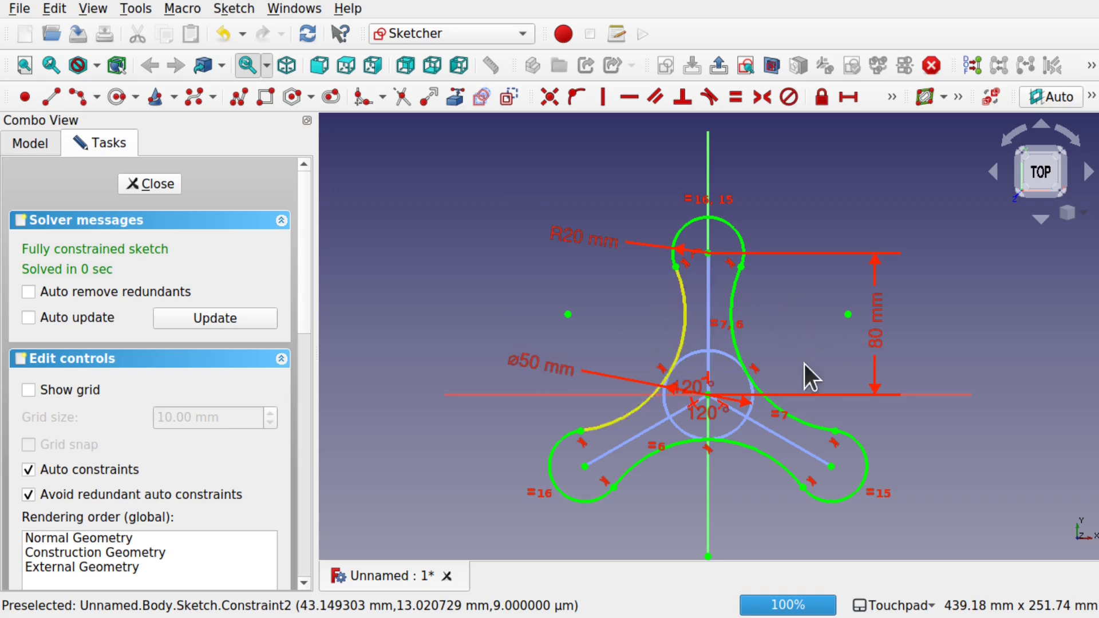
scroll(718, 430, up, 5)
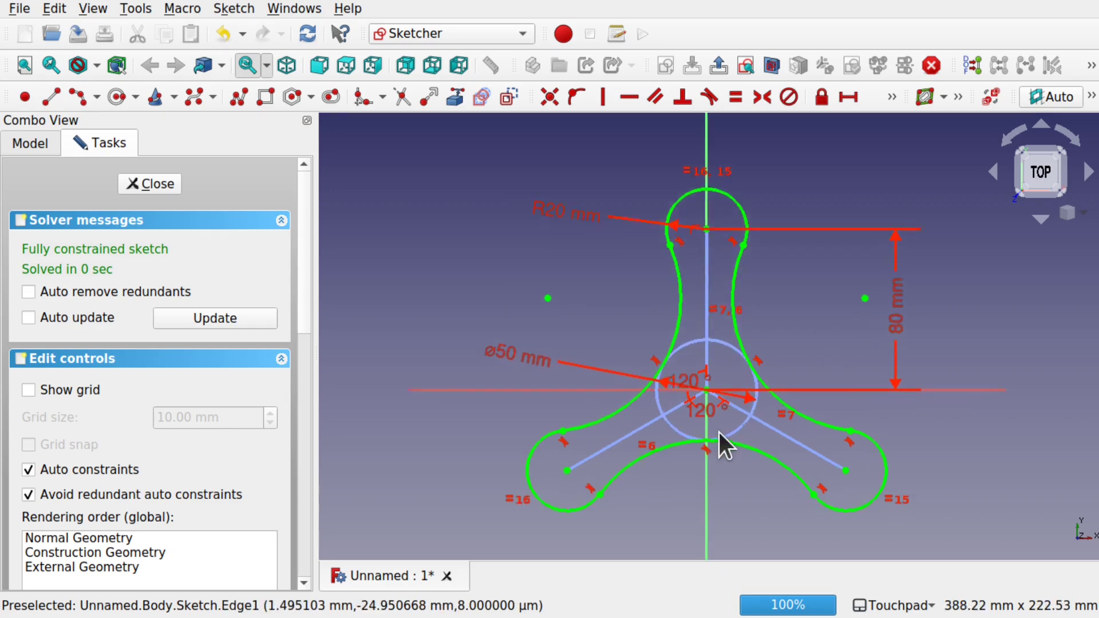
scroll(718, 431, down, 3)
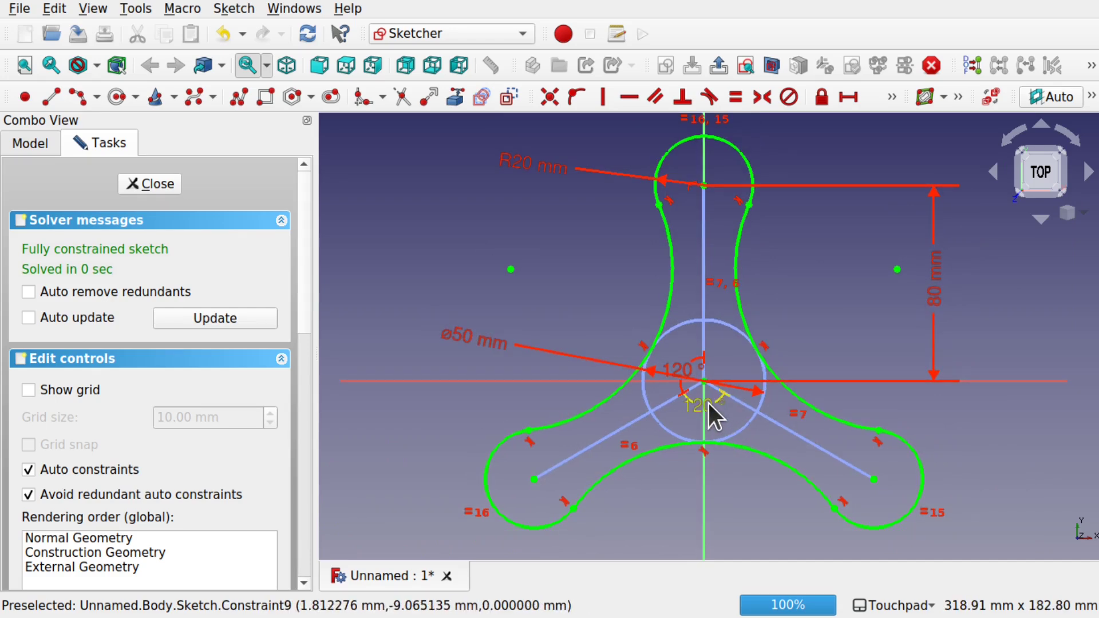
double_click(468, 334)
text(60)
key(Return)
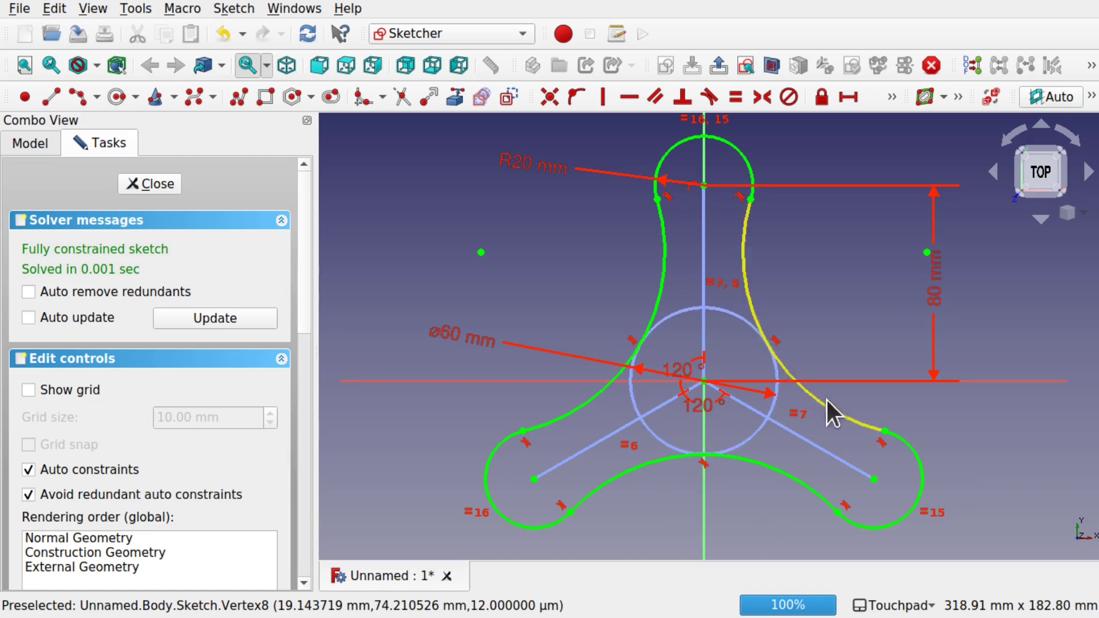
- Close the base sketch and inspect the three-armed outline from the top
shift+drag(817, 530, 795, 497)
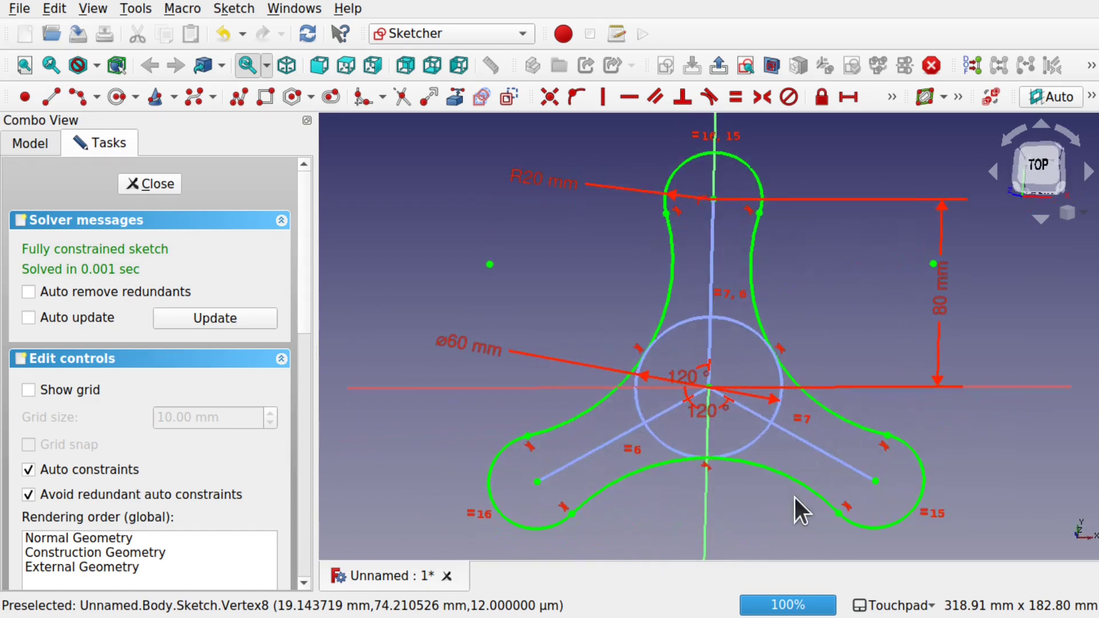
click(148, 184)
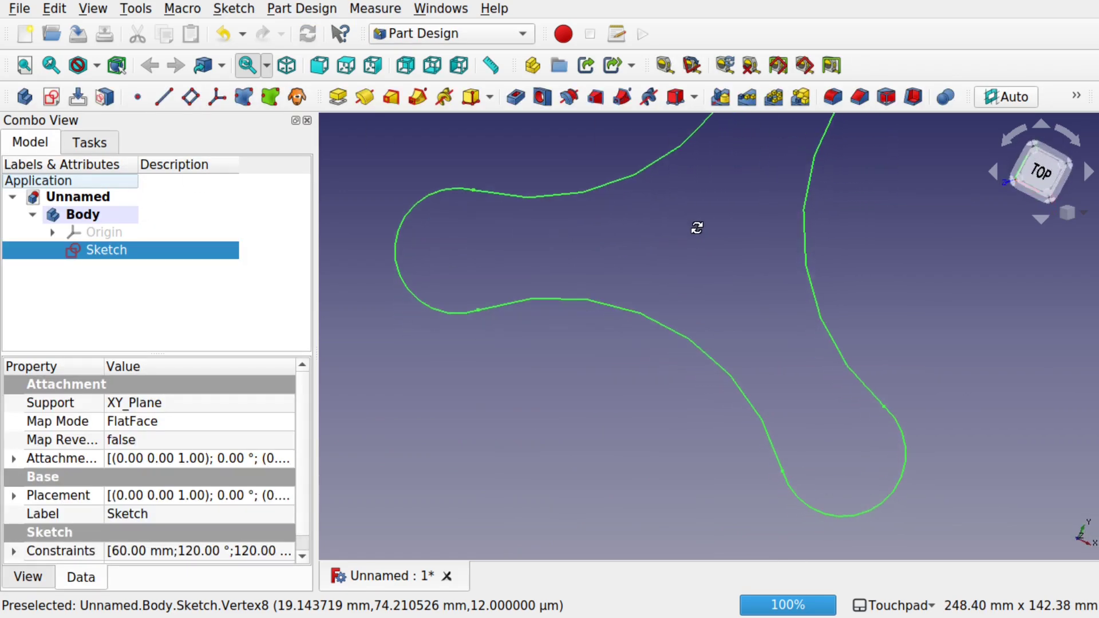
click(1056, 168)
scroll(847, 220, down, 2)
shift+middle_drag(847, 220, 836, 333)
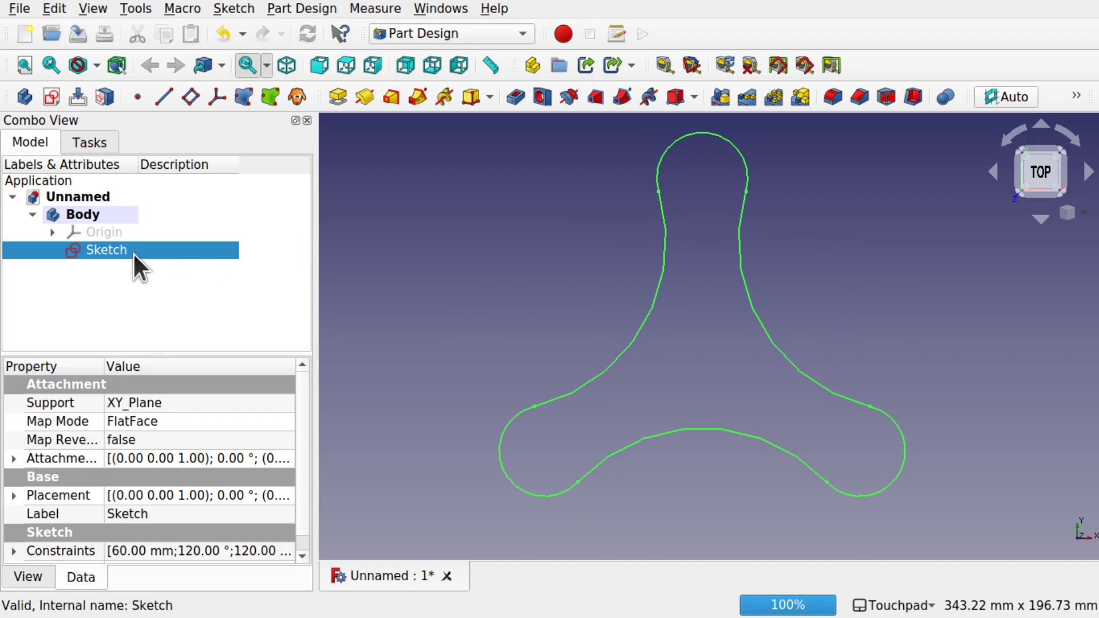
- Reopen the base sketch and draw a circle of about 17 mm radius centred on the origin
double_click(115, 255)
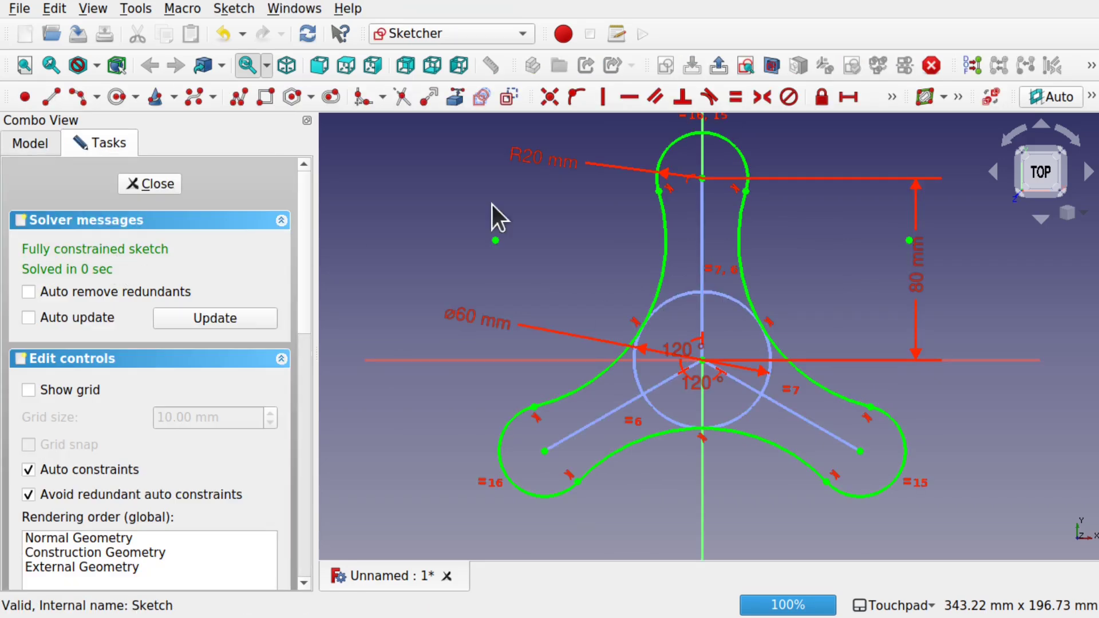
click(117, 97)
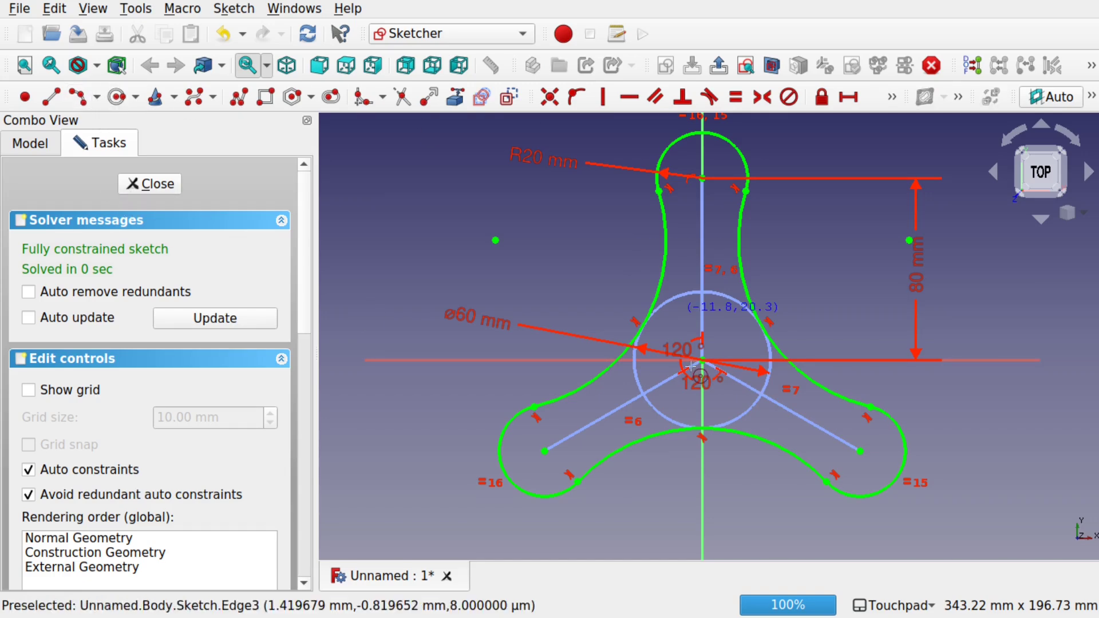
scroll(693, 361, up, 5)
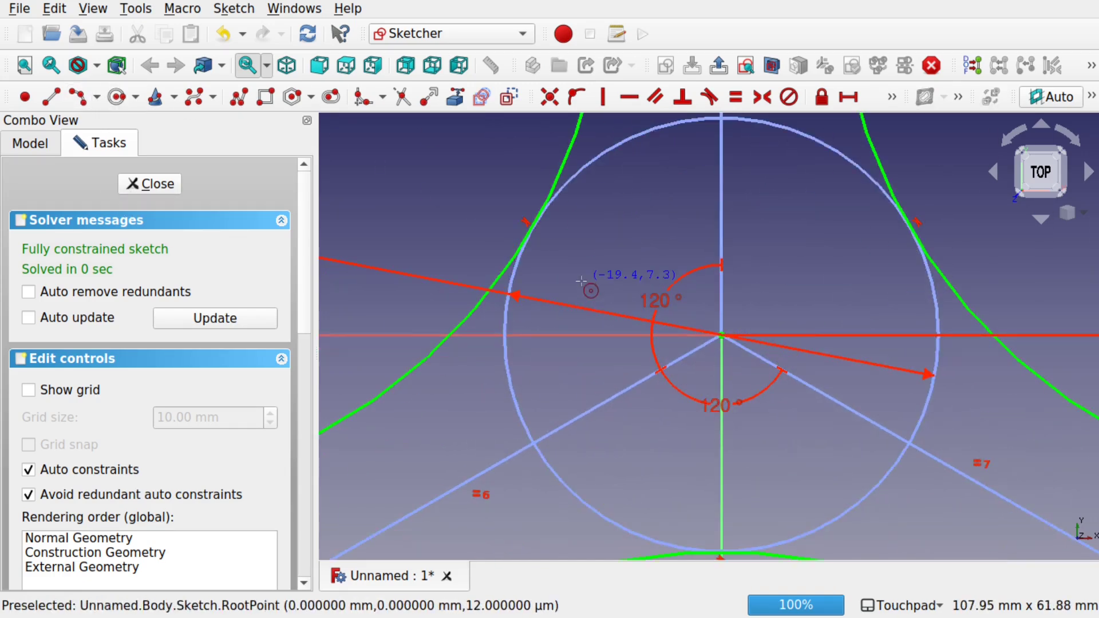
click(720, 335)
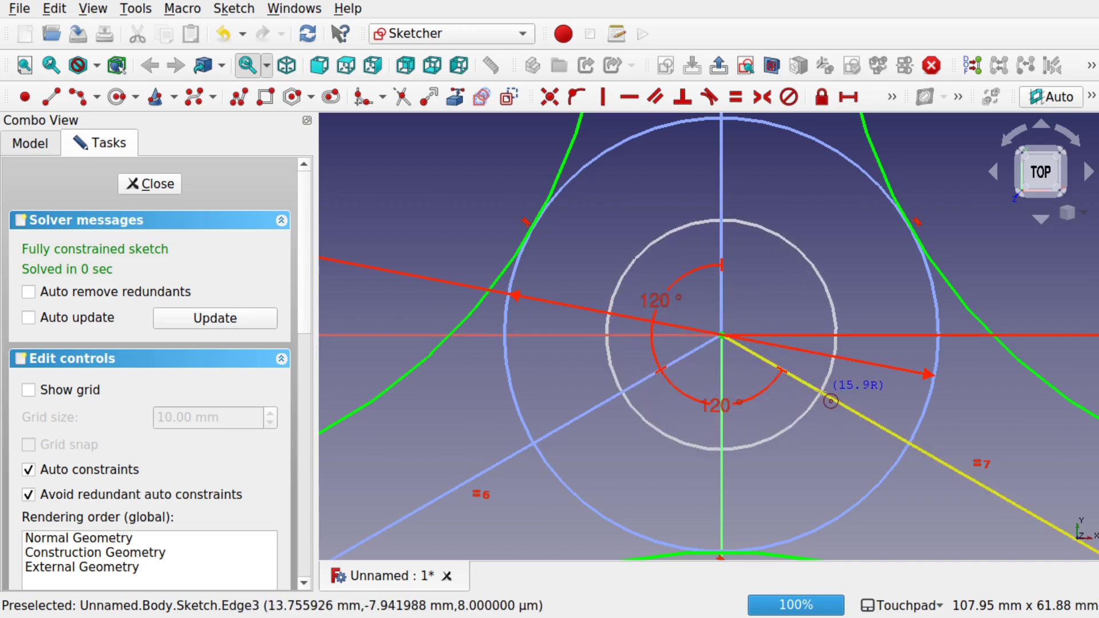
click(839, 383)
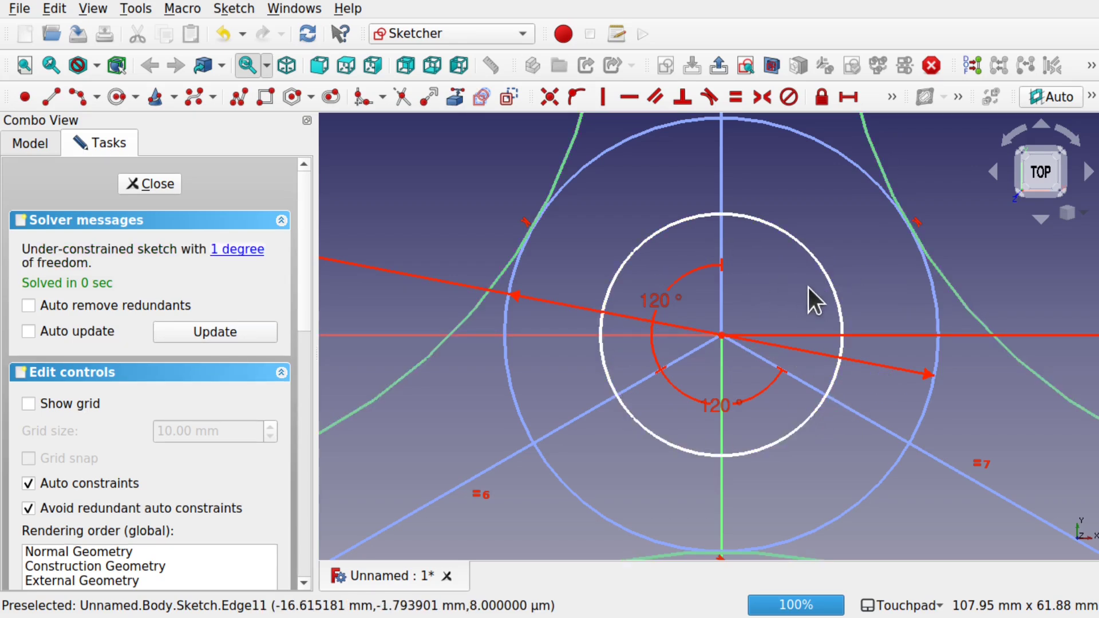
- Constrain the new central circle's diameter to 30 mm and close the sketch
click(840, 302)
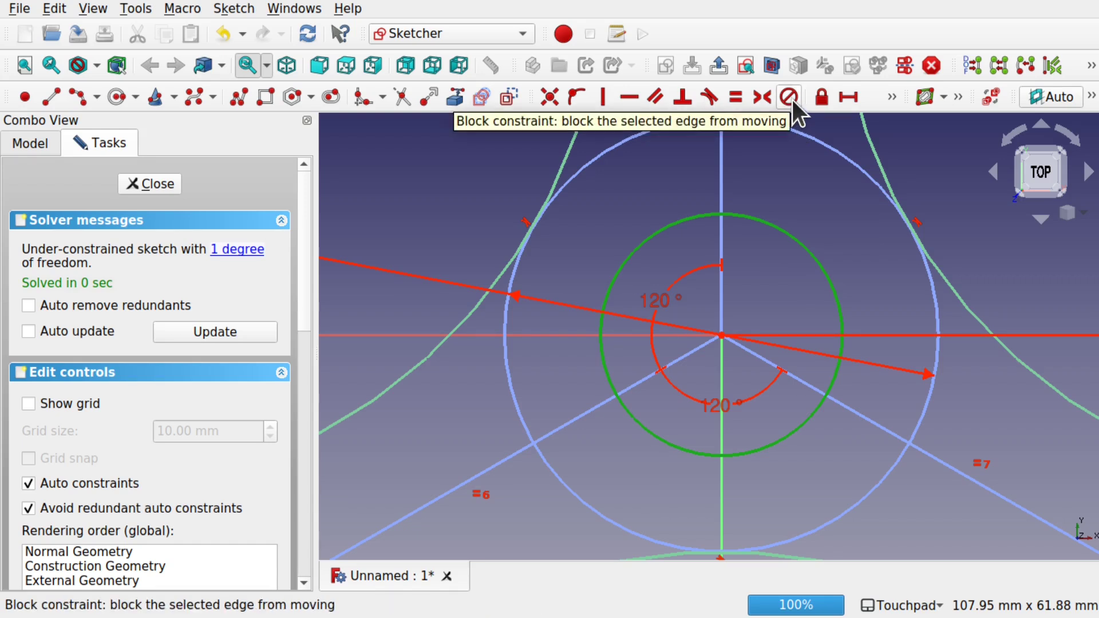
click(890, 98)
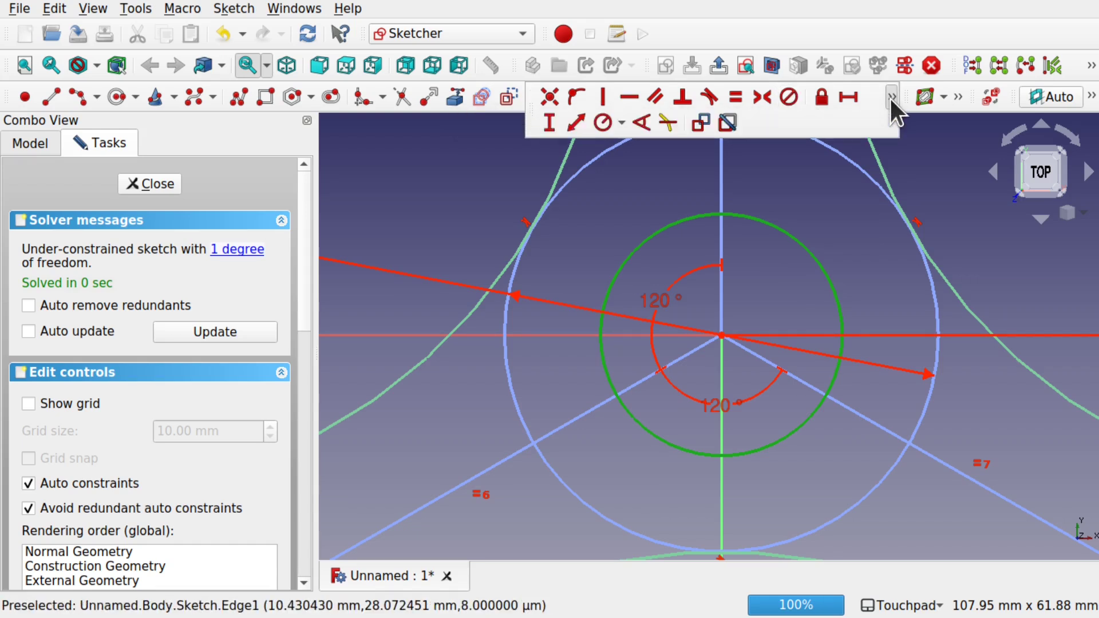
click(621, 119)
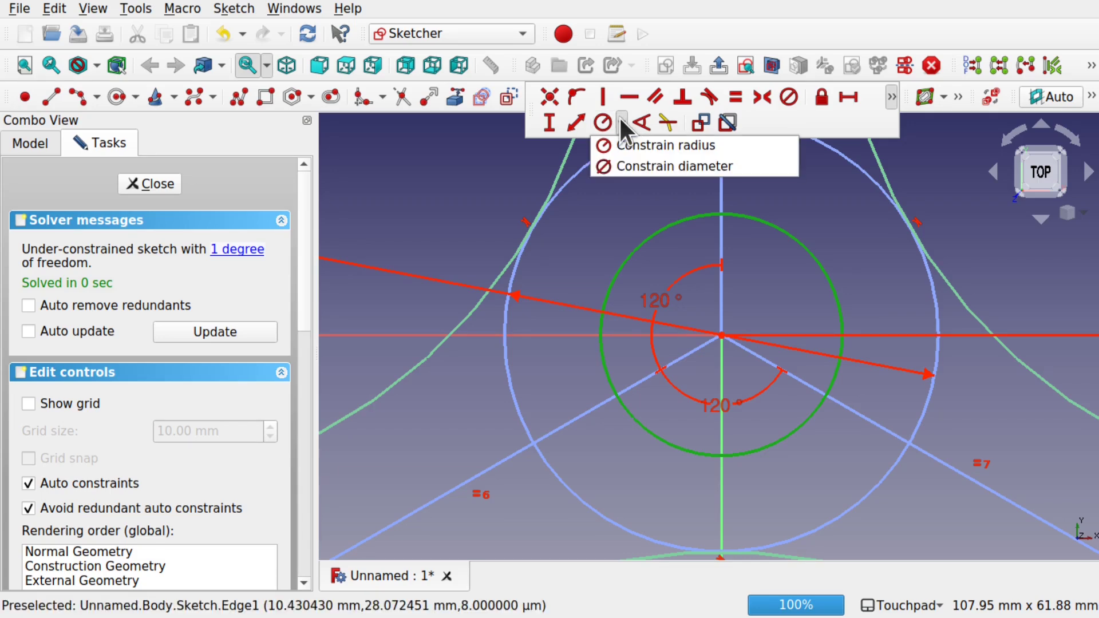
click(651, 167)
text(30)
key(Return)
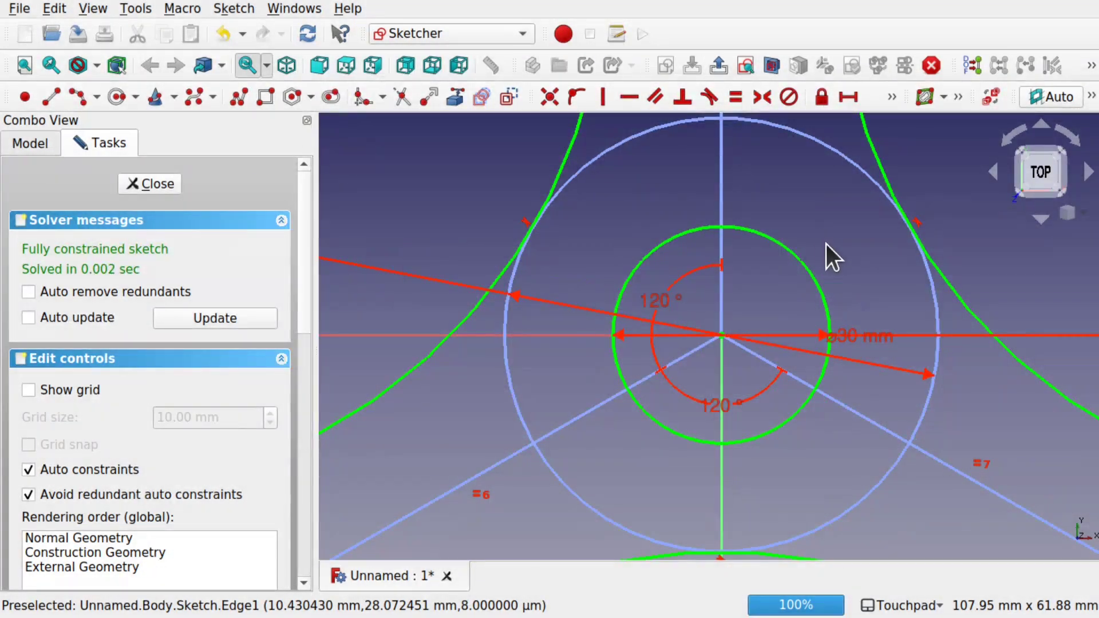
scroll(821, 249, down, 1)
scroll(821, 249, down, 3)
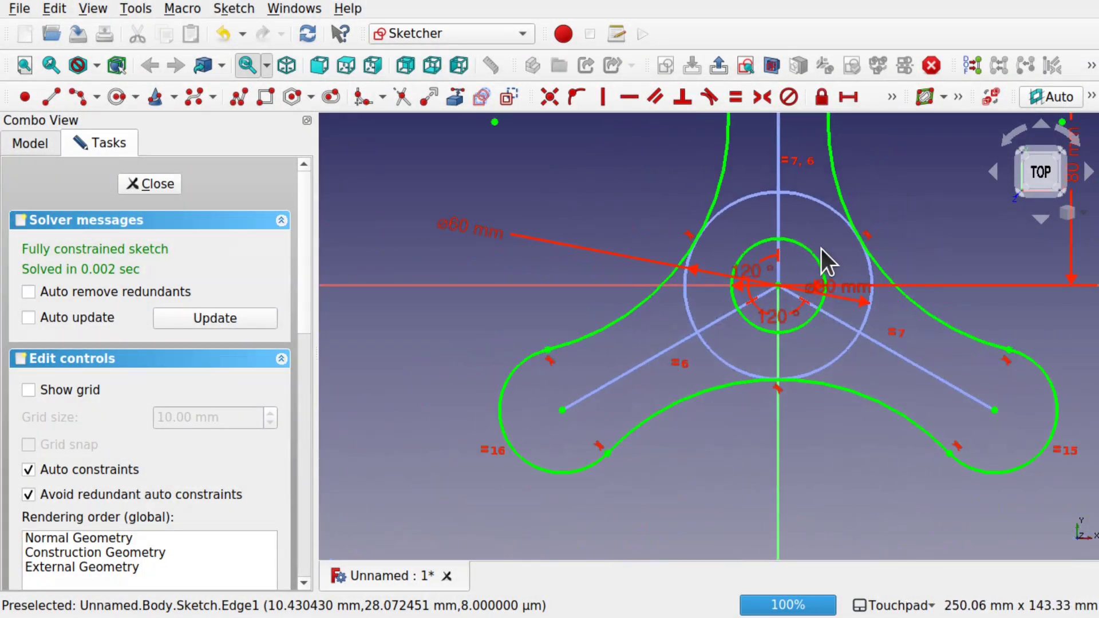
click(136, 182)
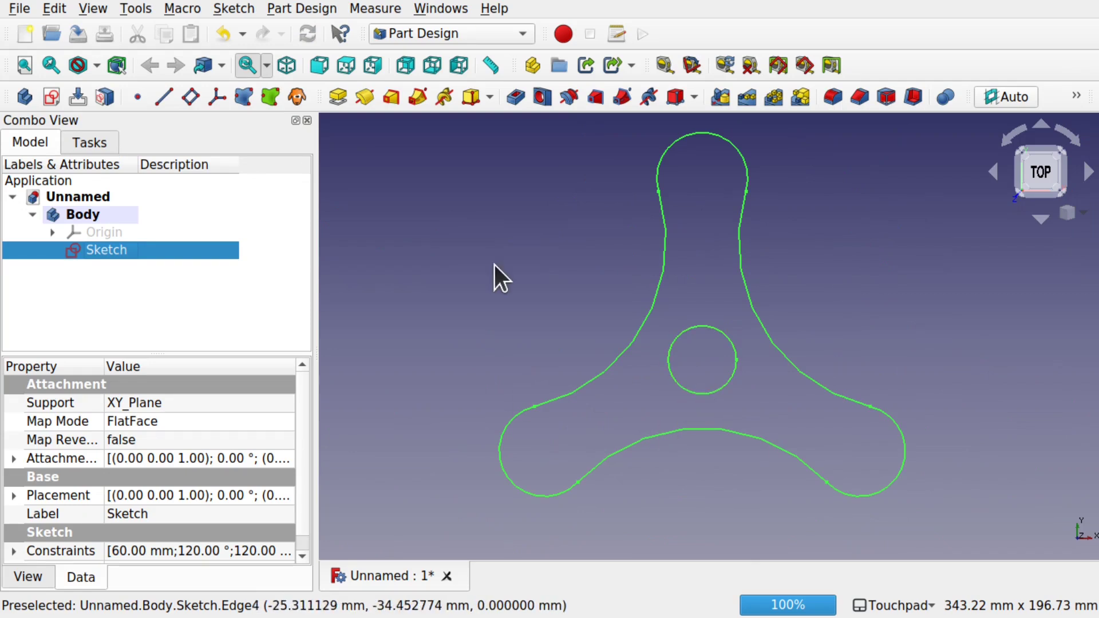
- Pad the three-armed sketch with its central hole to a length of 100 mm
mouse_move(796, 392)
shift+mouse_down()
mouse_move(793, 238)
mouse_move(757, 342)
mouse_move(729, 252)
shift+mouse_up()
shift+drag(719, 292, 730, 295)
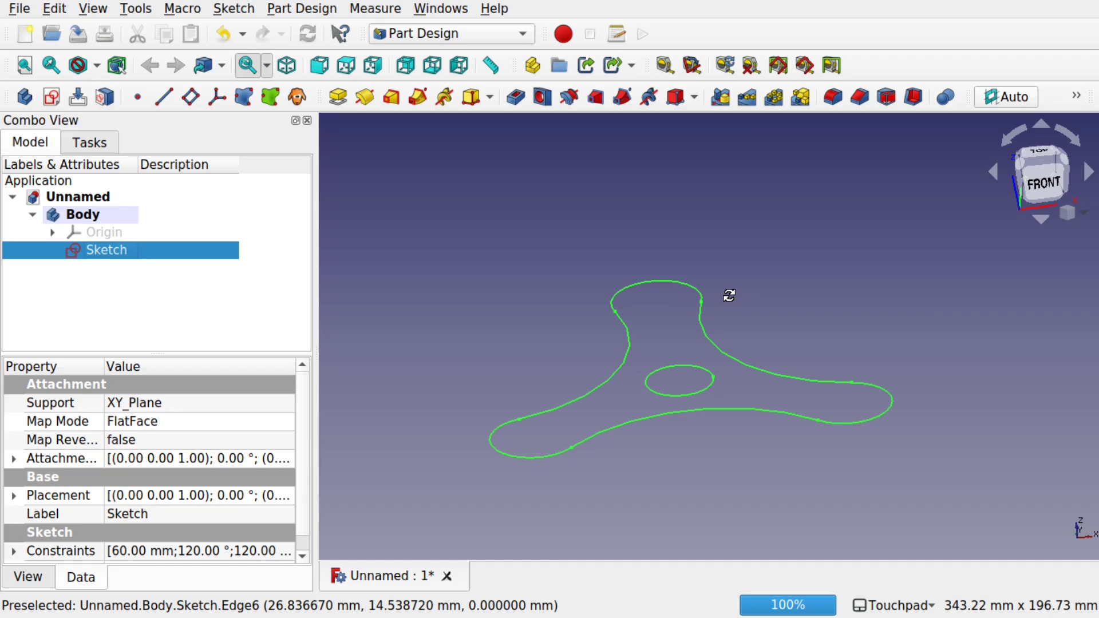
shift+drag(730, 296, 725, 294)
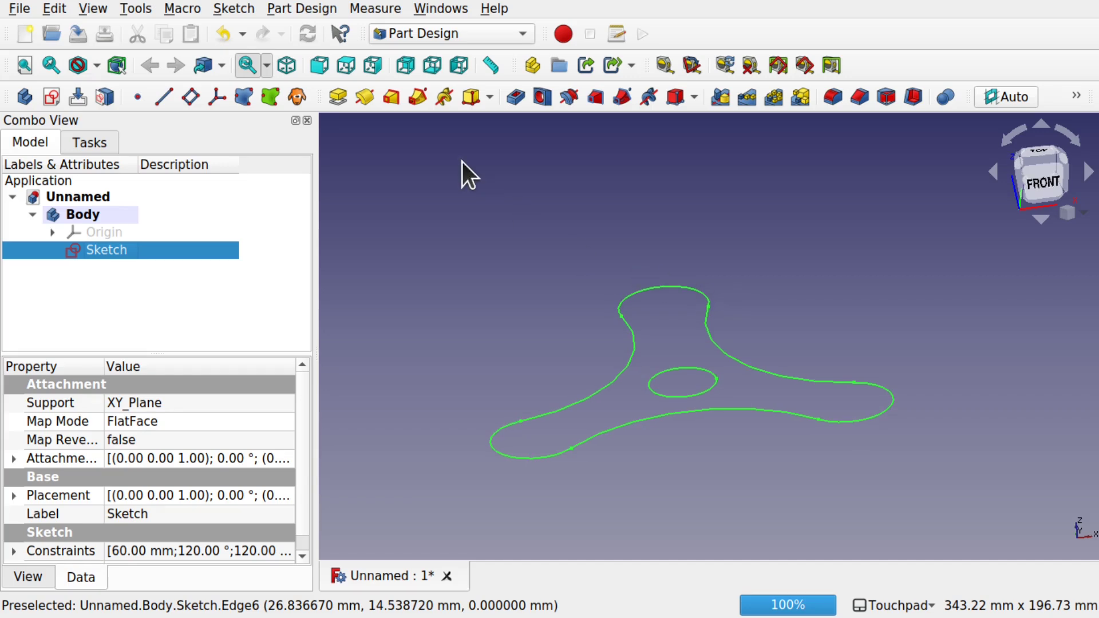
click(339, 100)
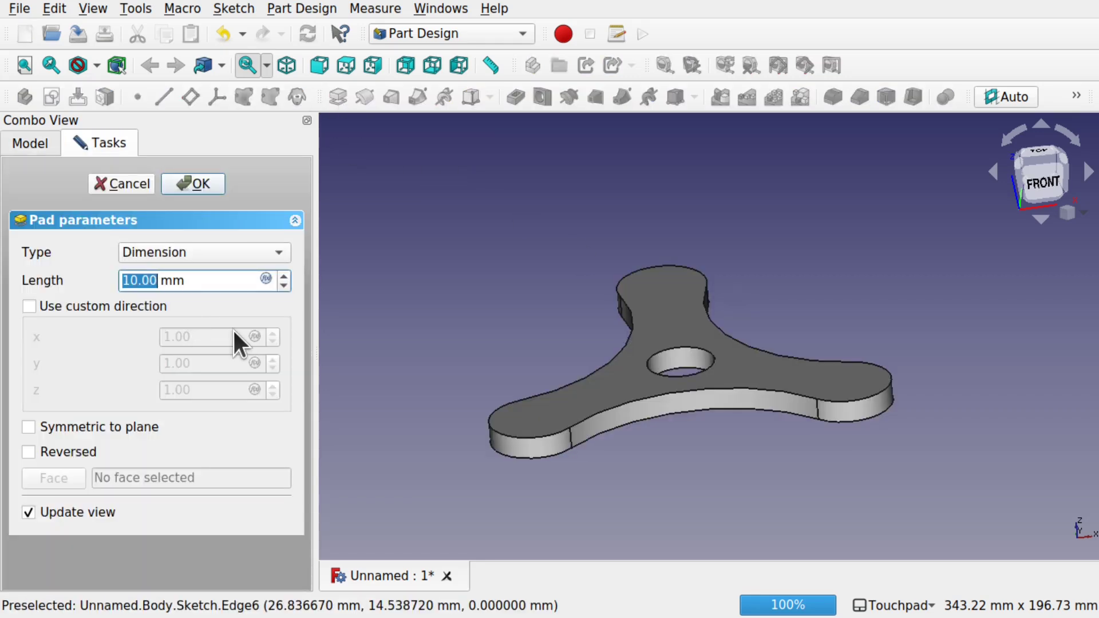
text(100)
key(Return)
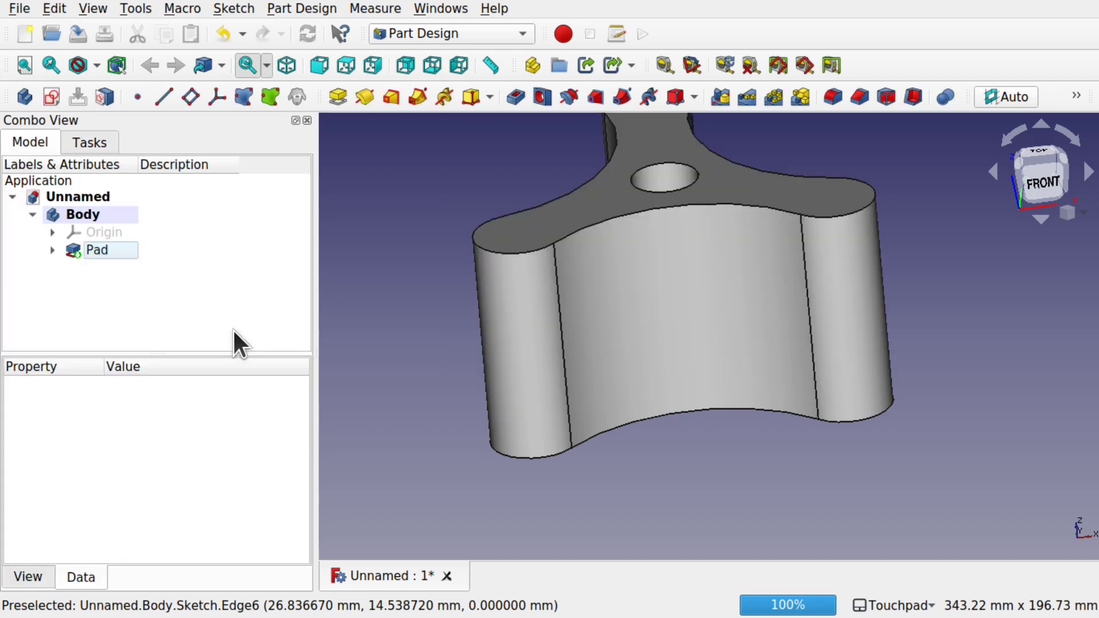
- Set the three-armed pad's length to 80 mm
alt+drag(684, 368, 748, 336)
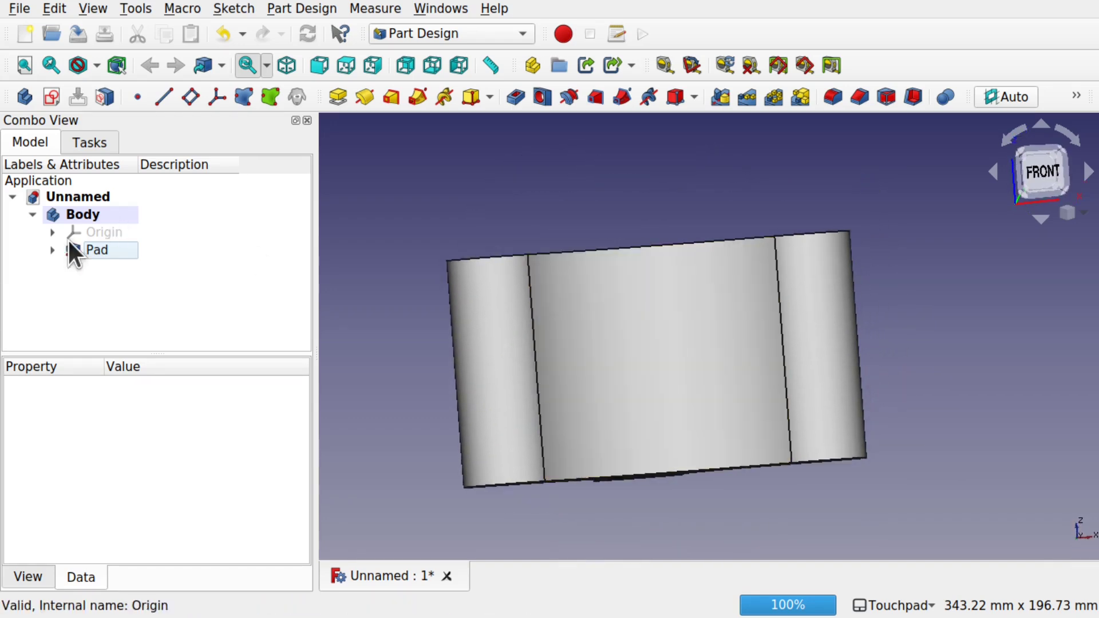
double_click(91, 250)
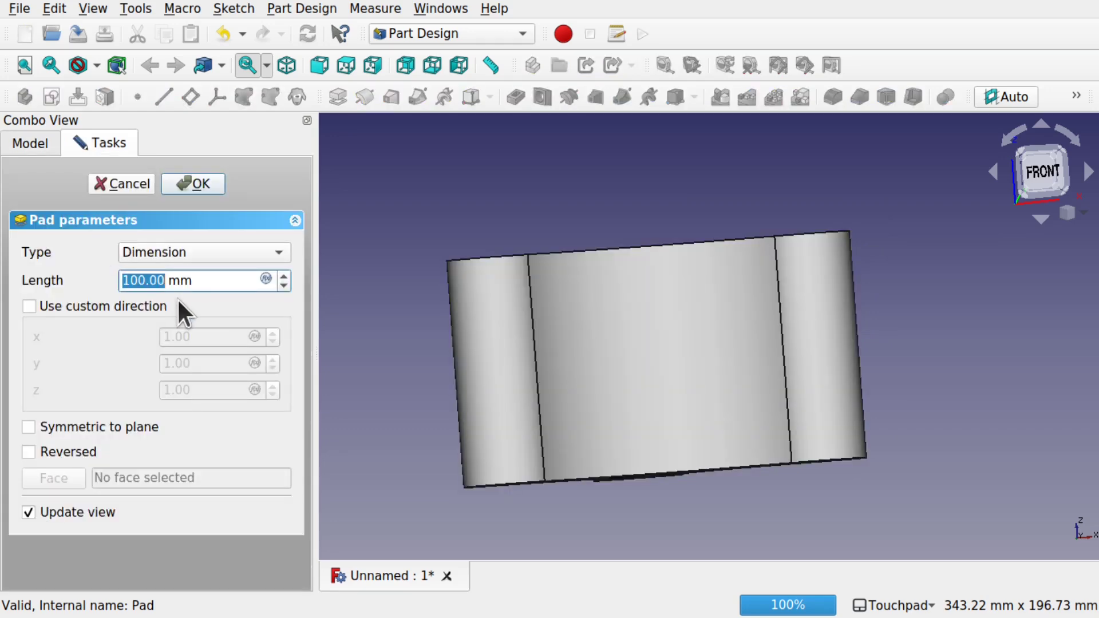
text(80)
key(Return)
alt+drag(714, 274, 521, 281)
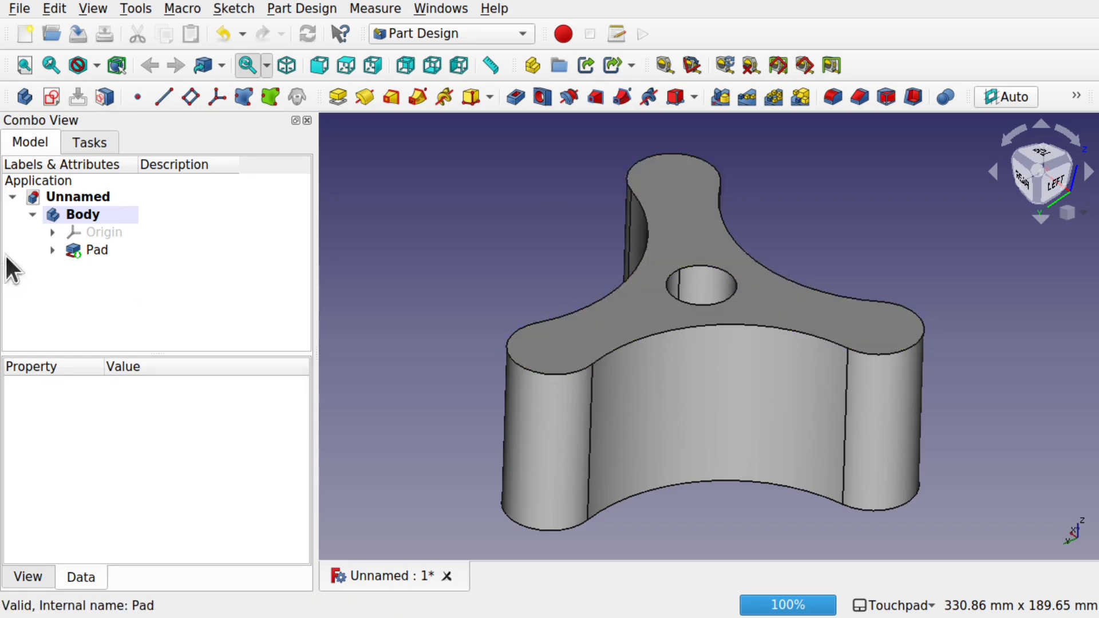
- Reopen the pad's sketch and draw a vertical slot about 21 mm wide from the upper end arc's centre down the arm's construction line
click(53, 248)
double_click(130, 263)
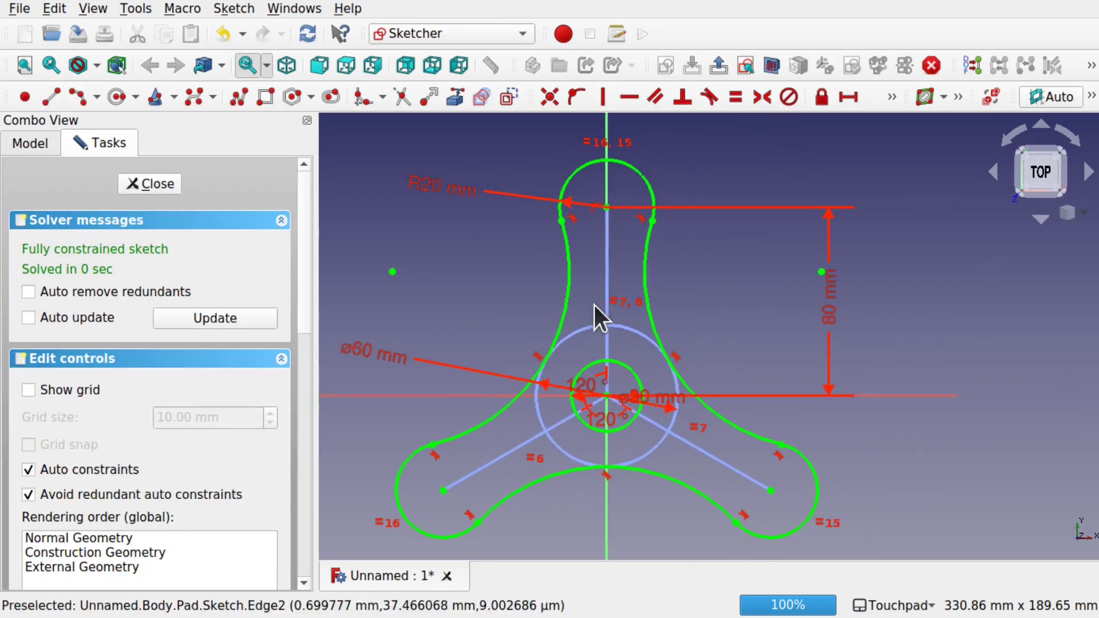
click(329, 103)
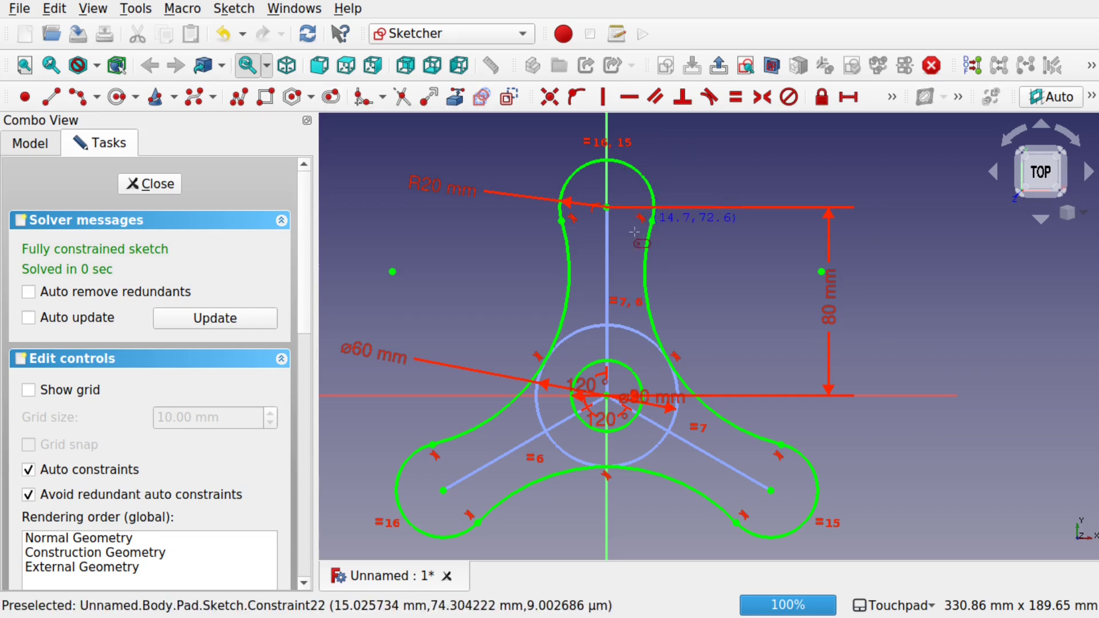
click(606, 206)
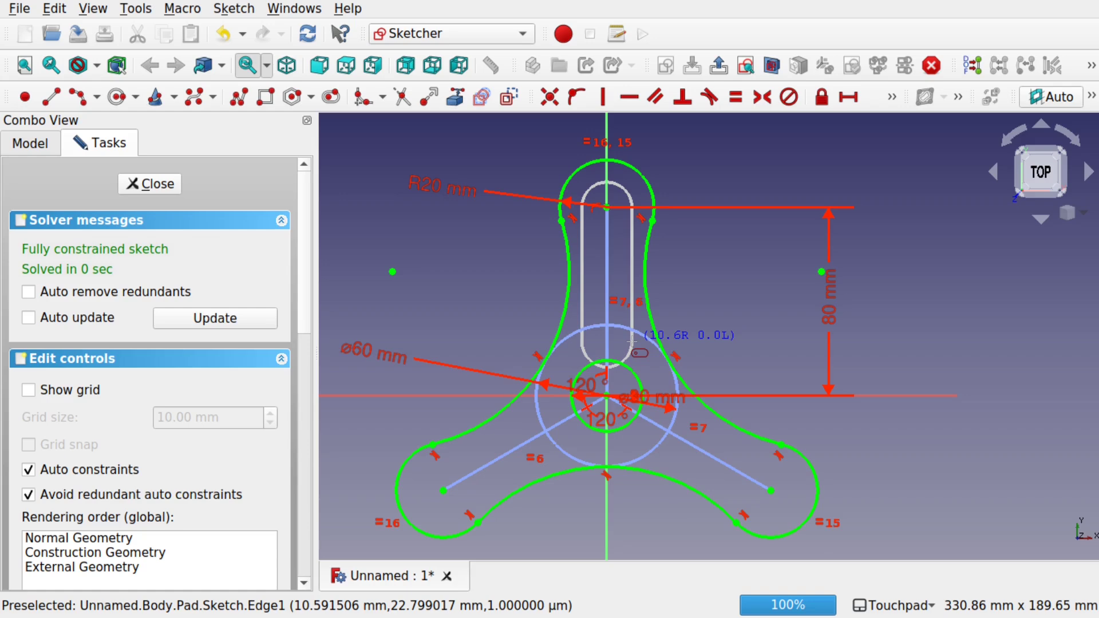
click(632, 342)
scroll(608, 346, up, 5)
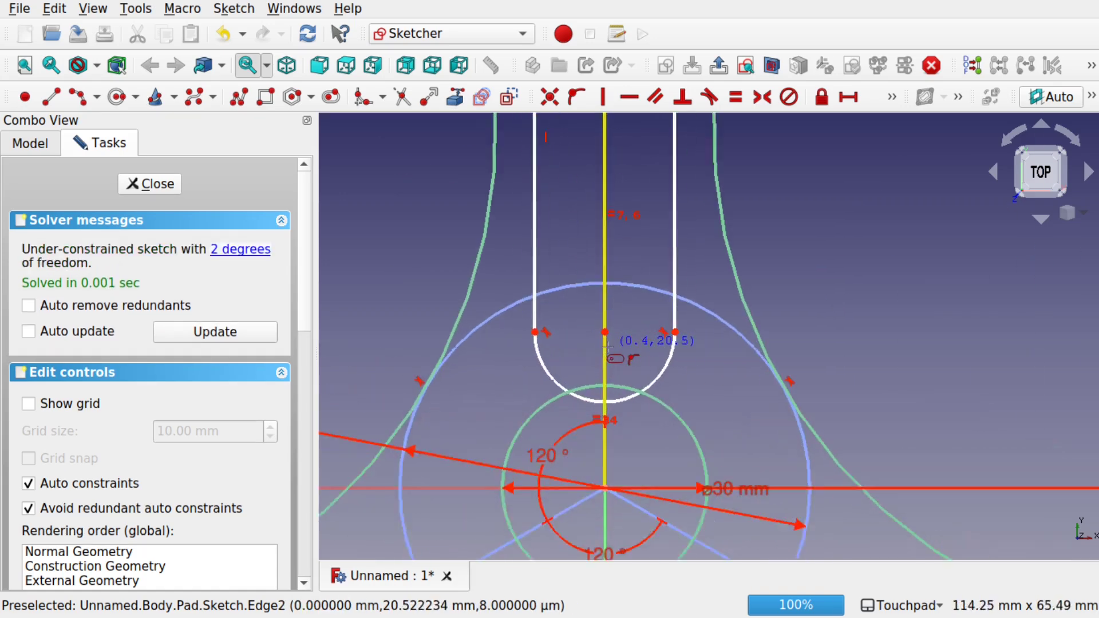
scroll(606, 344, up, 3)
right_click(617, 326)
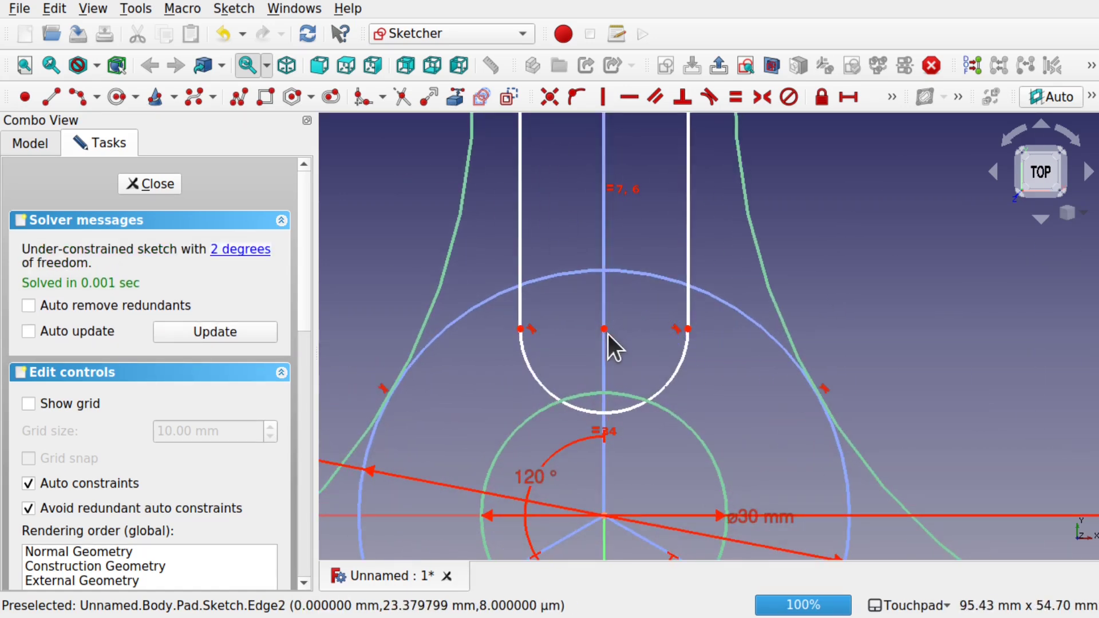
- Try to constrain the slot's lower centre point onto the upper arm's construction line, and delete that redundant constraint
click(605, 294)
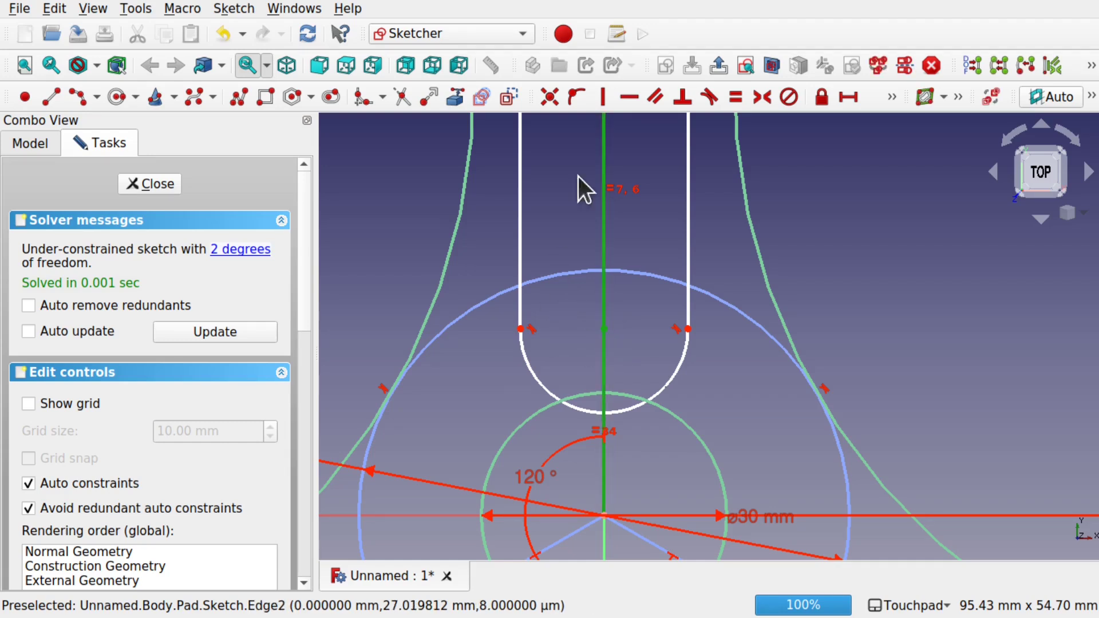
click(572, 95)
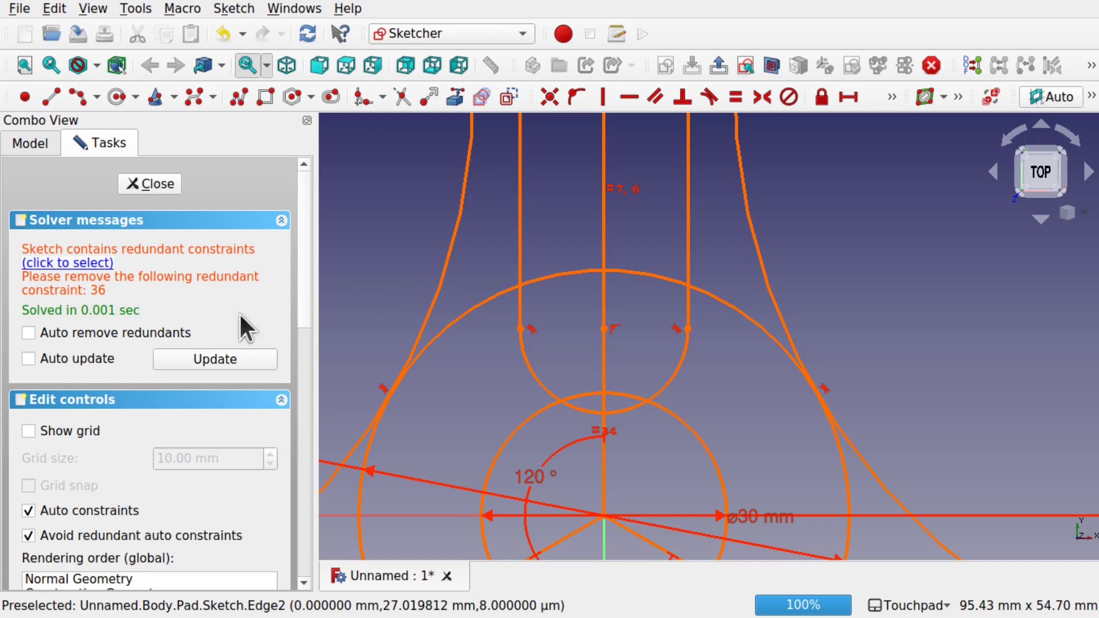
click(101, 263)
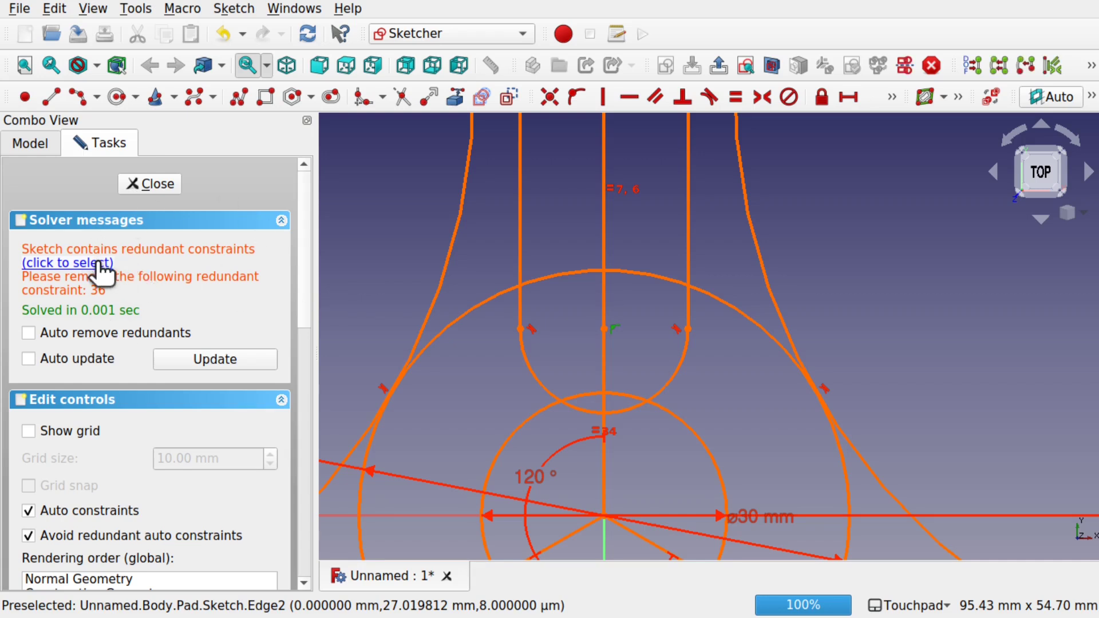
key(Delete)
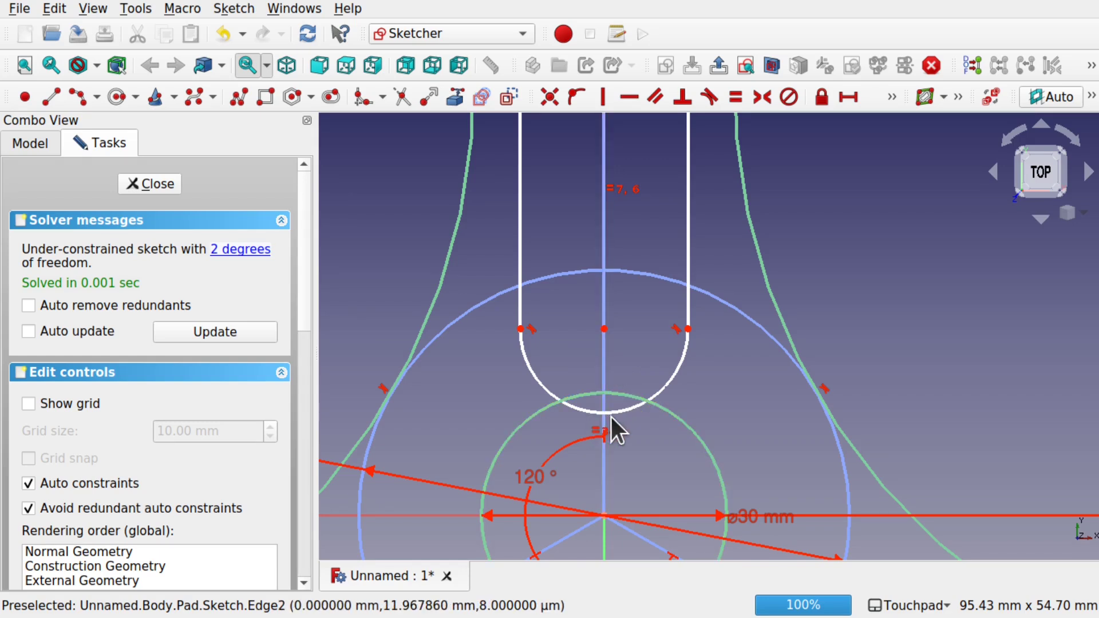
- Narrow the upper arm's slot and delete the vertical constraint that keeps its sides upright
drag(617, 411, 621, 369)
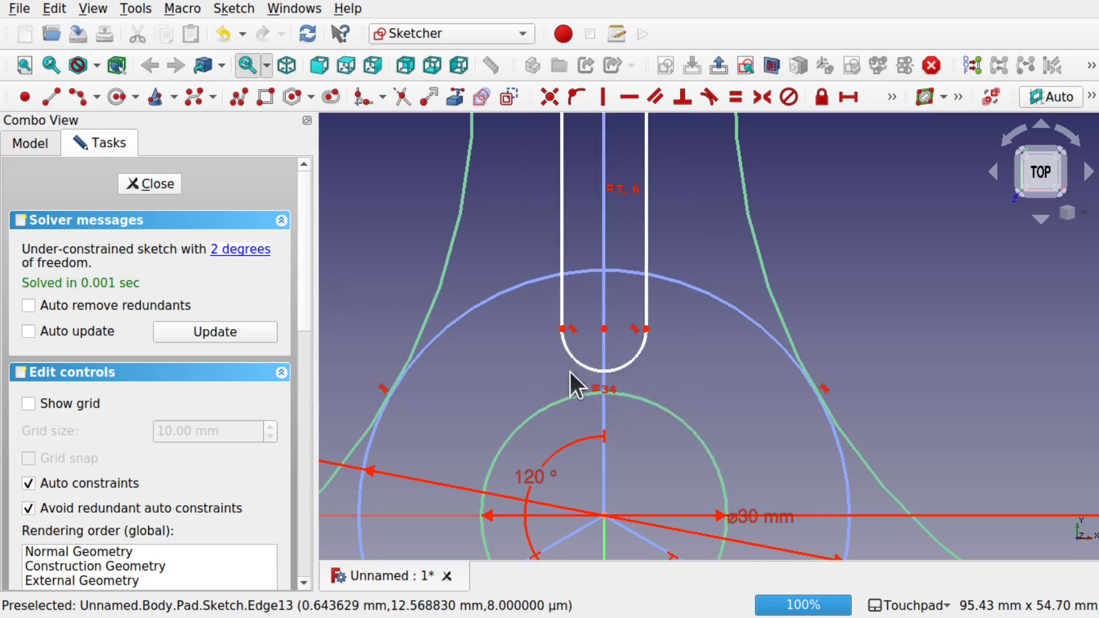
click(604, 330)
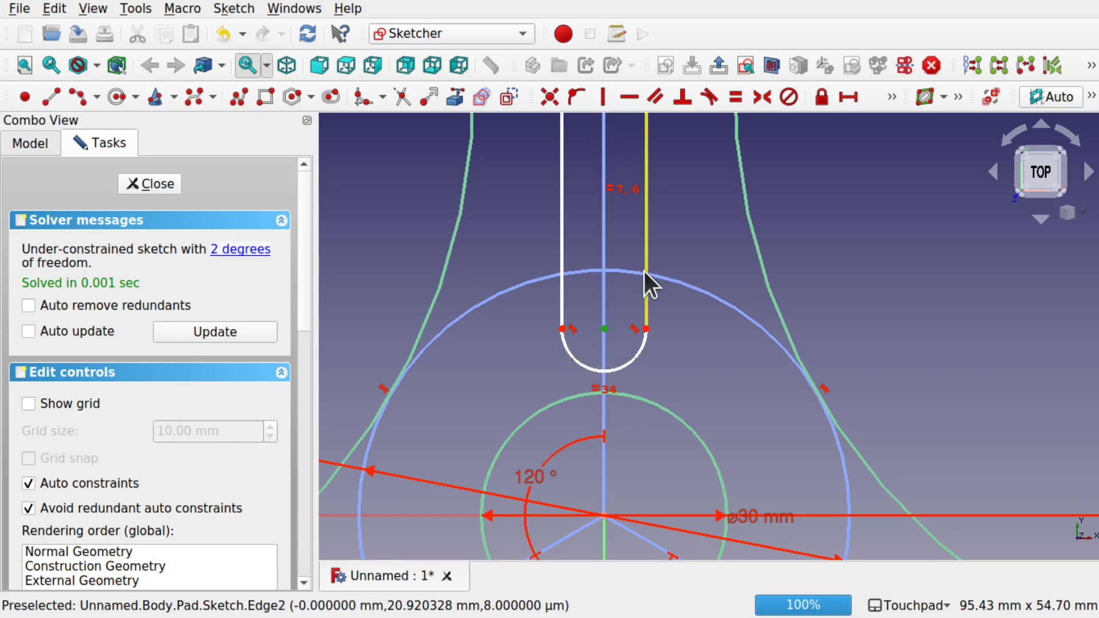
scroll(644, 271, down, 5)
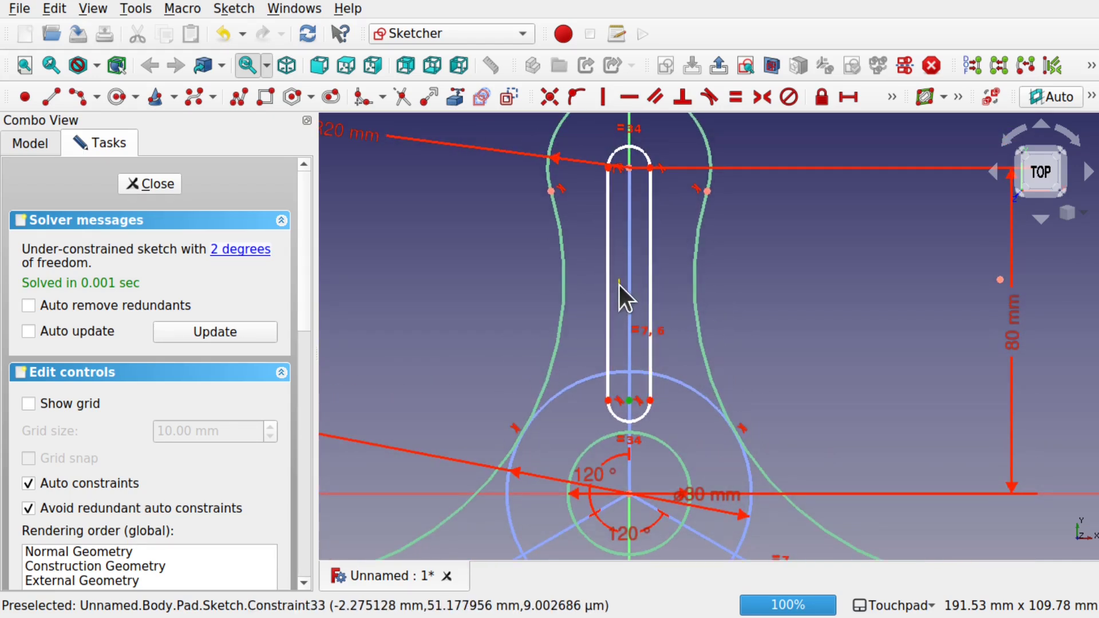
mouse_move(630, 400)
mouse_down()
mouse_move(630, 342)
mouse_move(631, 404)
mouse_up()
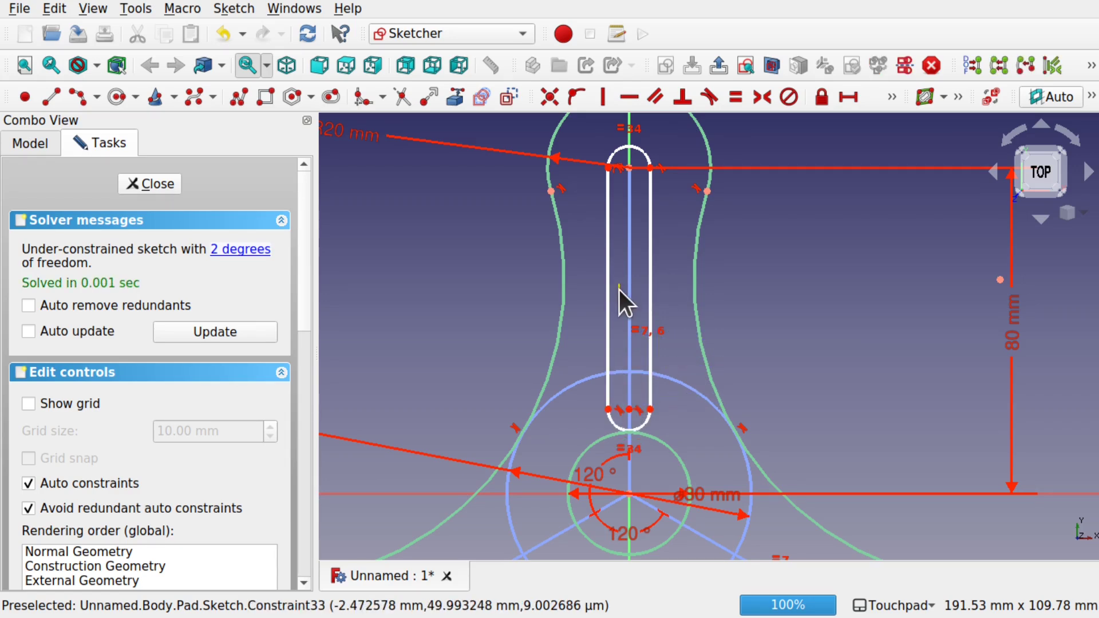
key(Delete)
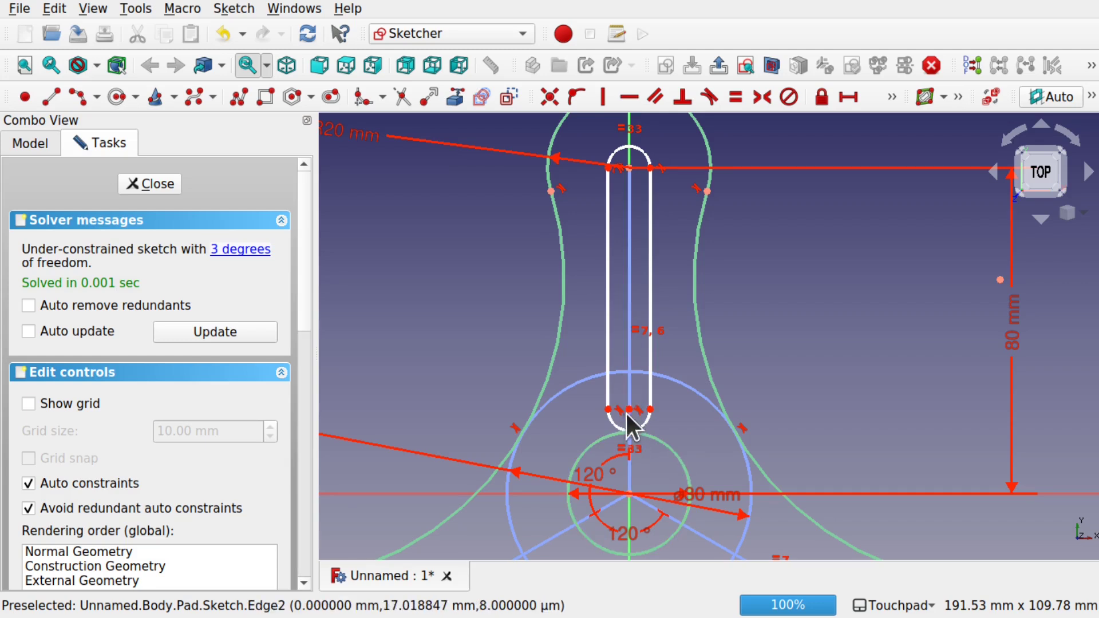
- Move the upper slot's lower centre point off the arm's axis and constrain it onto the upper arm's construction line
drag(628, 406, 659, 406)
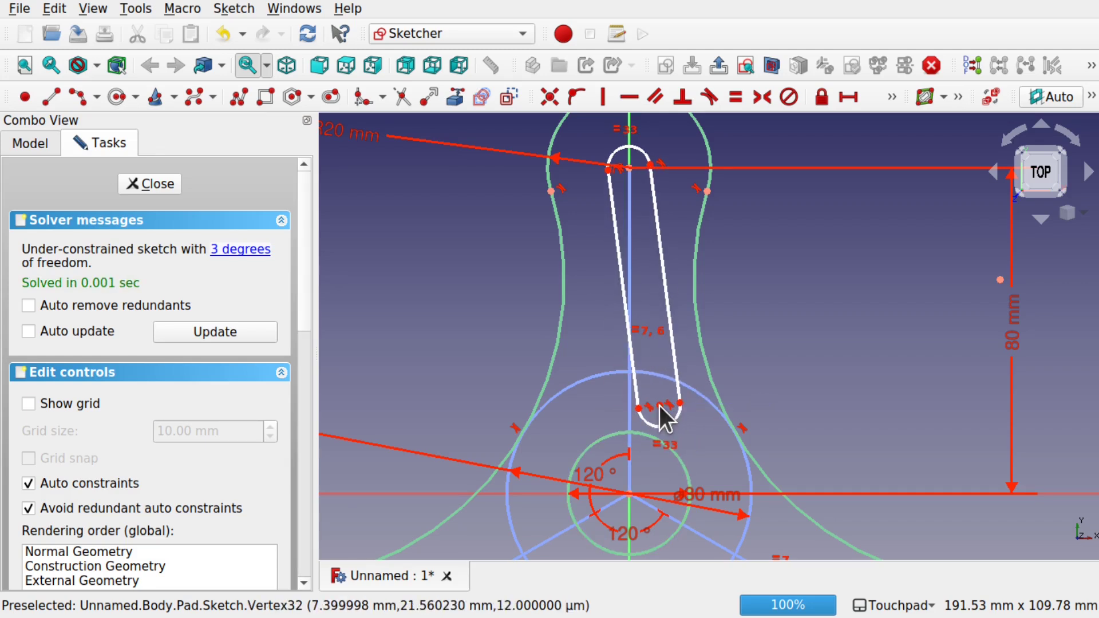
click(630, 418)
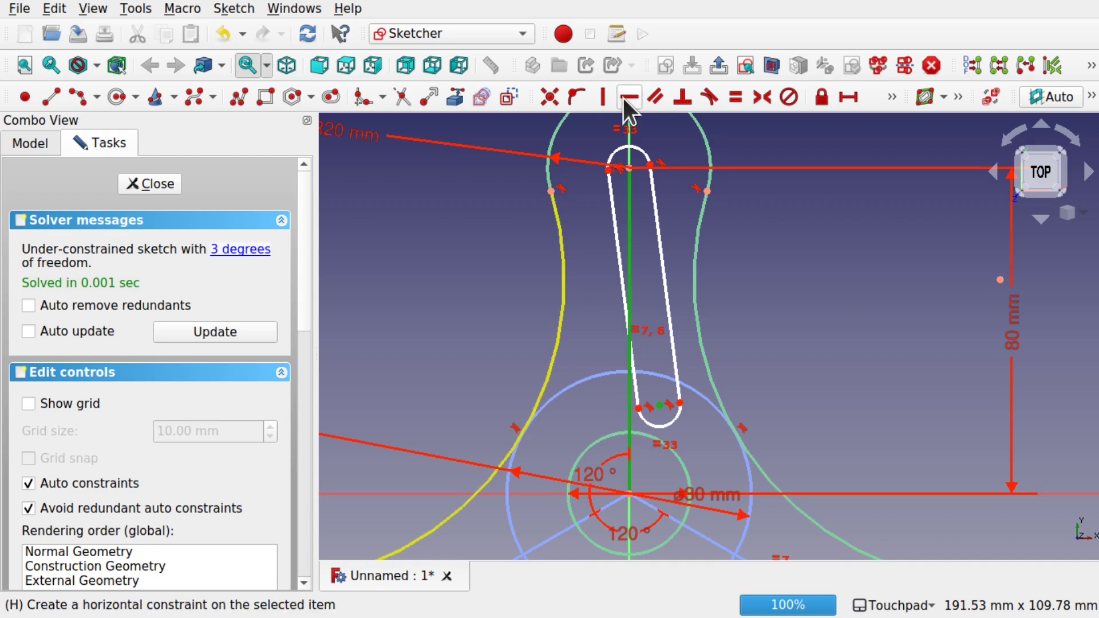
click(576, 98)
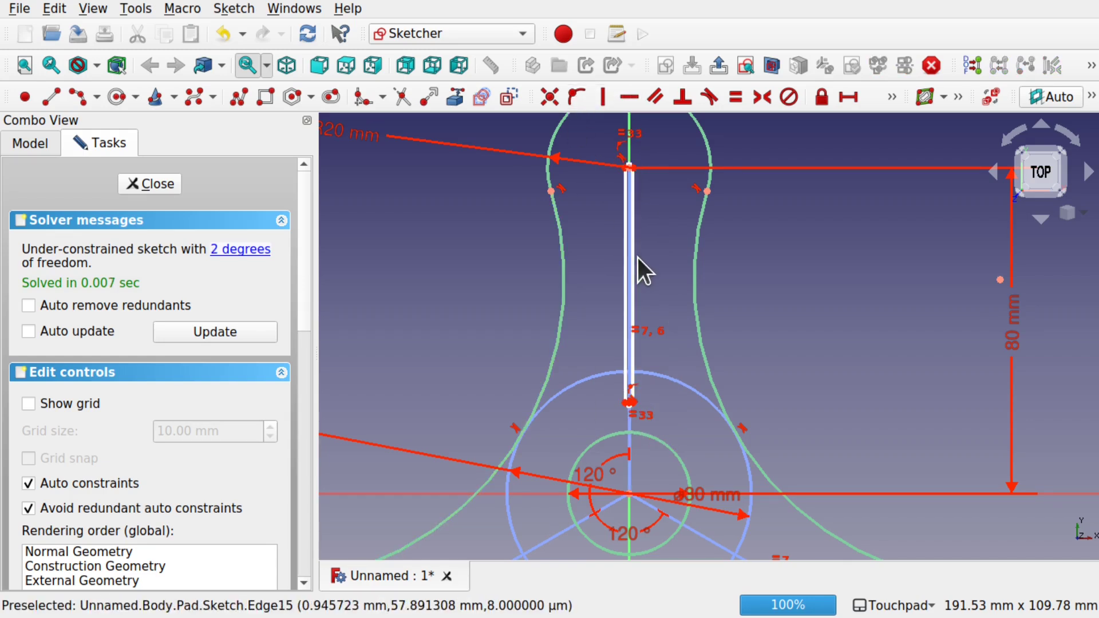
- Widen the collapsed upper slot and constrain its lower centre point onto the 60 mm construction circle
drag(636, 260, 672, 241)
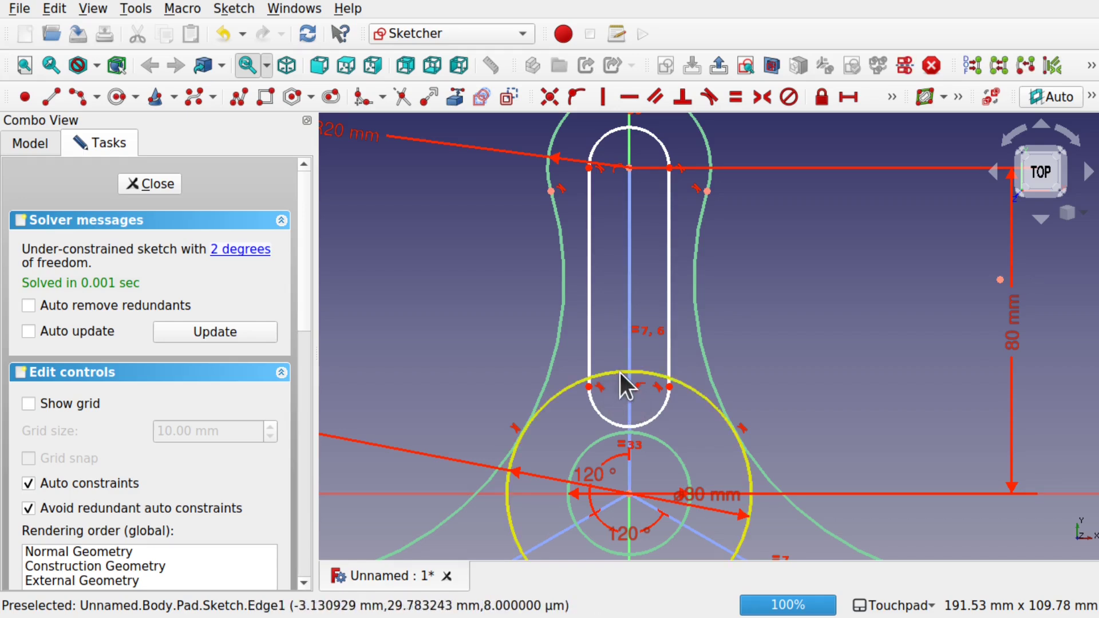
click(620, 374)
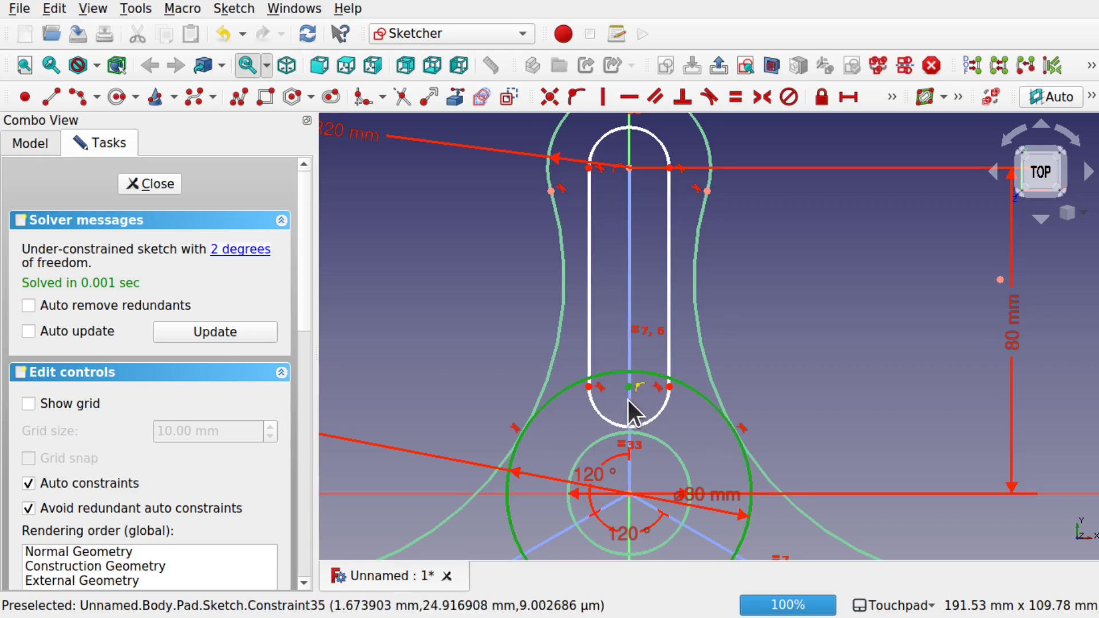
click(572, 102)
scroll(650, 286, down, 4)
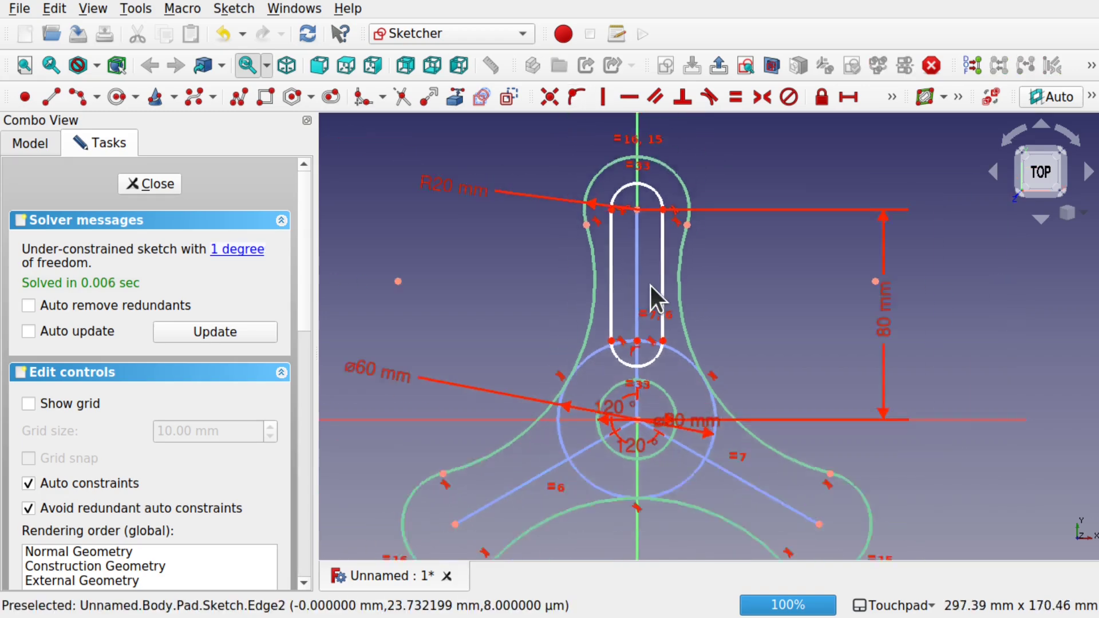
scroll(650, 286, up, 2)
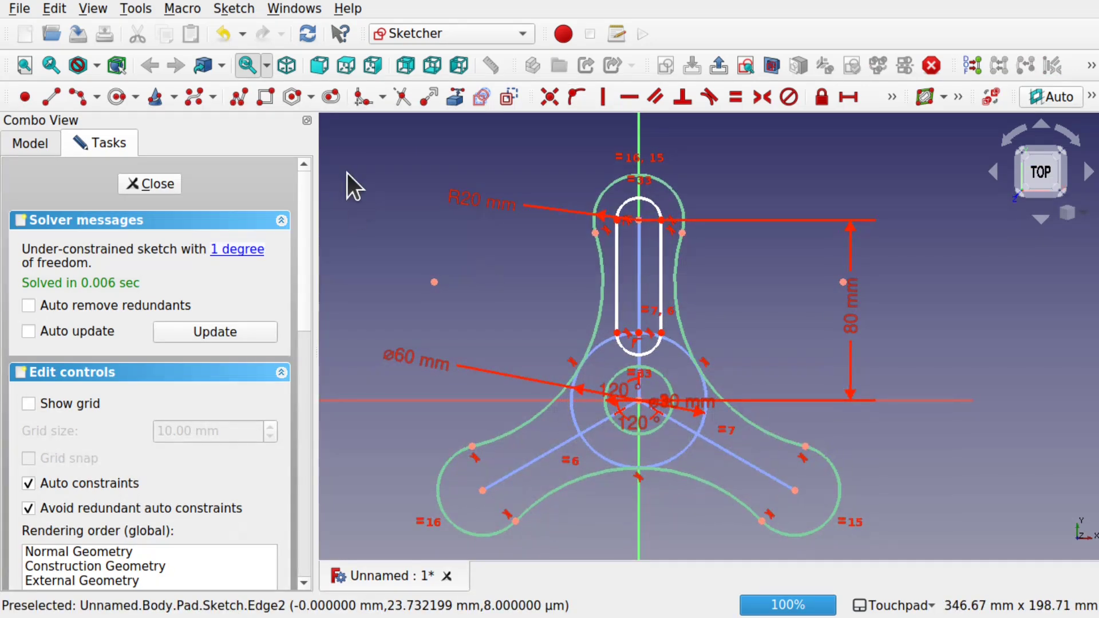
- Draw a horizontal slot at the lower-left arm and make its outer centre coincident with the arm's end centre
click(331, 96)
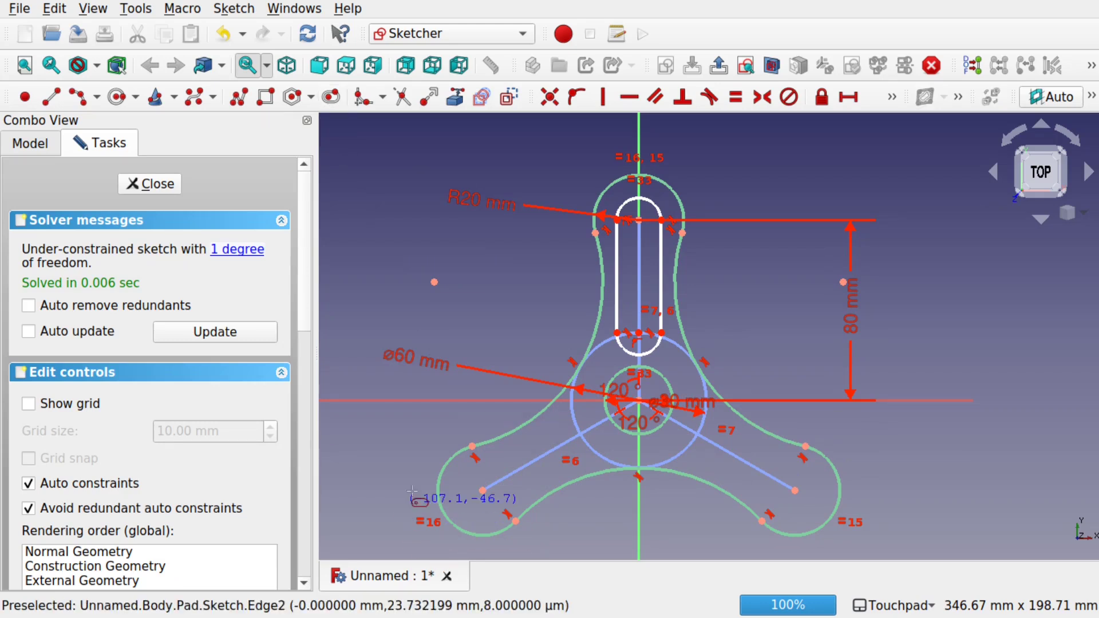
click(483, 491)
click(571, 517)
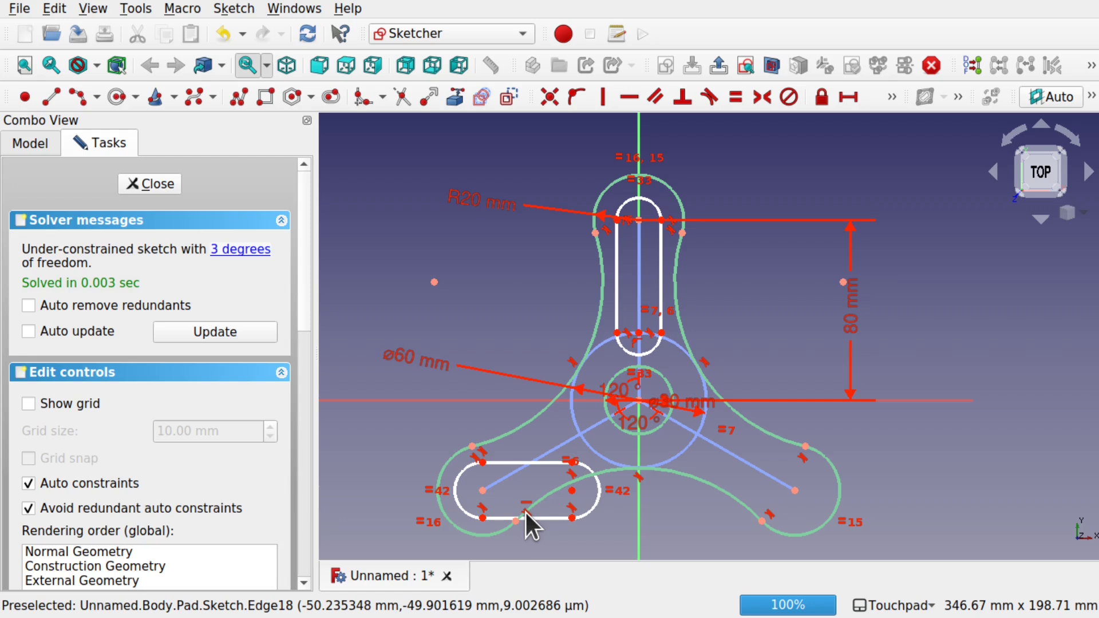
key(ctrl+z)
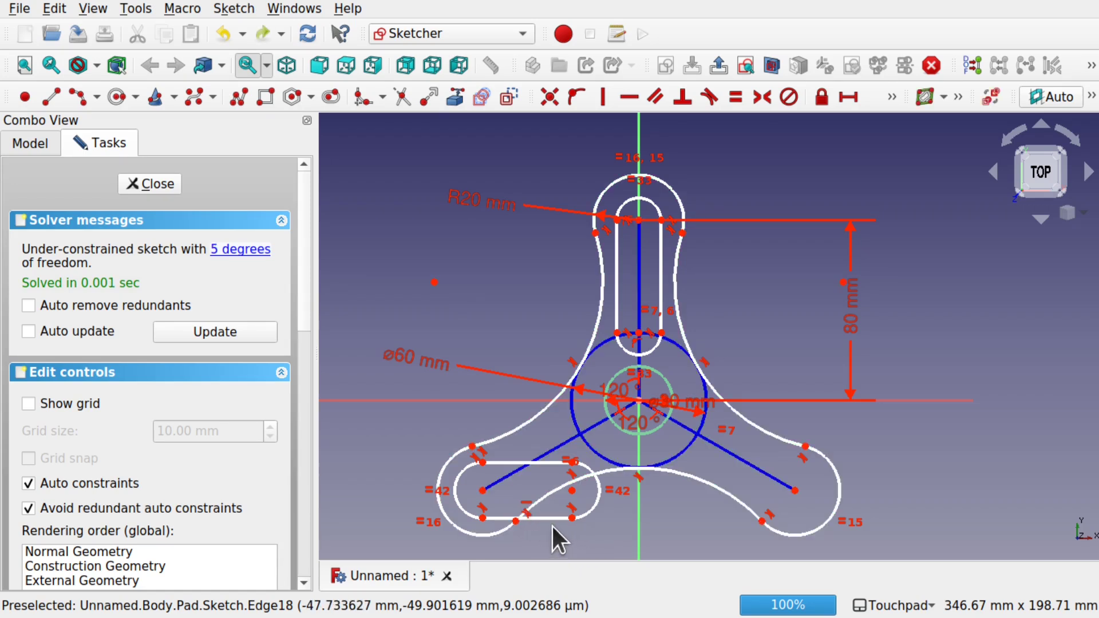
drag(545, 517, 578, 521)
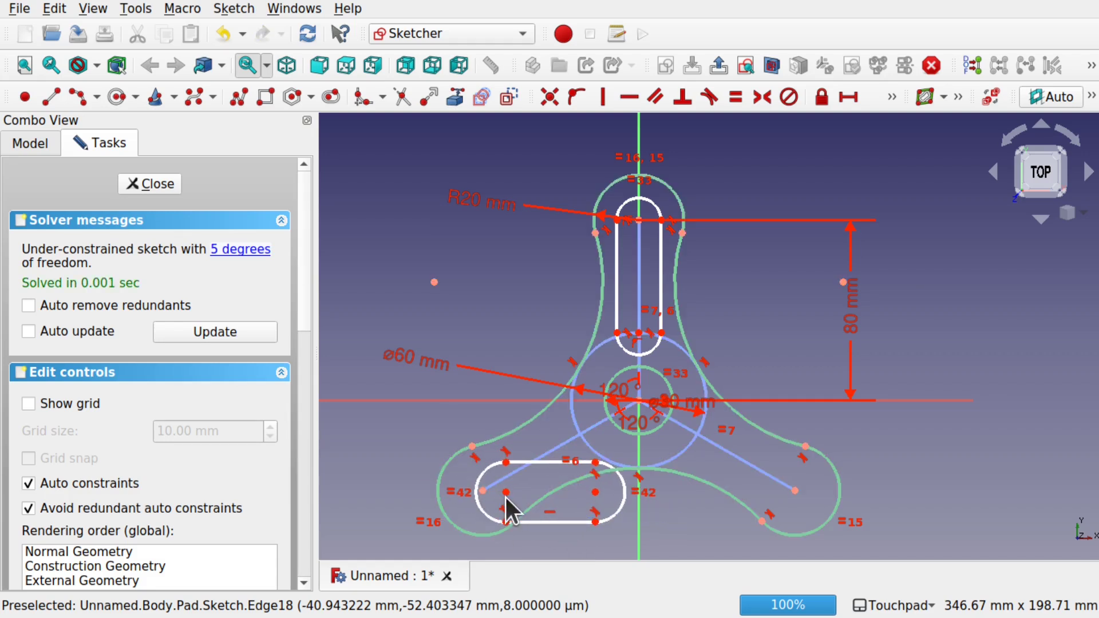
click(507, 492)
click(484, 491)
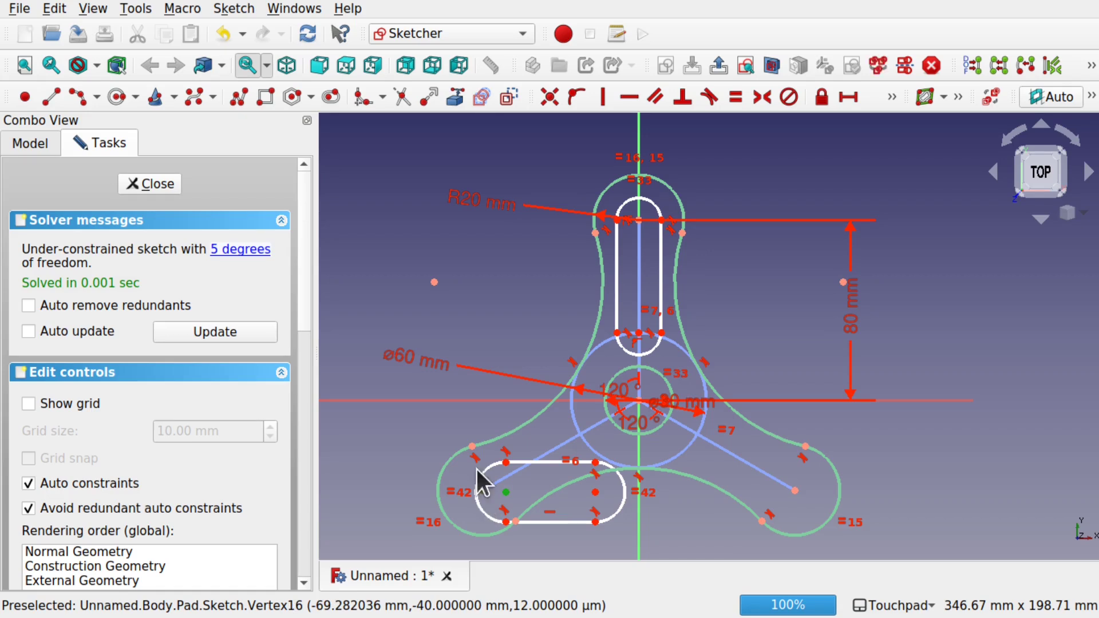
click(549, 97)
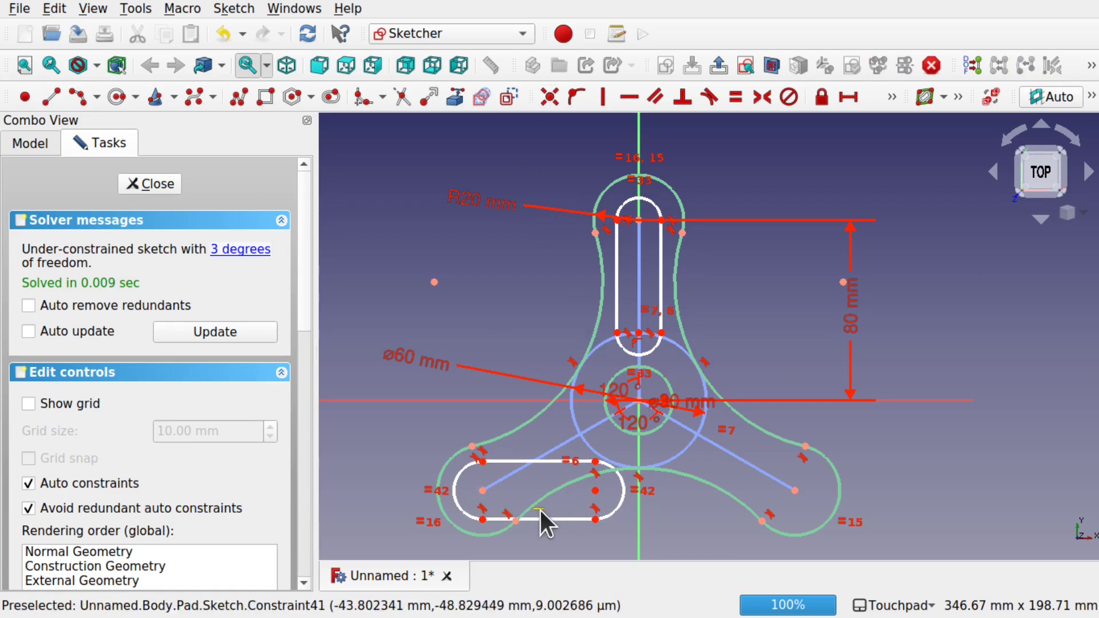
- Delete the lower-left slot's horizontal constraint and constrain its inner centre point onto the 60 mm construction circle
key(Delete)
click(596, 490)
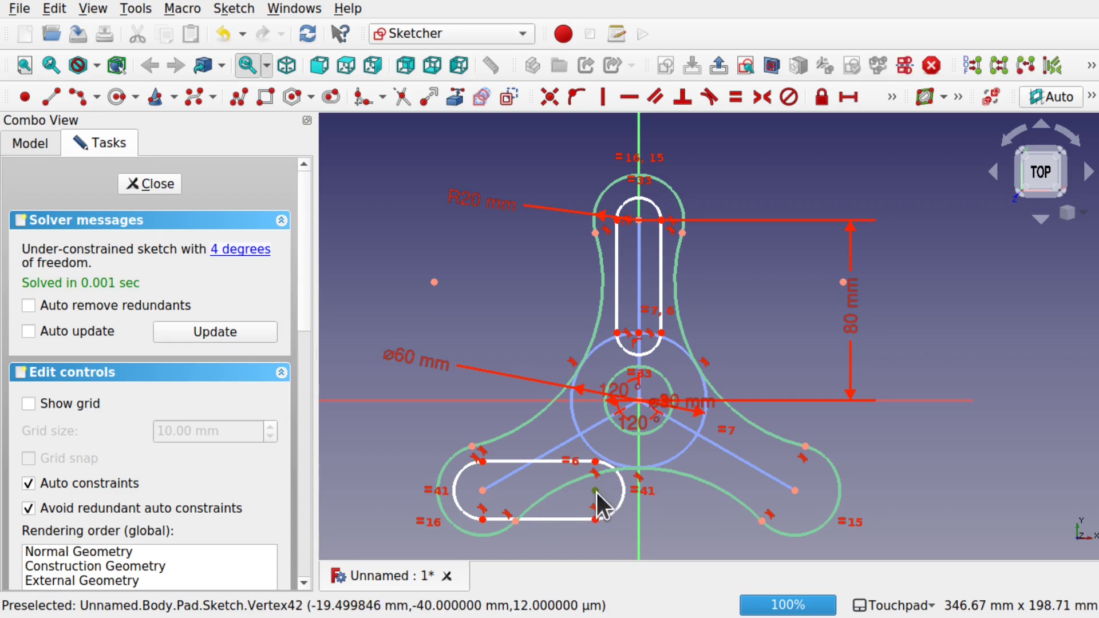
click(574, 423)
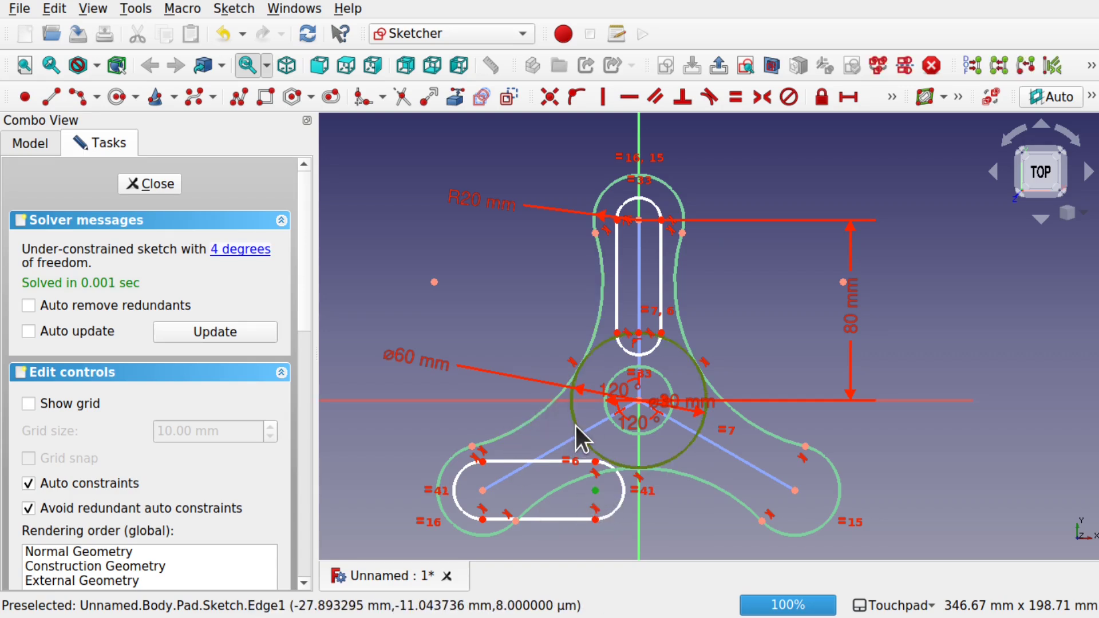
click(576, 98)
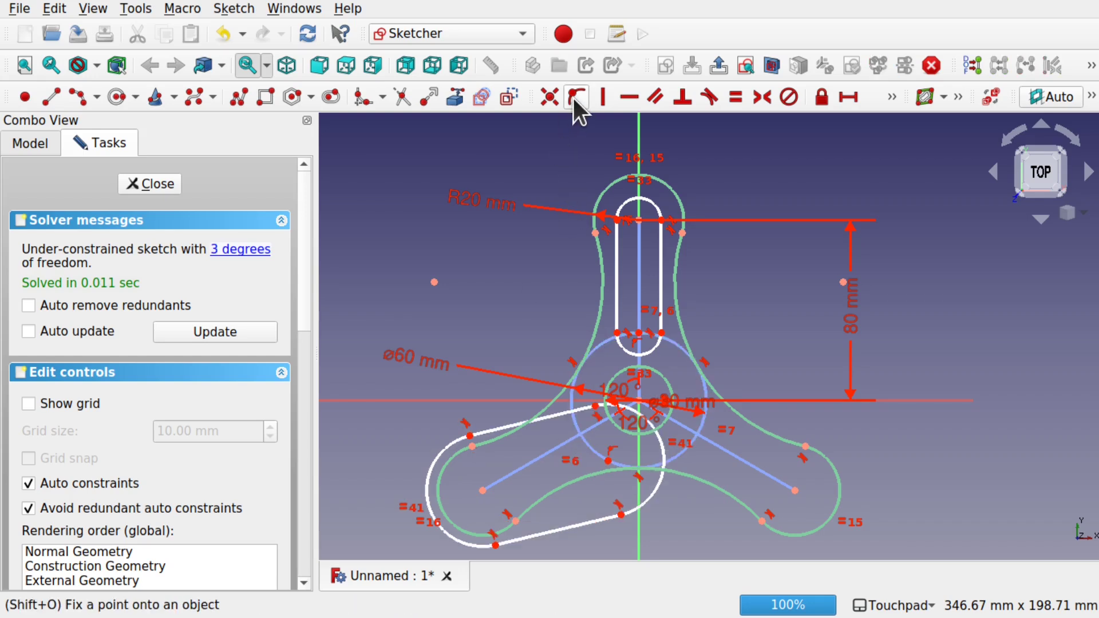
- Constrain the lower-left slot's inner centre point onto that arm's construction line and narrow the slot to fit inside the arm
click(609, 461)
click(564, 444)
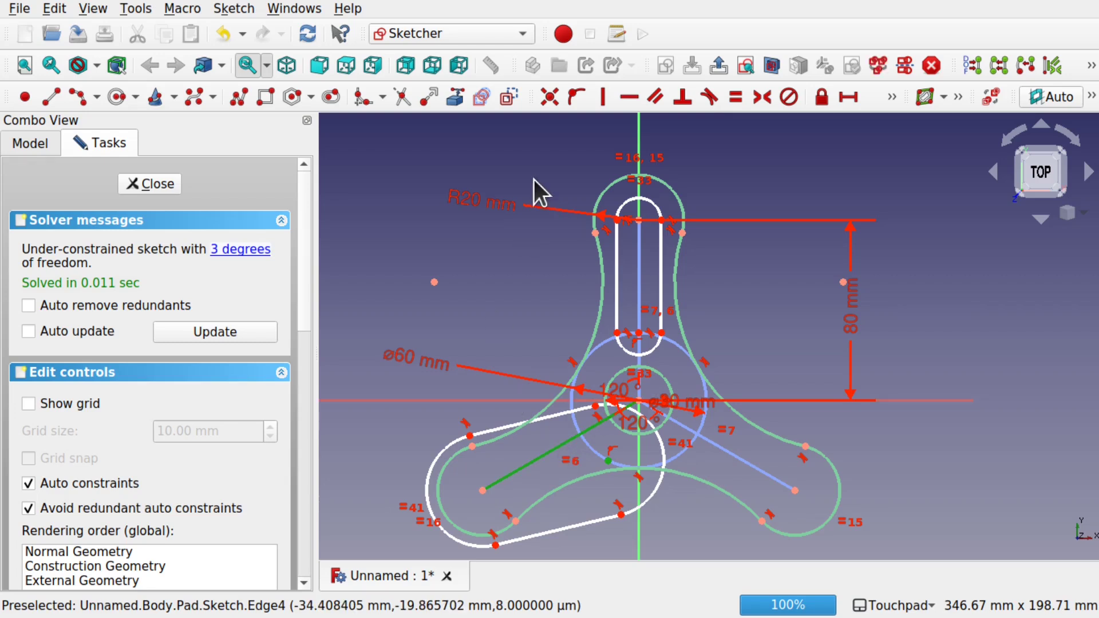
click(576, 97)
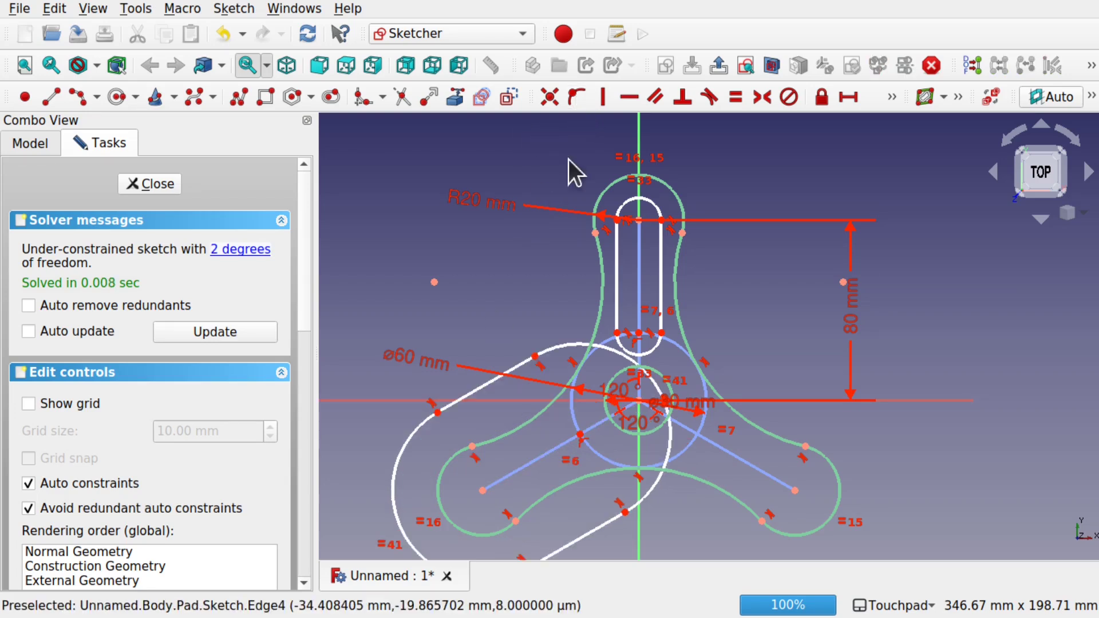
drag(604, 527, 563, 474)
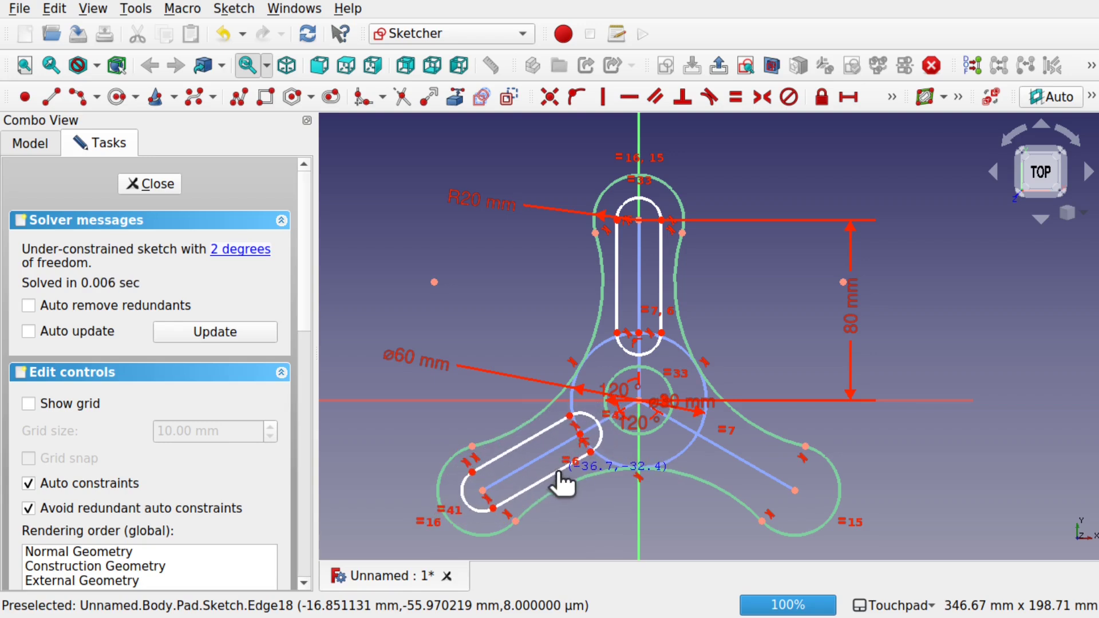
drag(659, 467, 659, 468)
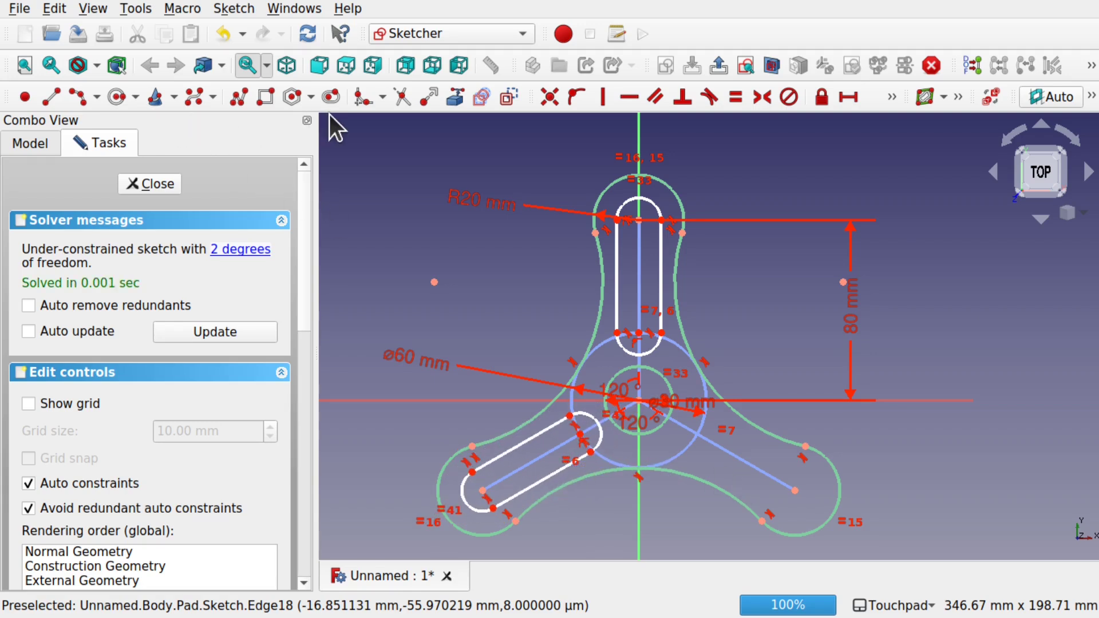
- Draw a horizontal slot of about 10 mm radius and 62 mm length from the lower-right arm's end centre, and delete its horizontal constraint
click(330, 96)
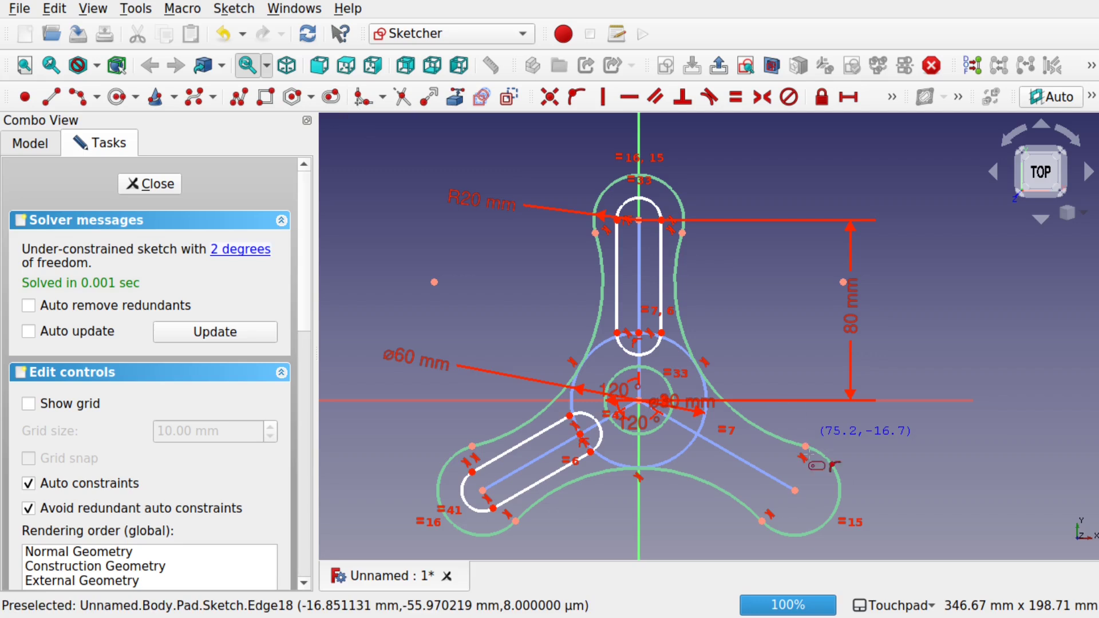
click(795, 490)
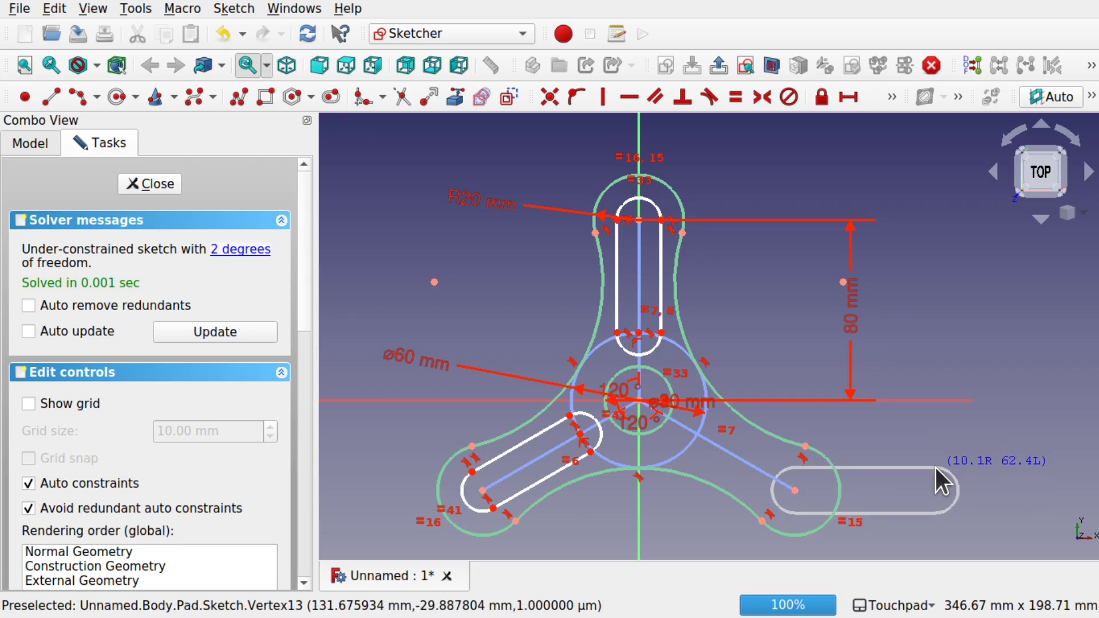
click(936, 481)
right_click(866, 503)
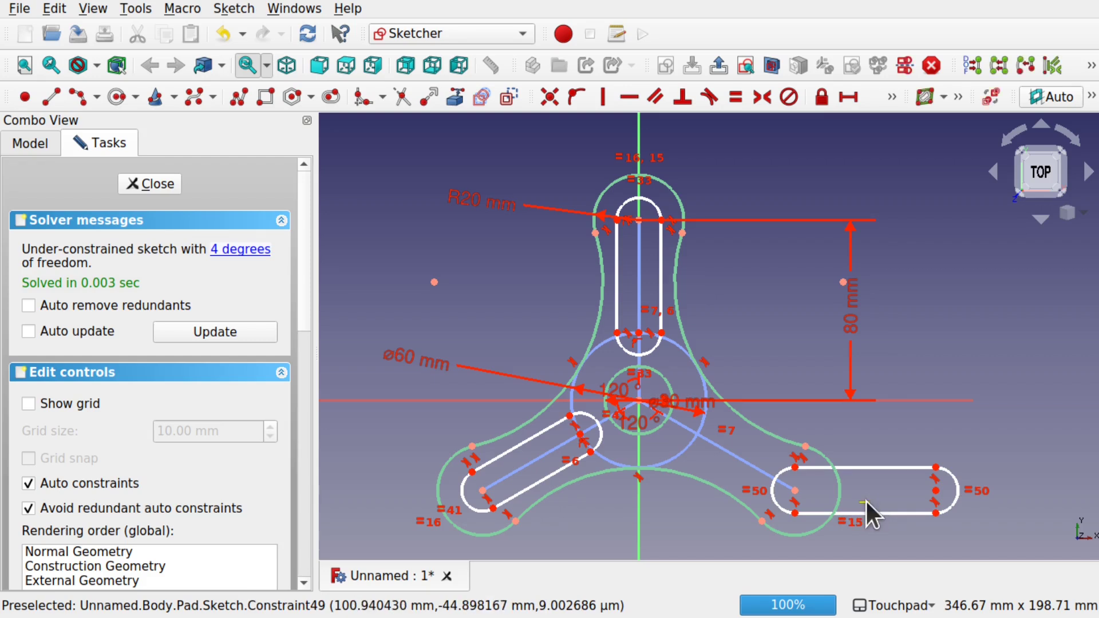
click(864, 501)
key(Delete)
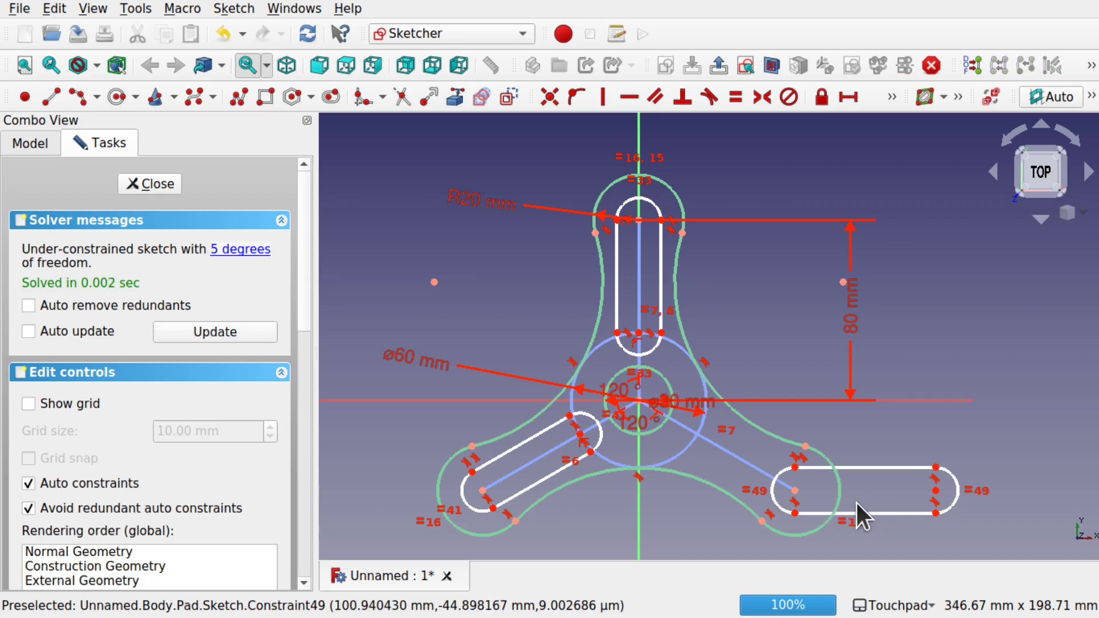
- Constrain the lower-right slot's free centre point onto the 60 mm construction circle
click(936, 491)
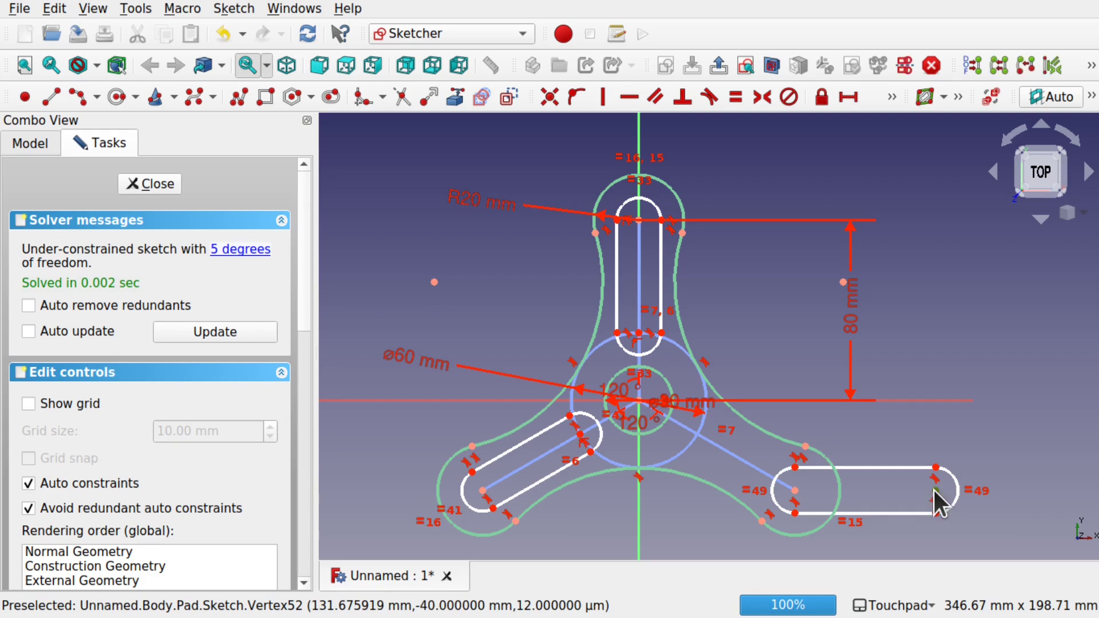
click(696, 437)
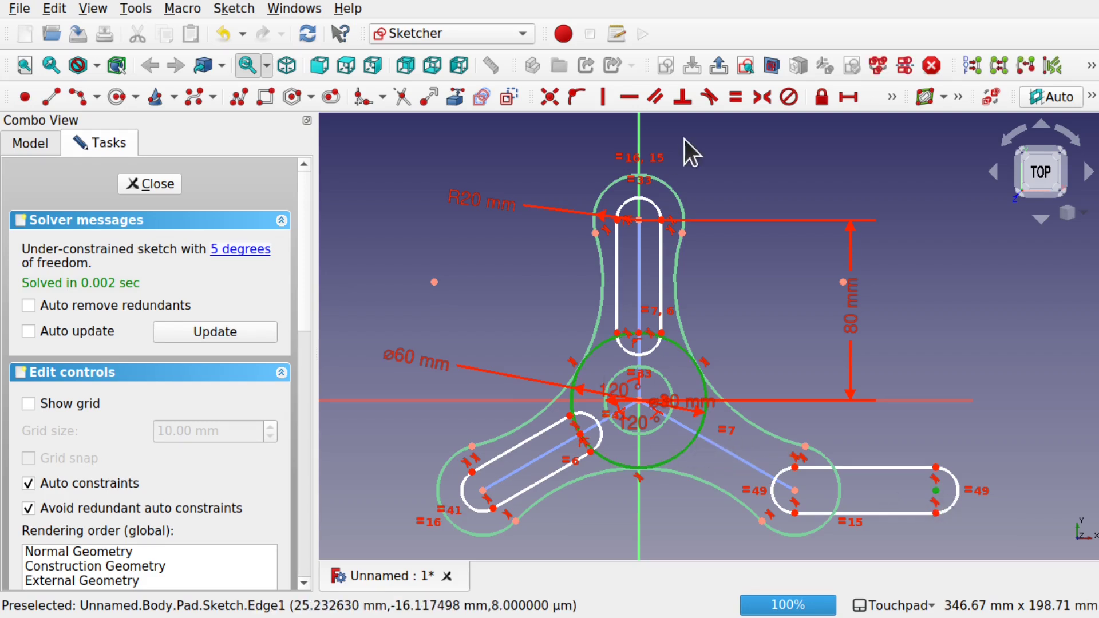
click(575, 96)
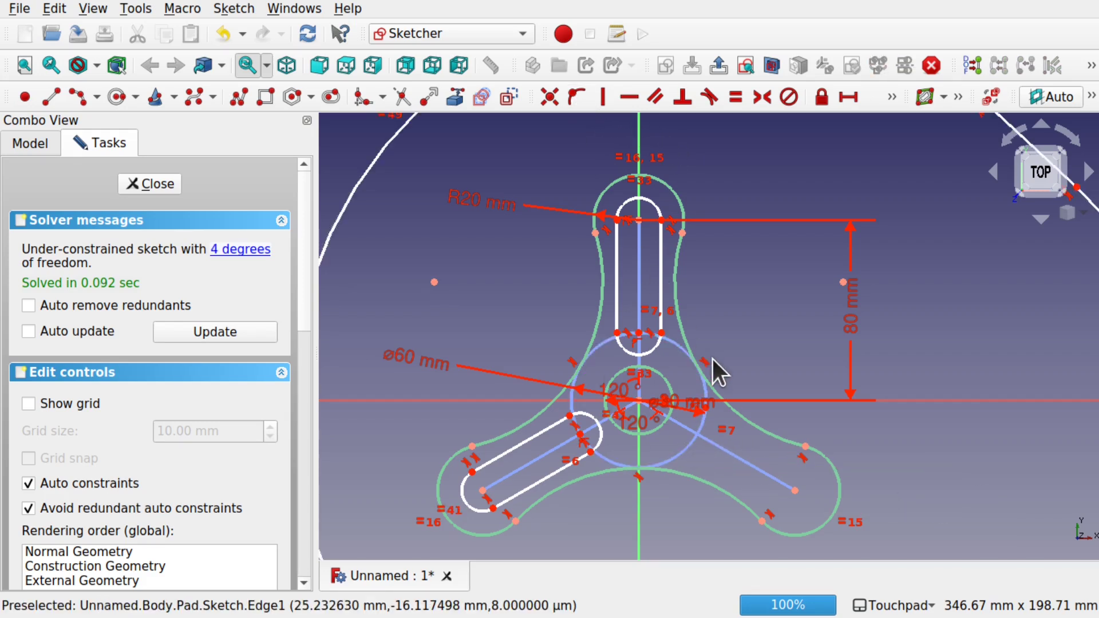
- Shrink the oversized lower-right slot until its outline lies close around the lower-right arm
scroll(911, 332, down, 4)
scroll(910, 332, up, 1)
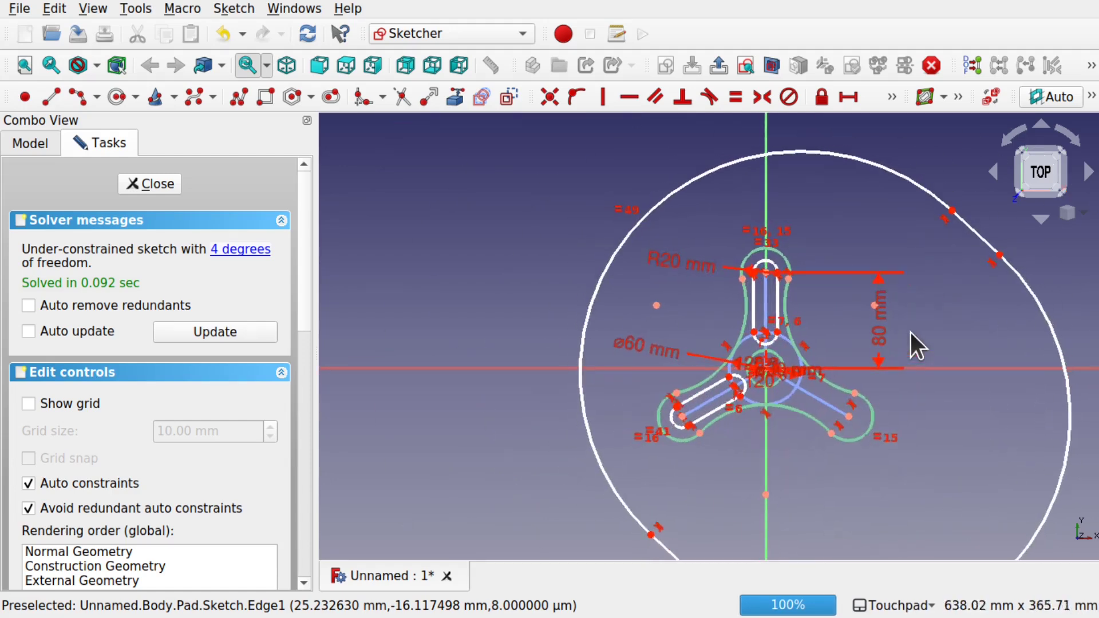
scroll(910, 332, down, 2)
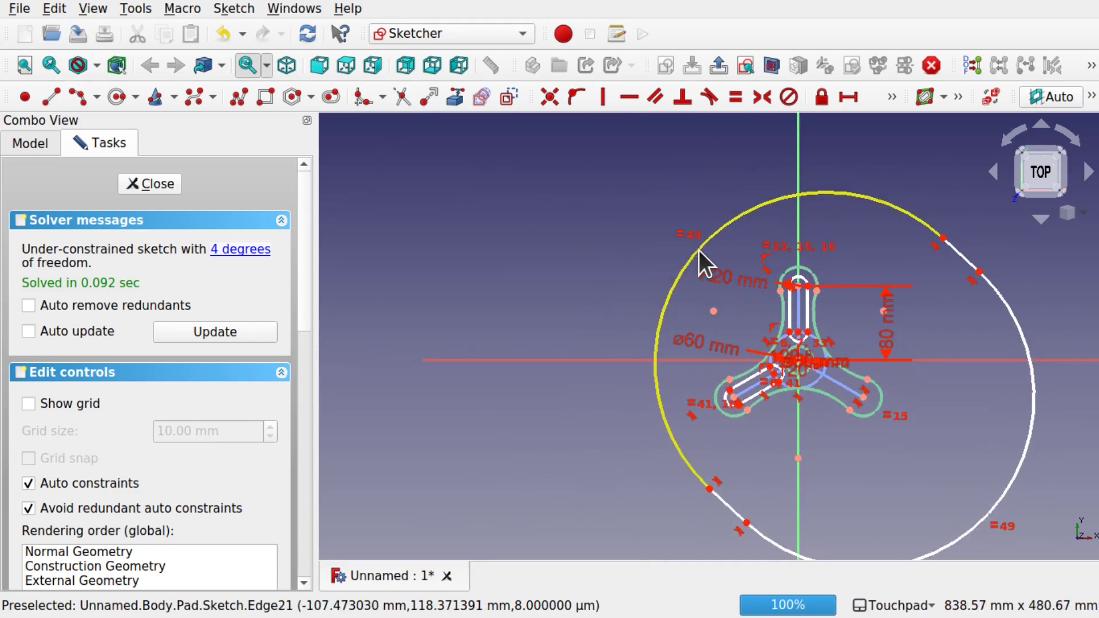
drag(699, 249, 841, 339)
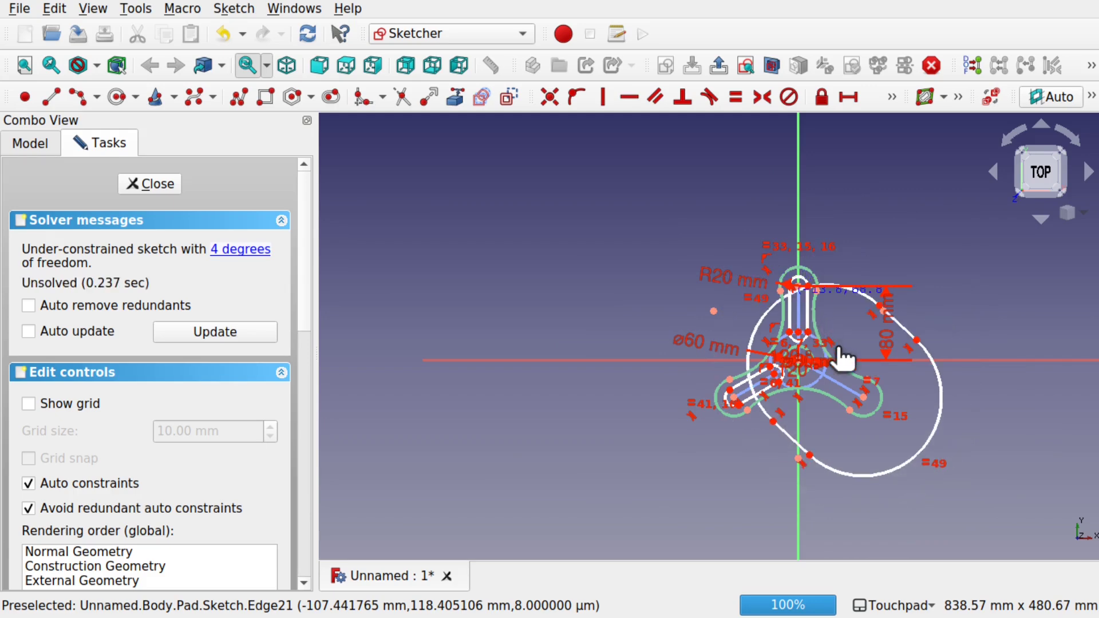
drag(941, 377, 939, 377)
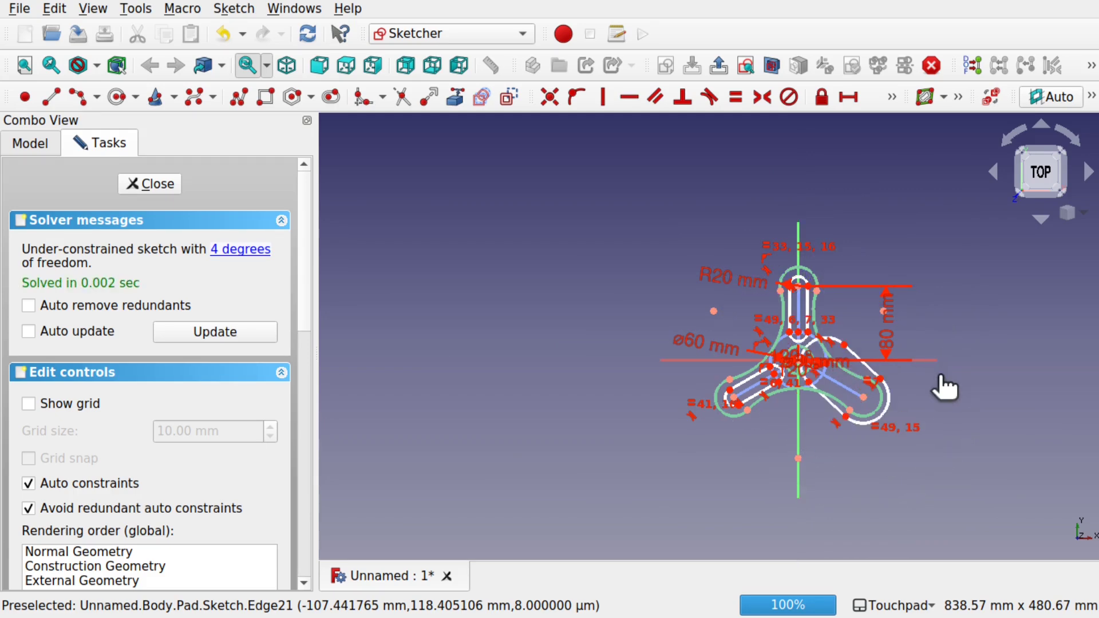
scroll(853, 398, up, 5)
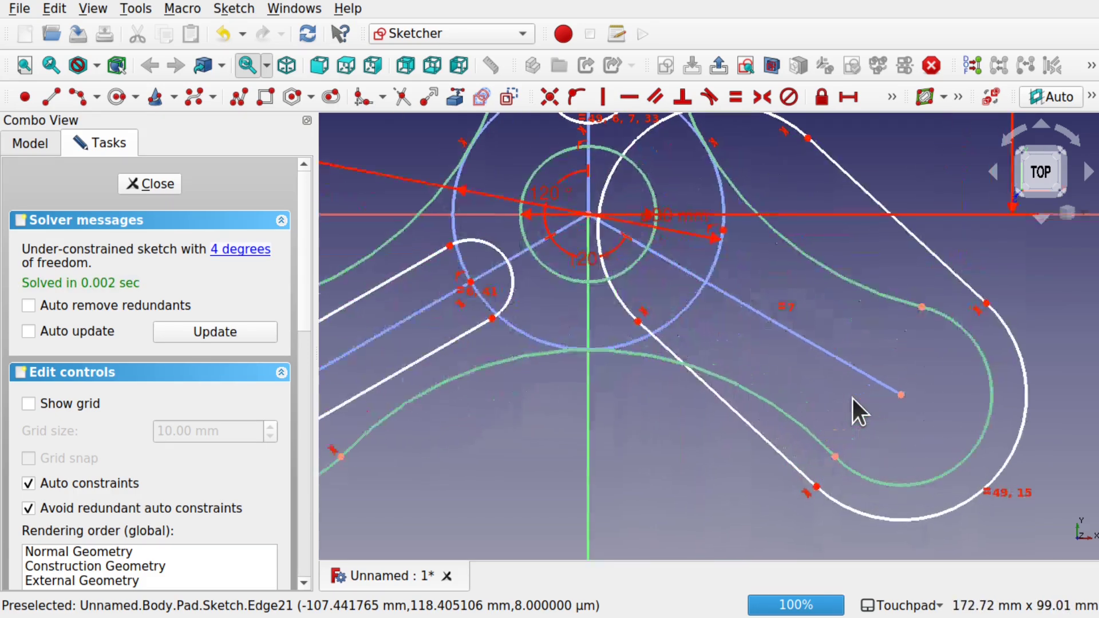
- Attach the inner end centre of the lower-right slot to the construction circle so the slot follows its arm
drag(739, 412, 708, 264)
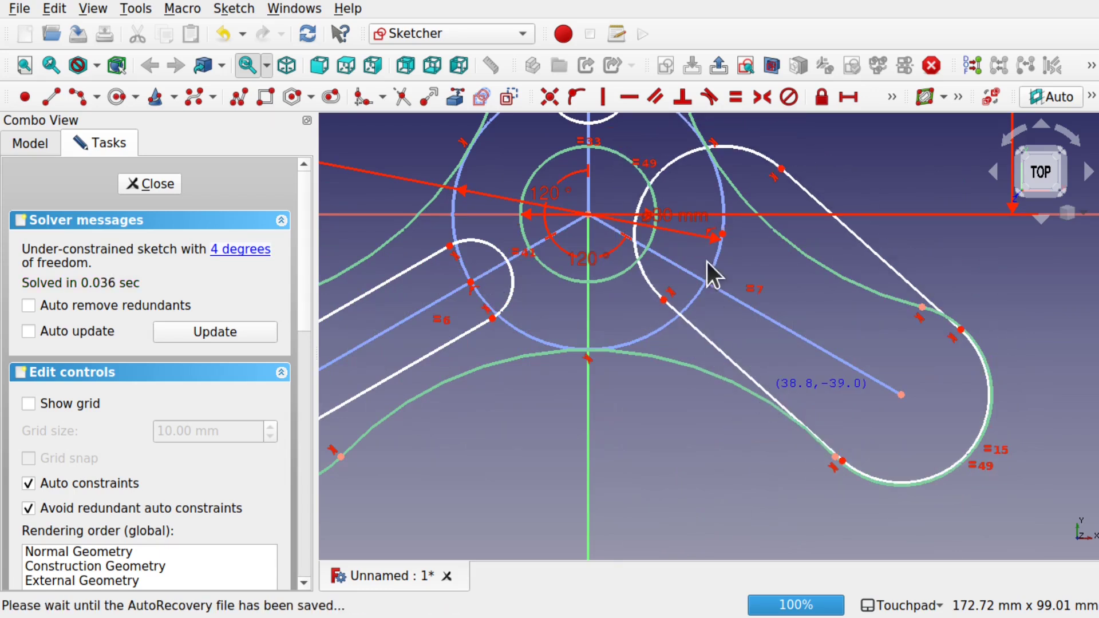
click(724, 233)
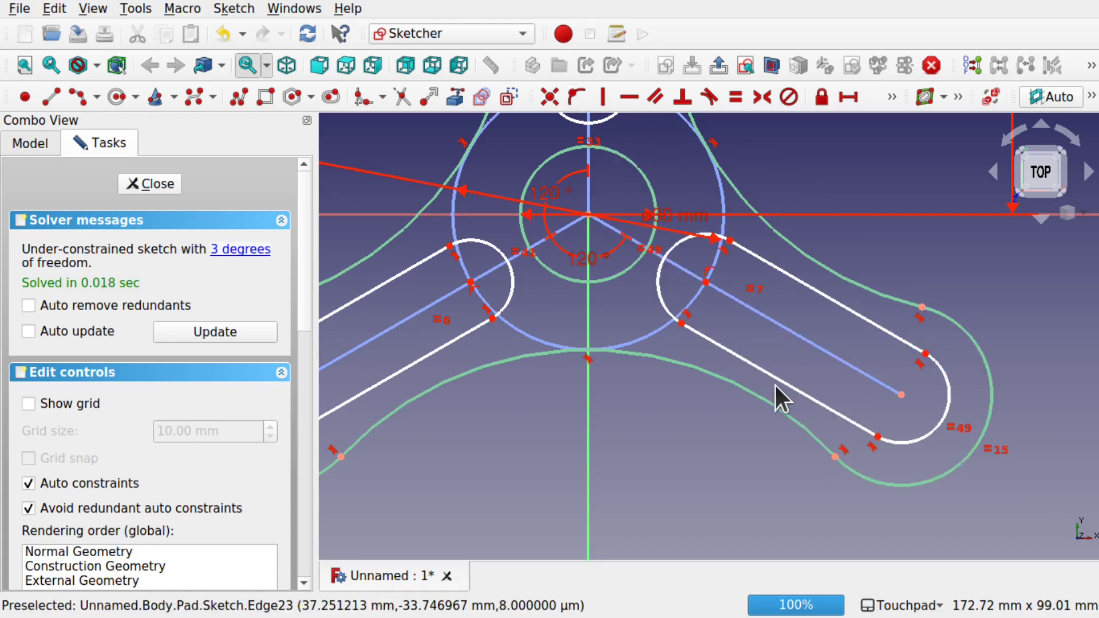
- Constrain the outer end arcs of the three slots to a shared radius of 10 mm and close the sketch
scroll(775, 386, down, 2)
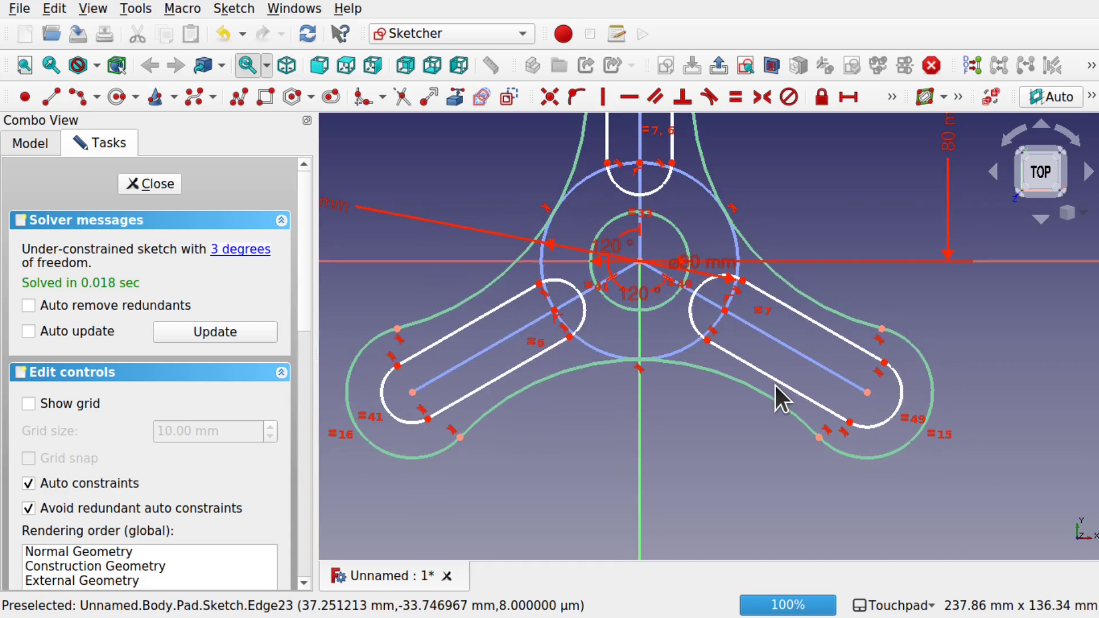
click(888, 416)
click(392, 418)
mouse_move(668, 277)
middle_down()
mouse_move(658, 441)
mouse_move(676, 479)
middle_up()
click(664, 167)
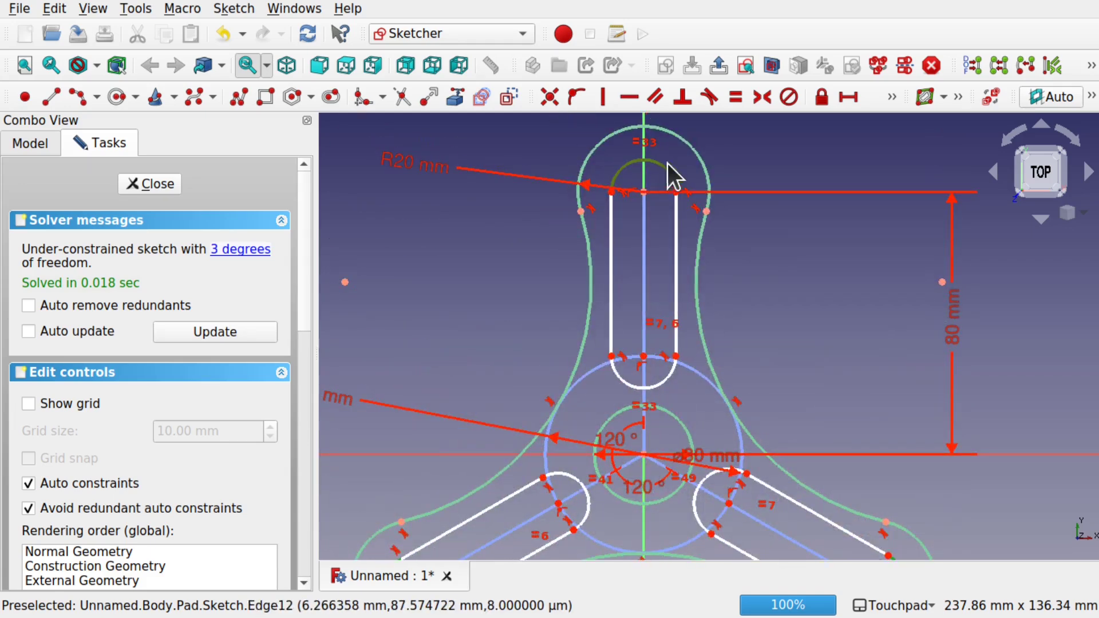
click(892, 97)
click(890, 97)
click(593, 119)
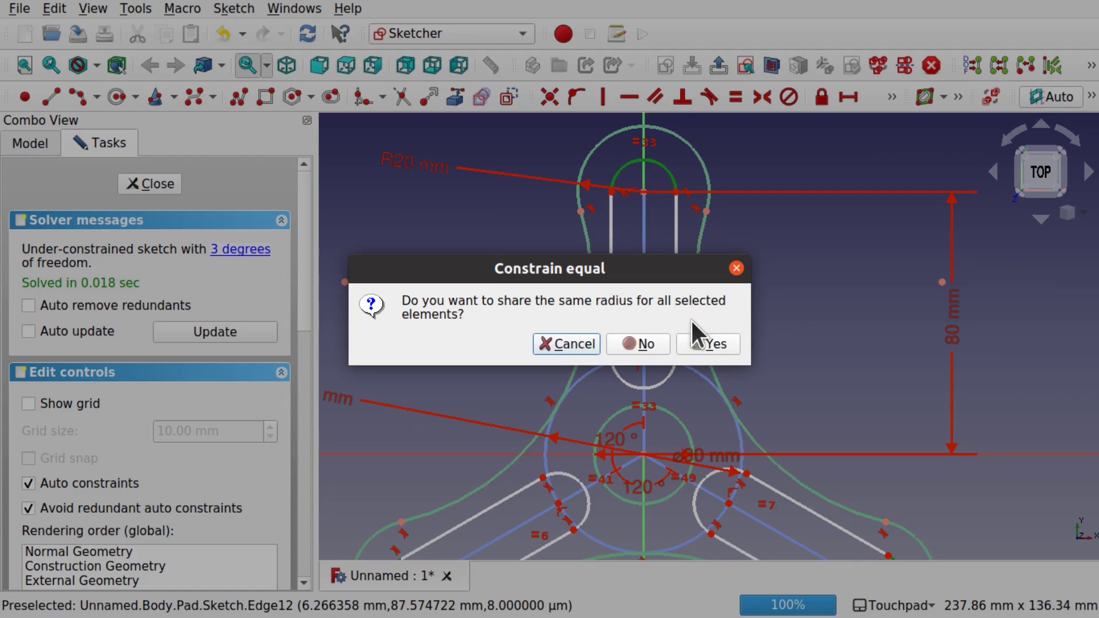
click(709, 342)
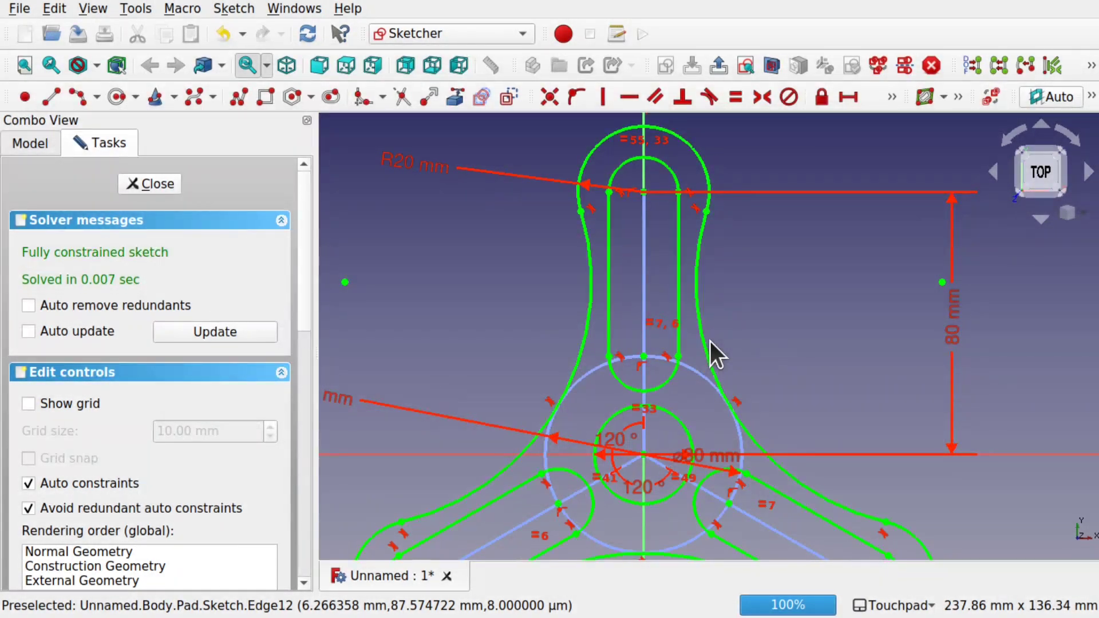
text(10)
key(Return)
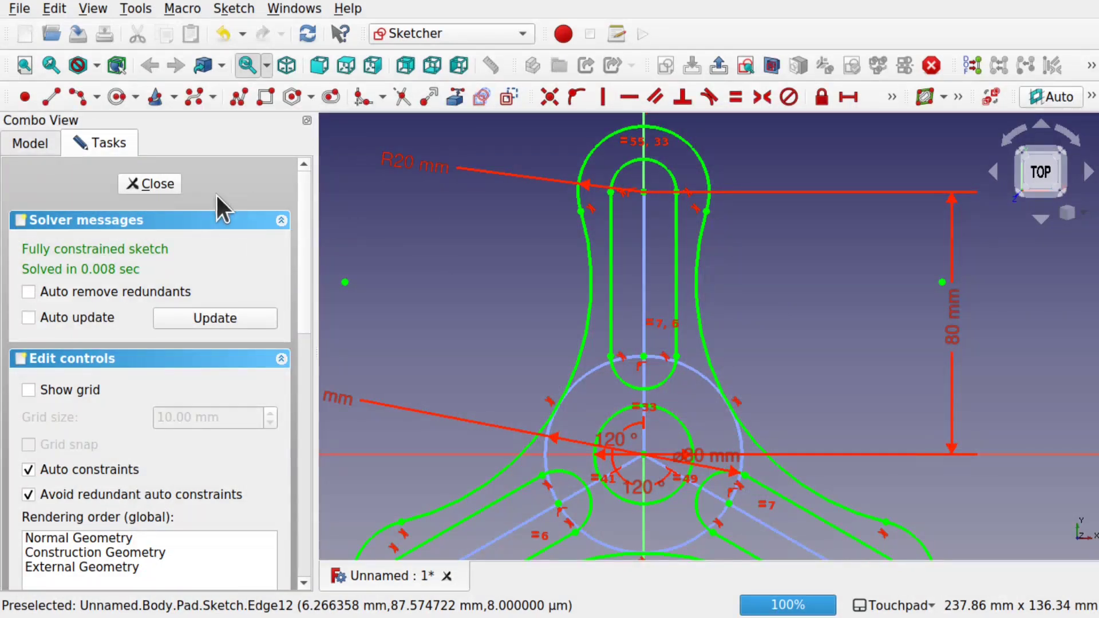
click(164, 182)
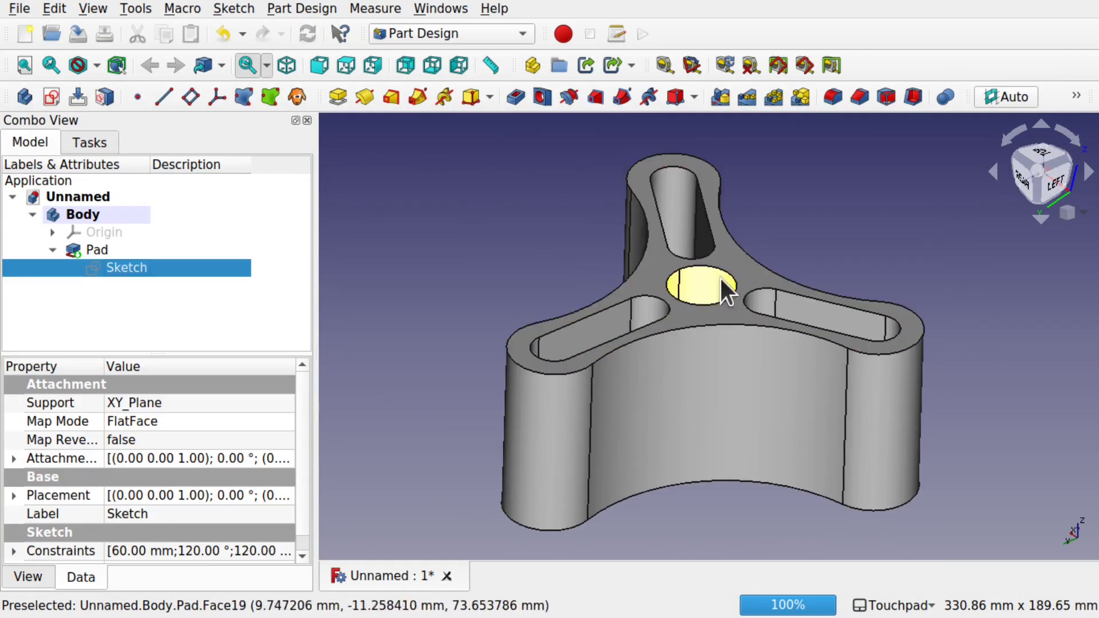
middle_drag(771, 256, 694, 383)
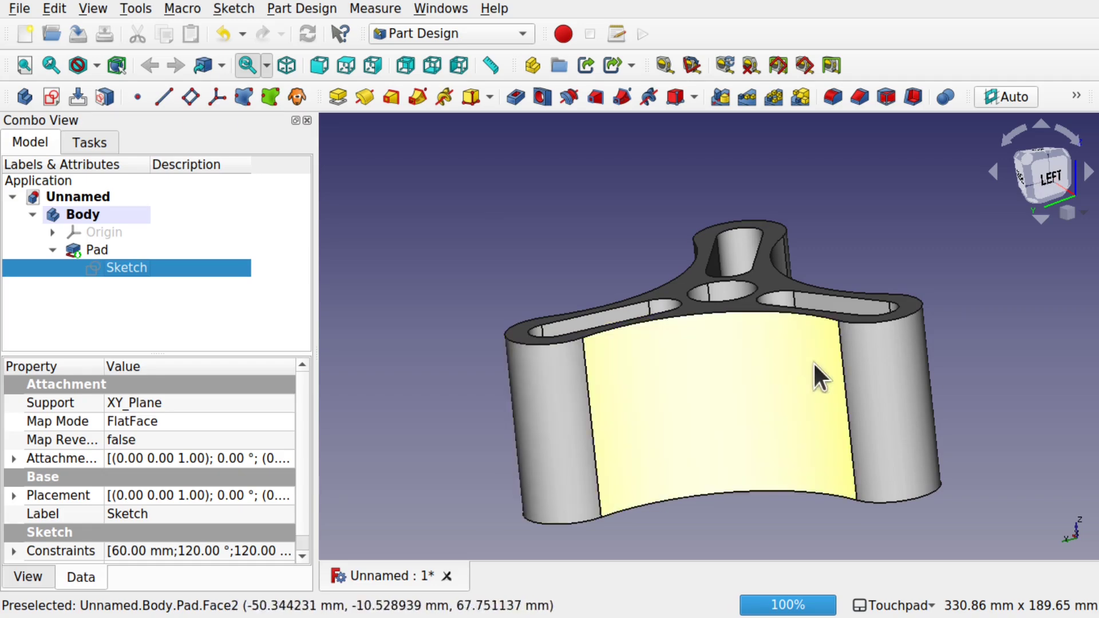
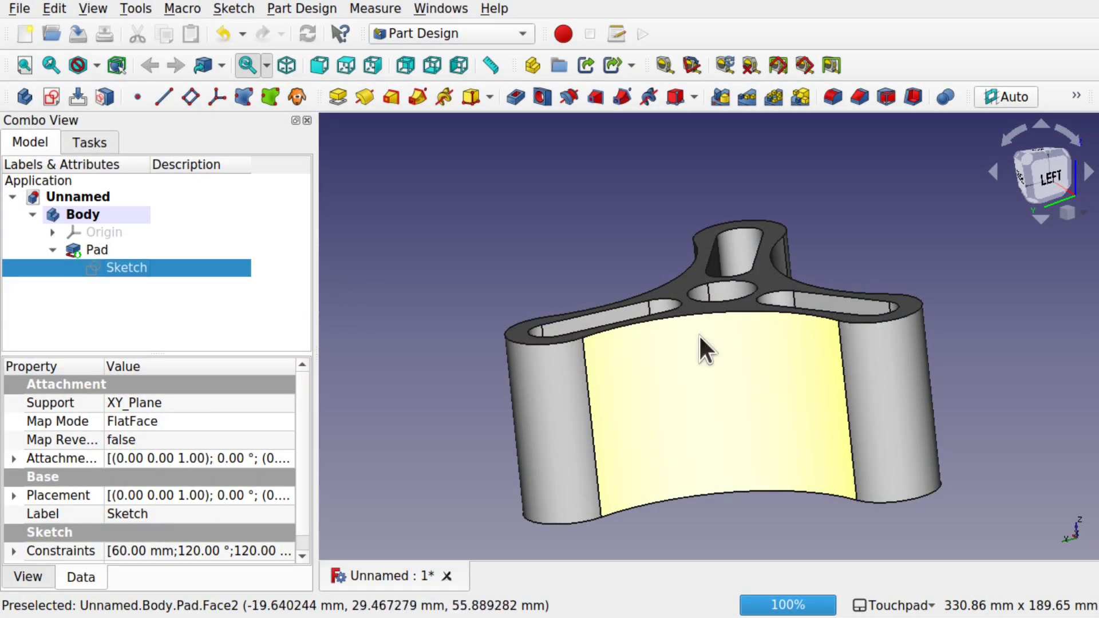
click(1042, 178)
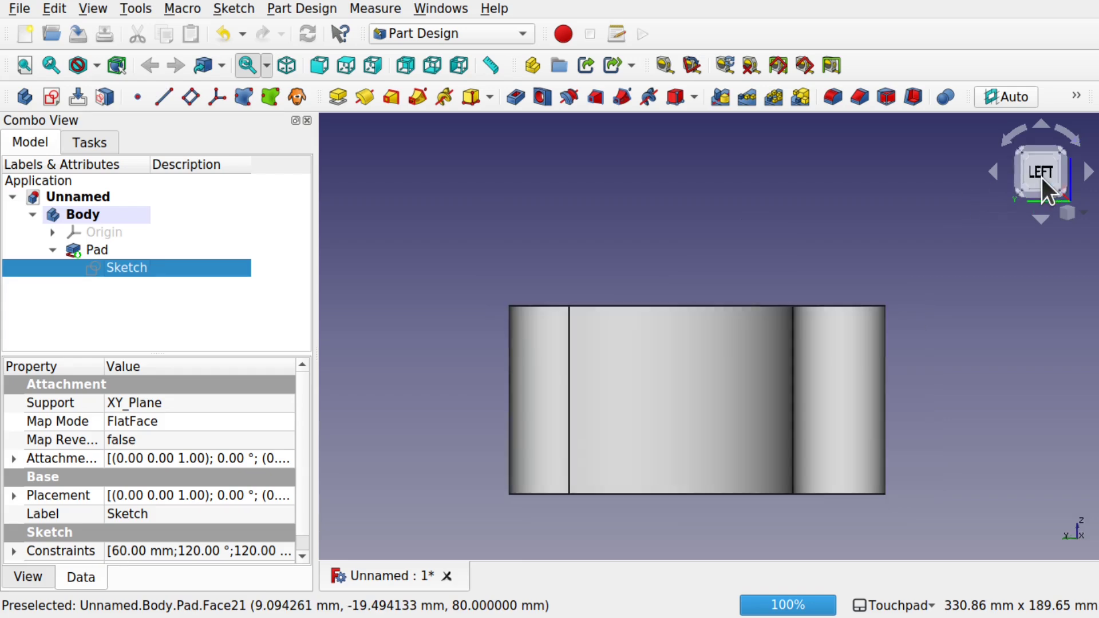
middle_drag(805, 274, 761, 316)
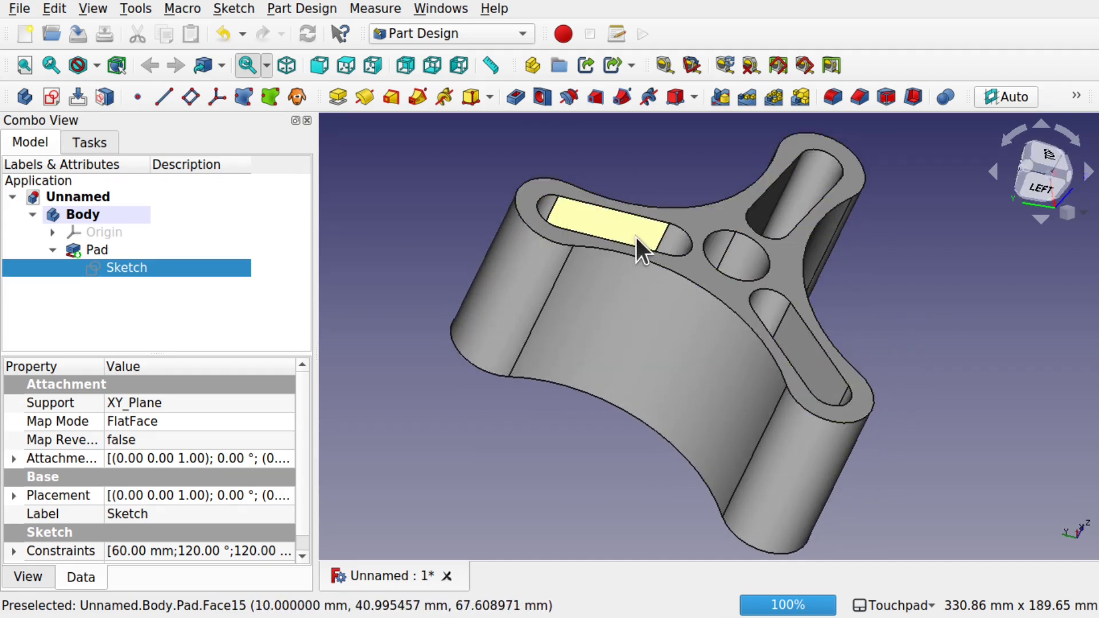
click(1034, 184)
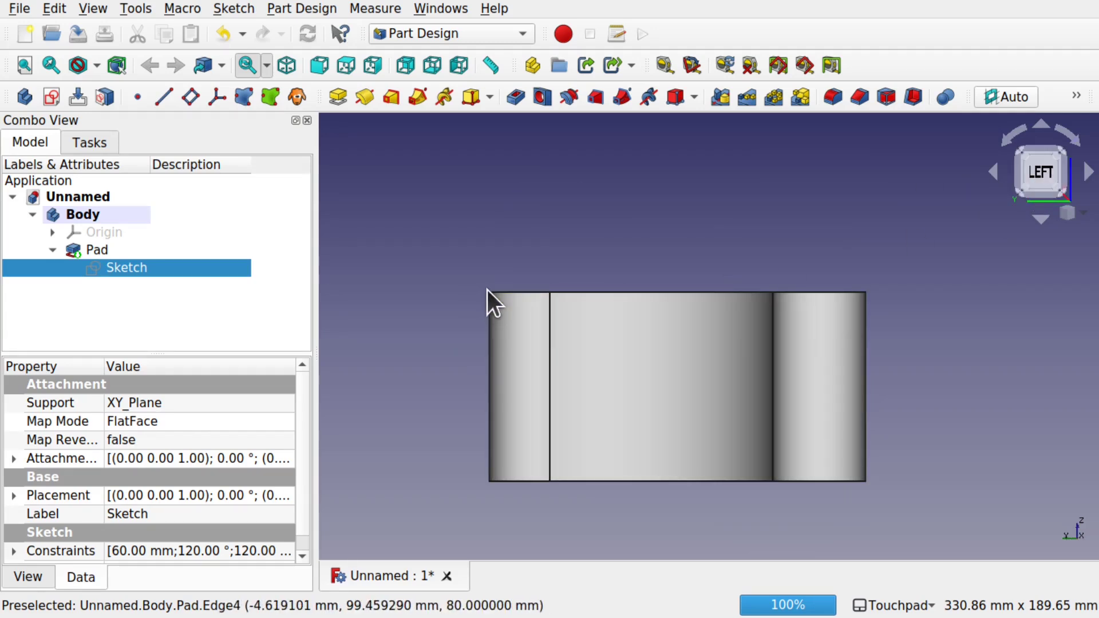
click(388, 228)
click(50, 97)
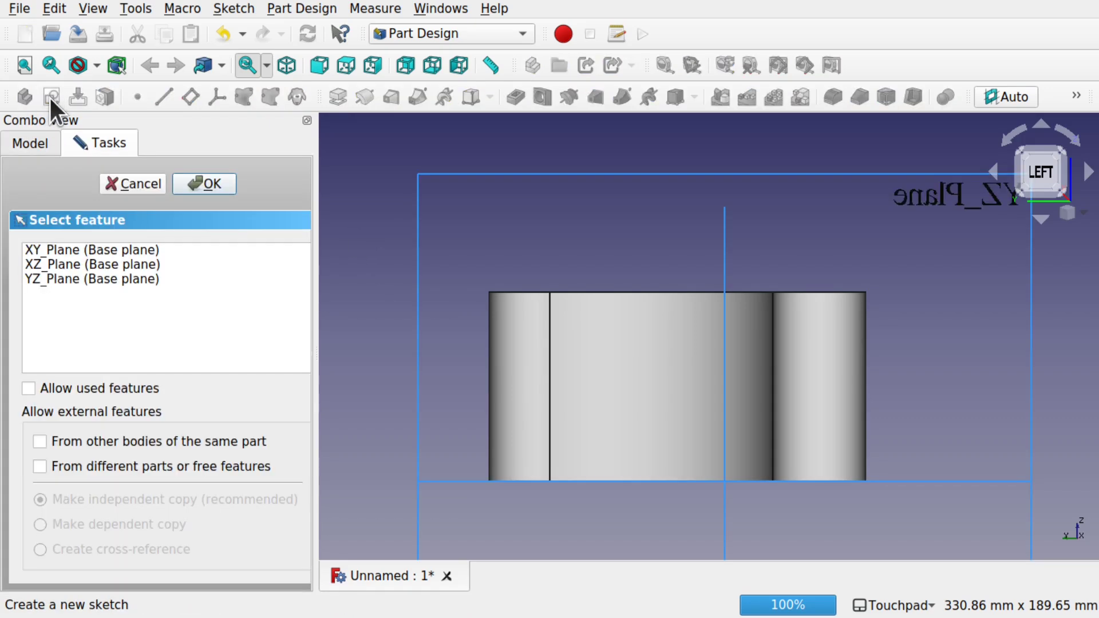
click(995, 197)
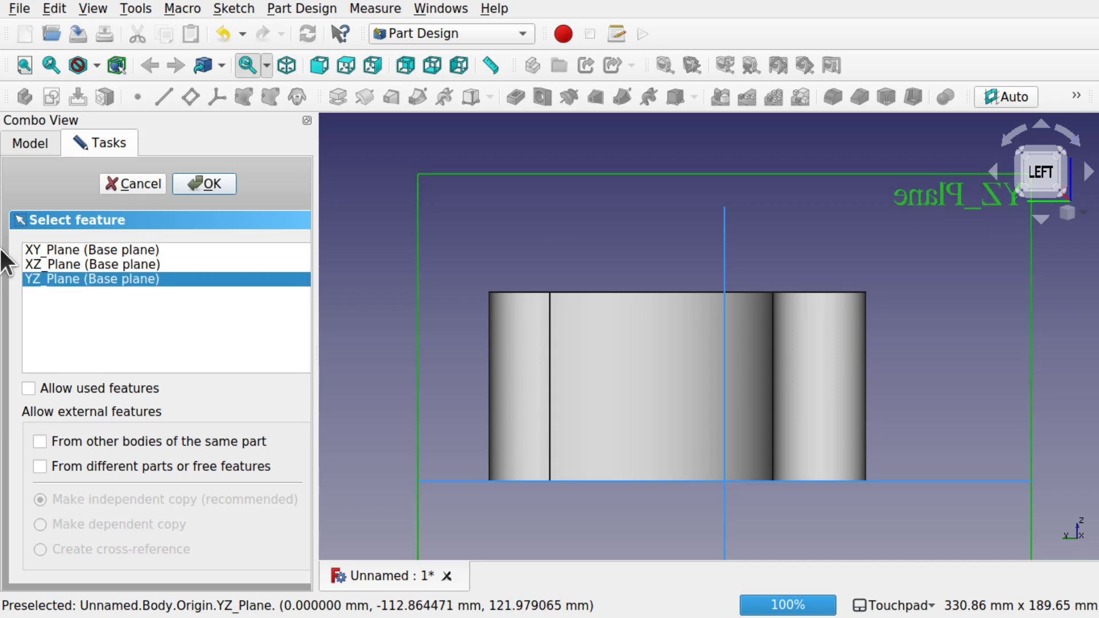
click(216, 182)
mouse_move(927, 164)
mouse_down()
mouse_move(844, 263)
mouse_move(882, 196)
mouse_move(883, 233)
mouse_move(884, 213)
mouse_move(800, 201)
mouse_move(854, 214)
mouse_move(836, 292)
mouse_up()
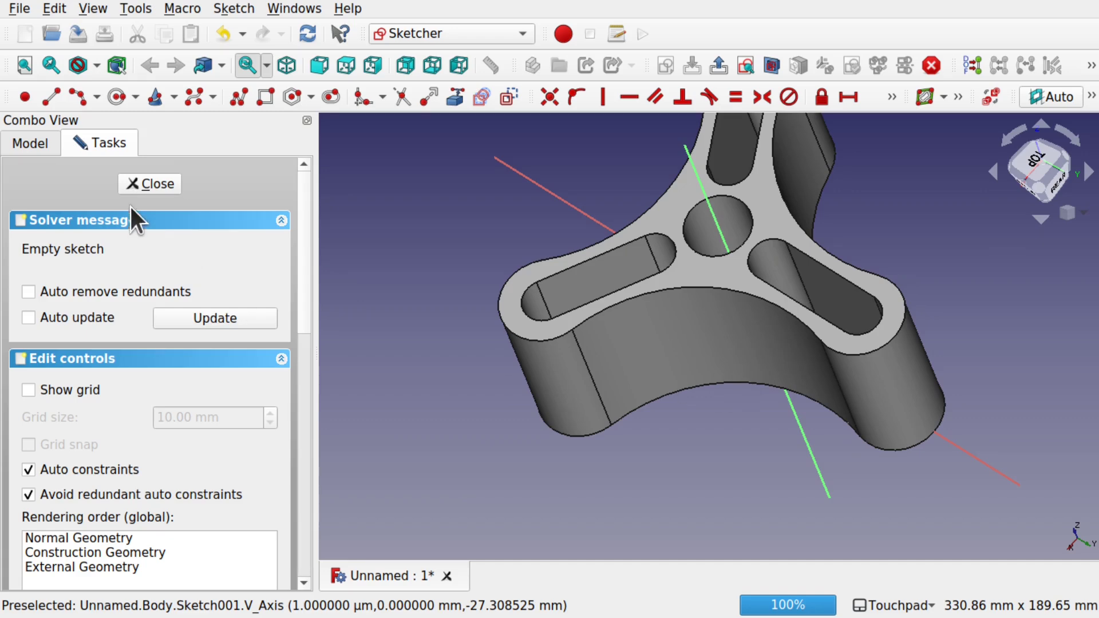
click(139, 187)
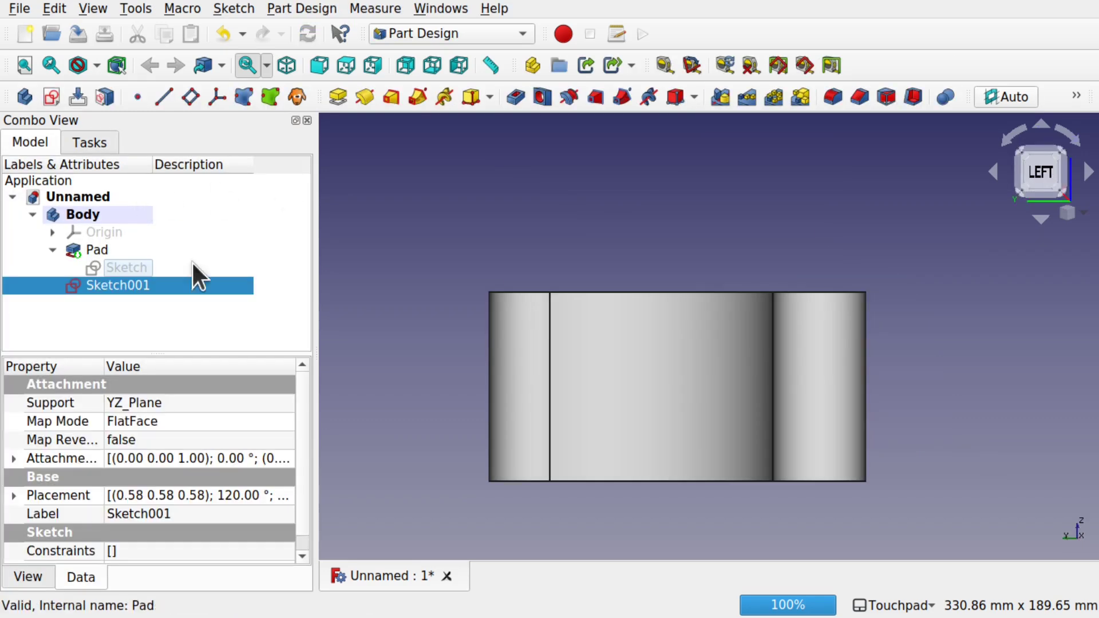
key(Delete)
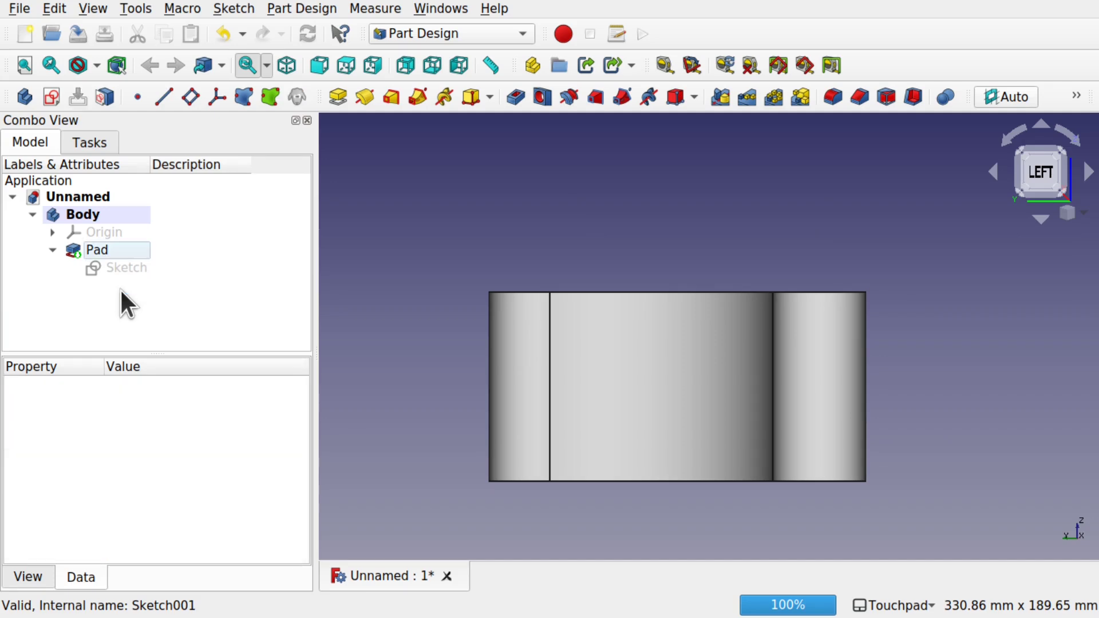
- Create a new sketch on the XZ plane
mouse_move(717, 226)
mouse_down()
mouse_move(615, 272)
mouse_move(633, 290)
mouse_move(910, 223)
mouse_move(994, 304)
mouse_move(1053, 192)
mouse_up()
click(1058, 175)
drag(965, 252, 758, 360)
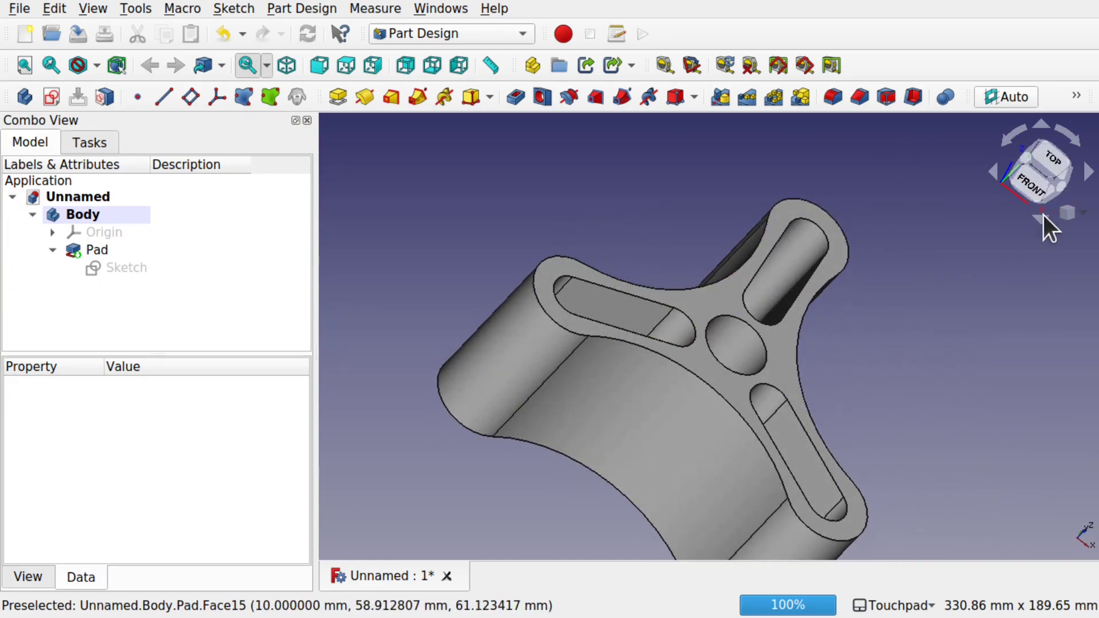
click(1034, 189)
drag(687, 269, 693, 314)
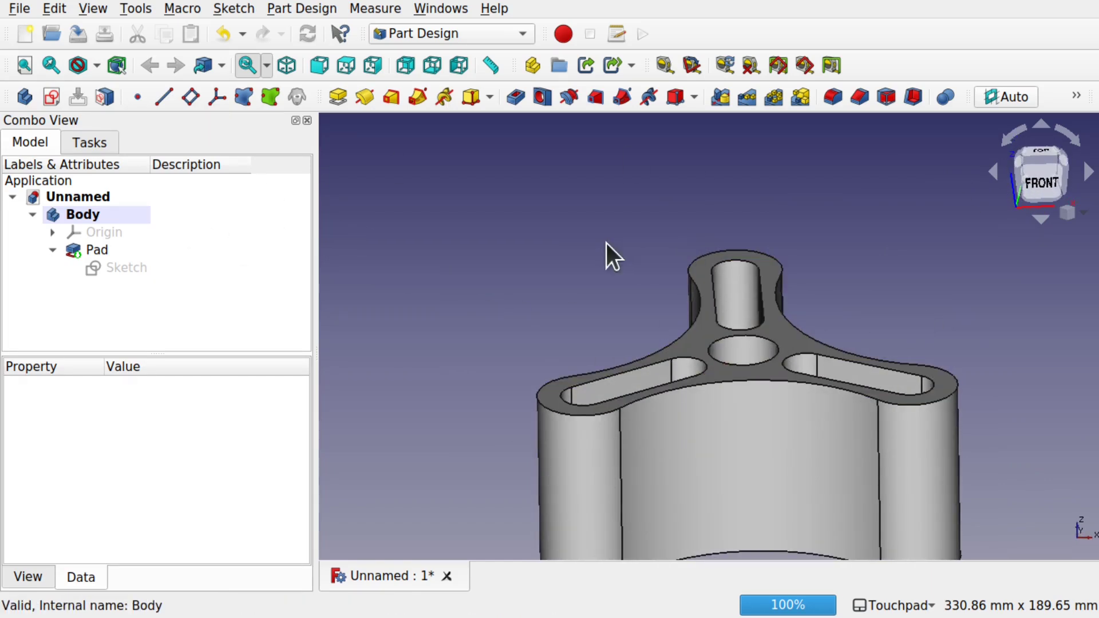
click(52, 97)
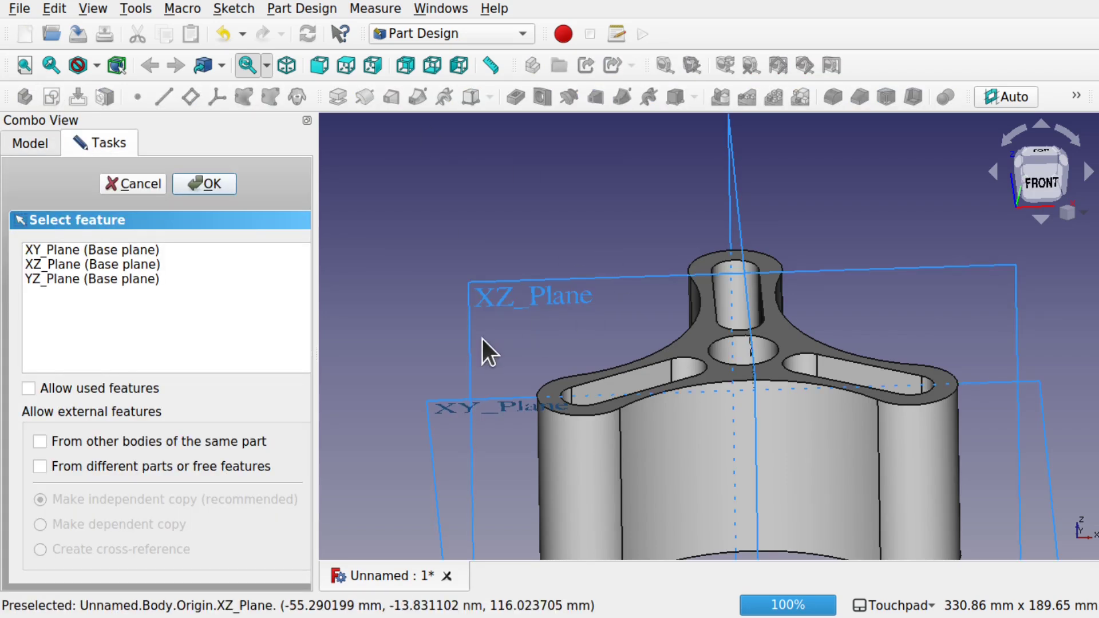
click(483, 294)
click(196, 180)
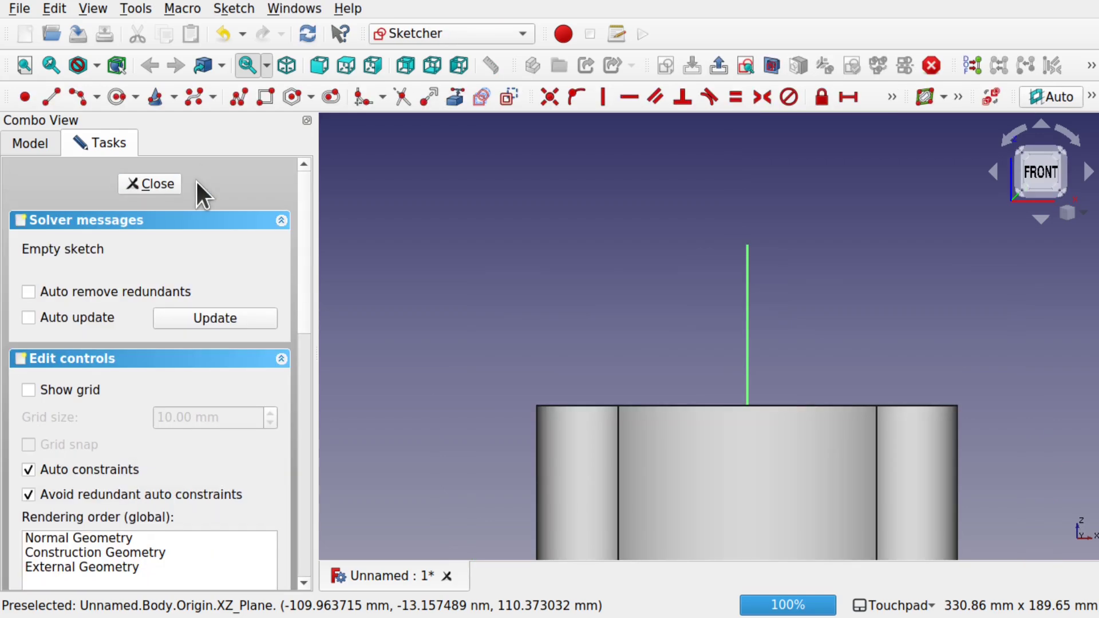
- Sketch a rectangle extending from the vertical axis past one arm, check it in a section view, and close the sketch
click(266, 96)
click(504, 372)
click(746, 503)
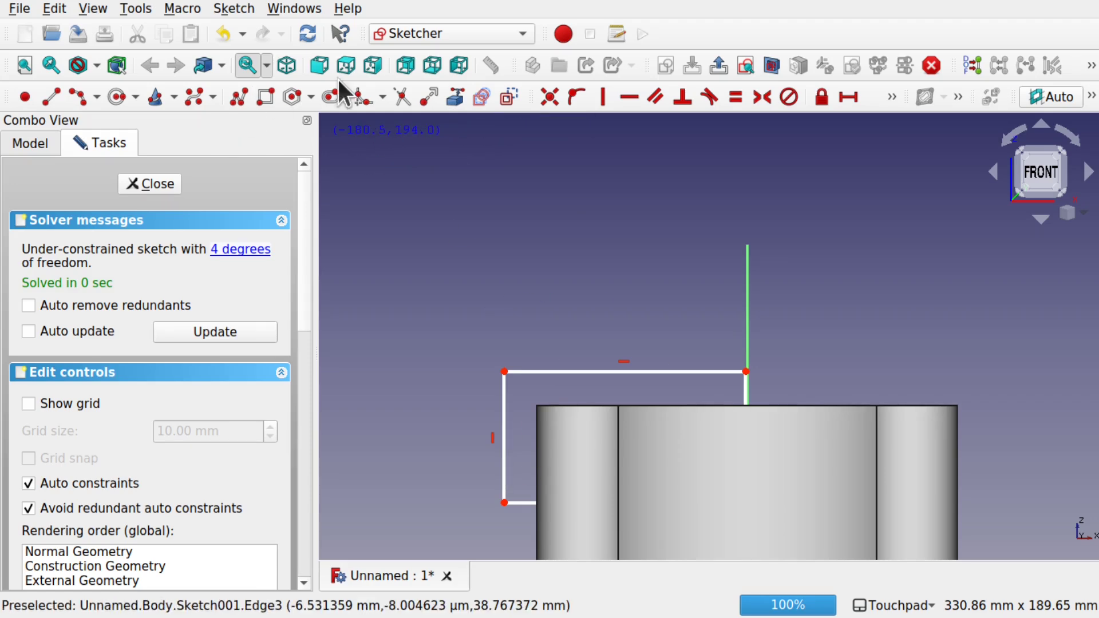
click(765, 61)
mouse_move(691, 268)
alt+mouse_down()
mouse_move(700, 375)
mouse_move(716, 320)
alt+mouse_up()
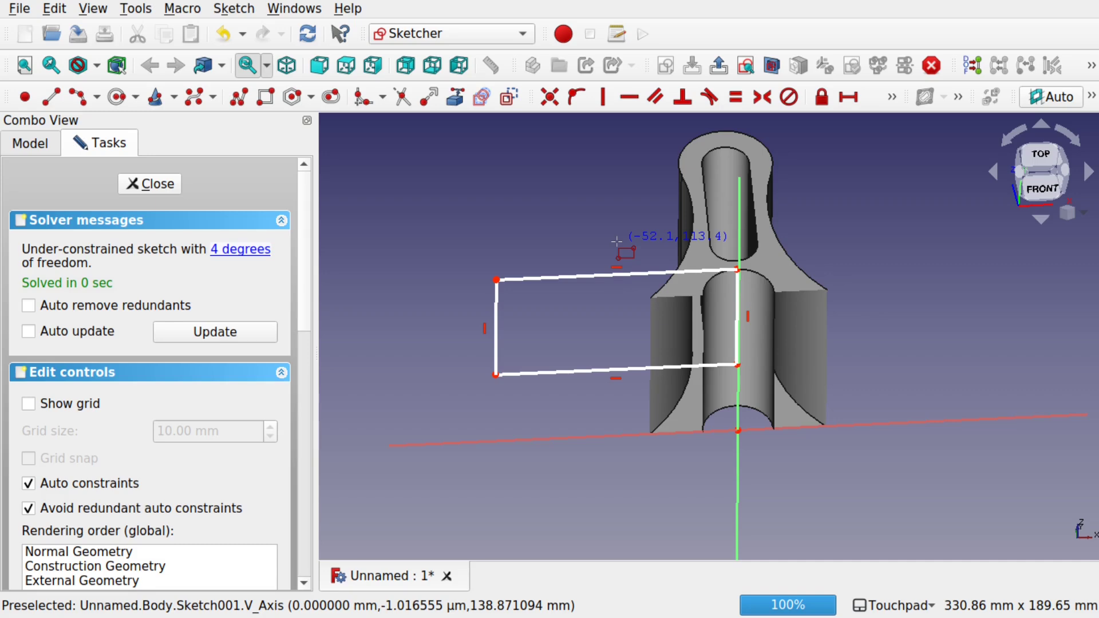
click(150, 184)
alt+drag(573, 266, 586, 281)
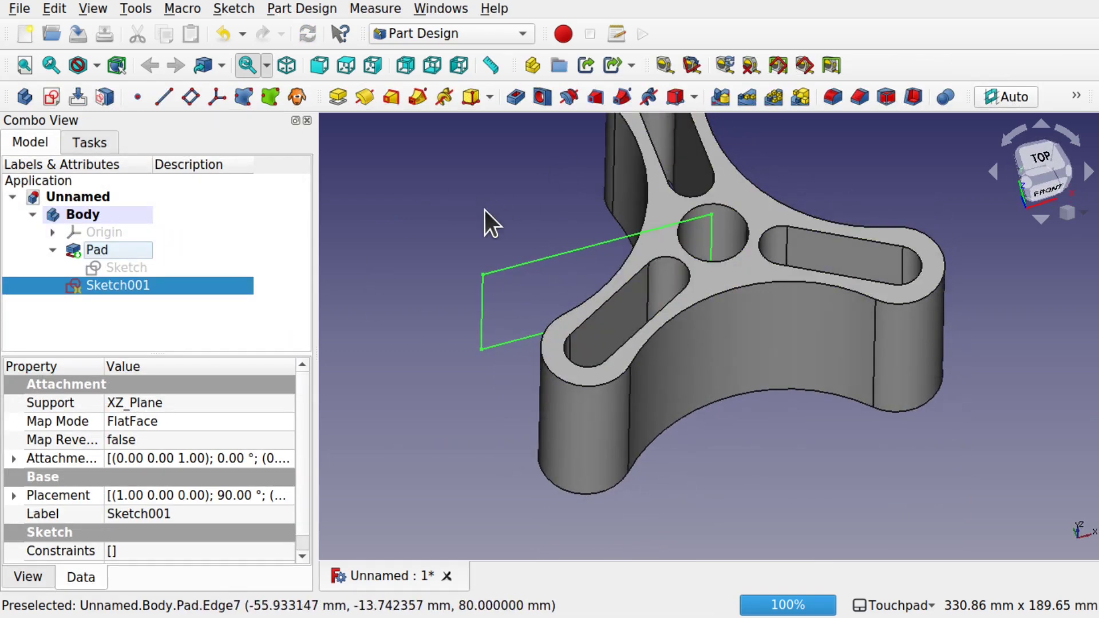
- Reopen the rectangle sketch to examine its axes and orientation relative to the solid, and close it
double_click(125, 286)
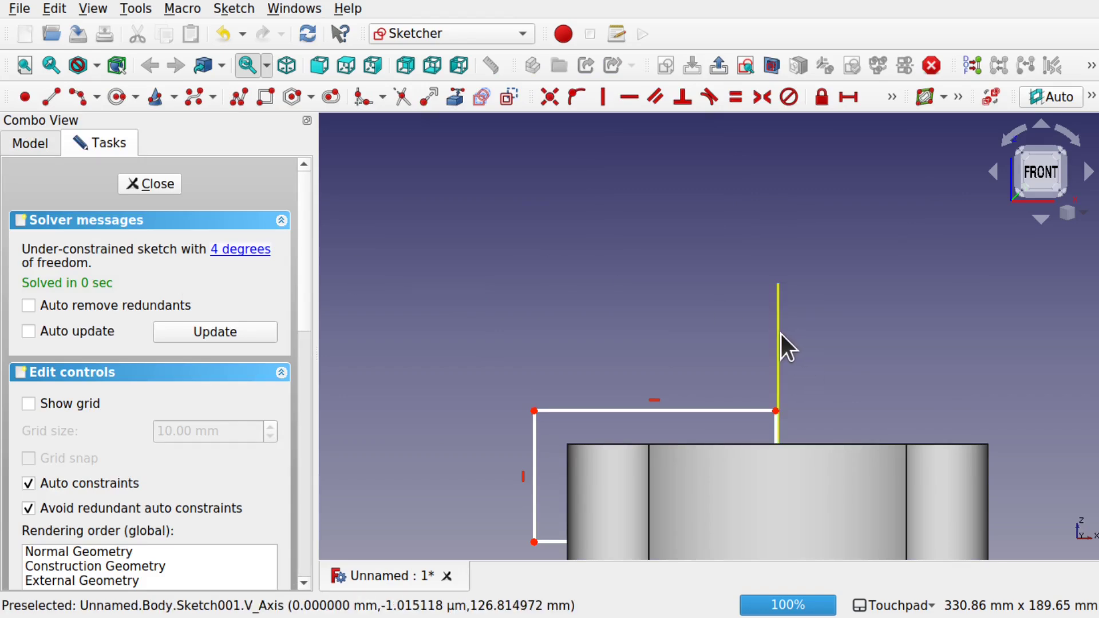
alt+drag(781, 334, 967, 474)
mouse_move(1014, 446)
alt+mouse_down()
mouse_move(903, 398)
mouse_move(933, 448)
mouse_move(888, 439)
mouse_move(874, 385)
mouse_move(928, 343)
mouse_move(889, 358)
alt+mouse_up()
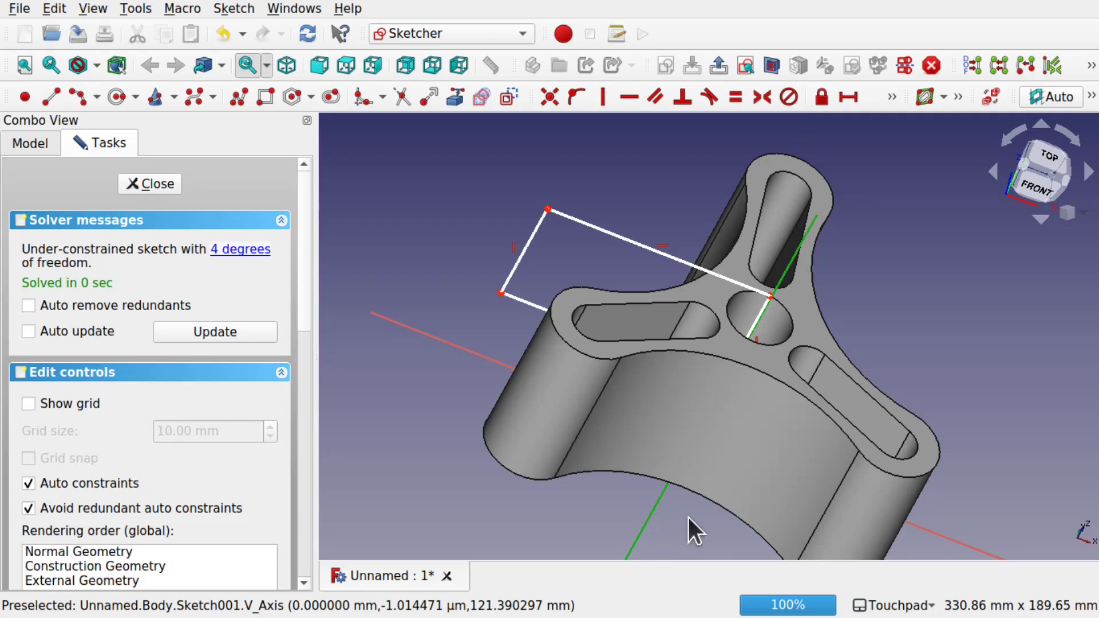
alt+drag(1006, 515, 1050, 521)
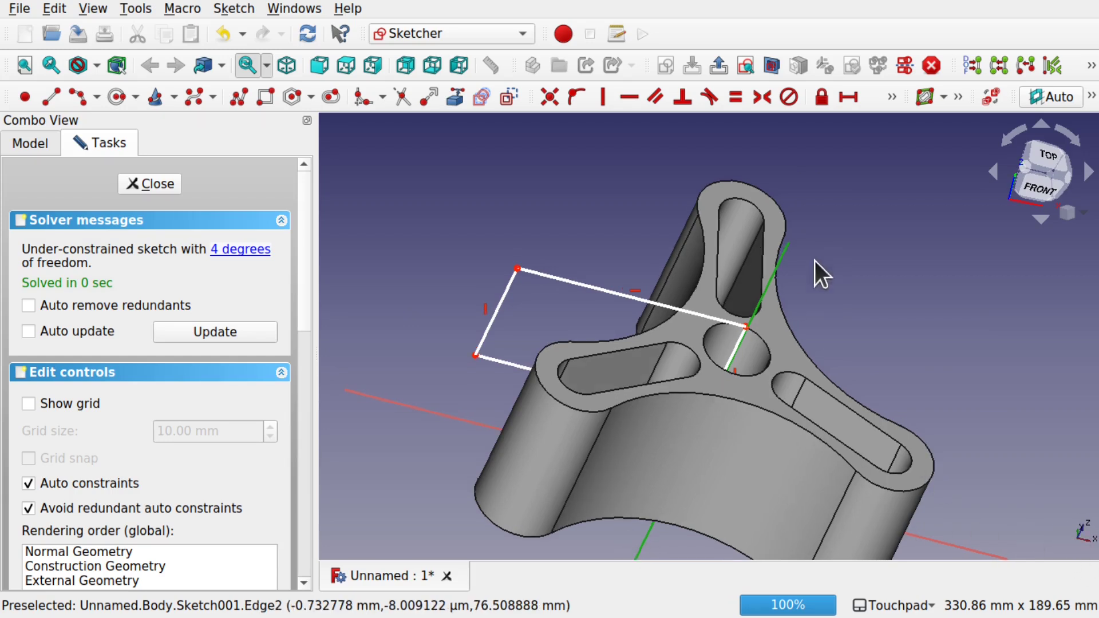
click(150, 184)
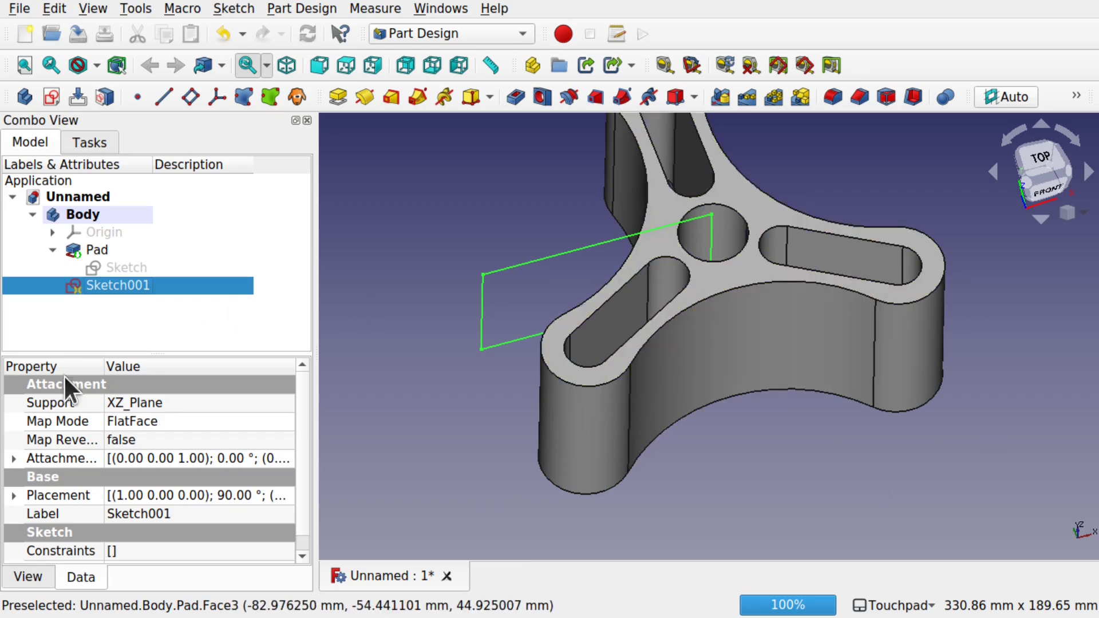
- Set the rectangle sketch's attachment offset axis to z 0 and y 1
click(13, 457)
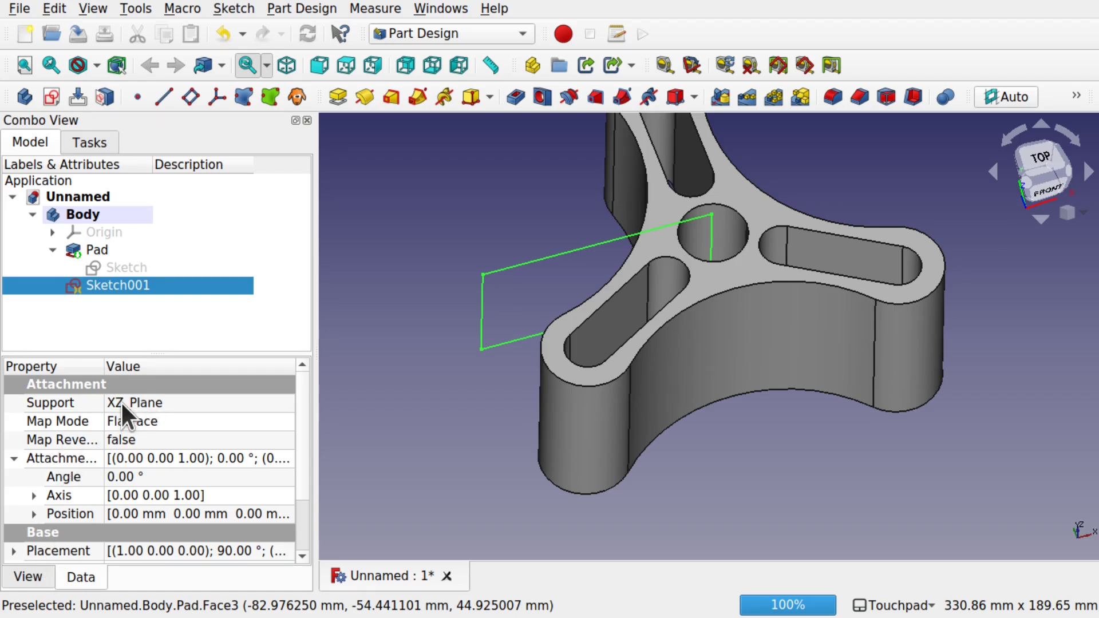
click(30, 493)
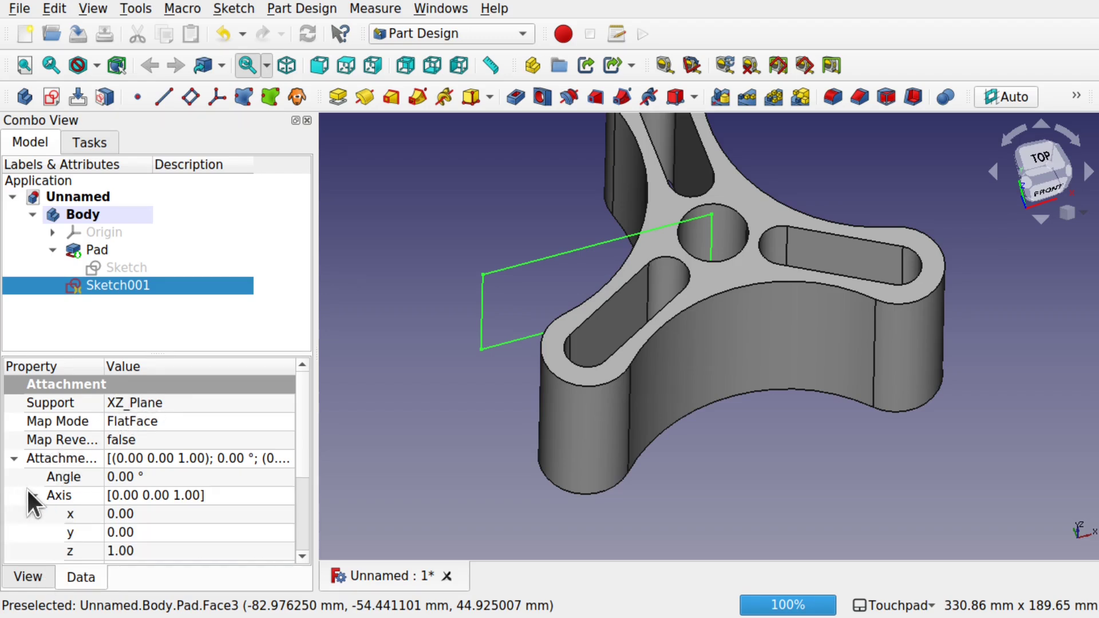
click(162, 551)
text(0)
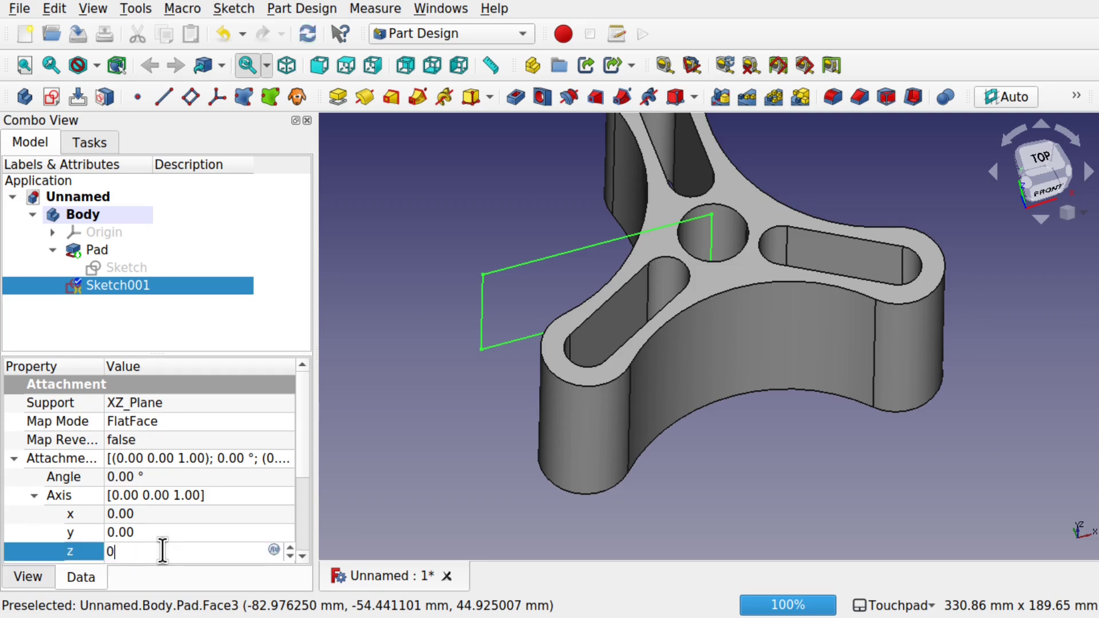
click(151, 528)
text(1)
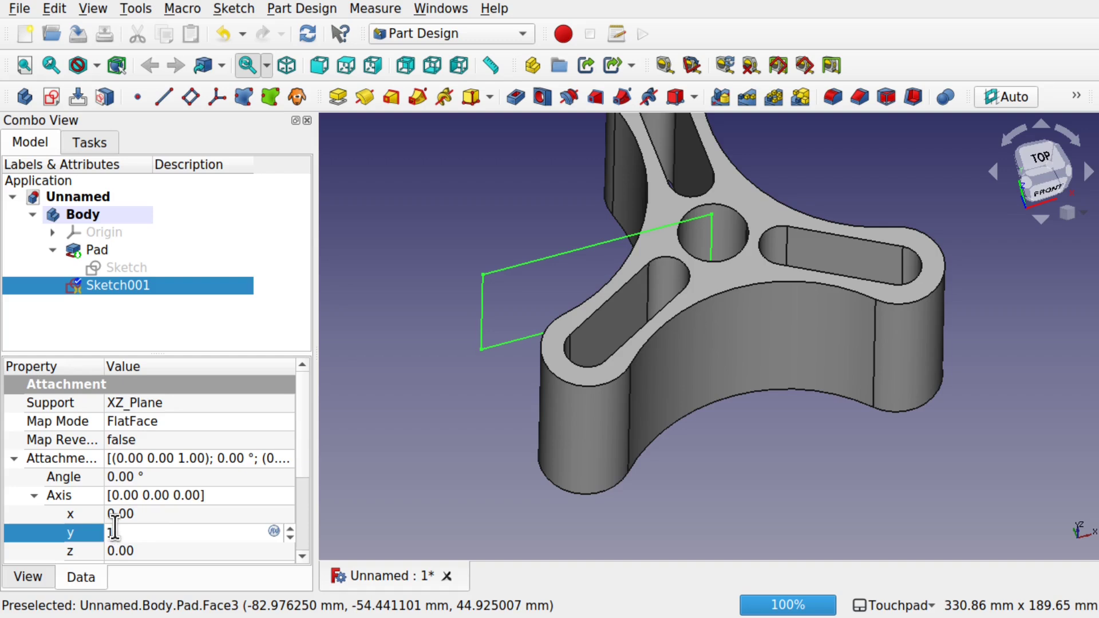
click(429, 432)
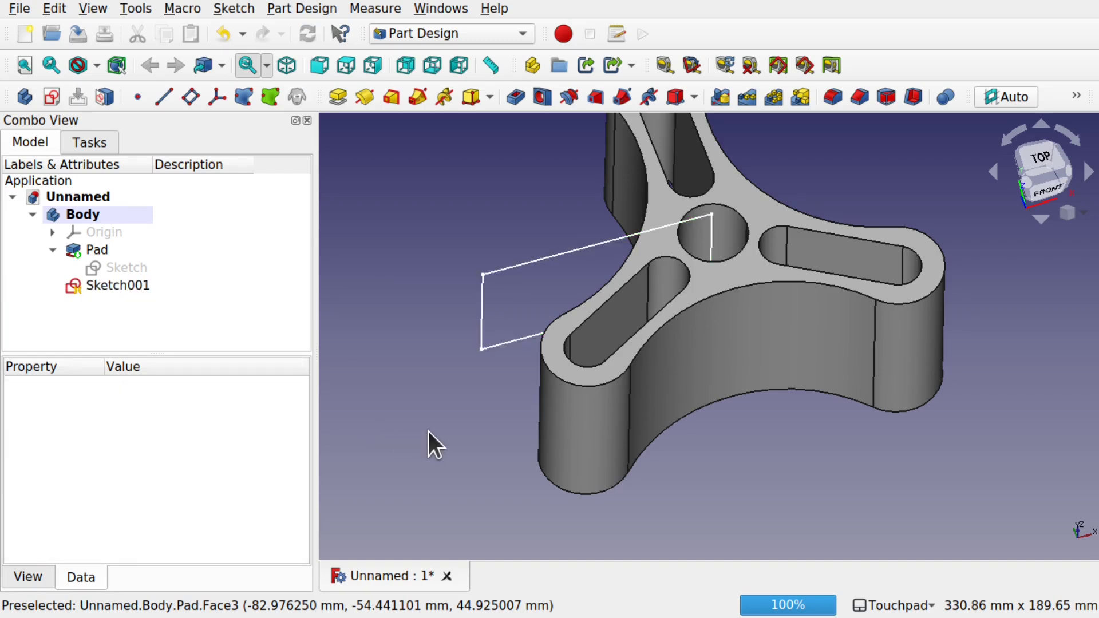
click(117, 285)
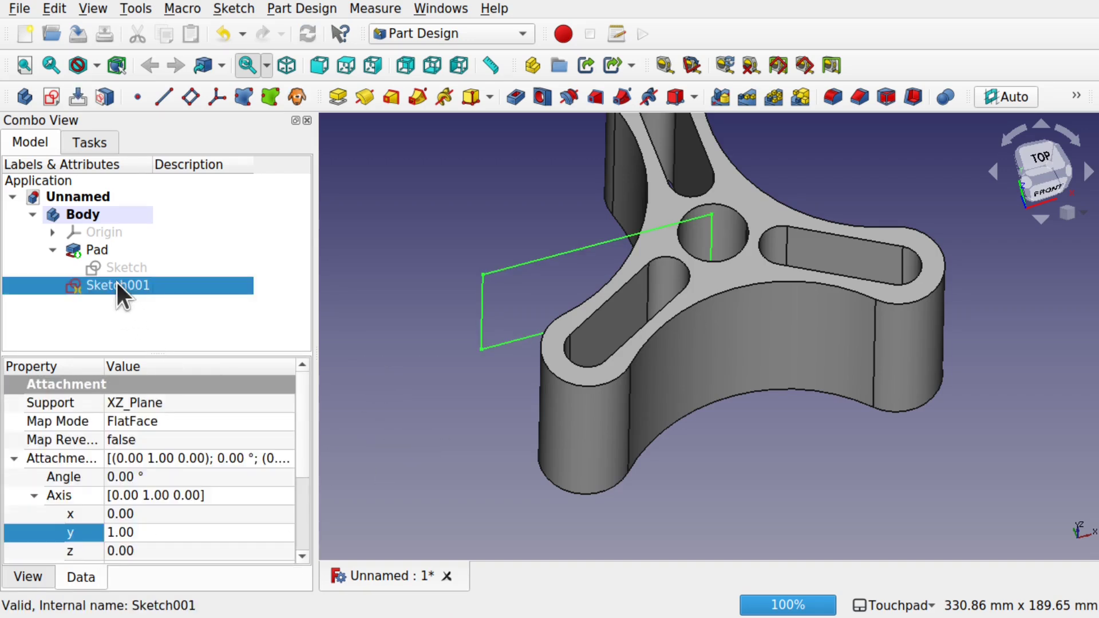
- Set the rectangle sketch's attachment angle to 30° so that it lines up with one arm in plan view
click(157, 475)
scroll(157, 476, up, 20)
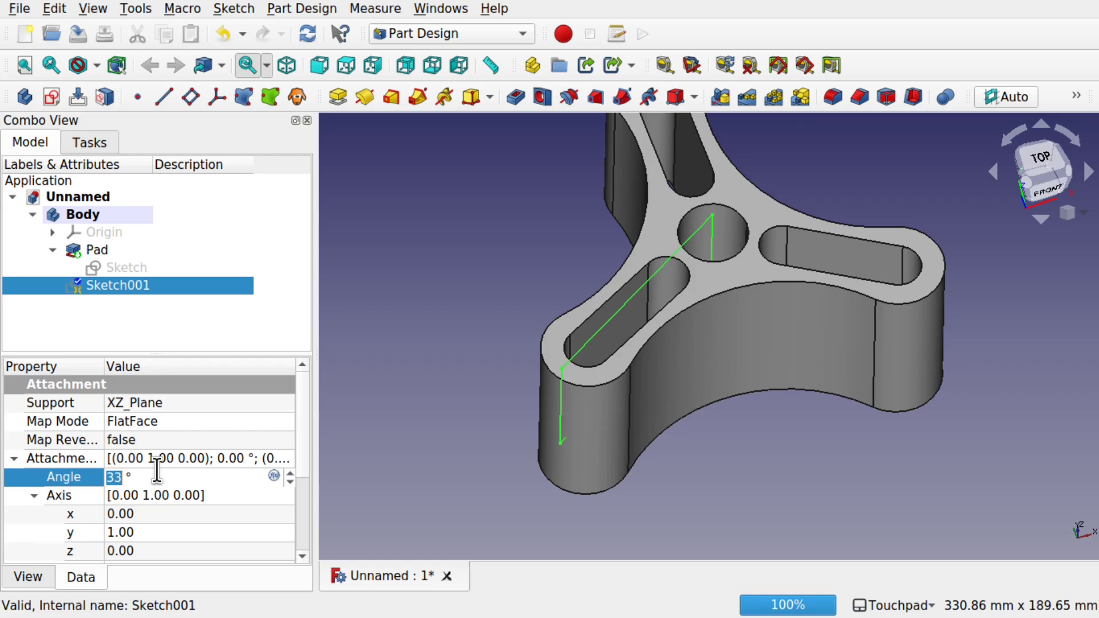
alt+drag(564, 367, 605, 418)
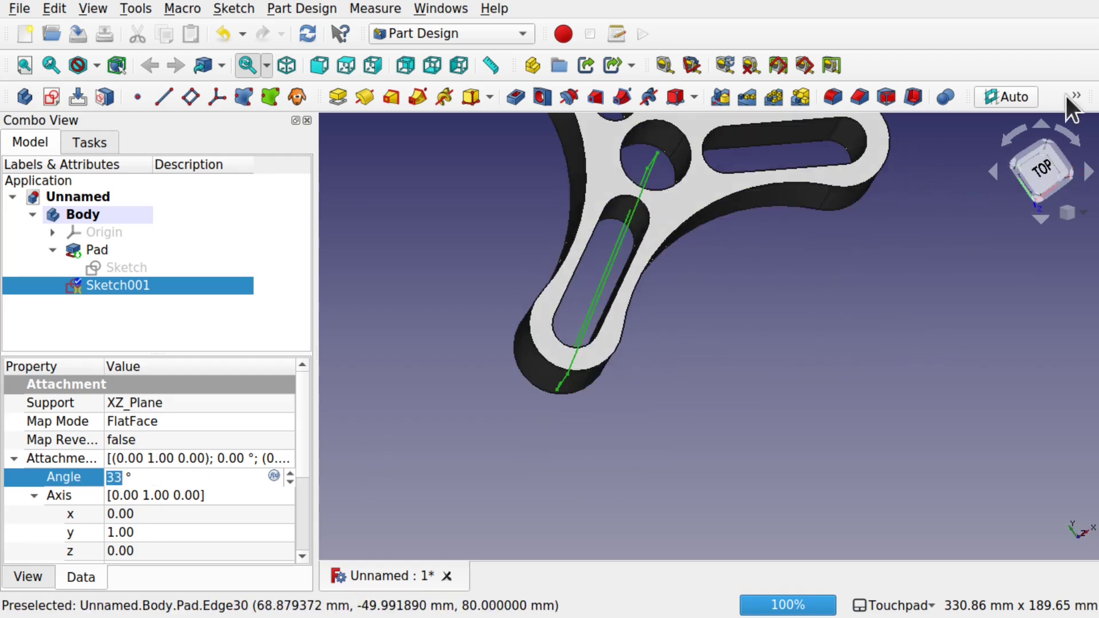
click(1043, 170)
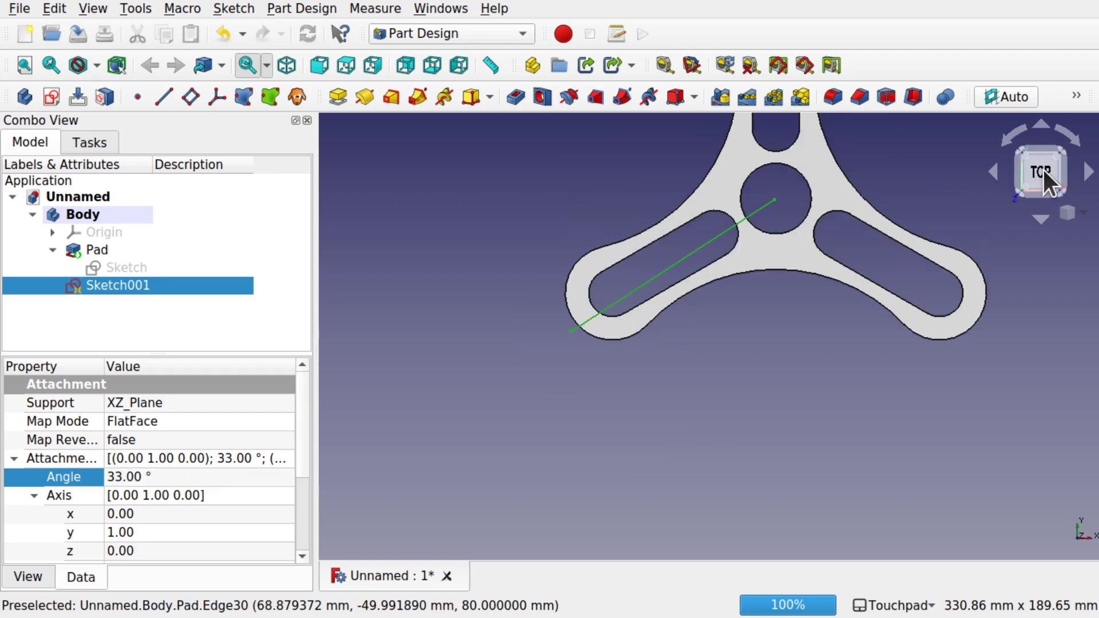
click(208, 476)
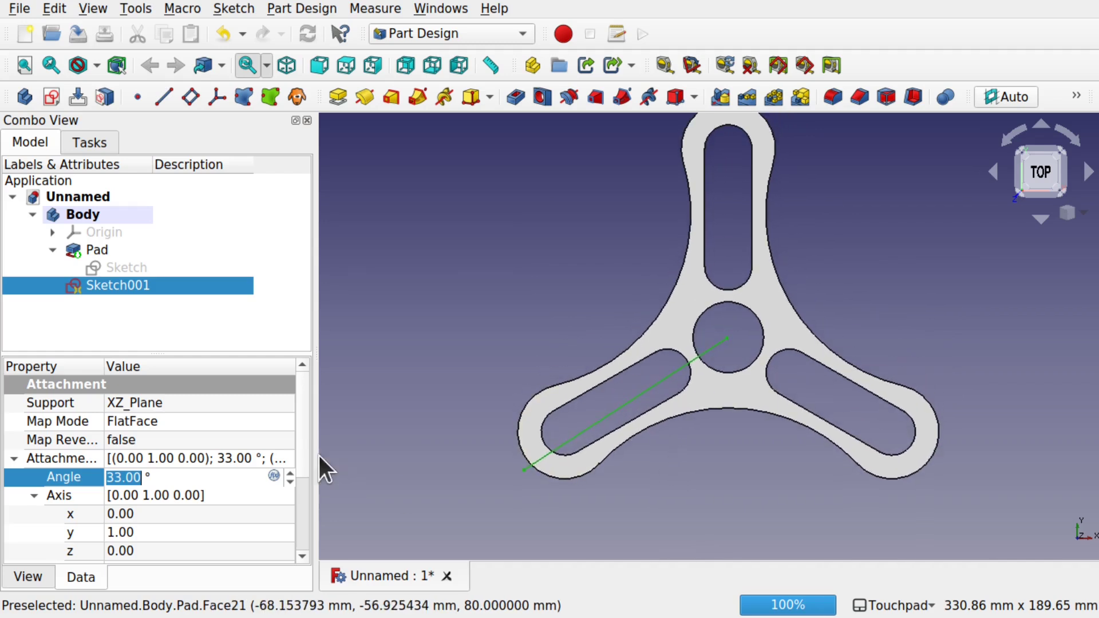
scroll(193, 482, up, 1)
scroll(193, 483, down, 4)
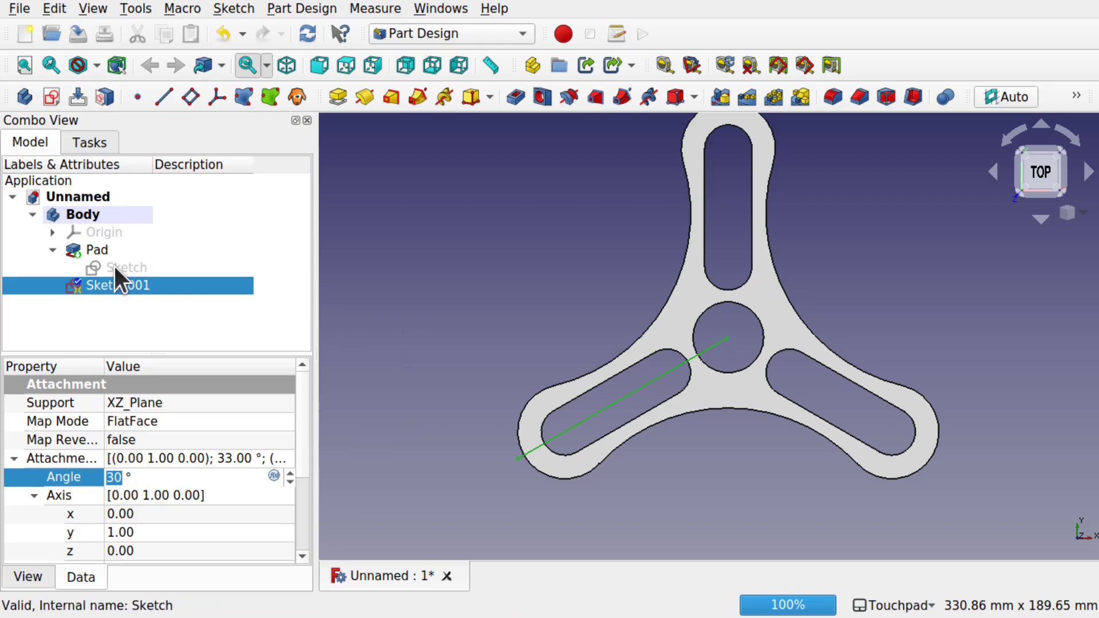
- Reopen the rectangle sketch with the solid cut away at the sketch plane, and delete the existing rectangle
double_click(117, 290)
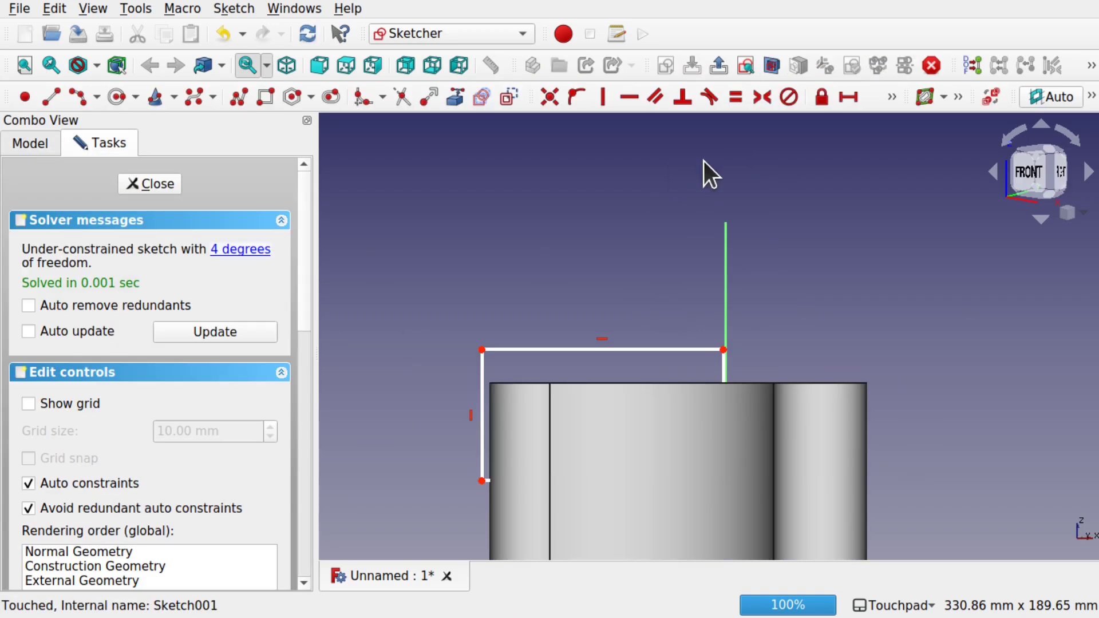
middle_drag(606, 328, 633, 368)
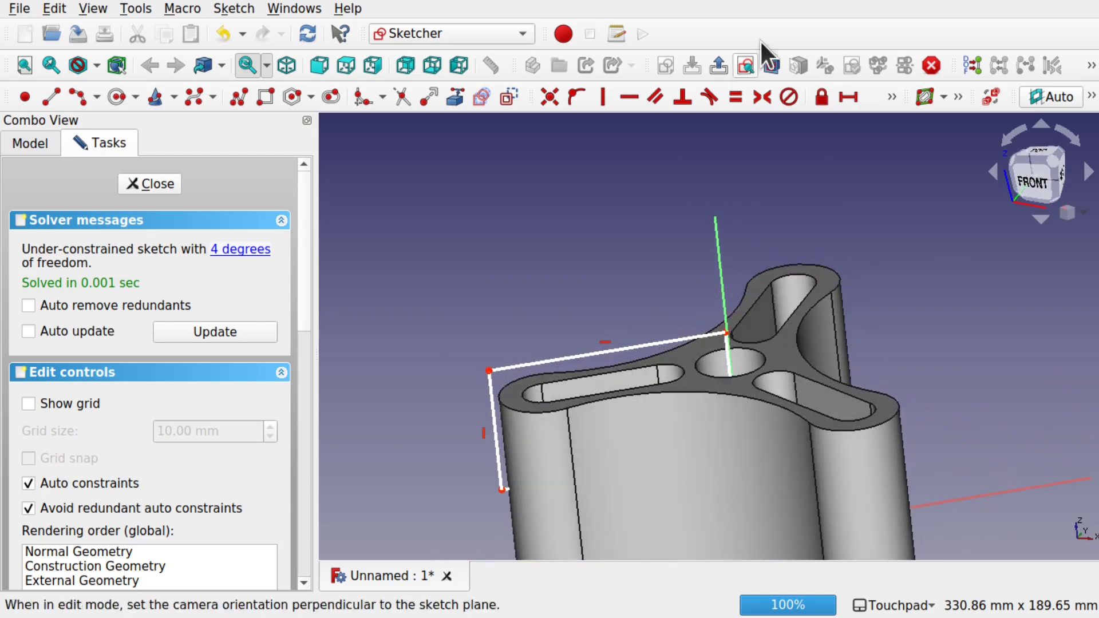
click(771, 60)
mouse_move(675, 405)
middle_down()
mouse_move(624, 271)
mouse_move(590, 282)
mouse_move(626, 252)
mouse_move(643, 256)
middle_up()
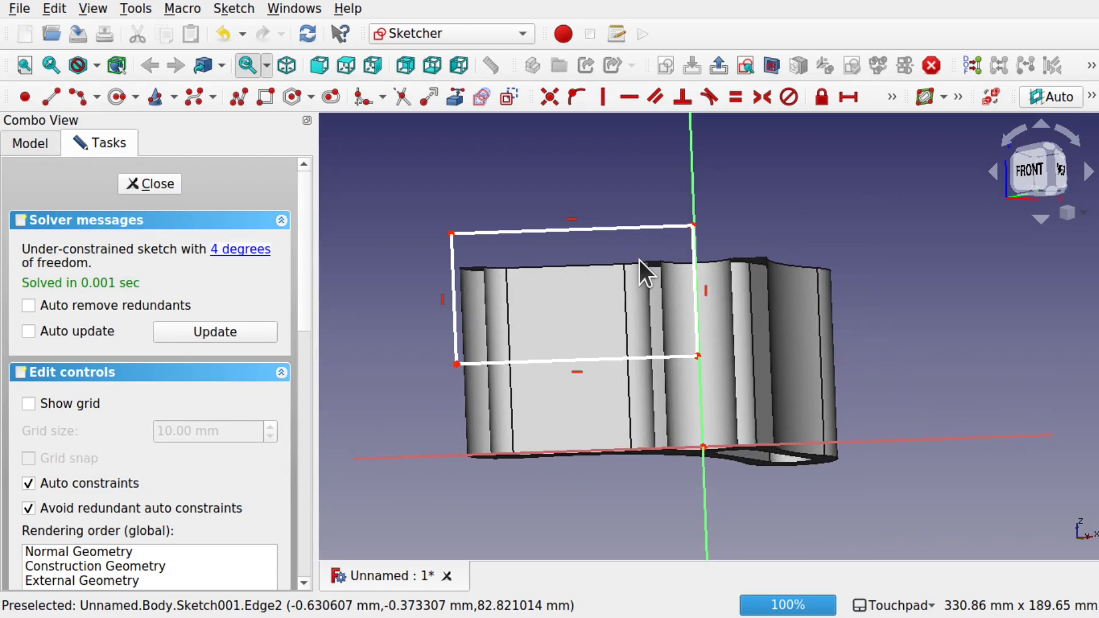
mouse_move(699, 278)
mouse_down()
mouse_move(569, 280)
mouse_move(681, 280)
mouse_move(683, 270)
mouse_up()
mouse_move(683, 269)
middle_down()
mouse_move(668, 345)
mouse_move(681, 336)
middle_up()
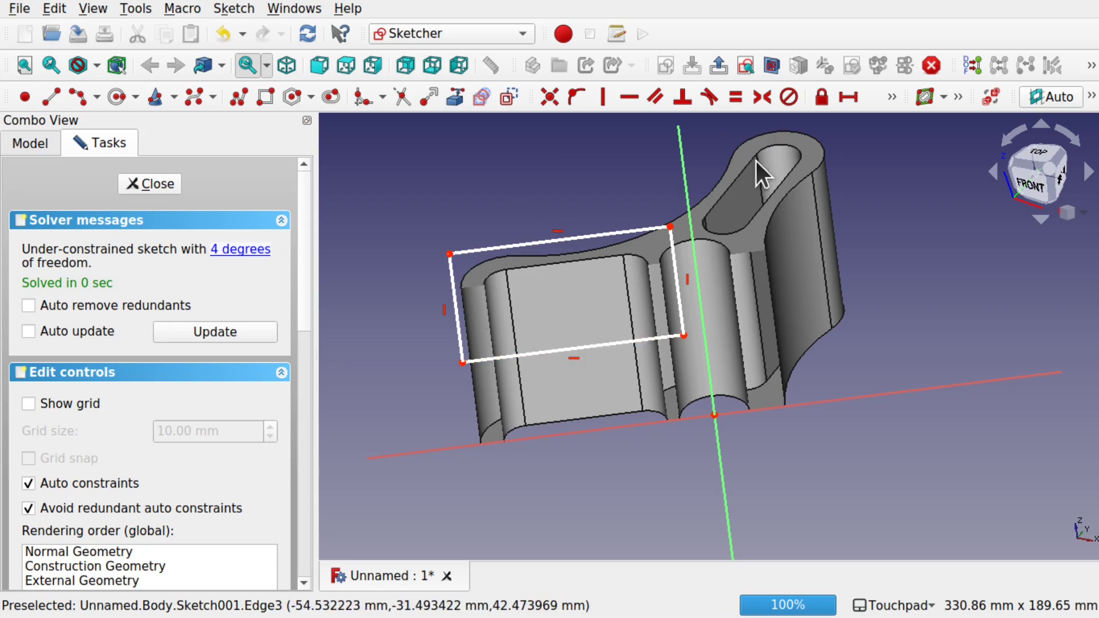
drag(385, 208, 731, 378)
key(Delete)
mouse_move(727, 339)
middle_down()
mouse_move(709, 250)
mouse_move(650, 368)
mouse_move(641, 362)
middle_up()
key(0)
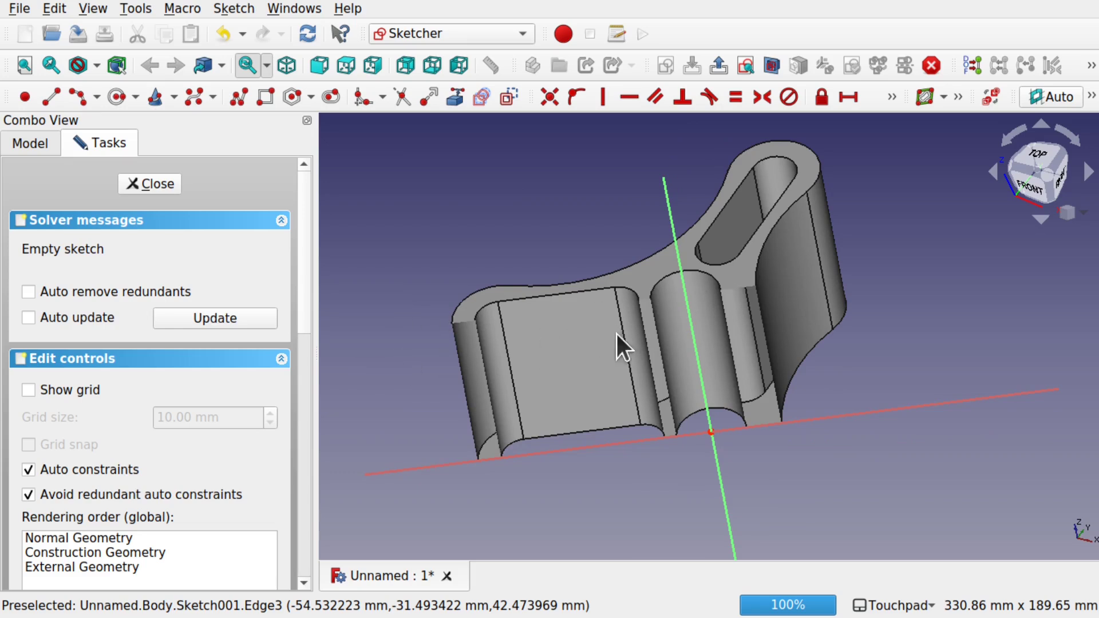
- Draw a rectangle about 116.5 by 96.3 mm with one side on the vertical axis, pull its outer edge inside the arm, and close the sketch
click(265, 96)
click(399, 247)
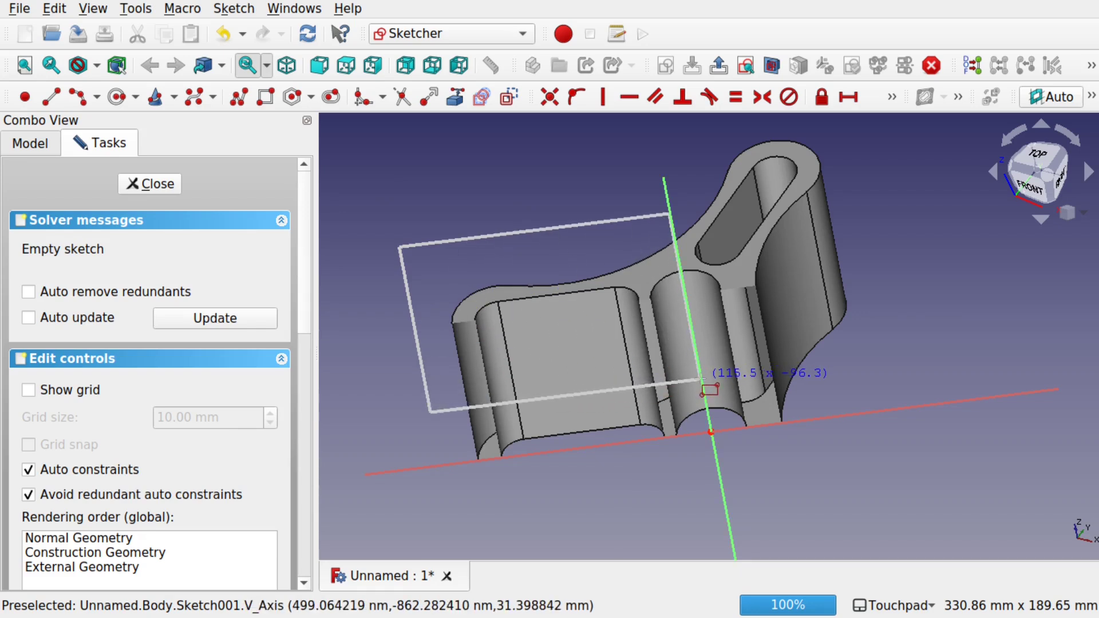
click(700, 378)
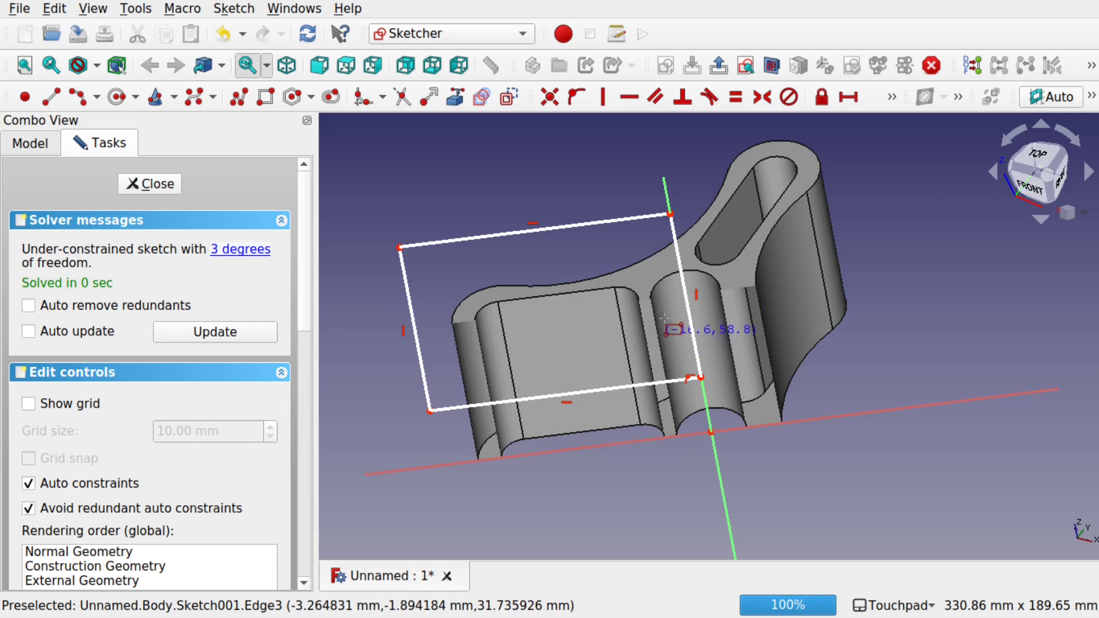
key(1)
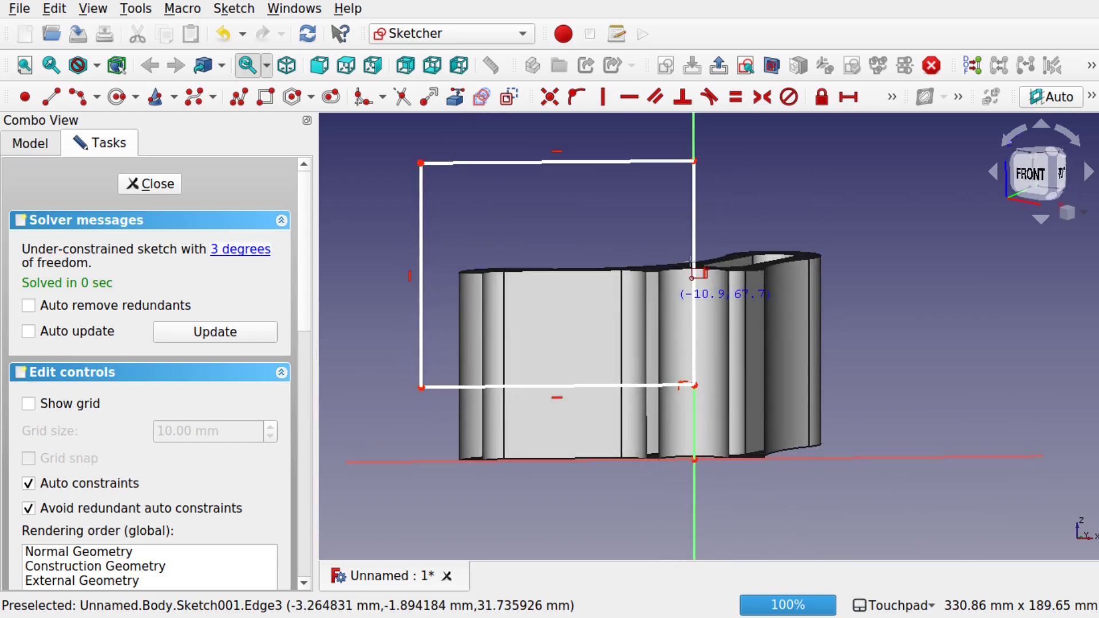
key(Escape)
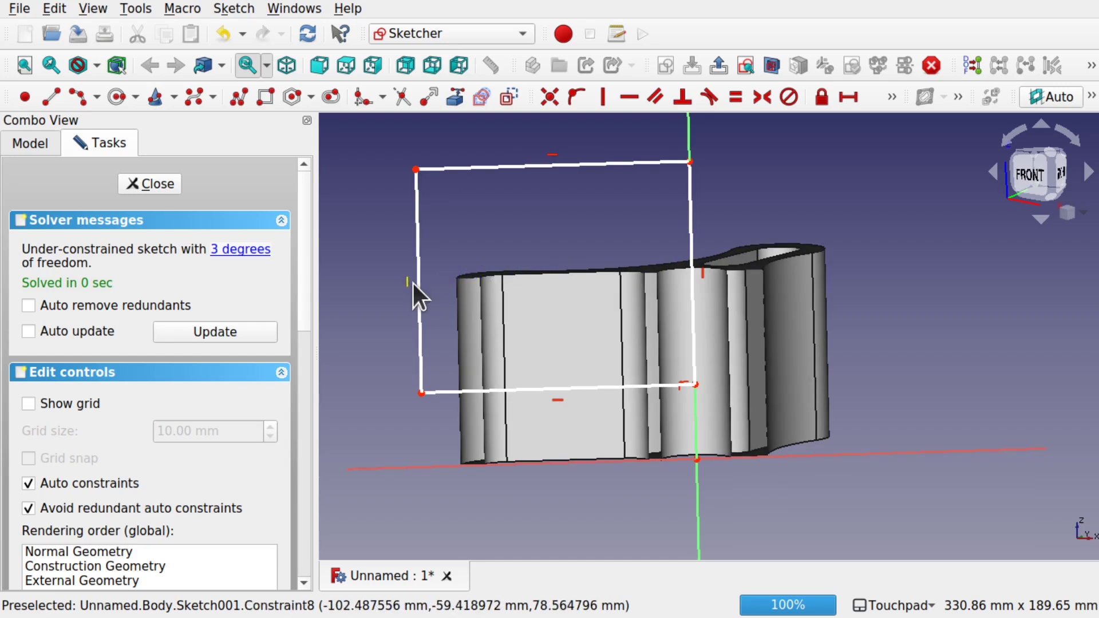
drag(428, 262, 492, 250)
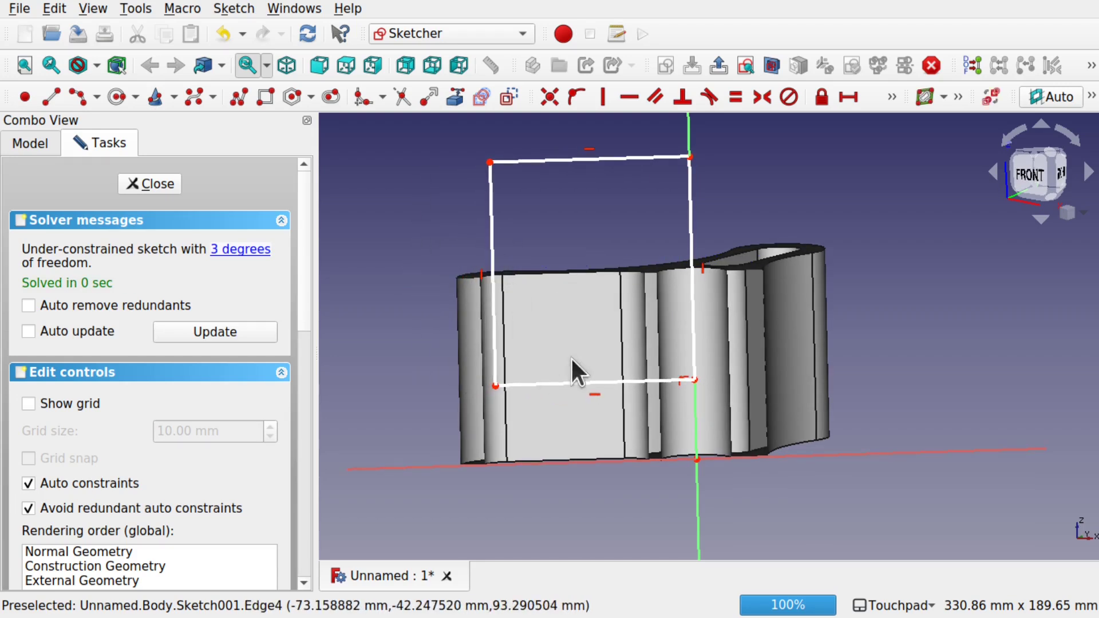
click(156, 184)
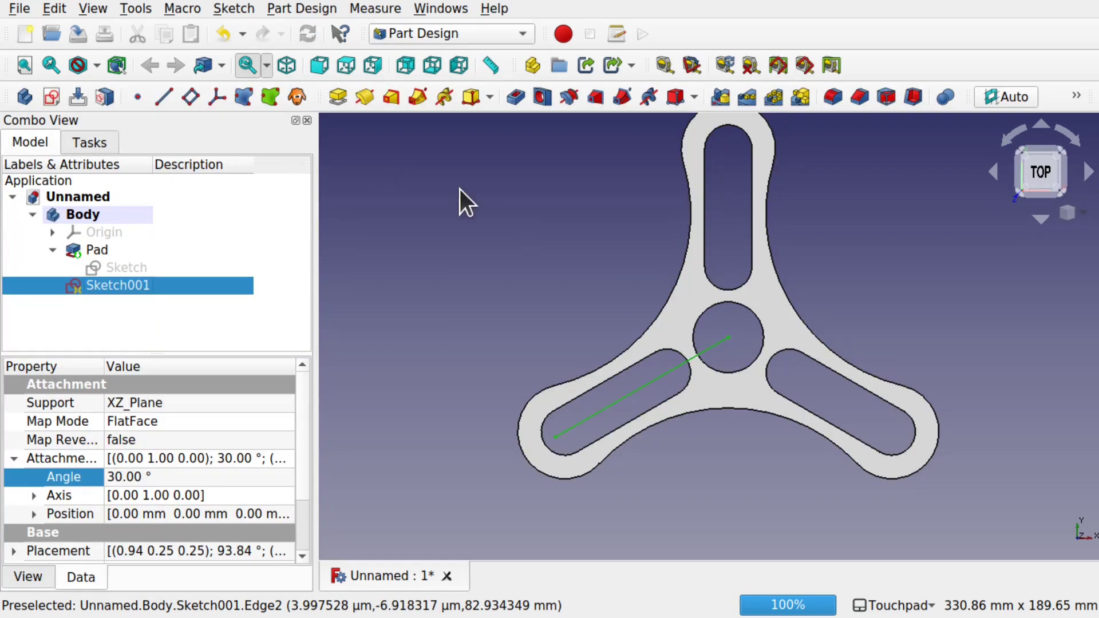
- Create a 360° reversed groove from the rectangle sketch around its vertical axis
mouse_move(612, 308)
middle_down()
mouse_move(675, 258)
mouse_move(773, 331)
mouse_move(717, 206)
mouse_move(674, 205)
middle_up()
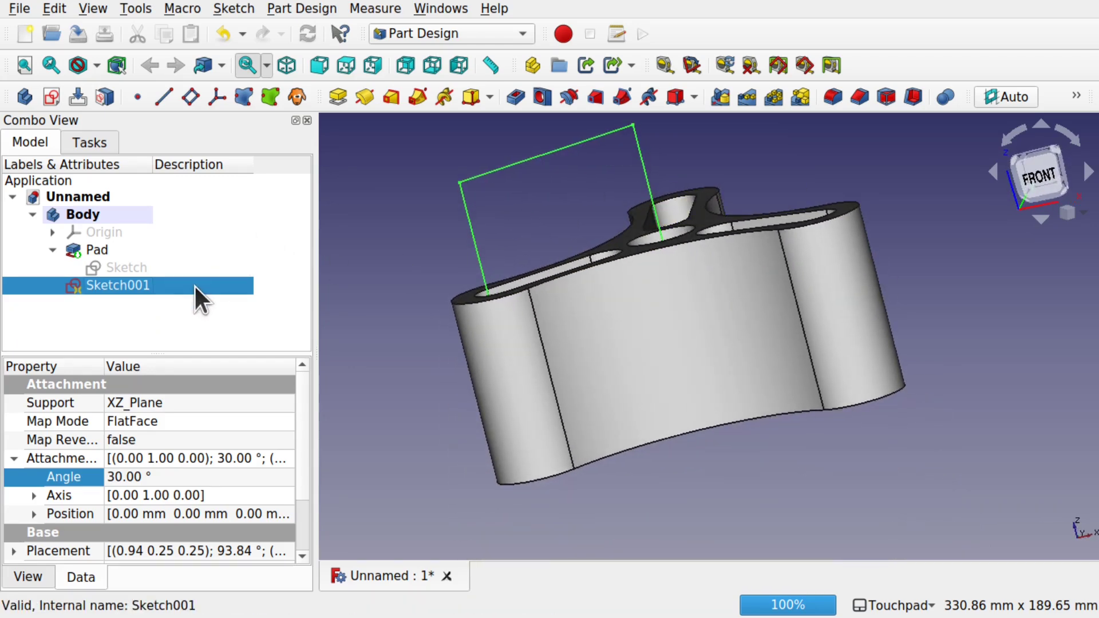
click(304, 11)
mouse_move(420, 216)
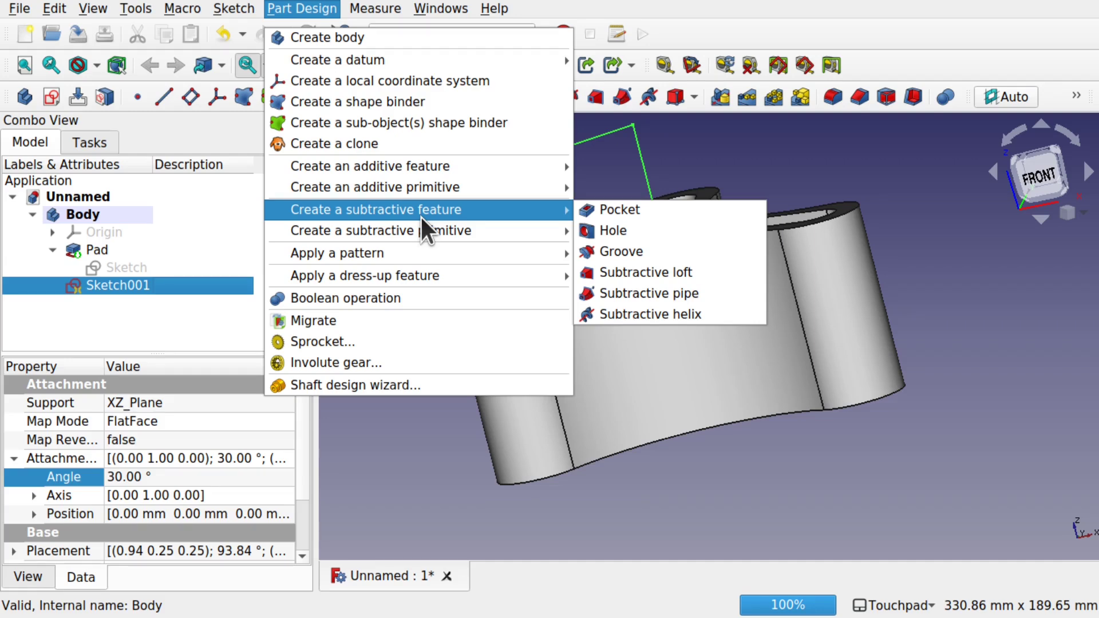
click(603, 248)
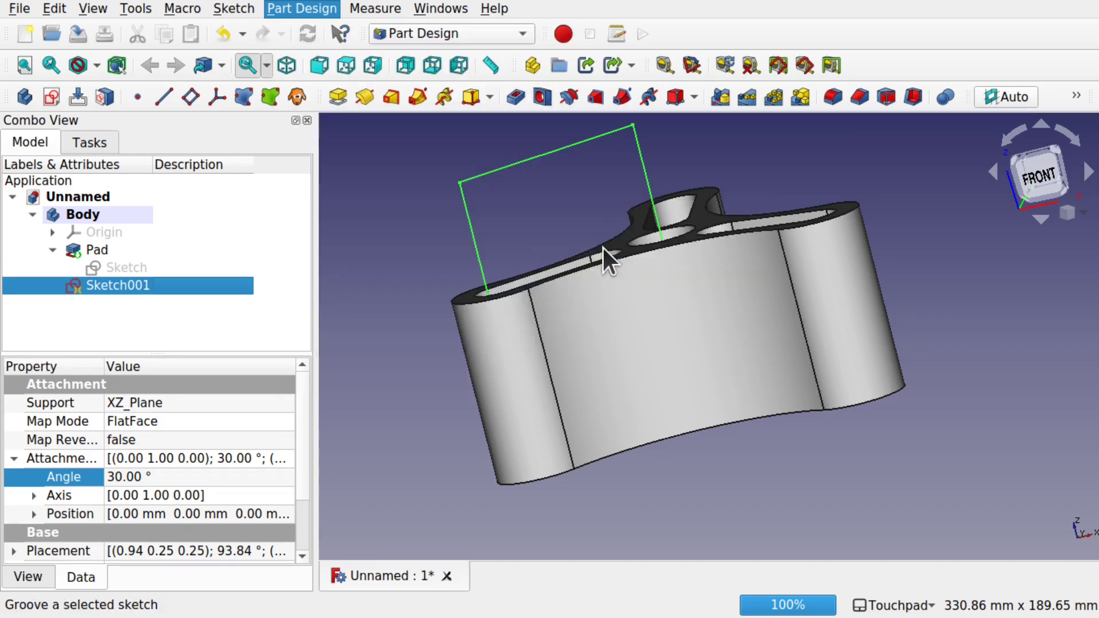
middle_drag(603, 249, 619, 275)
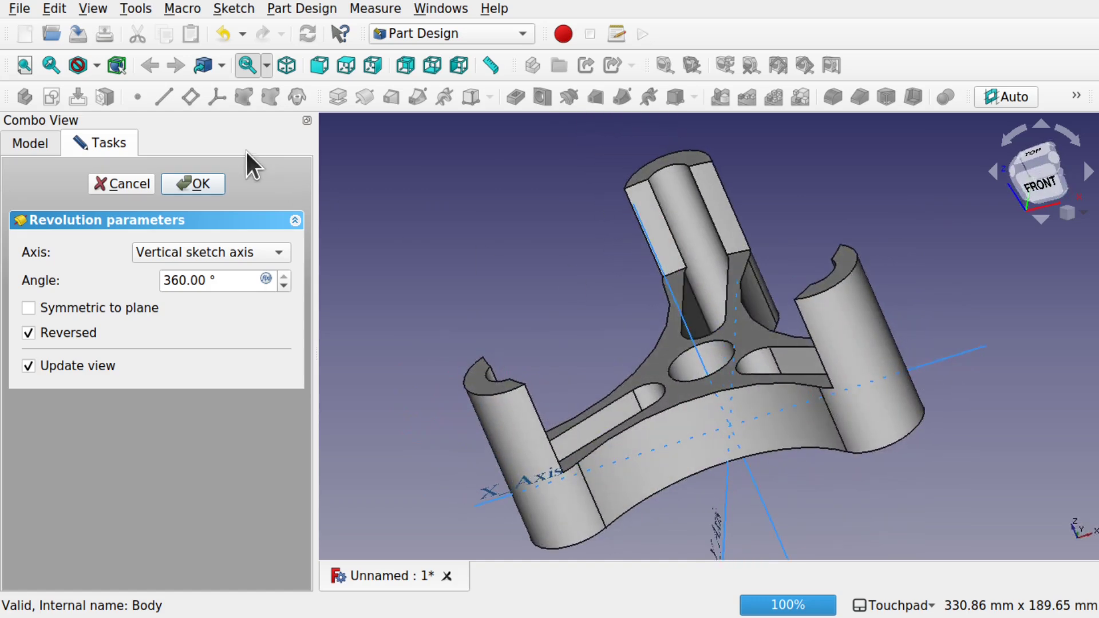
- Briefly show the pad's sketch, and display the groove's profile sketch to examine how it relates to the cut
click(32, 146)
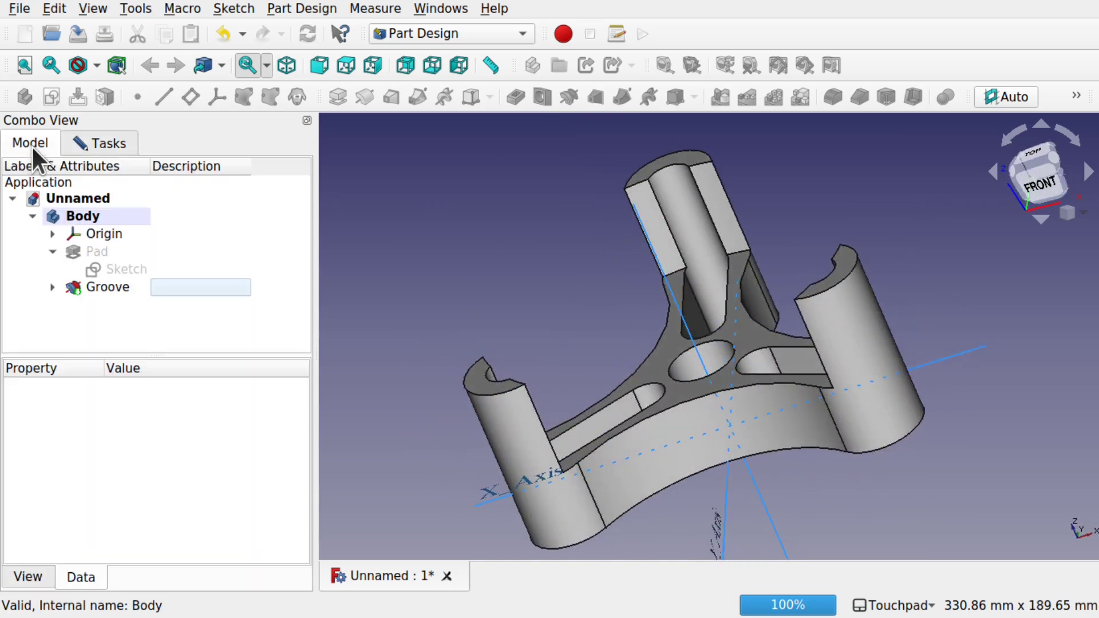
click(107, 143)
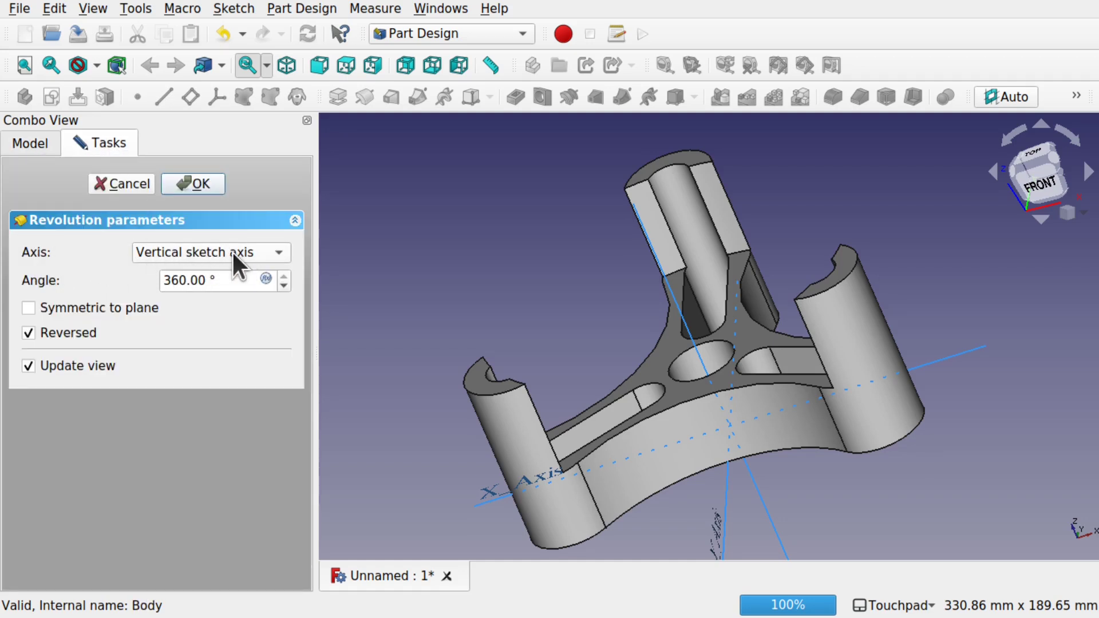
click(26, 142)
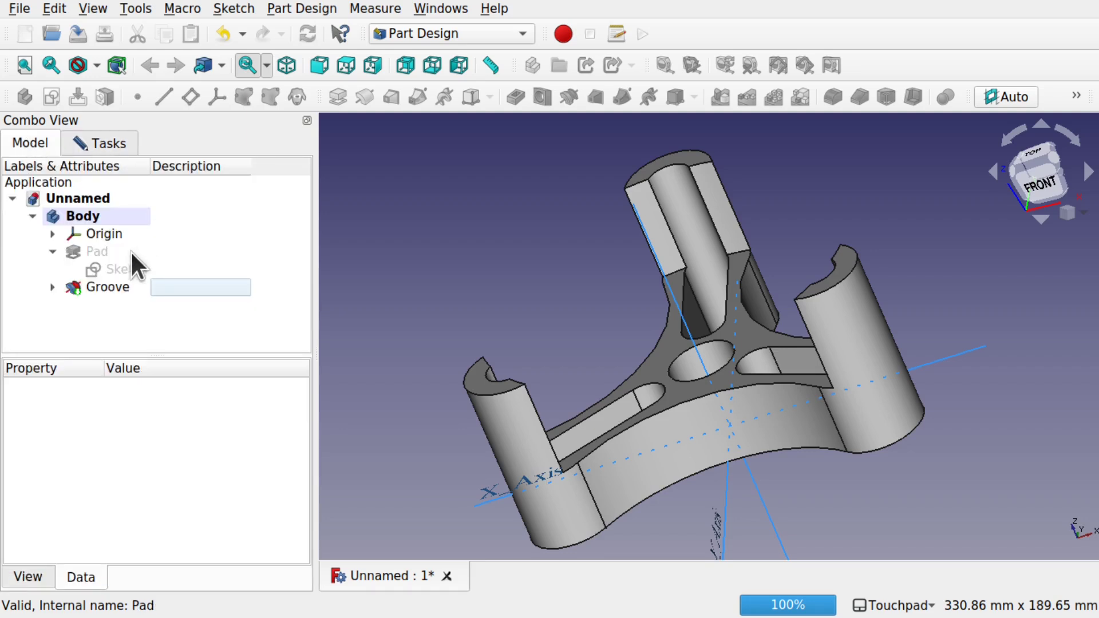
click(122, 268)
key(space)
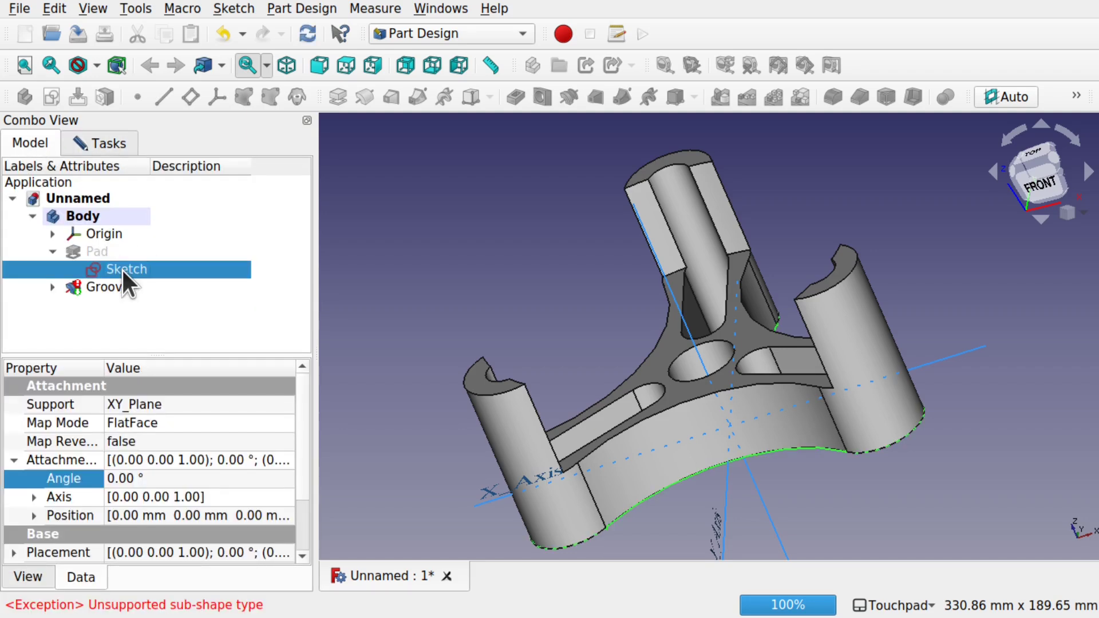
key(space)
click(52, 287)
click(130, 302)
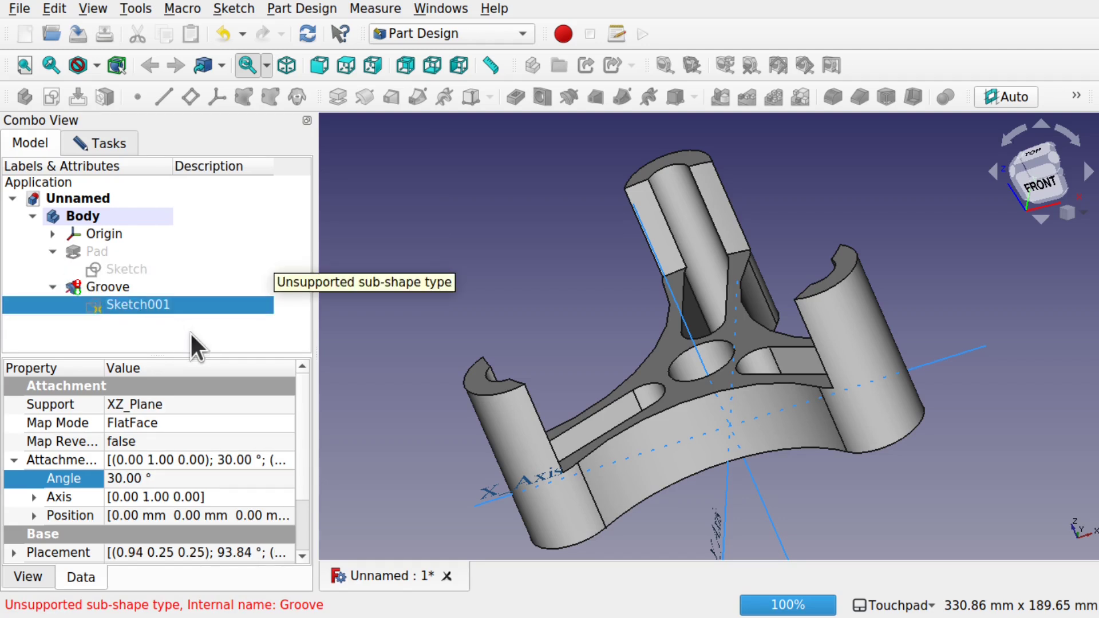
key(space)
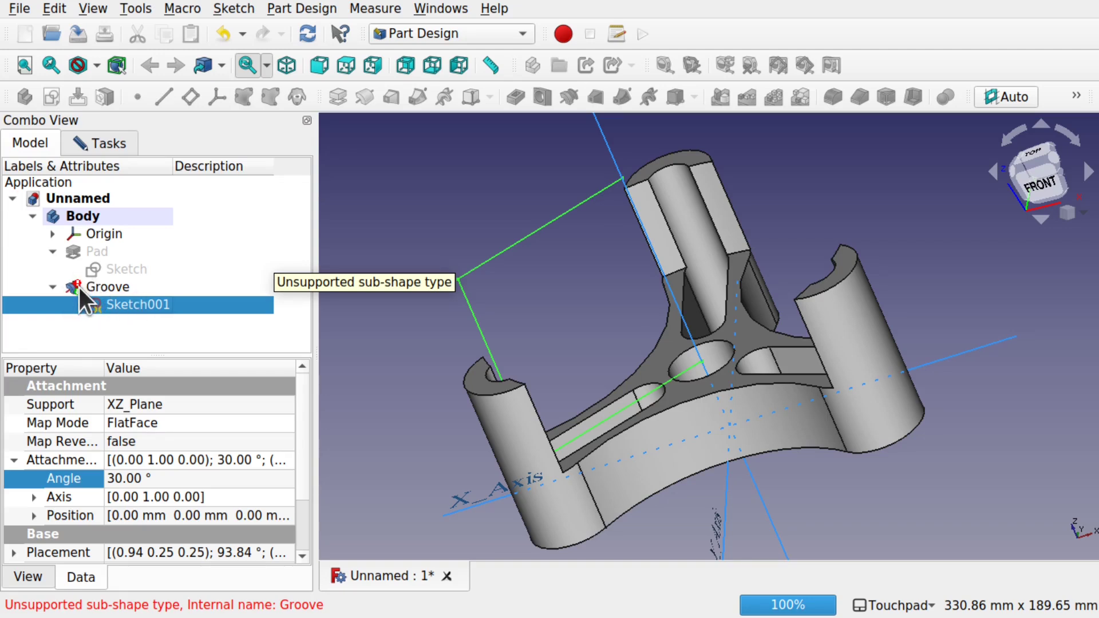
click(114, 137)
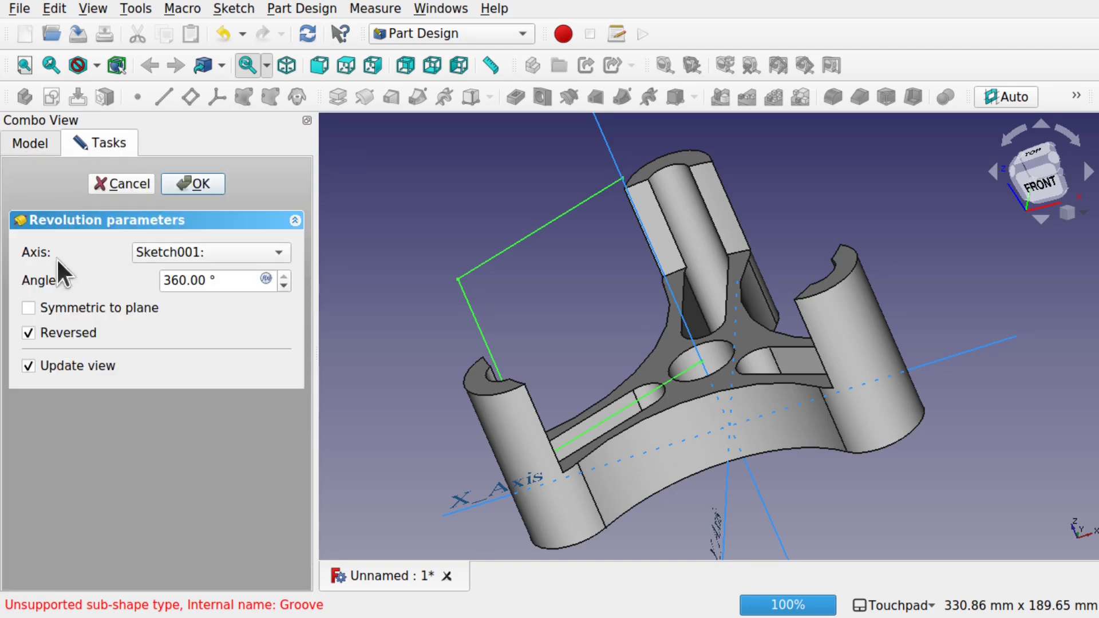
mouse_move(544, 229)
shift+mouse_down()
mouse_move(596, 238)
mouse_move(658, 302)
mouse_move(599, 206)
mouse_move(548, 221)
shift+mouse_up()
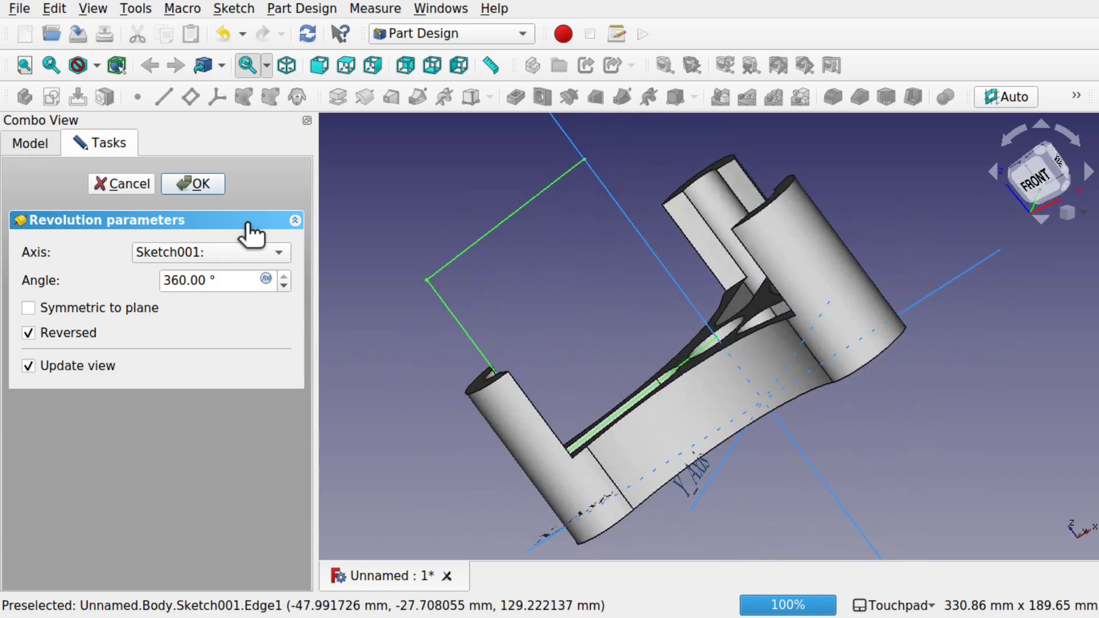
- Set the groove's revolution axis to the vertical sketch axis and accept the feature
click(238, 252)
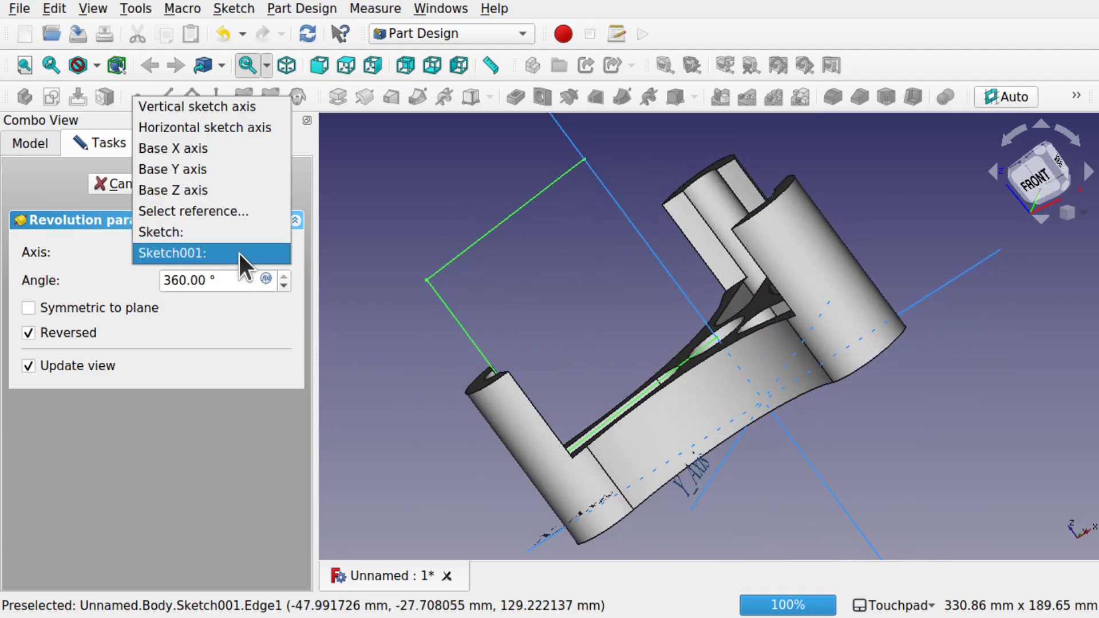
click(225, 108)
mouse_move(527, 135)
shift+mouse_down()
mouse_move(611, 228)
mouse_move(675, 221)
mouse_move(650, 252)
mouse_move(656, 279)
mouse_move(606, 189)
mouse_move(658, 221)
mouse_move(630, 213)
shift+mouse_up()
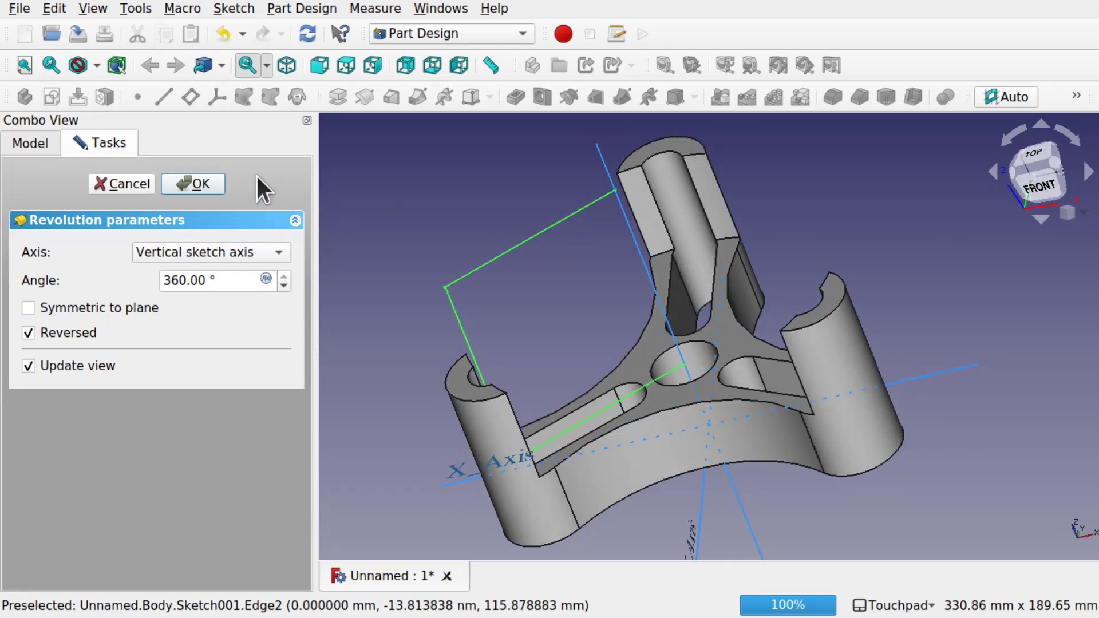
click(193, 183)
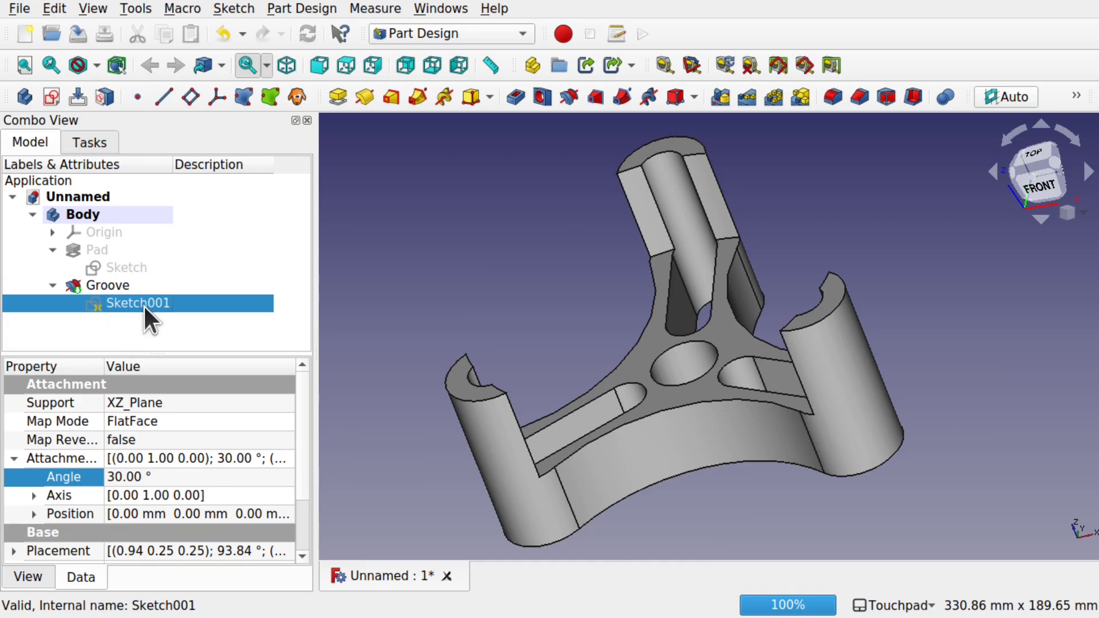
- Sweep the attachment offset angle of the groove's displayed profile sketch through a full turn to 395°, and return it to 30°
key(space)
mouse_move(552, 297)
mouse_down()
mouse_move(678, 358)
mouse_move(593, 361)
mouse_move(613, 368)
mouse_move(603, 296)
mouse_move(606, 335)
mouse_up()
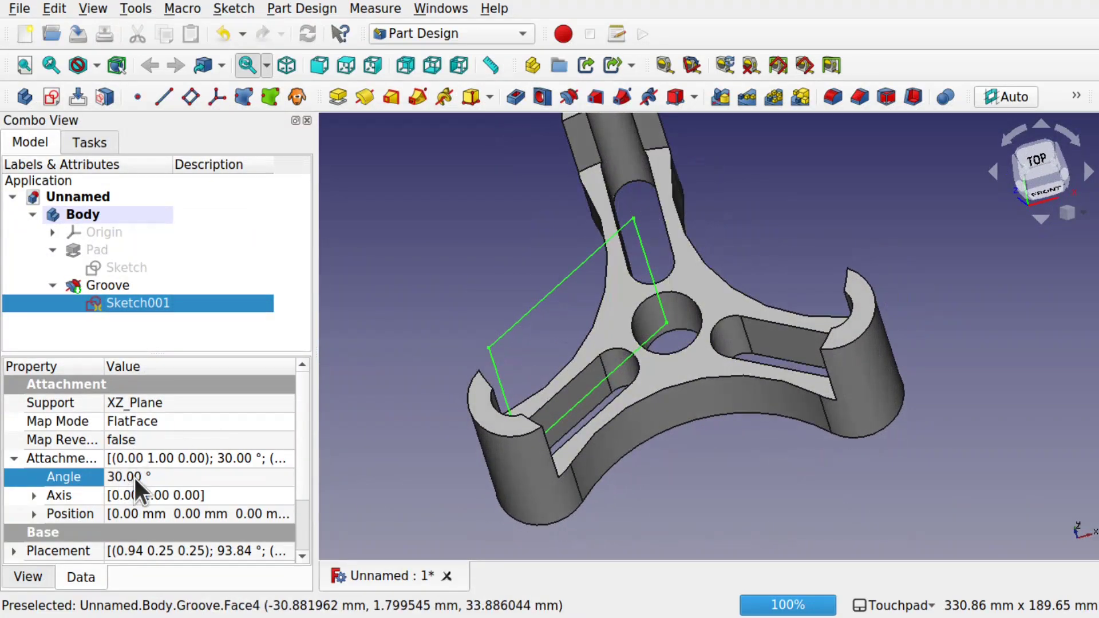
click(164, 477)
scroll(164, 477, up, 1)
scroll(164, 477, up, 20)
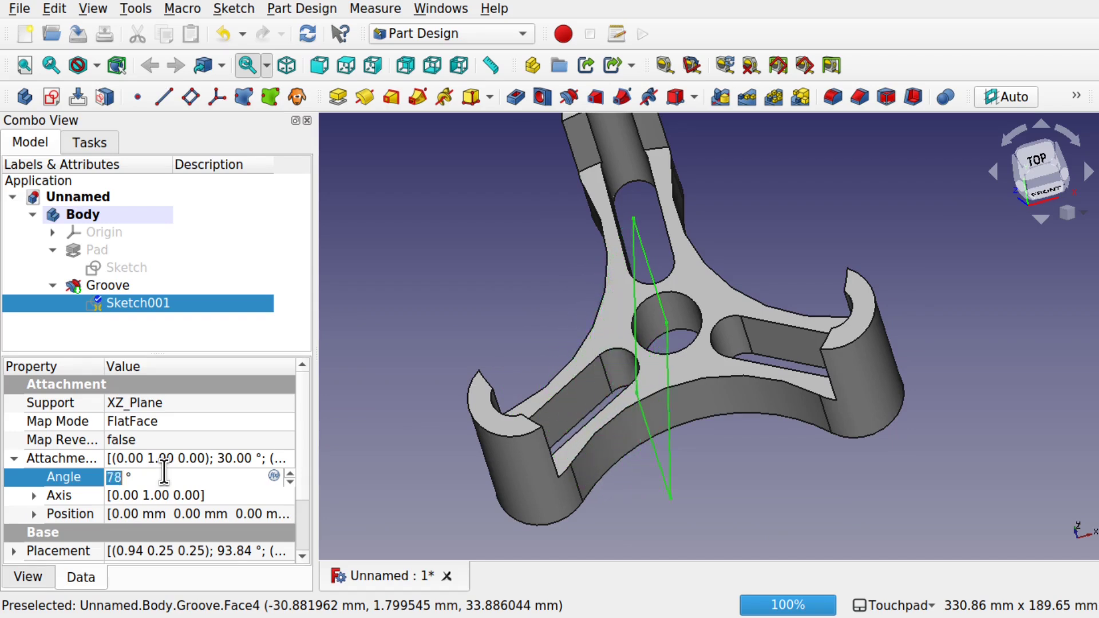
scroll(164, 477, up, 20)
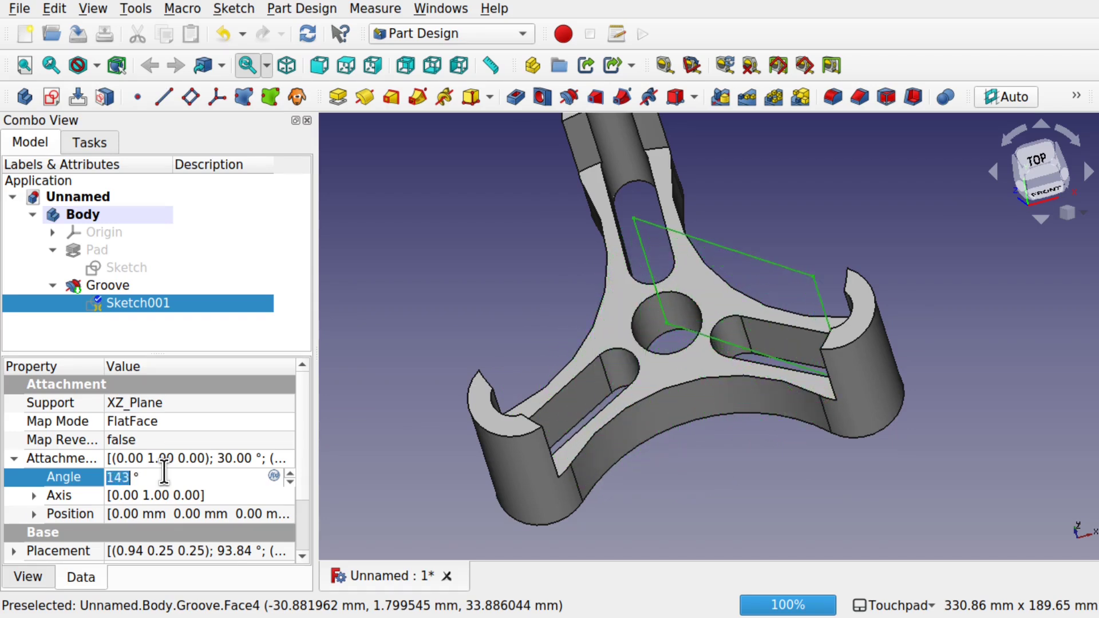
scroll(164, 476, up, 20)
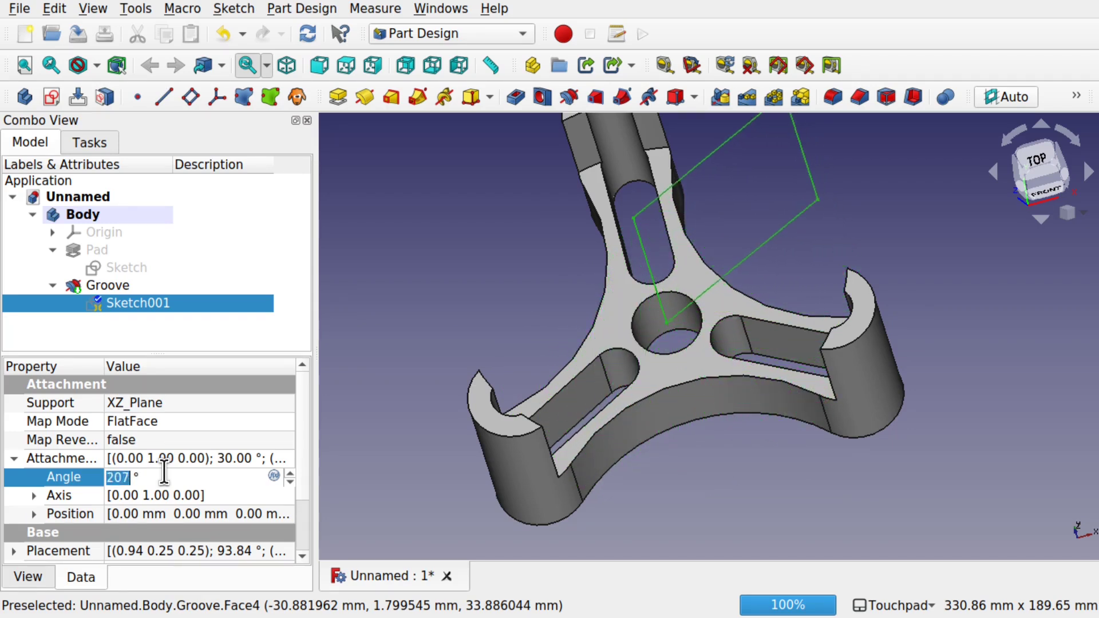
scroll(165, 477, up, 20)
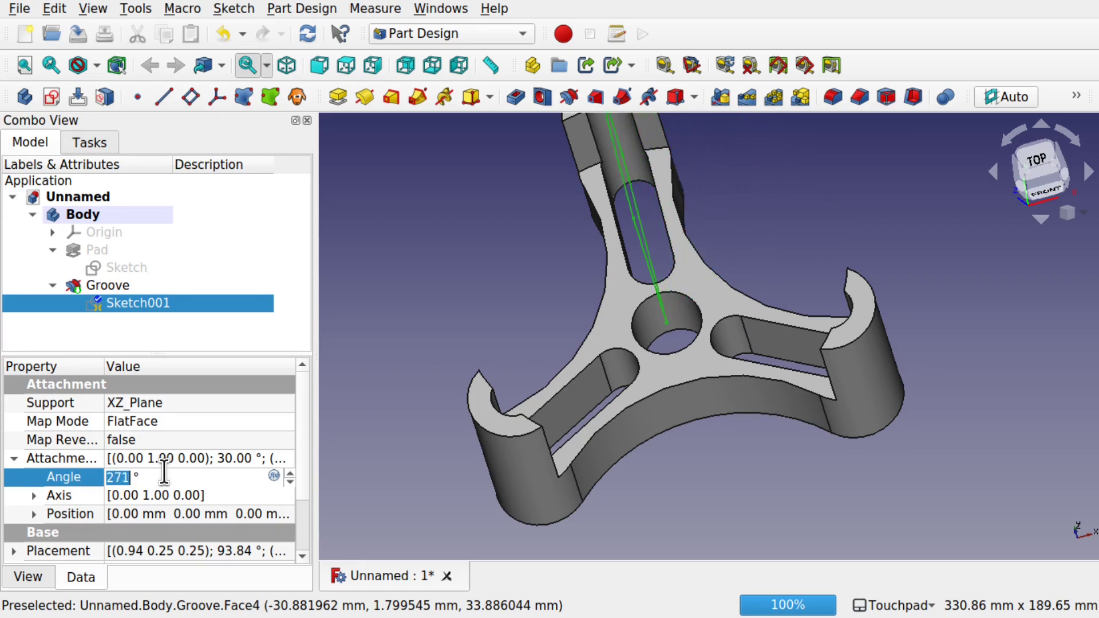
scroll(165, 477, up, 20)
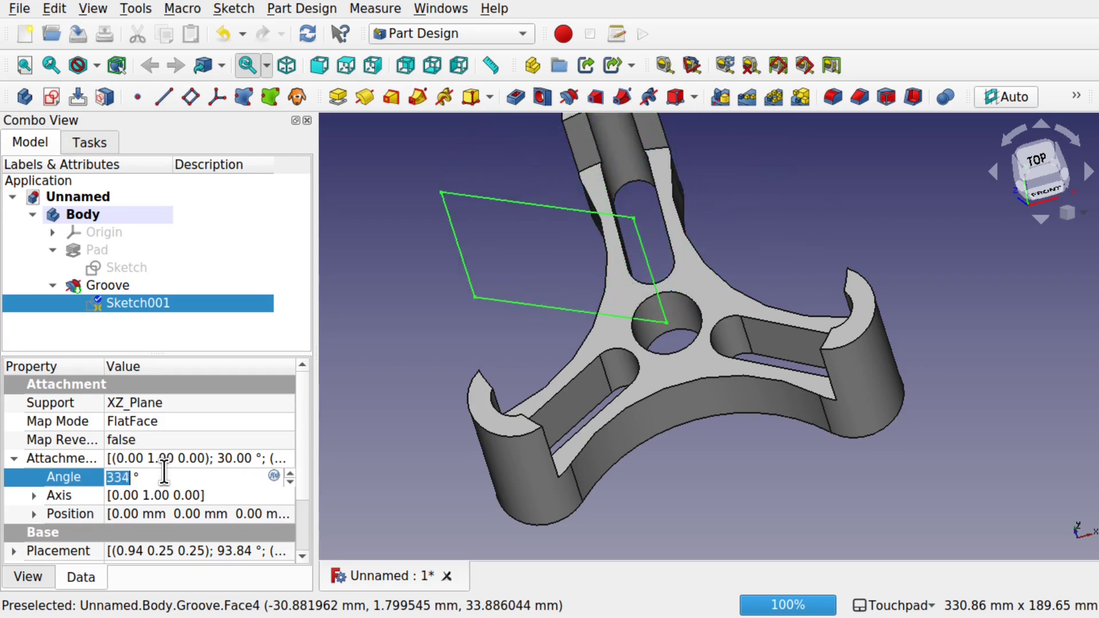
scroll(165, 477, up, 20)
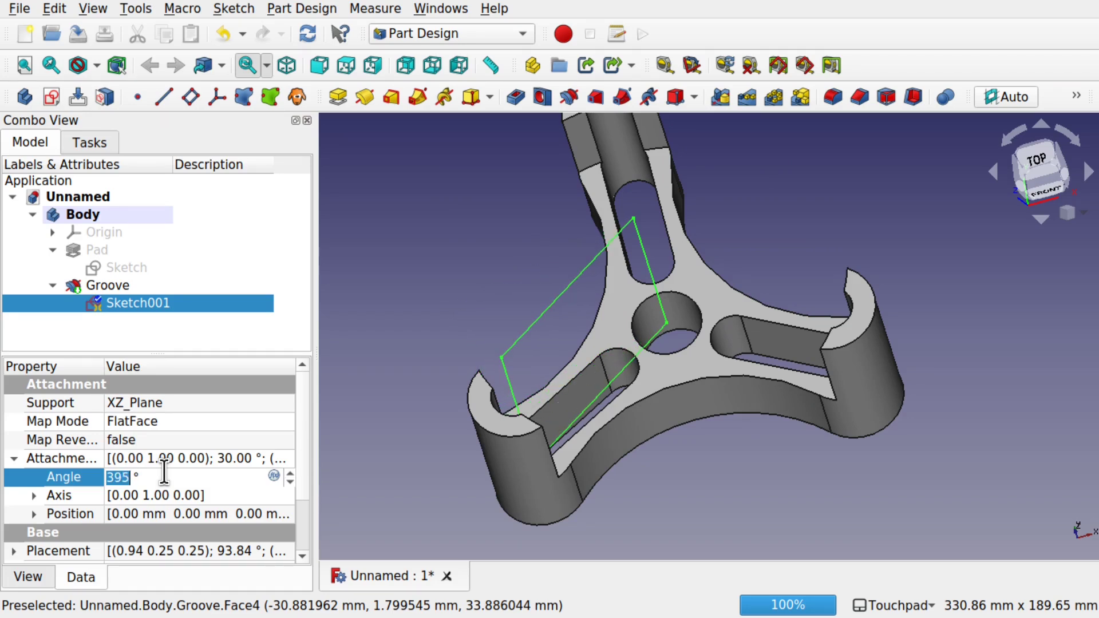
text(30)
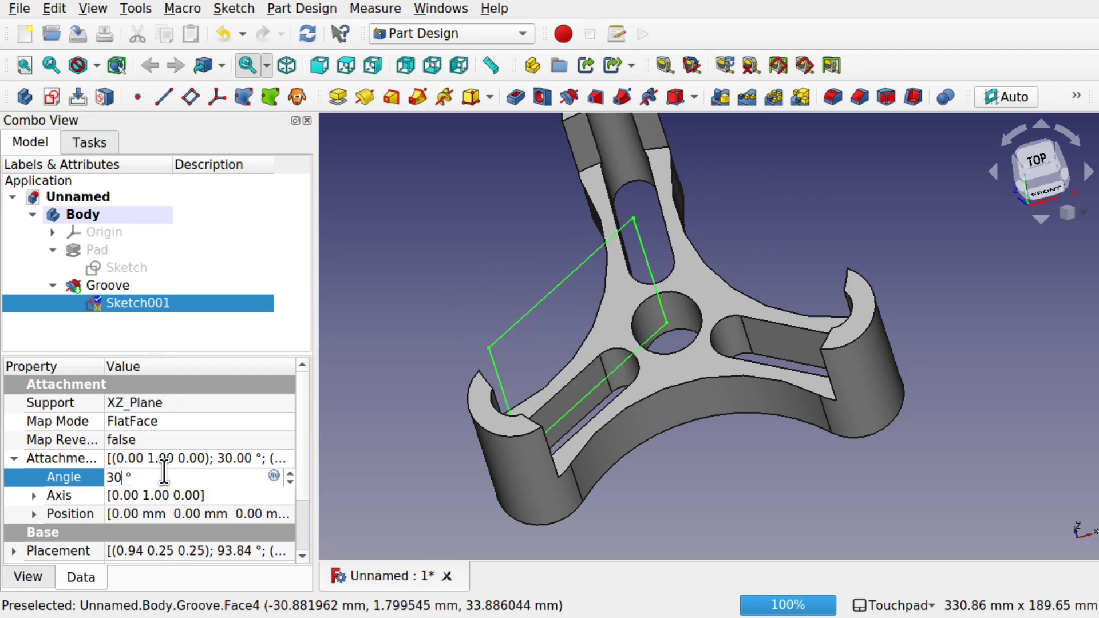
- Open the groove's profile sketch for editing, with the Groove solid shown and section-viewed at the sketch plane
double_click(131, 303)
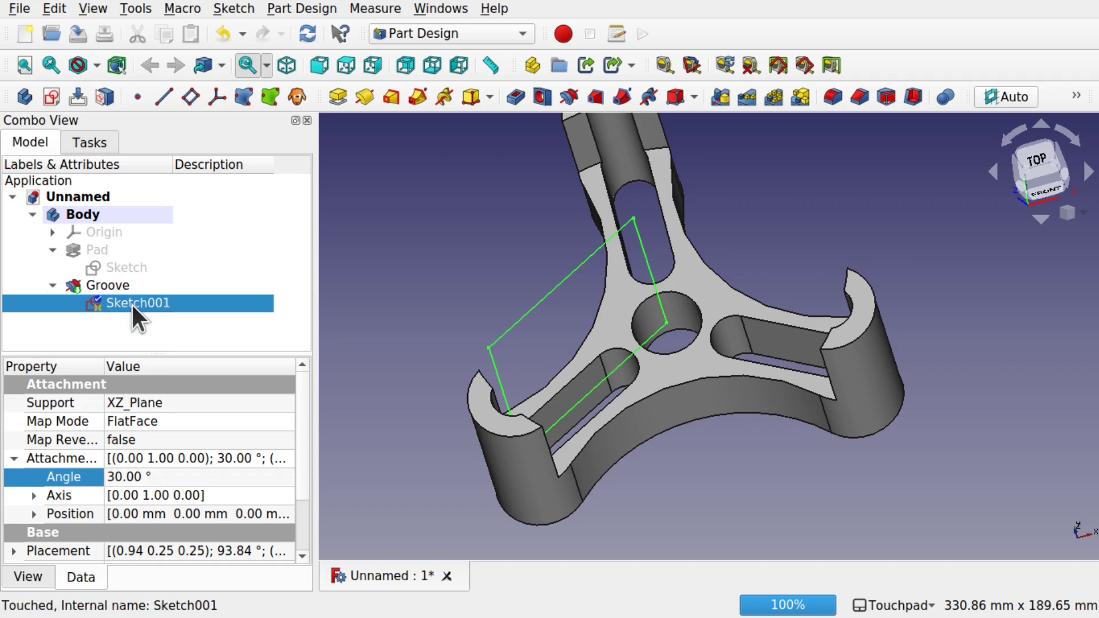
click(48, 148)
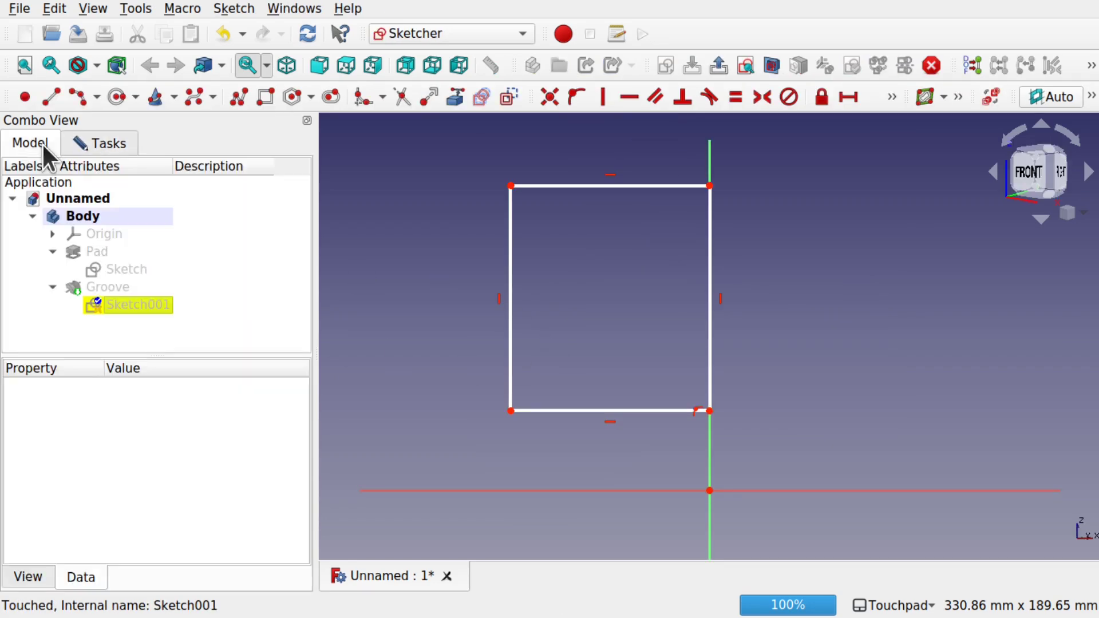
click(119, 285)
key(space)
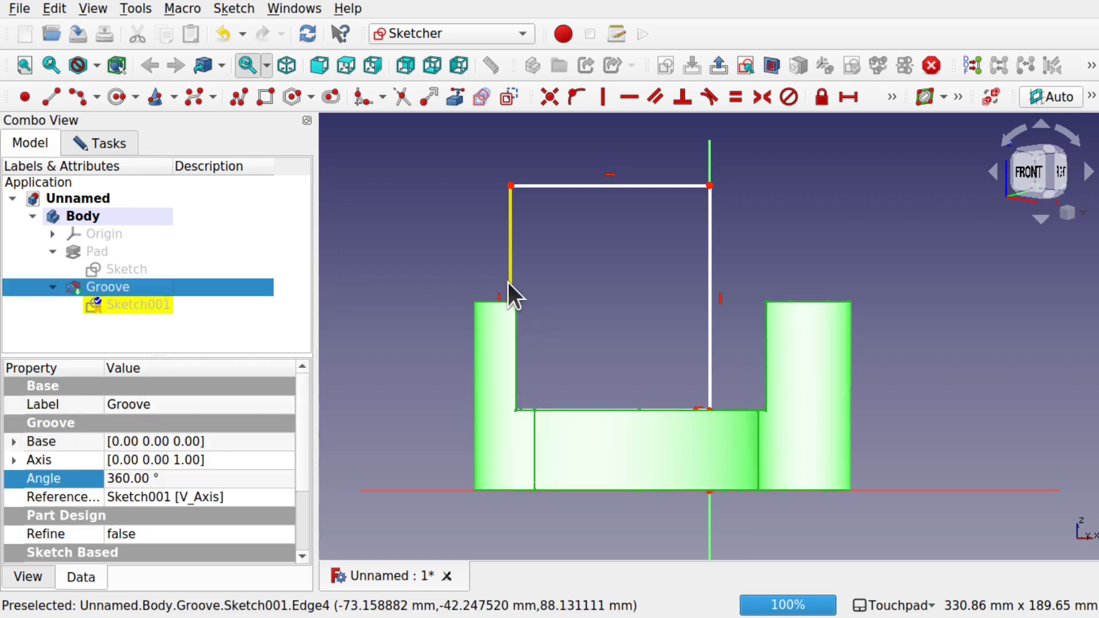
click(234, 9)
click(273, 121)
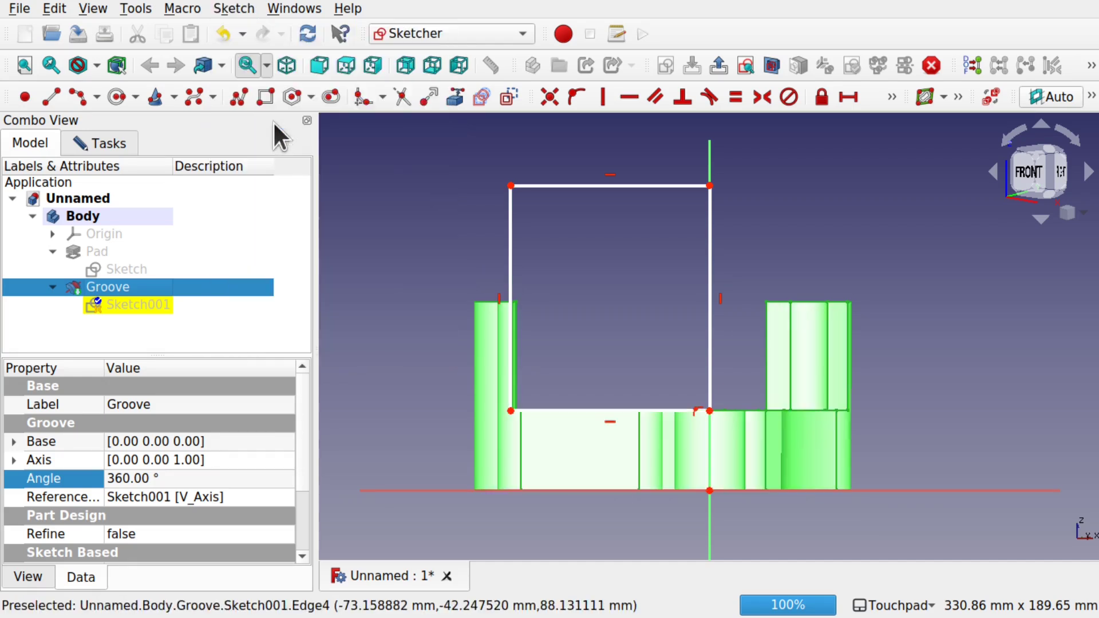
- Widen the rectangle beyond the arm's outer face and delete the horizontal constraint on its lower edge
drag(511, 230, 454, 227)
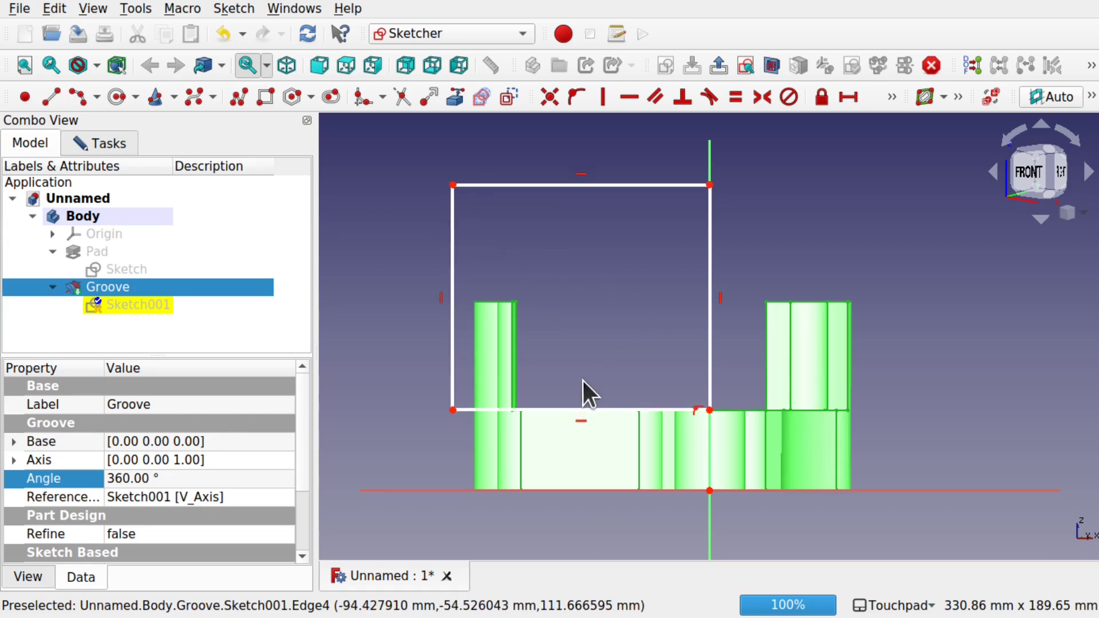
click(610, 406)
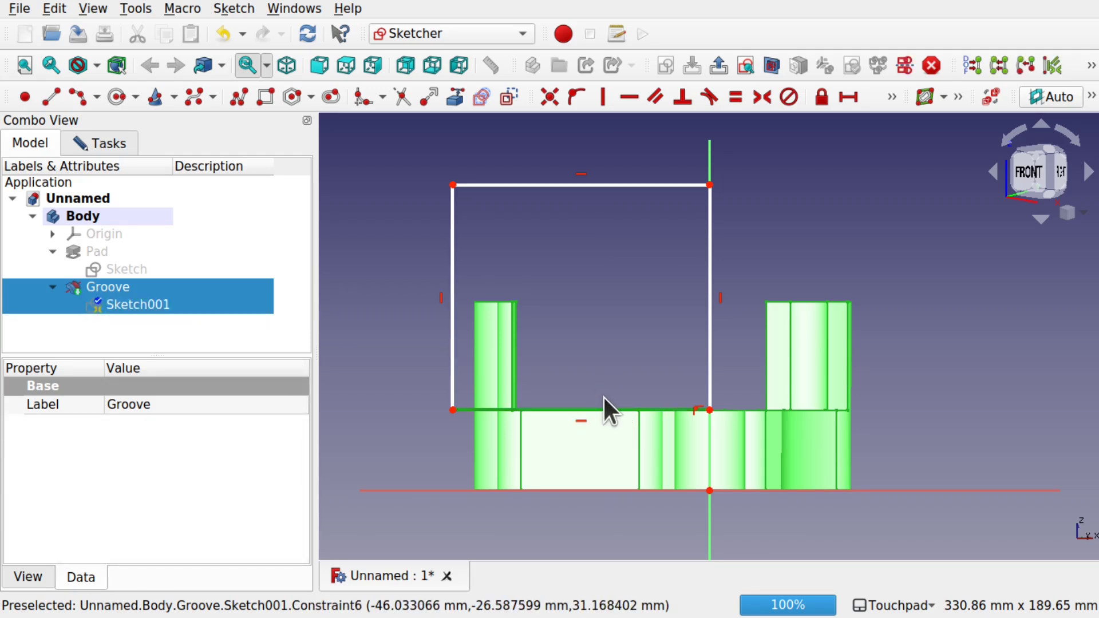
click(577, 428)
click(561, 418)
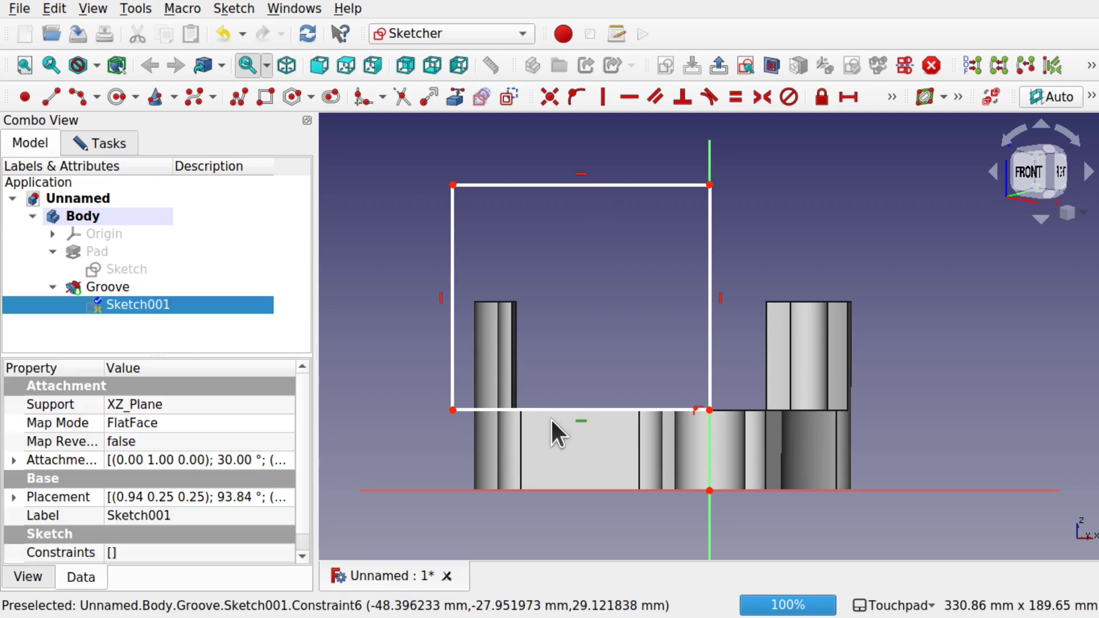
click(588, 413)
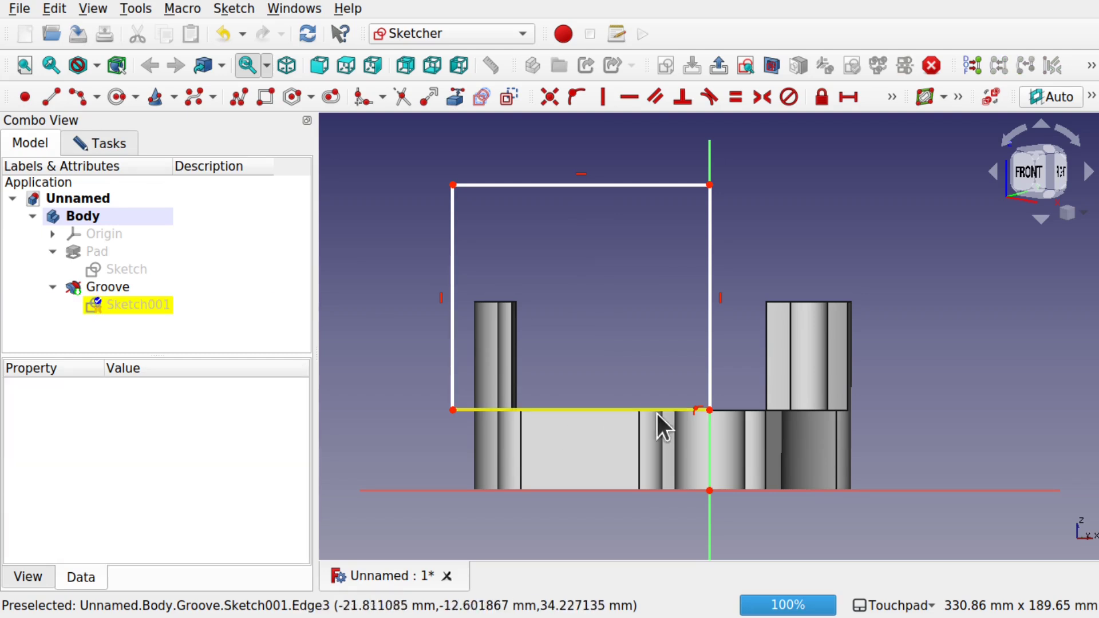
- Raise the profile's lower corner along the vertical axis so the lower edge slopes up towards the centre, and close the sketch
drag(709, 410, 705, 333)
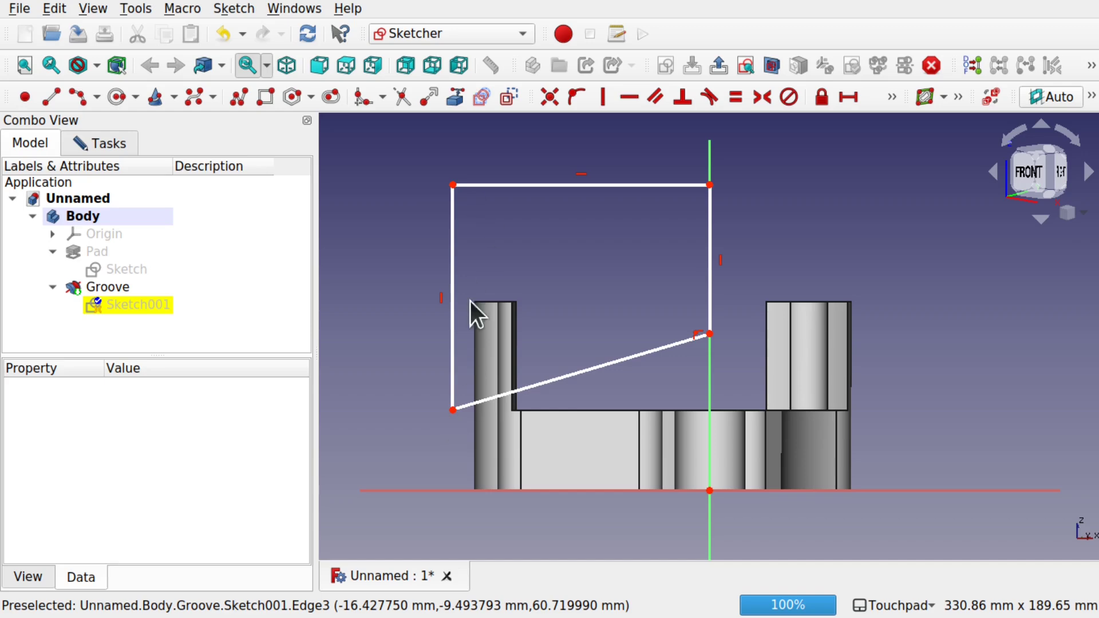
click(106, 150)
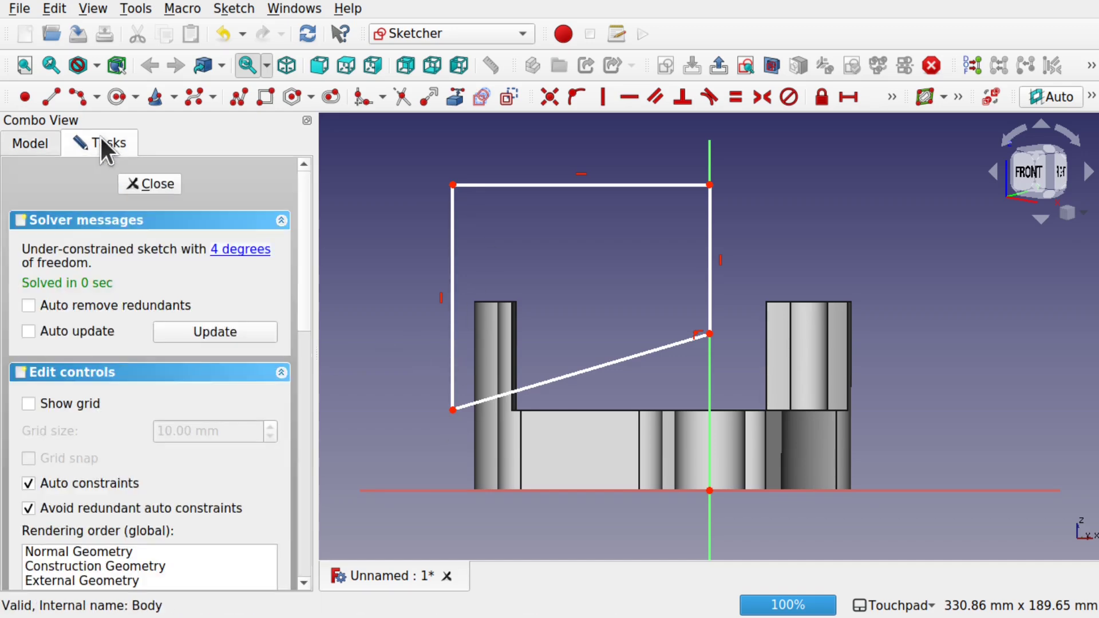
click(160, 182)
middle_drag(609, 360, 661, 331)
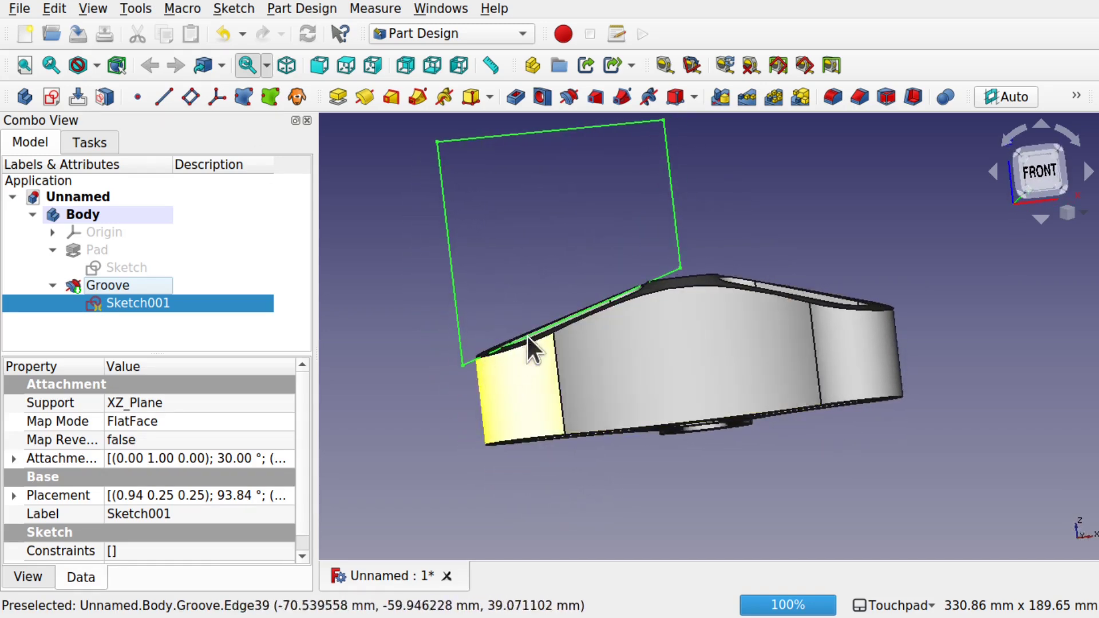
middle_drag(748, 275, 595, 325)
- Reopen the sloped profile sketch with the Groove solid displayed and cut by the sketch section view
double_click(140, 301)
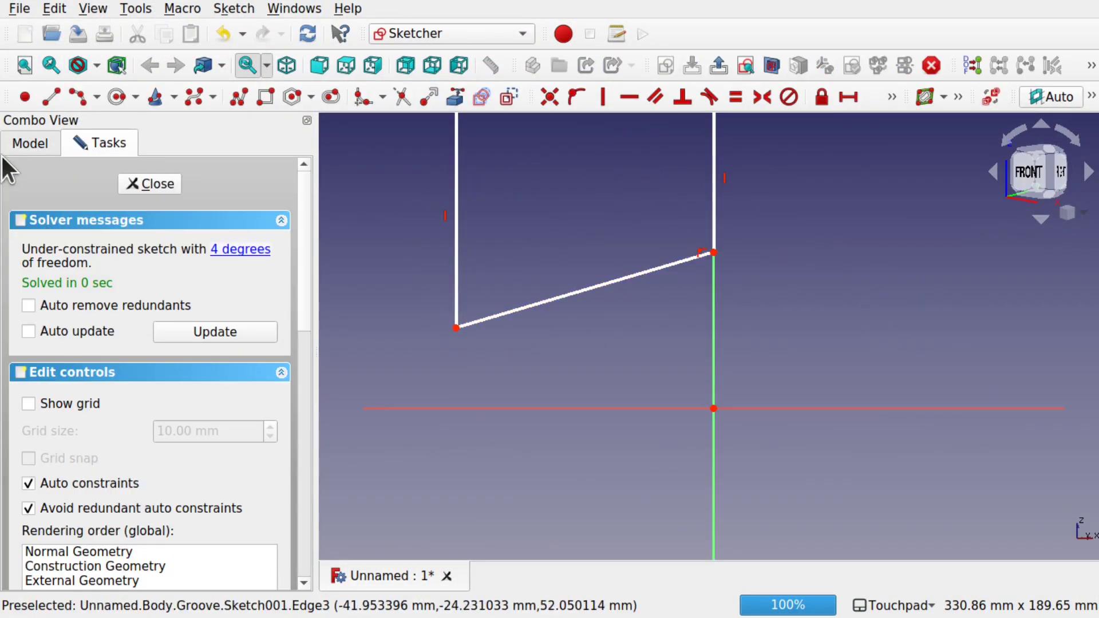
click(16, 142)
click(115, 287)
key(space)
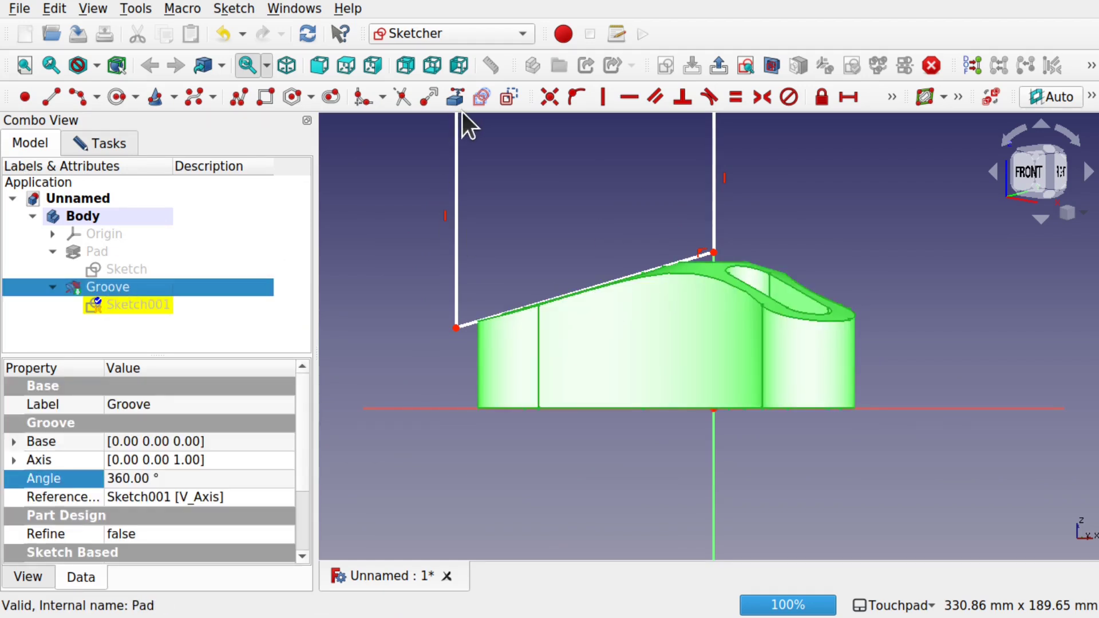
click(772, 65)
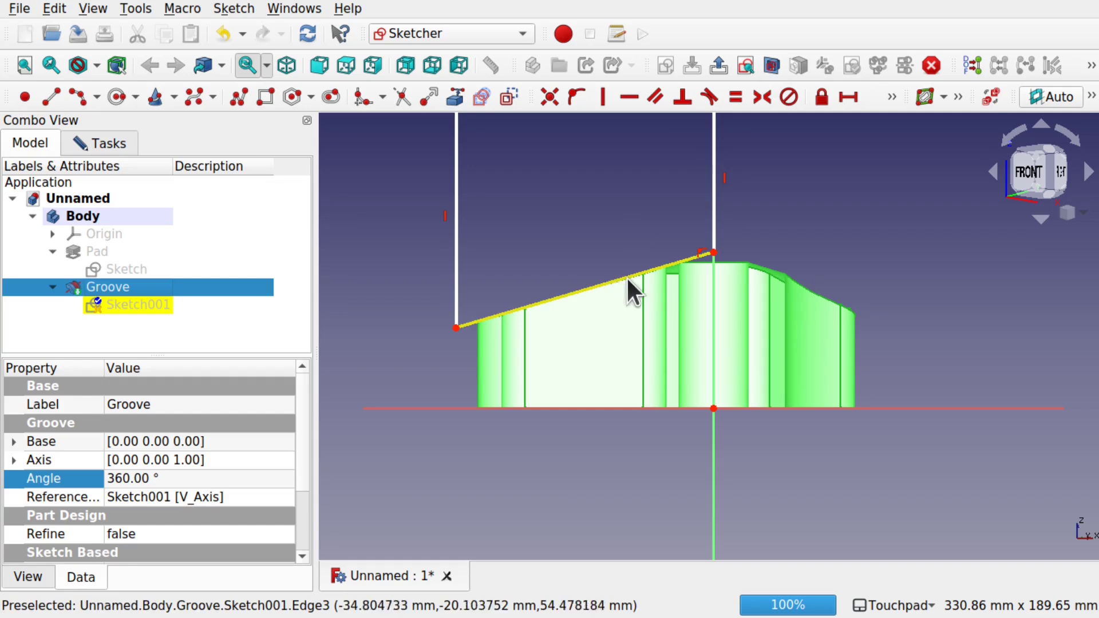
- Replace the sloped lower edge with a polyline: a horizontal line from the outer corner, and a slanted line up to the axis corner
scroll(624, 280, up, 3)
scroll(632, 274, down, 1)
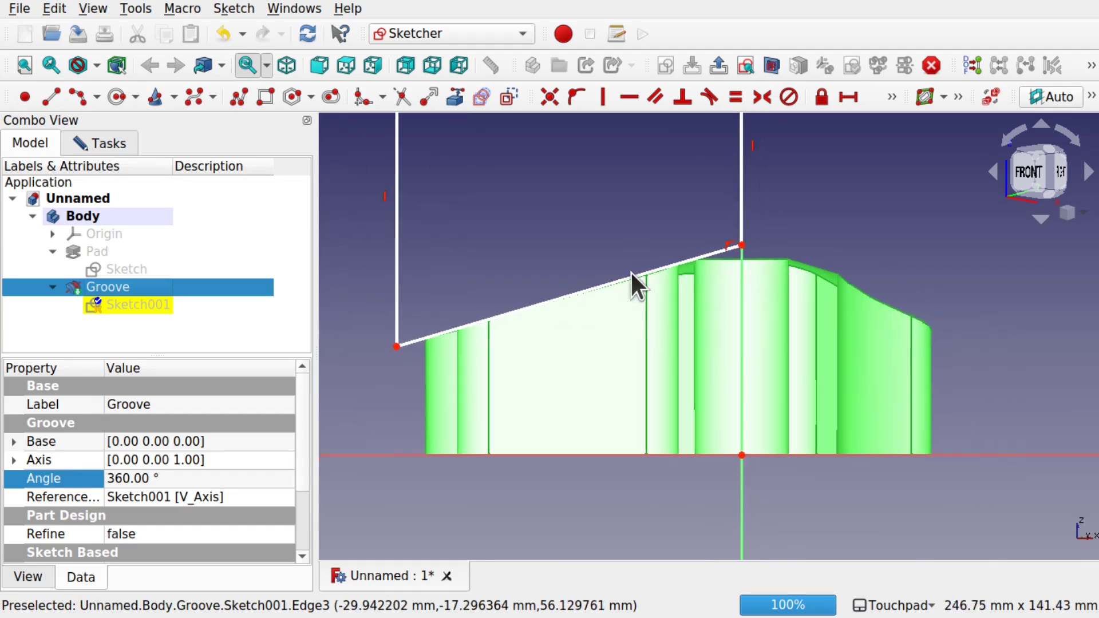
click(683, 261)
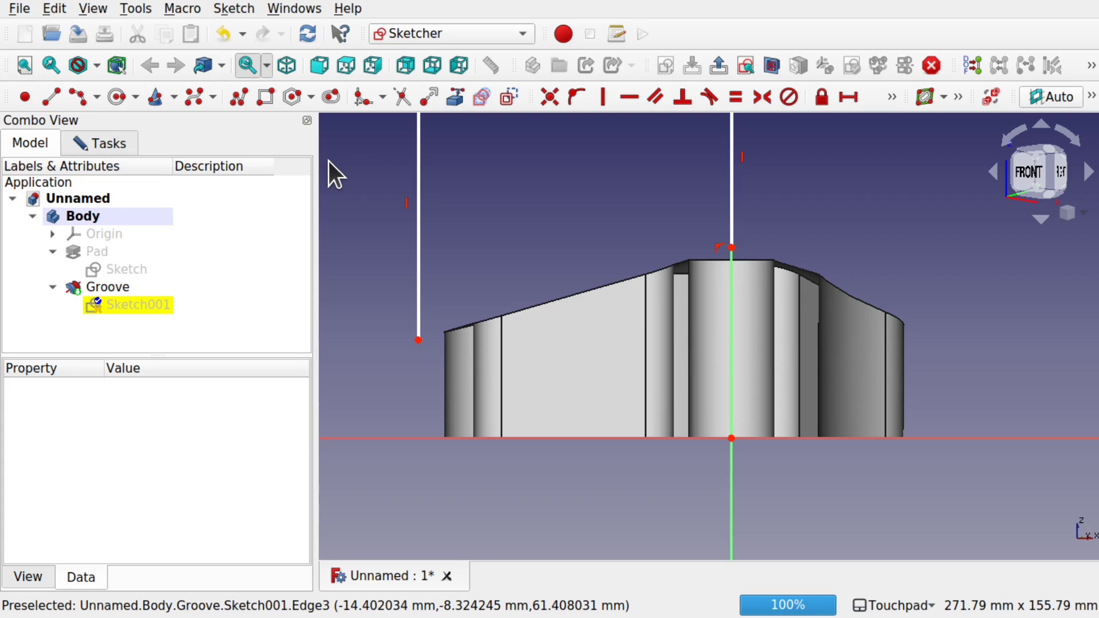
click(239, 97)
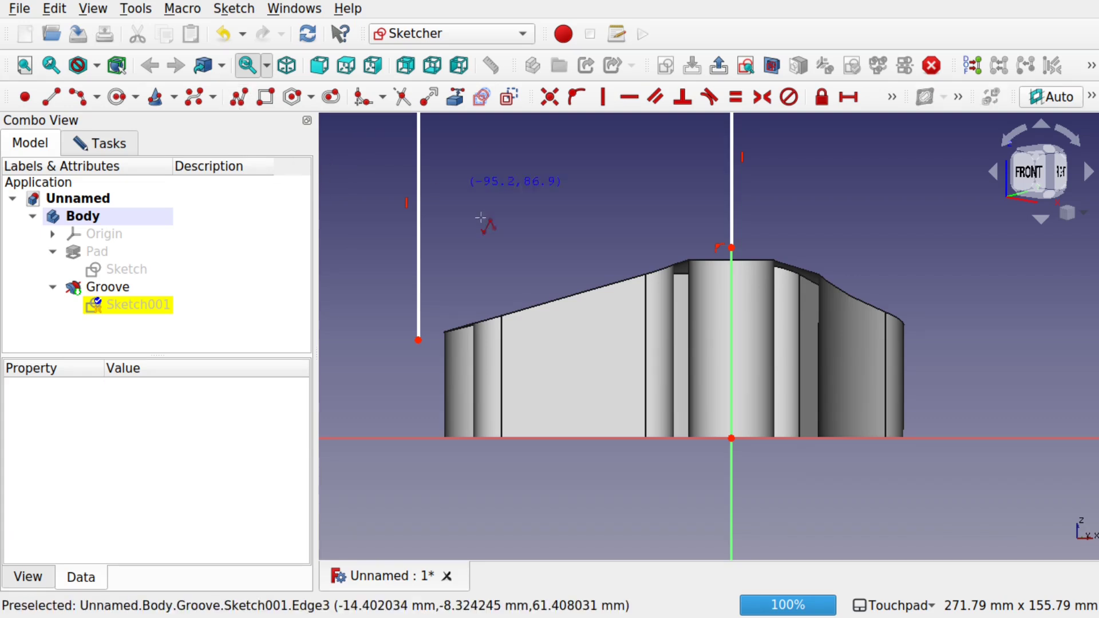
click(418, 340)
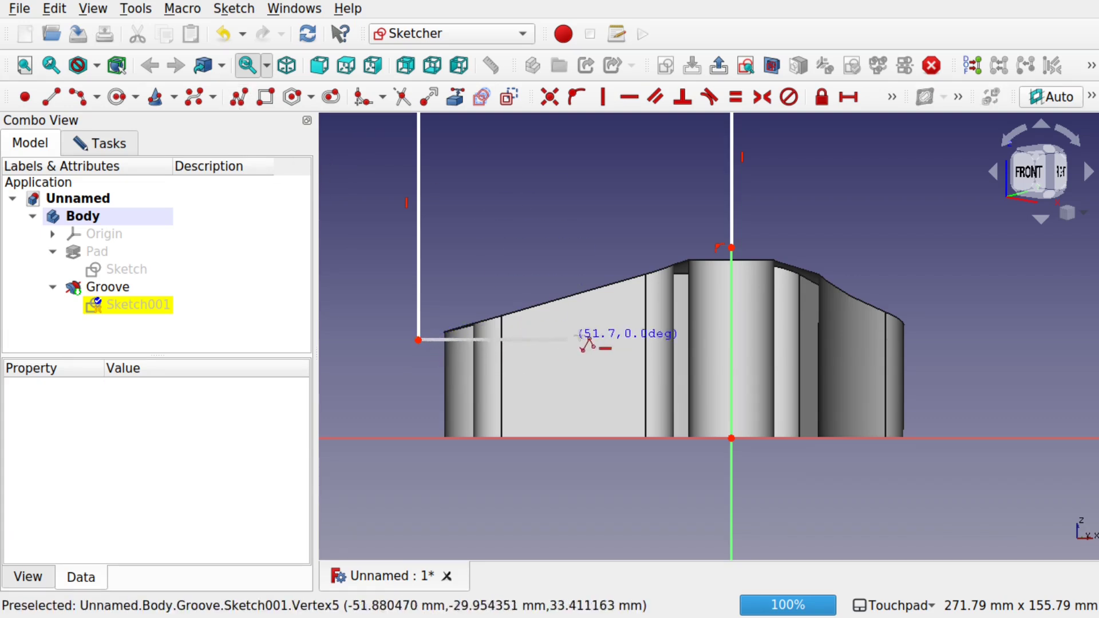
click(635, 340)
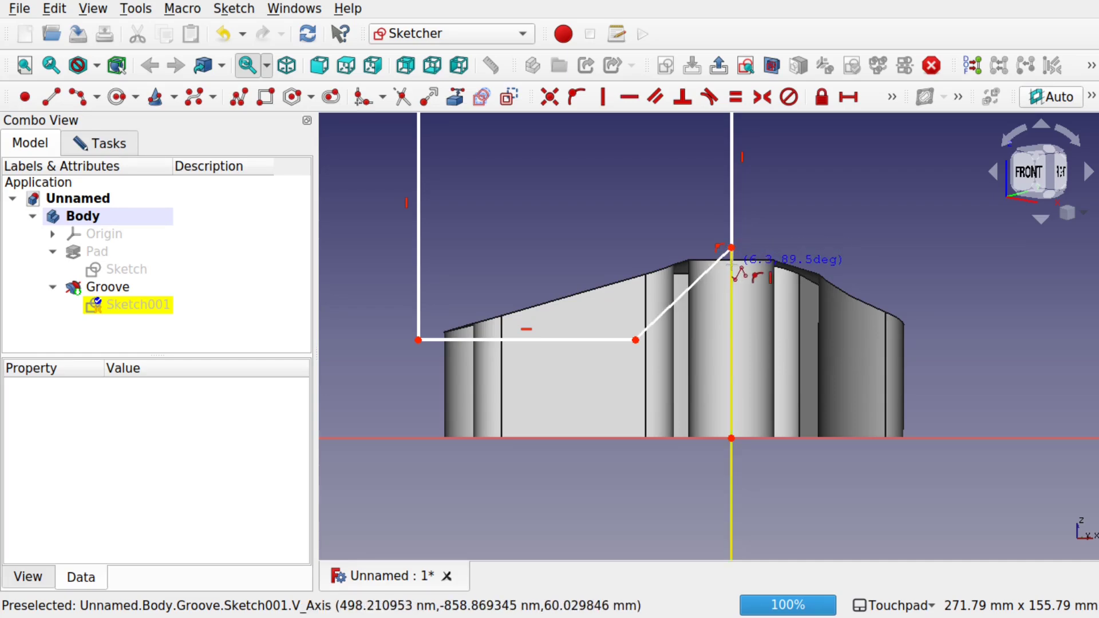
middle_drag(732, 247, 705, 277)
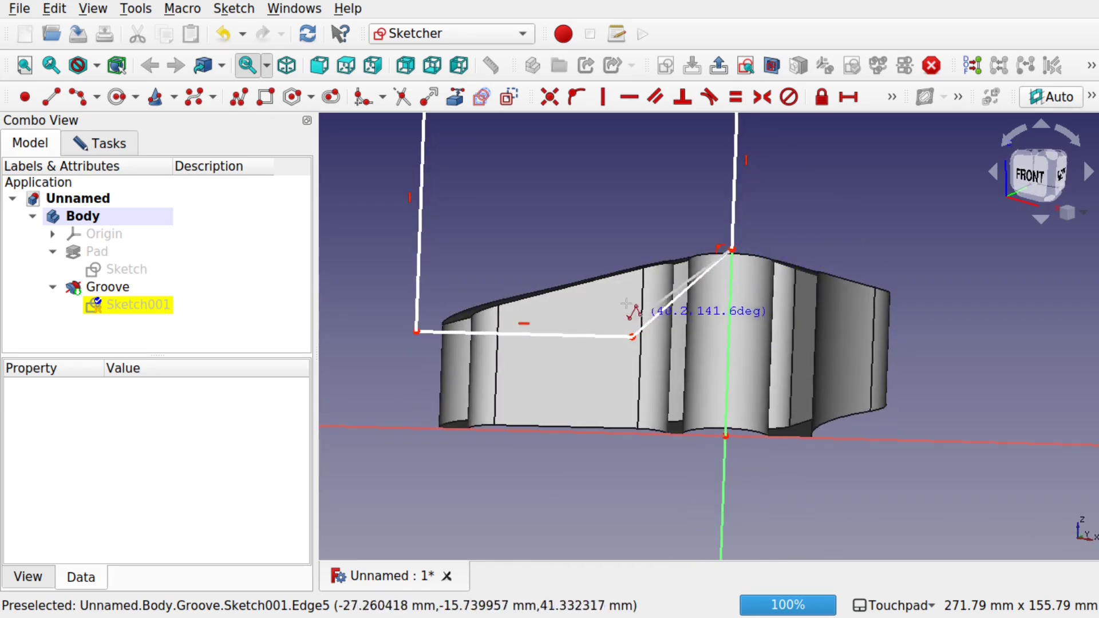
key(Escape)
- Raise the profile's axis corner slightly, move the bend between the two lower lines outward, and close the sketch
mouse_move(733, 251)
mouse_down()
mouse_move(706, 241)
mouse_move(706, 261)
mouse_move(709, 242)
mouse_up()
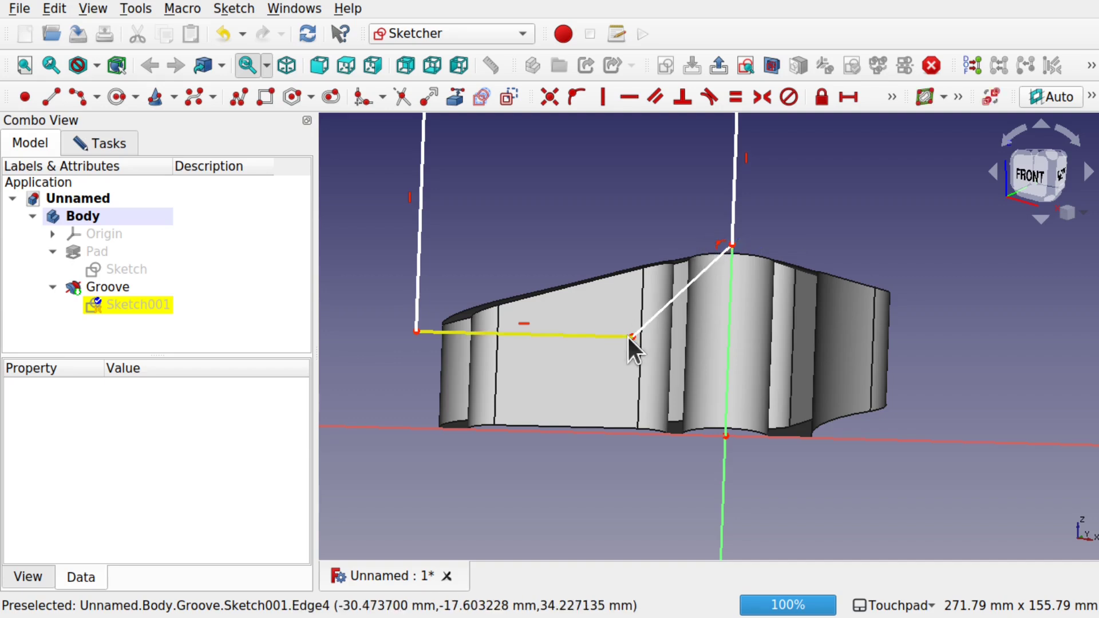
drag(633, 334, 585, 331)
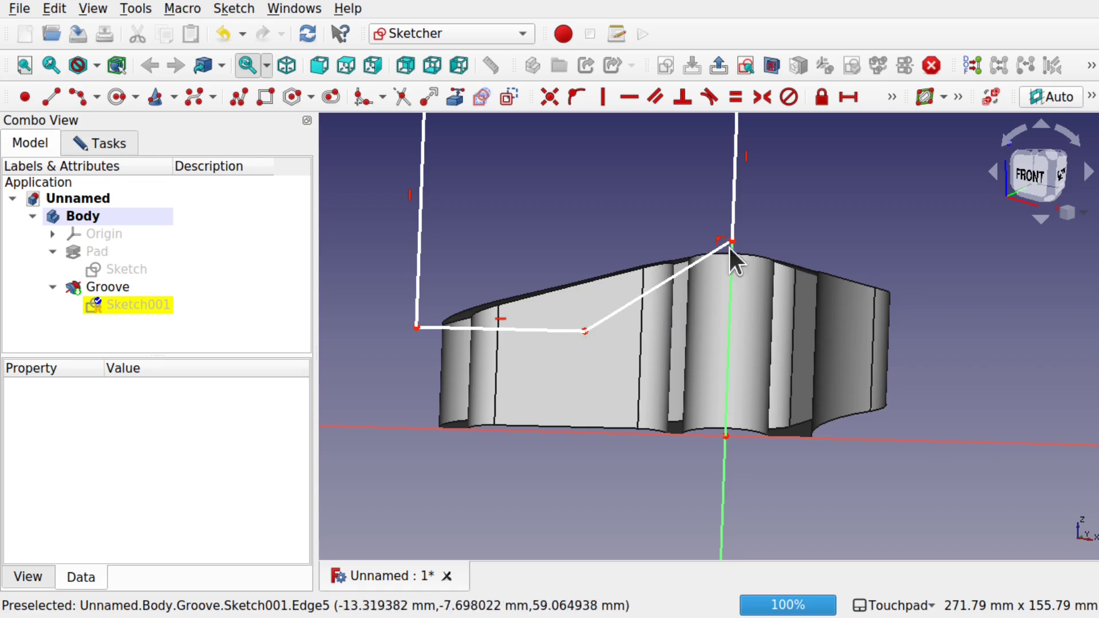
alt+drag(671, 310, 694, 363)
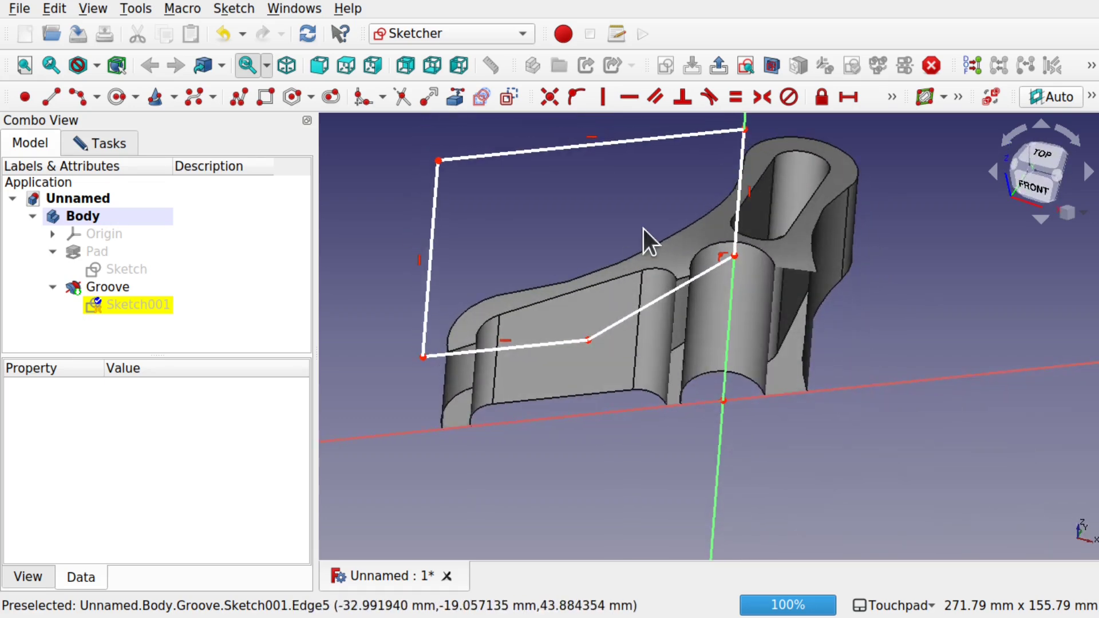
alt+drag(702, 319, 609, 283)
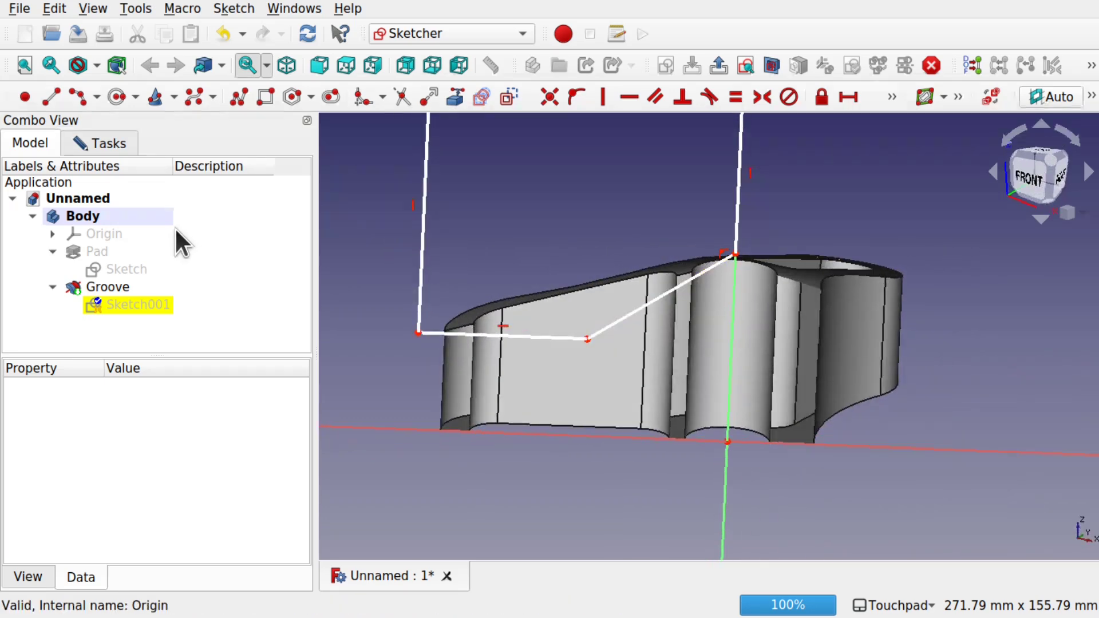
click(109, 143)
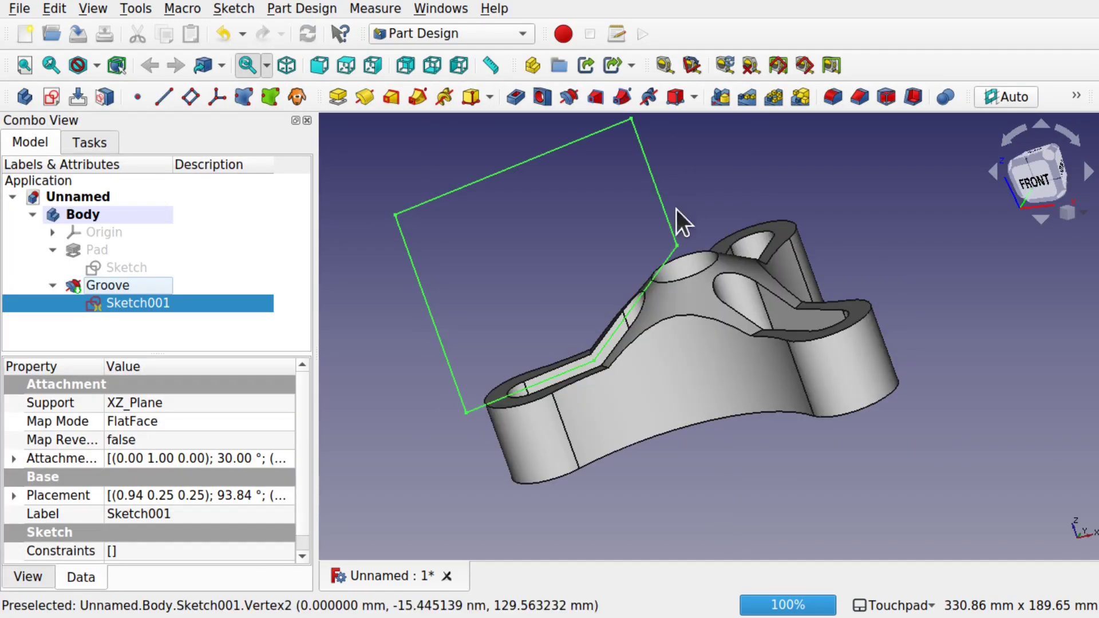
mouse_move(676, 214)
alt+mouse_down()
mouse_move(712, 314)
mouse_move(788, 285)
mouse_move(781, 216)
mouse_move(694, 302)
mouse_move(708, 316)
mouse_move(700, 237)
alt+mouse_up()
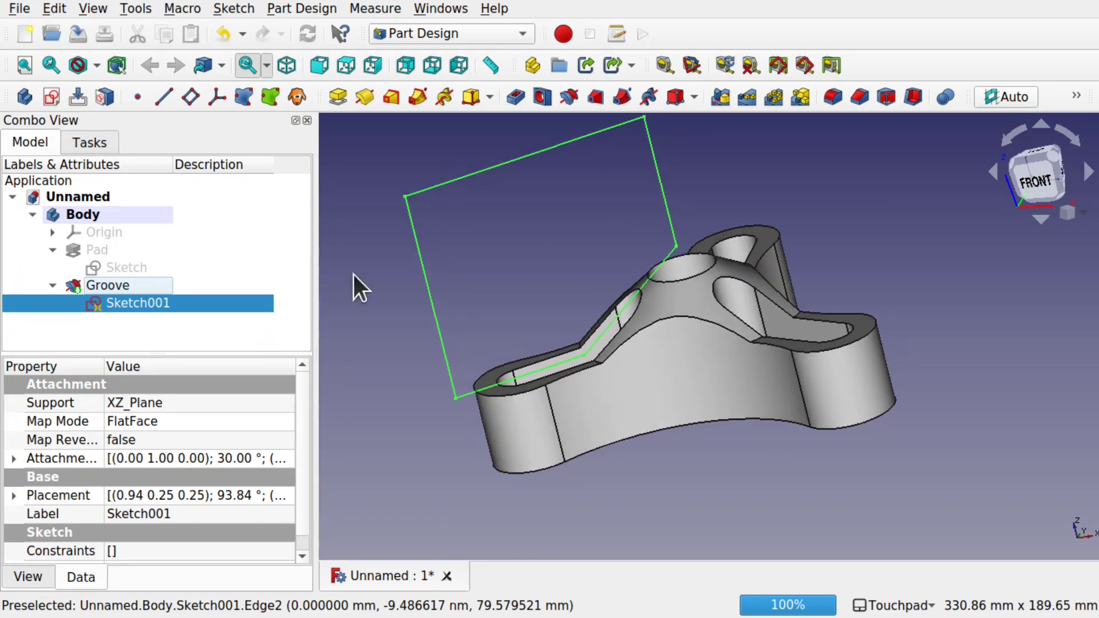
- Reopen the groove's profile sketch with the Groove solid displayed and cut by the sketch section view
double_click(142, 302)
click(46, 150)
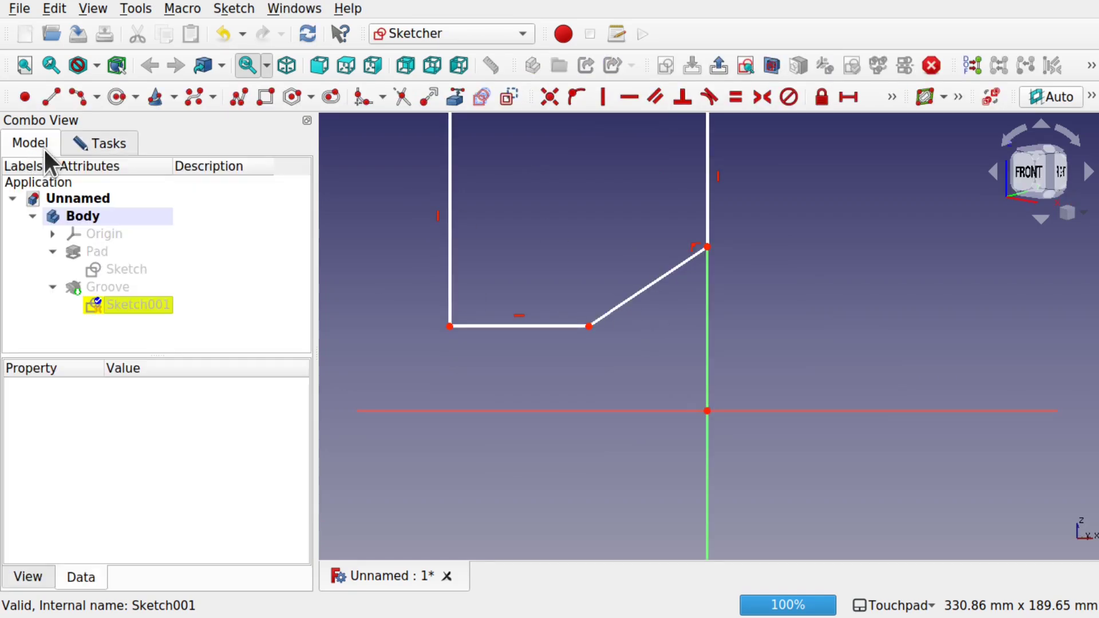
click(113, 286)
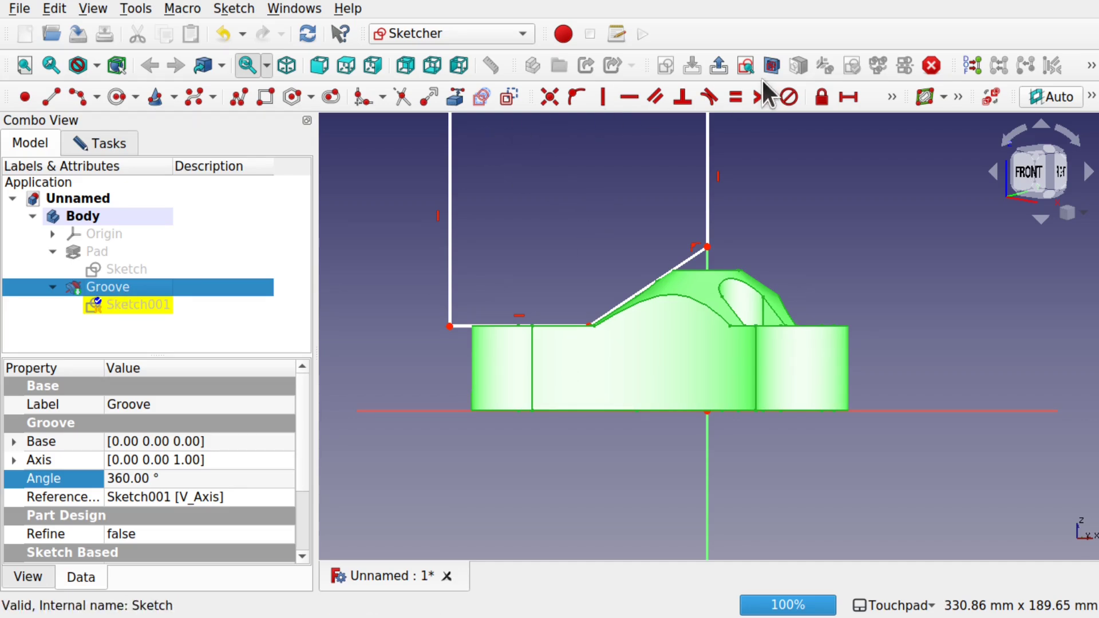
click(776, 59)
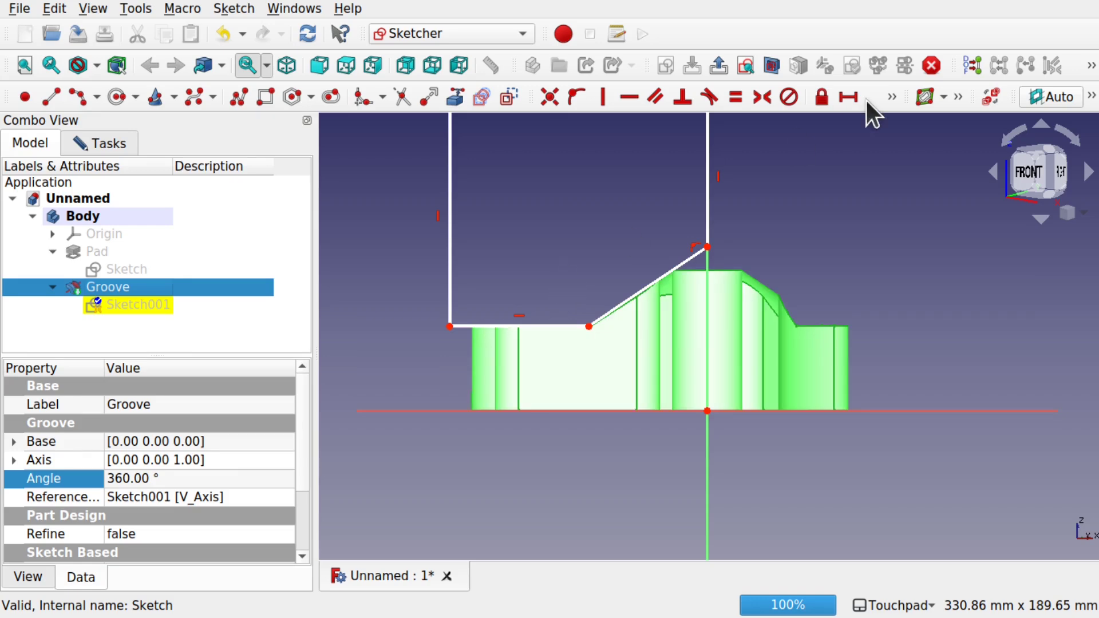
click(775, 61)
click(775, 60)
- Delete the horizontal lower line between the profile's outer corner and the bend
mouse_move(667, 219)
mouse_down()
mouse_move(662, 290)
mouse_move(591, 223)
mouse_move(672, 243)
mouse_move(627, 219)
mouse_move(610, 230)
mouse_up()
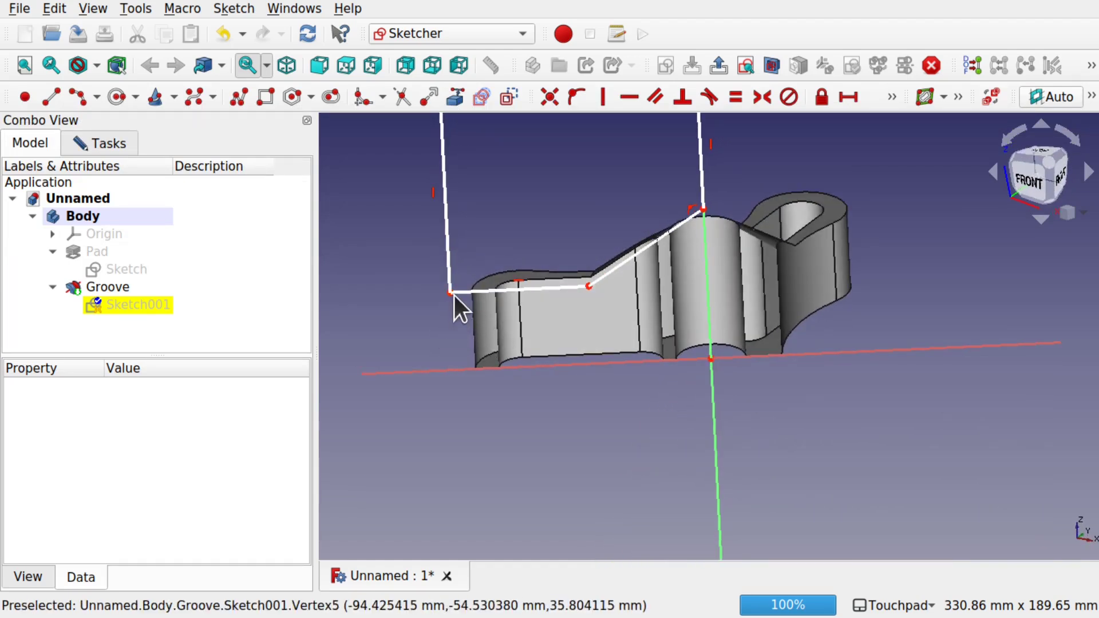
click(449, 279)
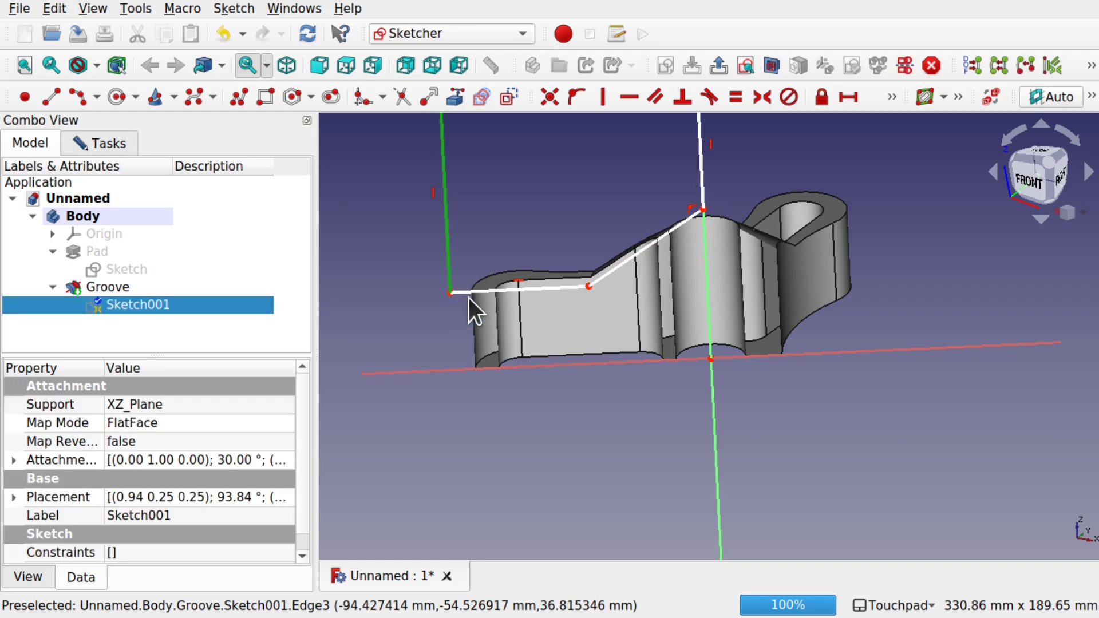
click(436, 300)
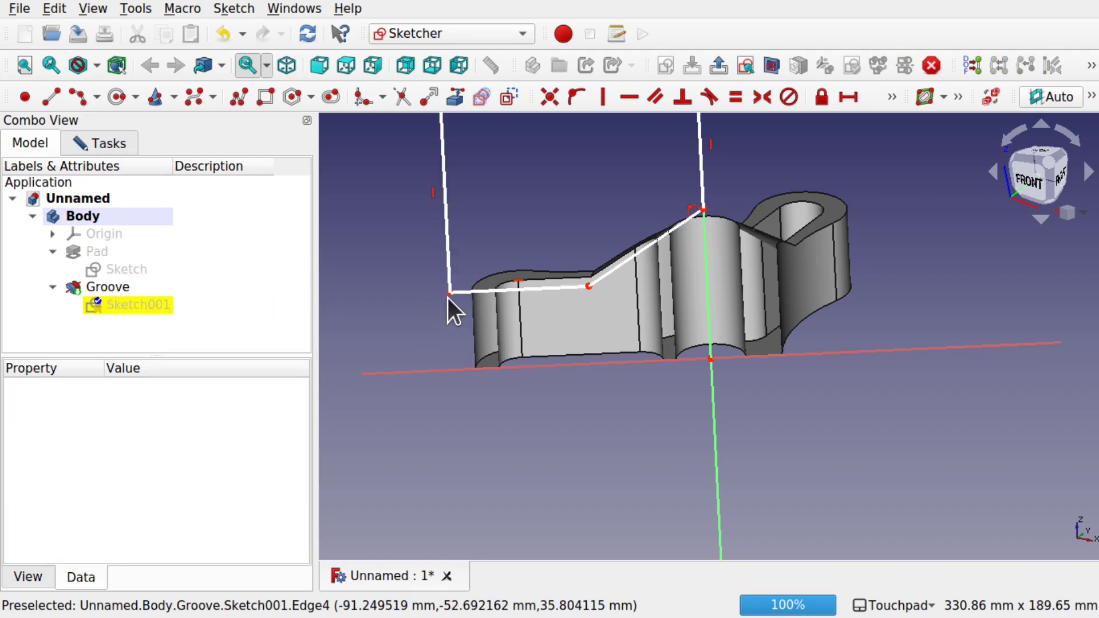
click(448, 294)
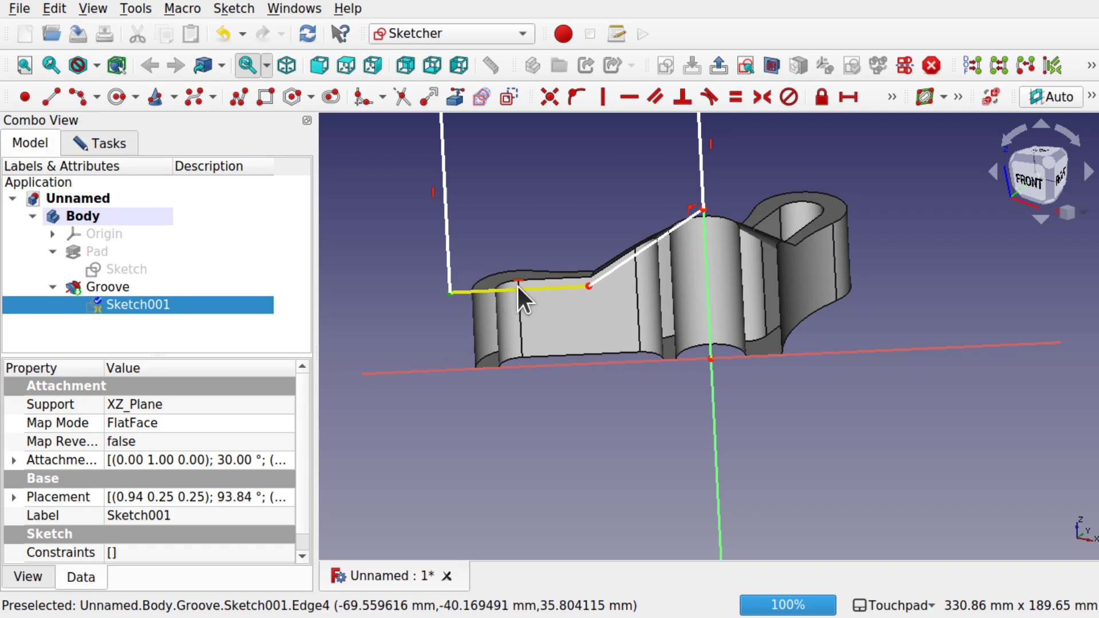
click(440, 298)
click(465, 290)
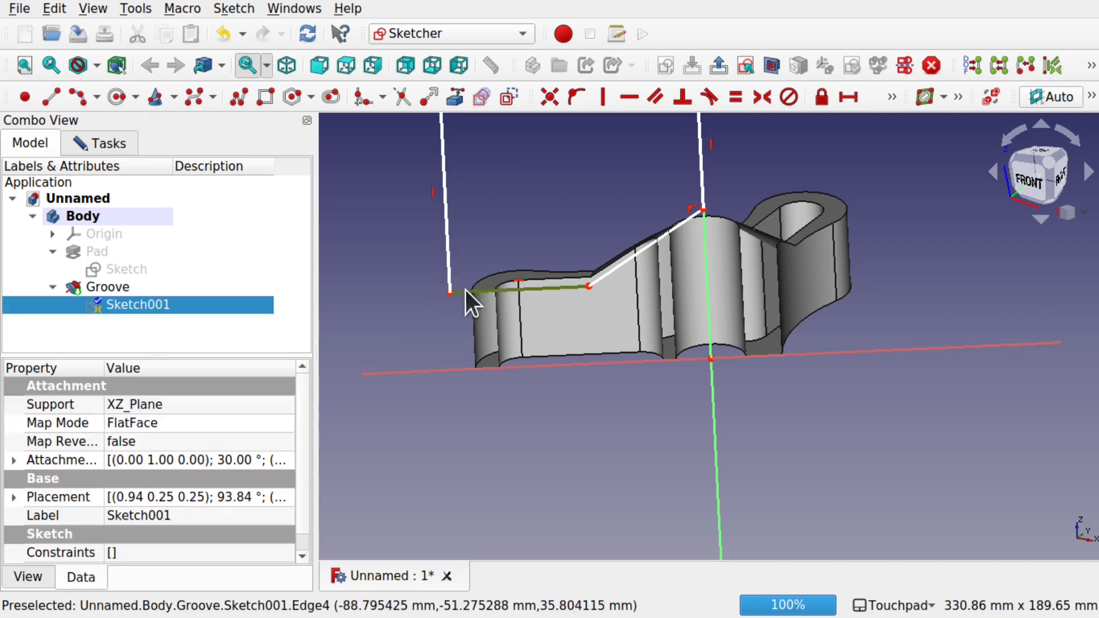
click(465, 290)
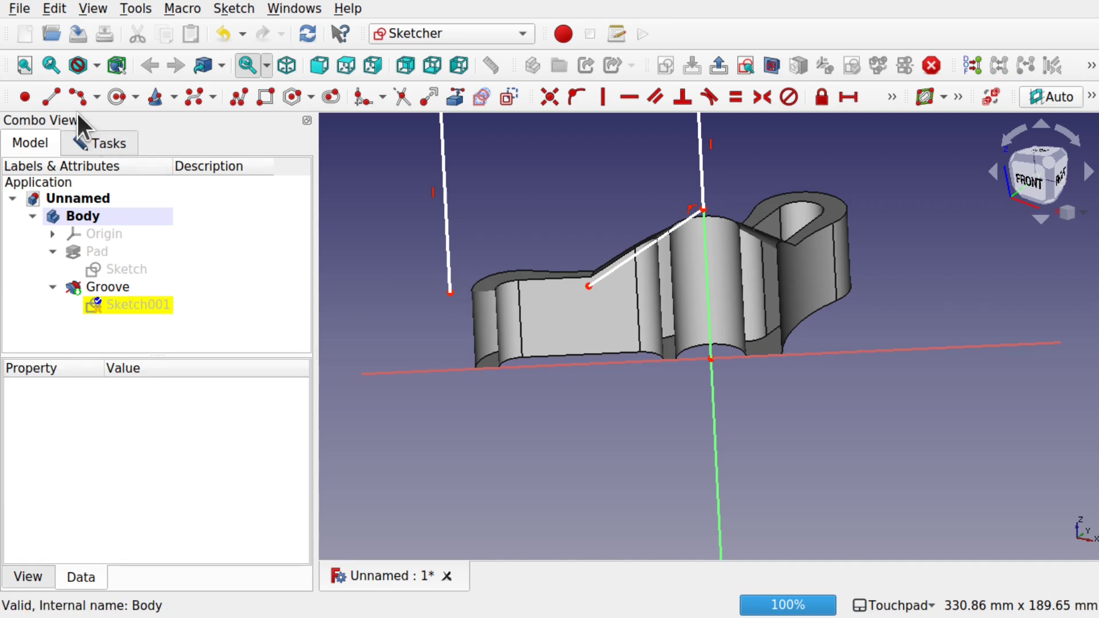
- Draw a B-spline from the bend through two control points below it to the lower end of the outer vertical line
click(198, 97)
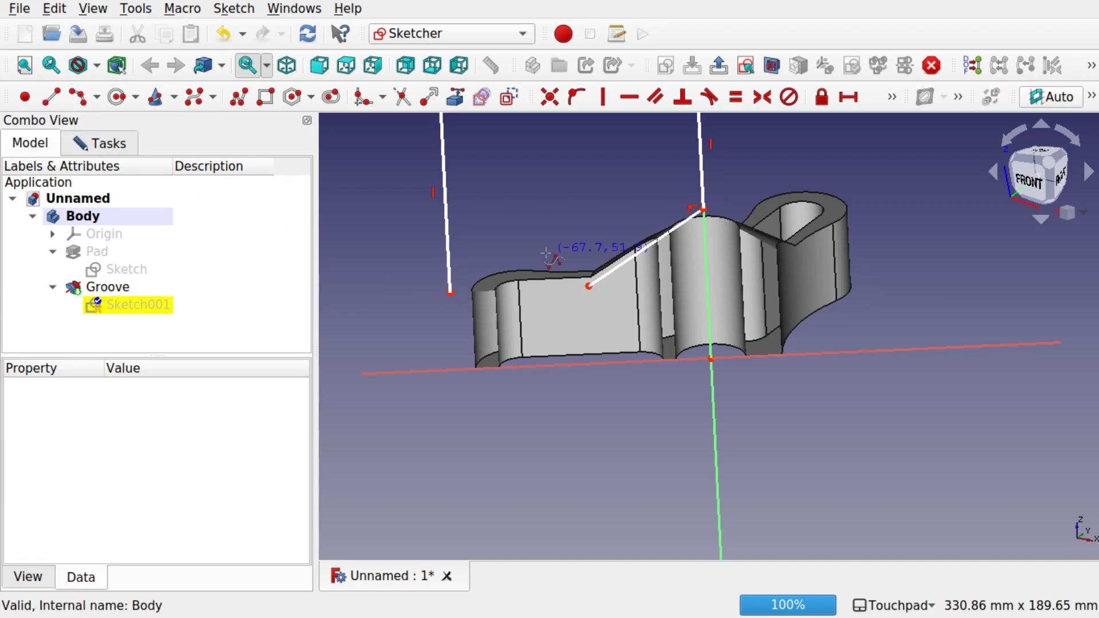
click(590, 286)
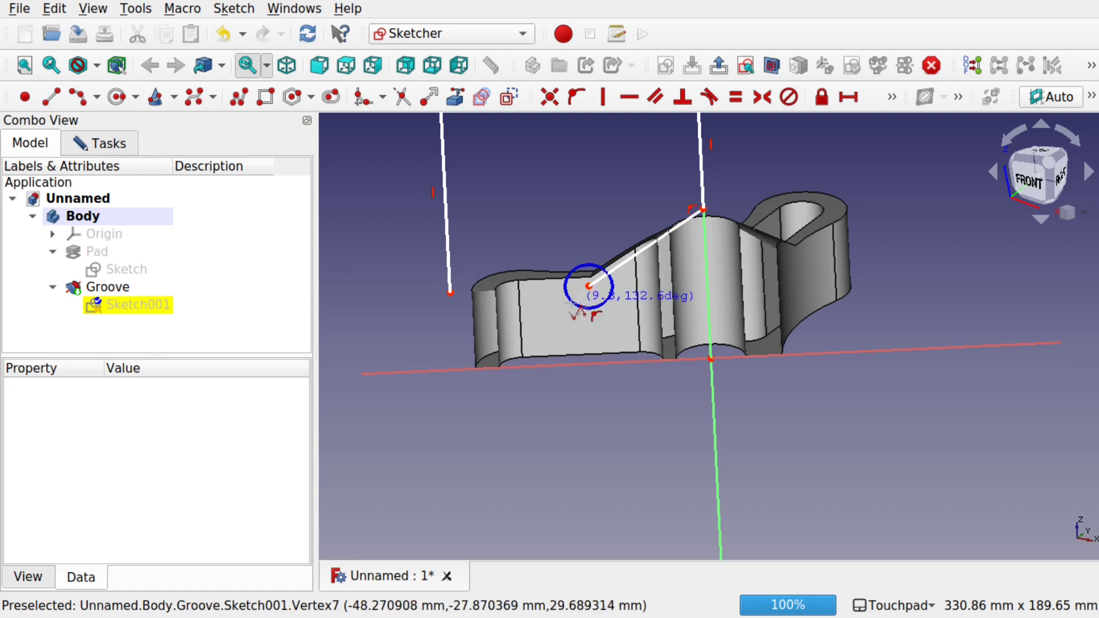
click(541, 319)
click(481, 325)
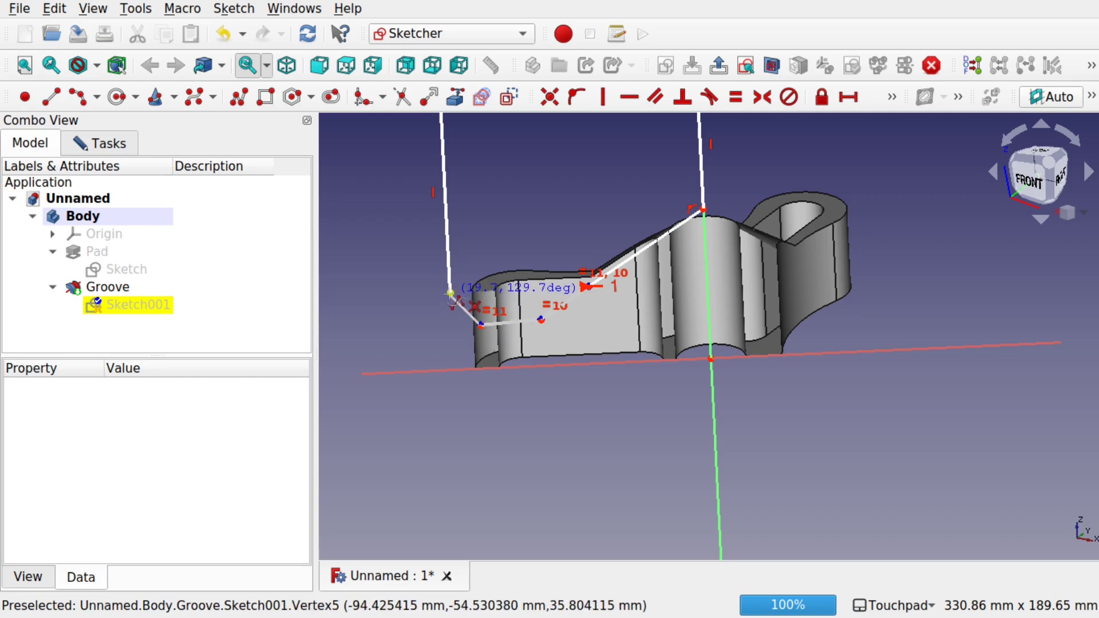
click(450, 295)
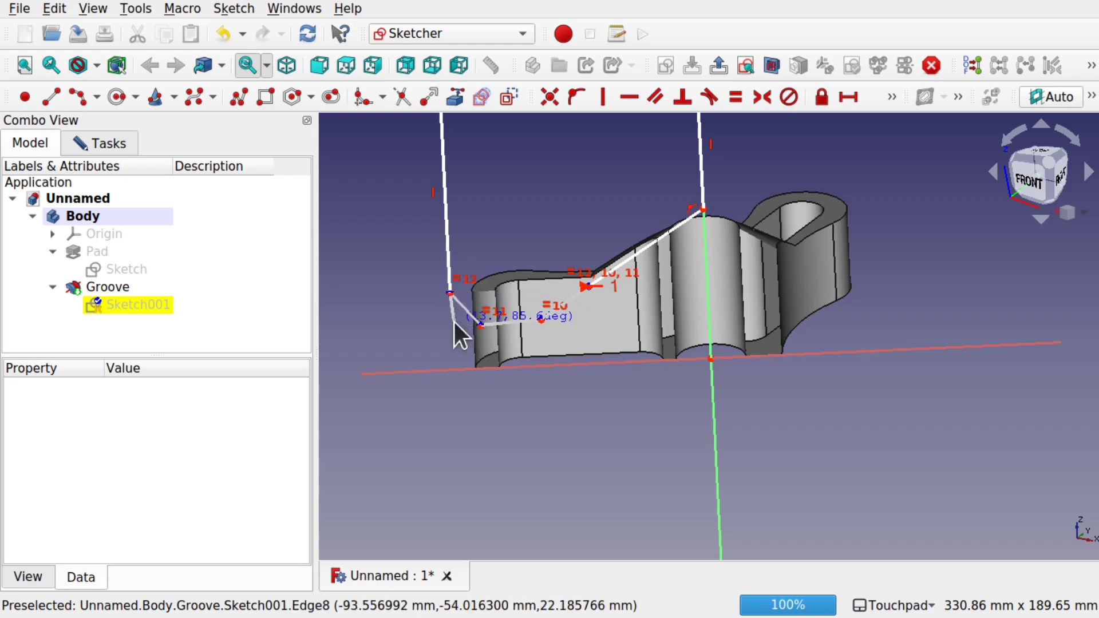
right_click(457, 327)
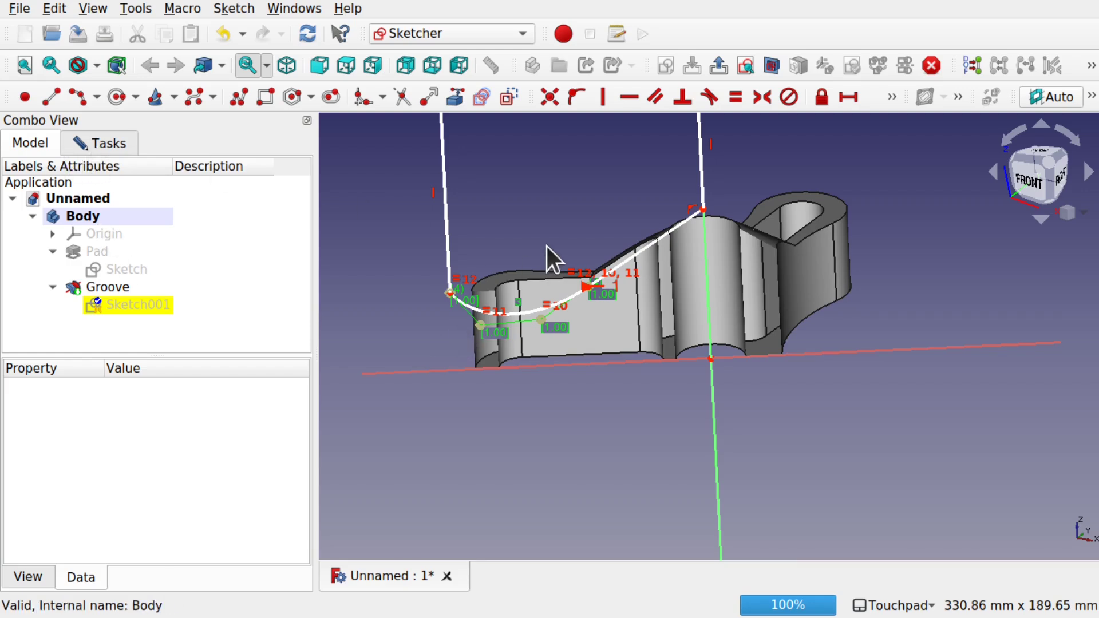
- Reshape the B-spline by lowering its outer end and moving the inner control point up to the solid's upper outer corner
mouse_move(532, 338)
alt+mouse_down()
mouse_move(656, 238)
mouse_move(532, 330)
mouse_move(465, 291)
alt+mouse_up()
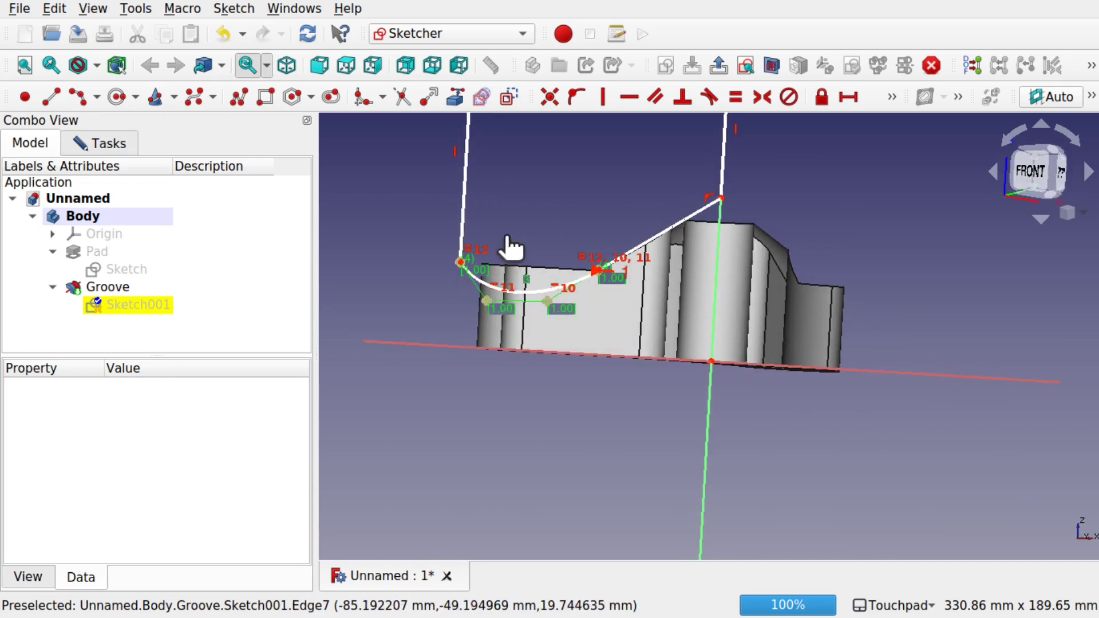
scroll(493, 309, up, 4)
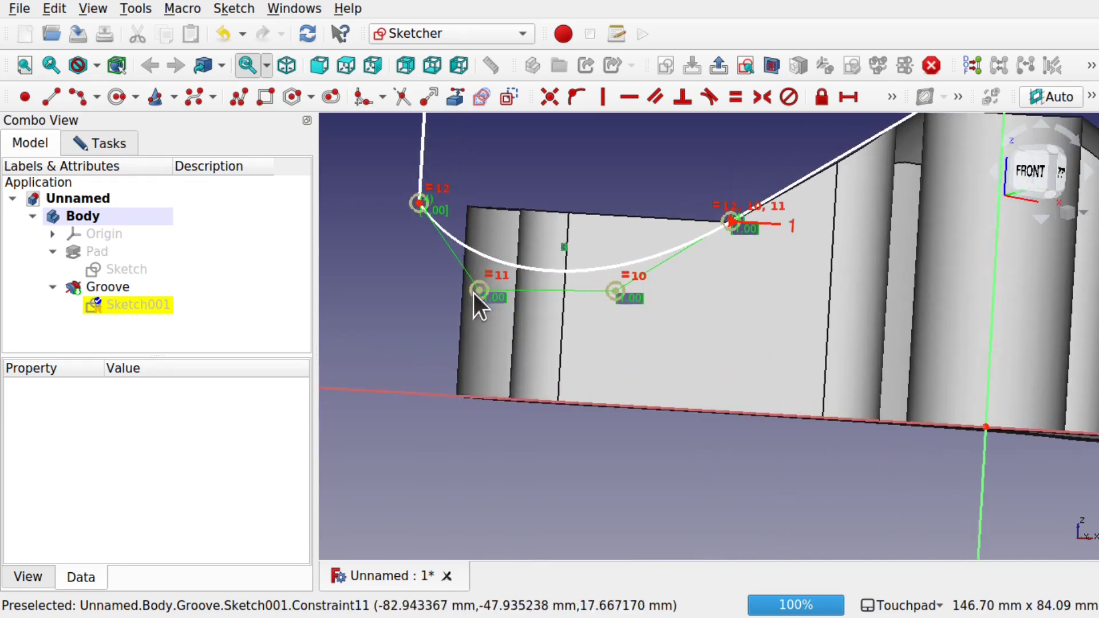
mouse_move(420, 204)
mouse_down()
mouse_move(379, 262)
mouse_move(388, 310)
mouse_move(427, 326)
mouse_move(402, 329)
mouse_up()
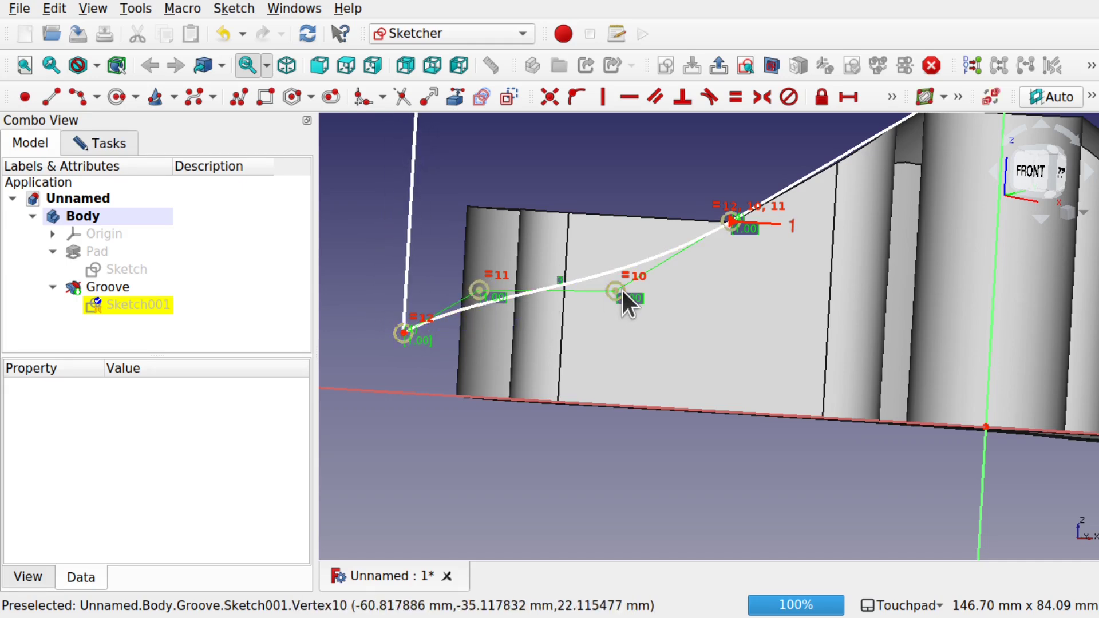
mouse_move(616, 290)
mouse_down()
mouse_move(531, 223)
mouse_move(477, 213)
mouse_move(467, 222)
mouse_up()
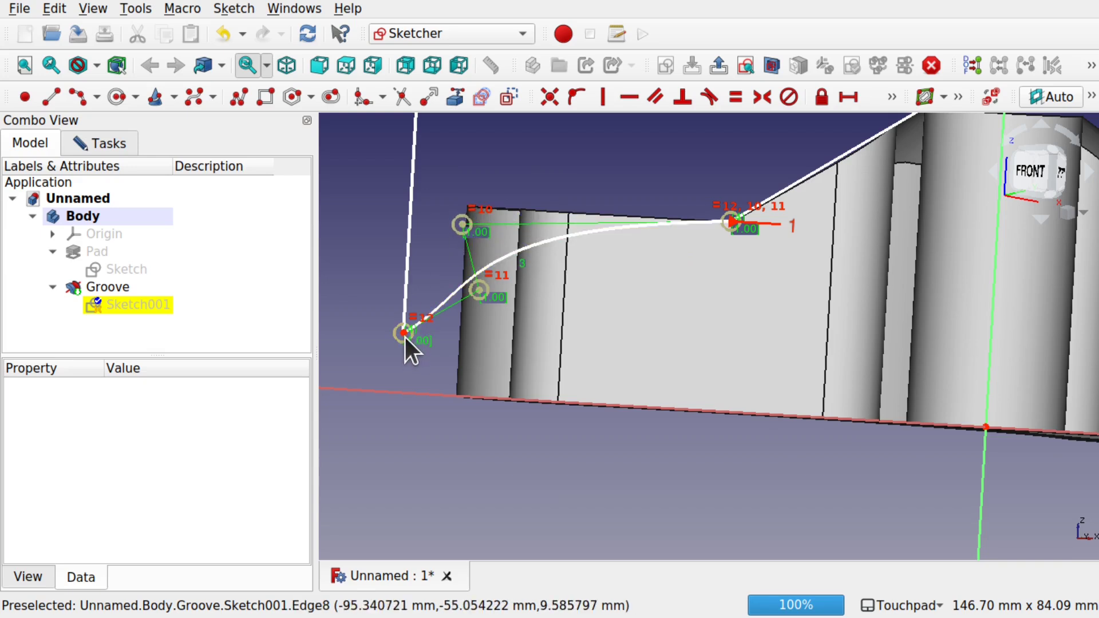
mouse_move(407, 334)
mouse_down()
mouse_move(450, 339)
mouse_move(421, 332)
mouse_up()
- Detach the outer vertical line from the B-spline's end and move the line outward to leave a gap
click(421, 335)
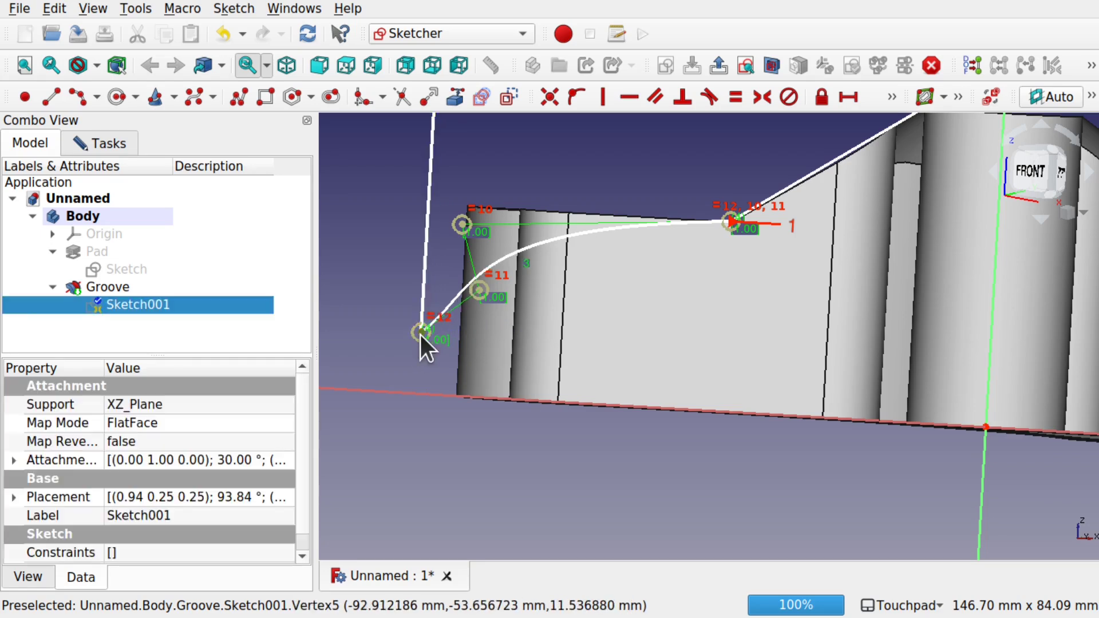
click(420, 335)
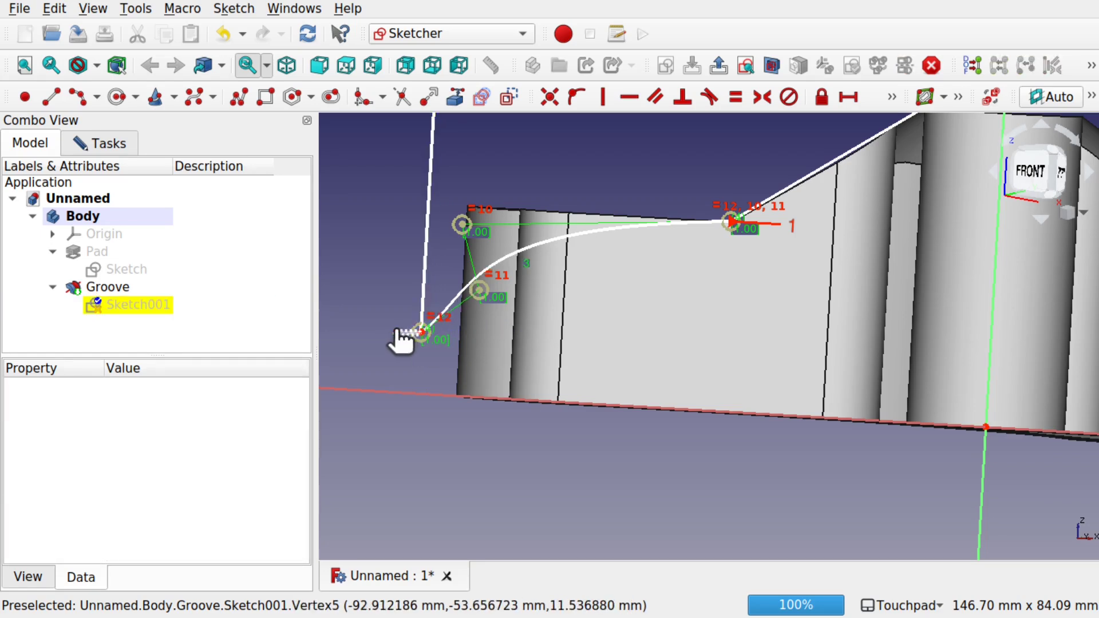
click(425, 302)
drag(425, 301, 386, 300)
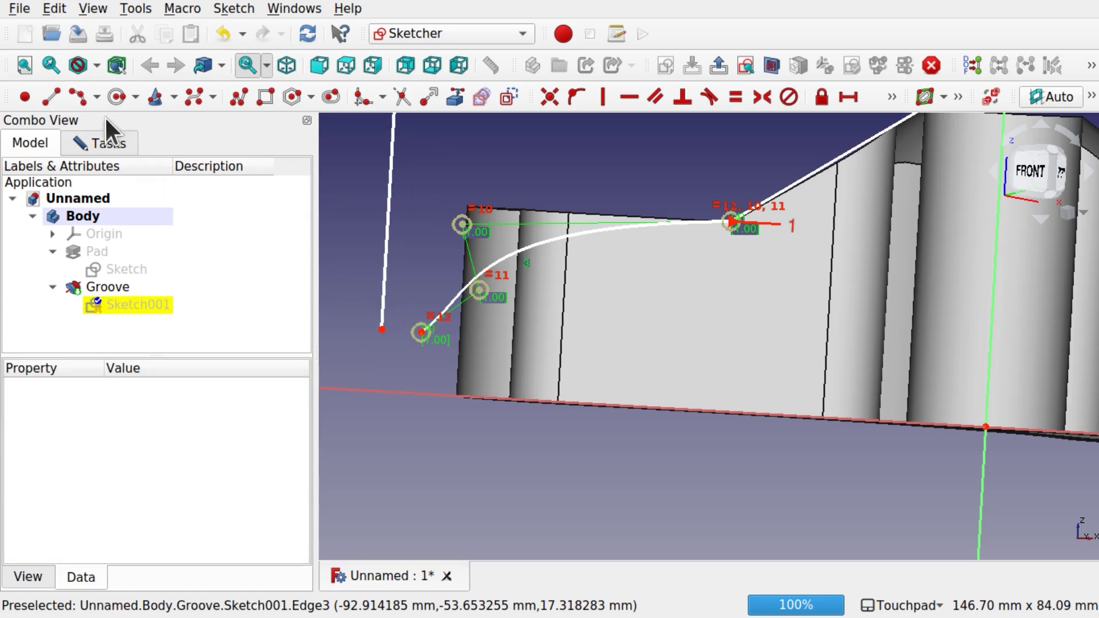
- Try to bridge the gap between the B-spline's outer end and the vertical line with a second B-spline, and delete it
click(193, 97)
click(422, 332)
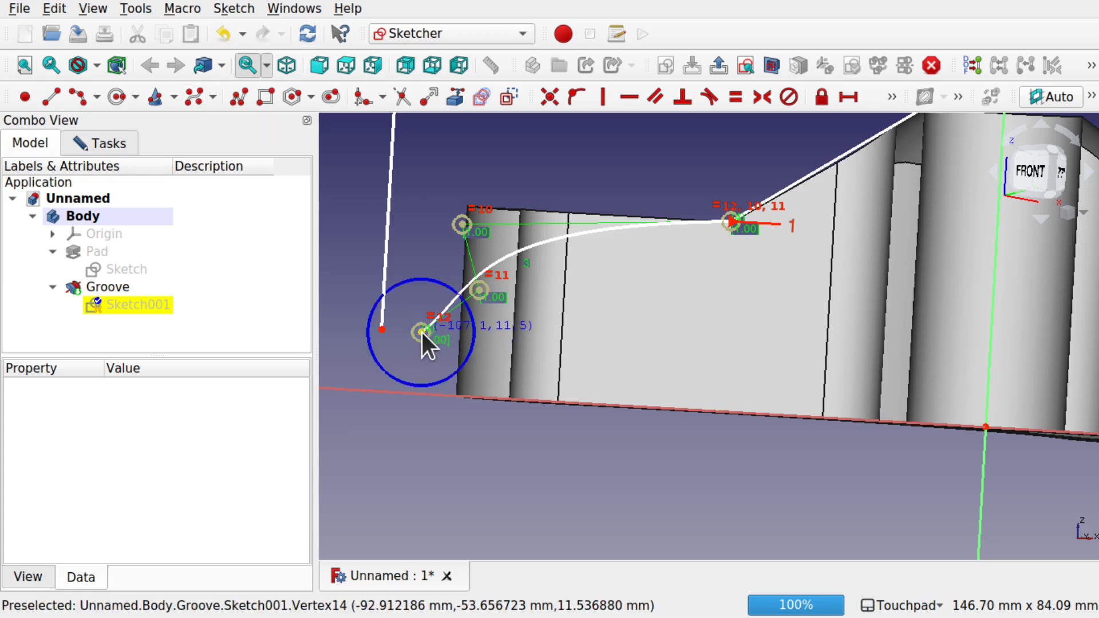
click(494, 355)
click(408, 373)
click(382, 330)
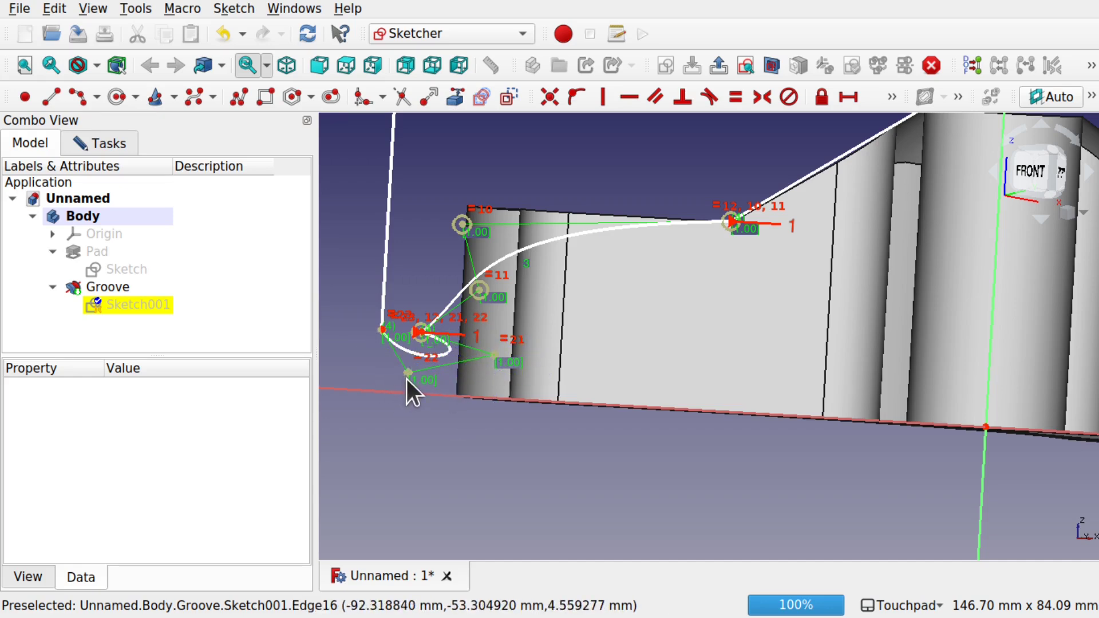
click(408, 347)
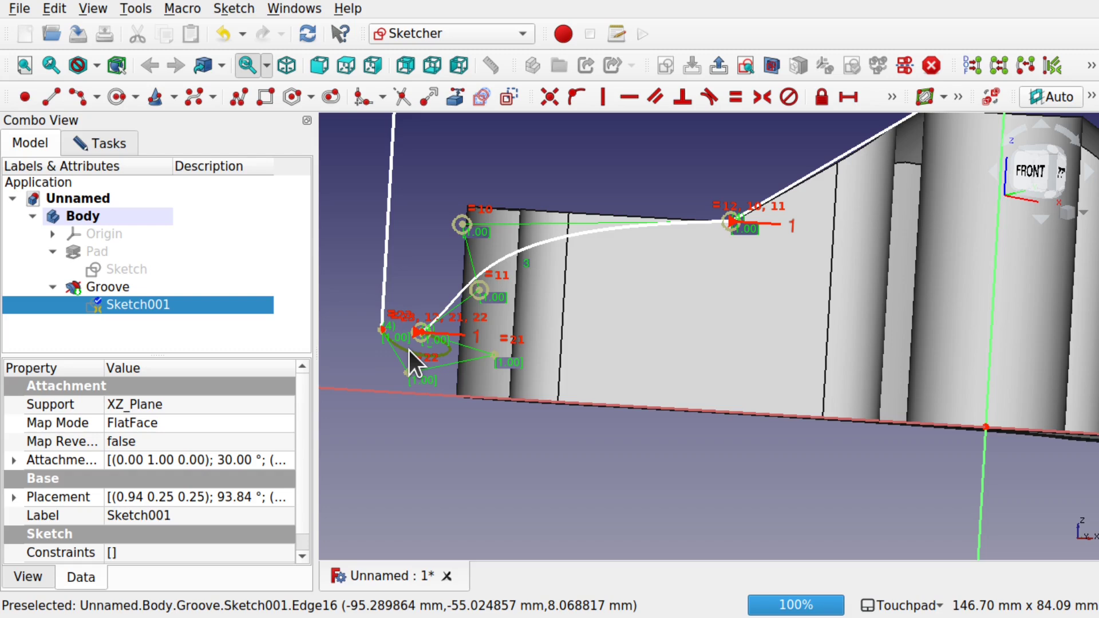
key(Delete)
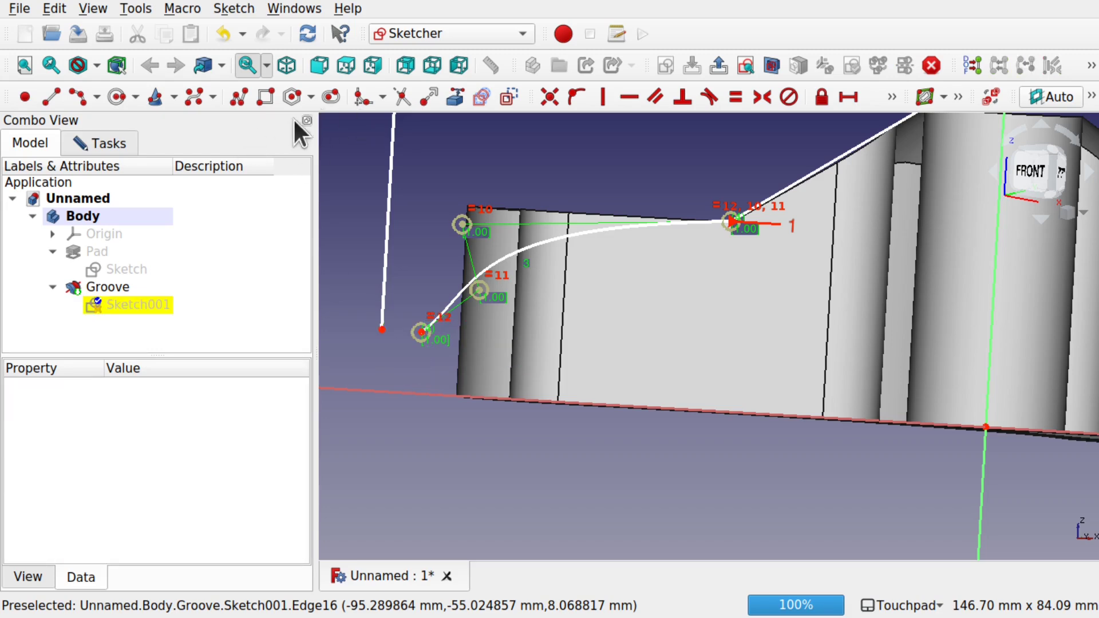
- Close the gap with a three-segment polyline from the B-spline's outer end into the solid, back outward, and up to the vertical line
click(238, 90)
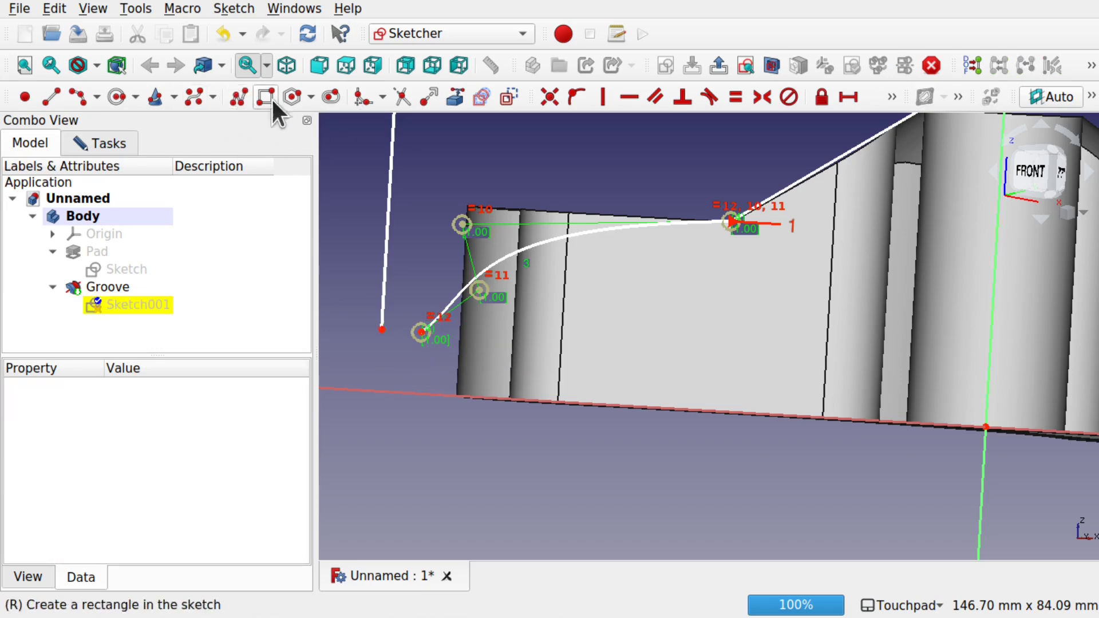
click(422, 331)
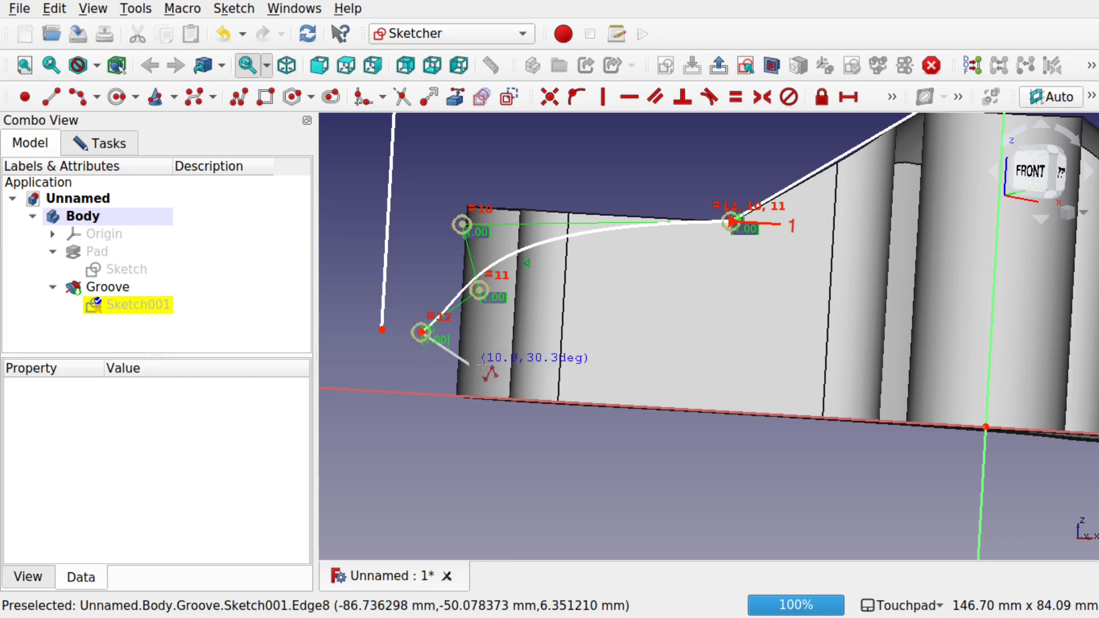
click(502, 368)
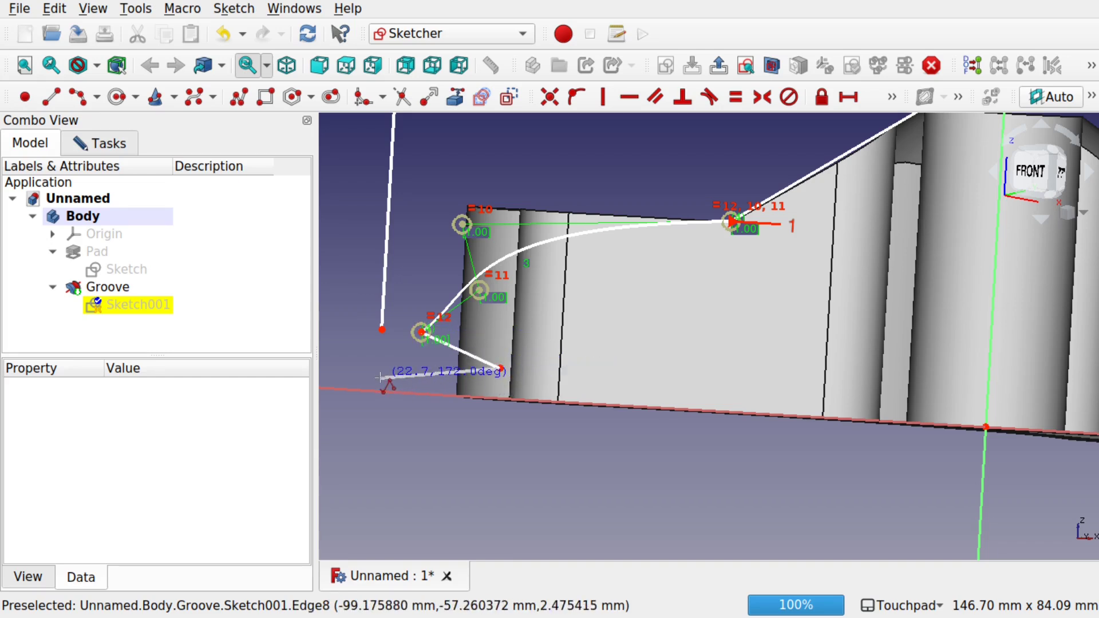
click(389, 371)
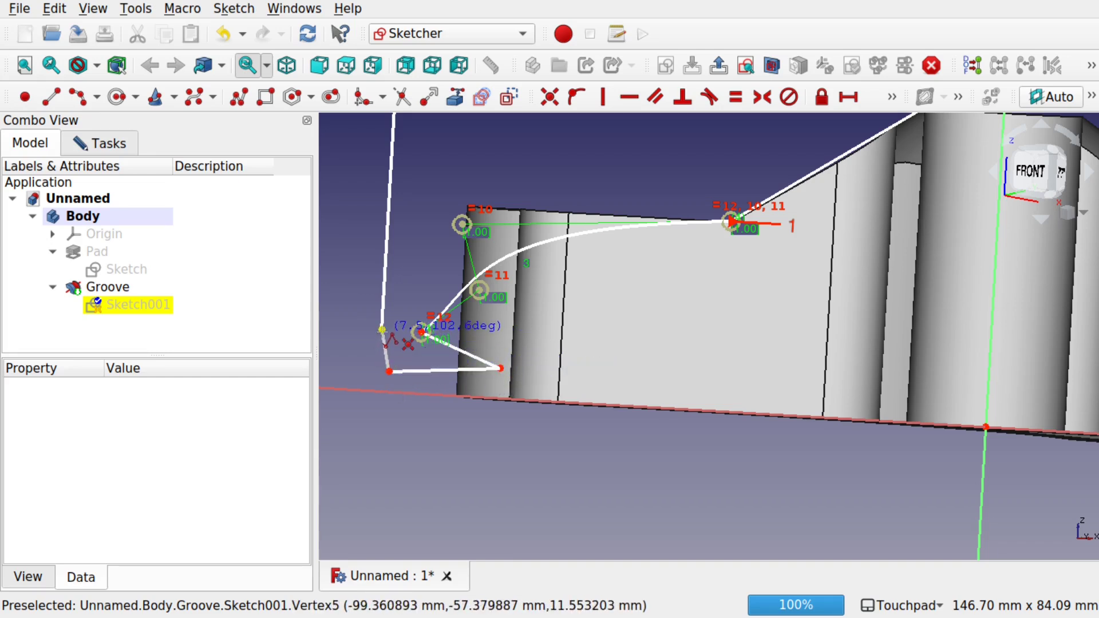
click(383, 331)
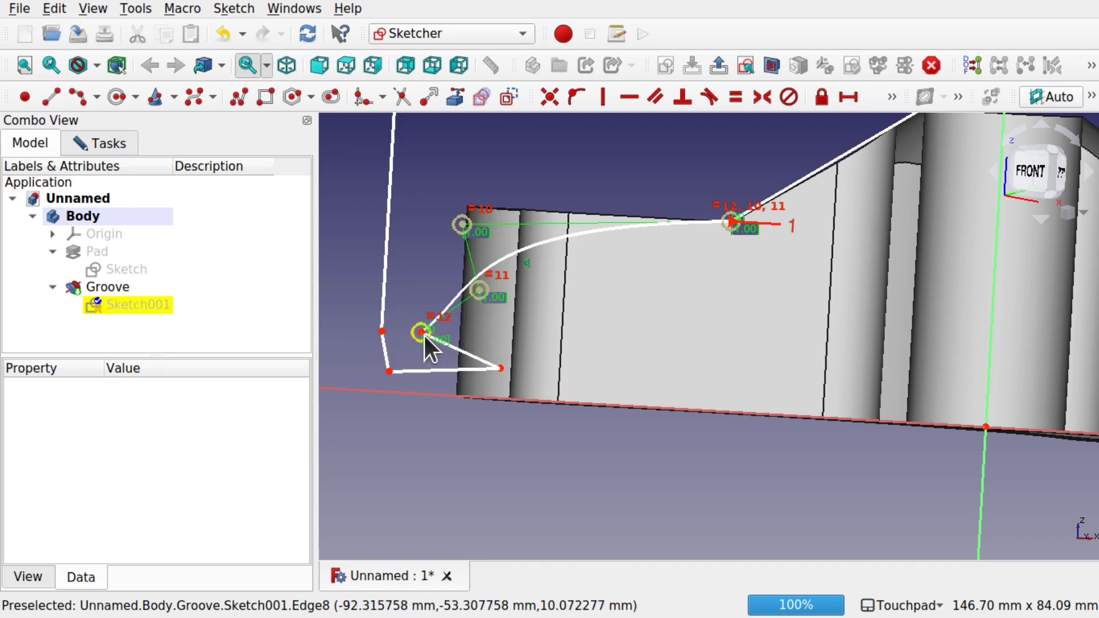
- Raise the B-spline's outer end and the notch's inner point, move the polyline's lower outer corner into the solid, and close the sketch
mouse_move(424, 333)
mouse_down()
mouse_move(439, 276)
mouse_move(424, 276)
mouse_up()
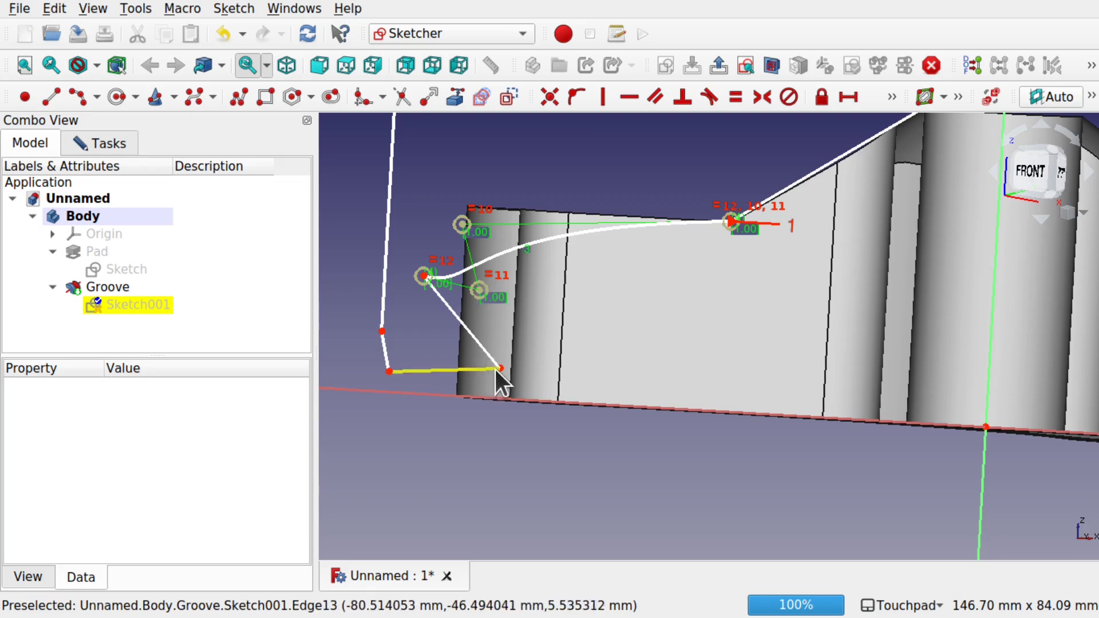
mouse_move(500, 367)
mouse_down()
mouse_move(507, 340)
mouse_move(497, 332)
mouse_up()
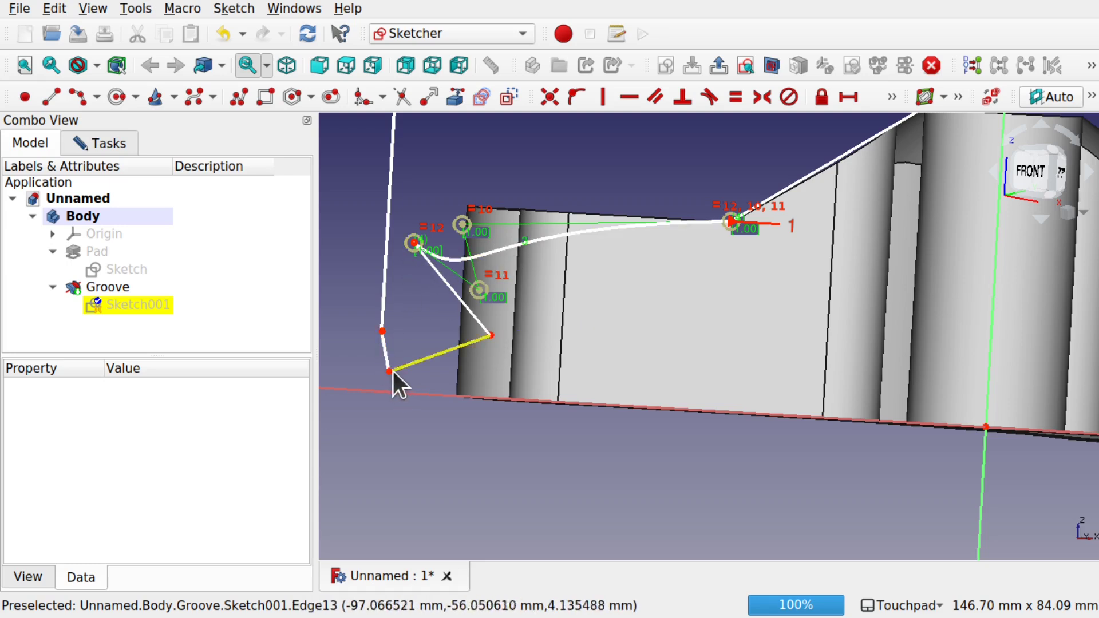
drag(391, 370, 476, 366)
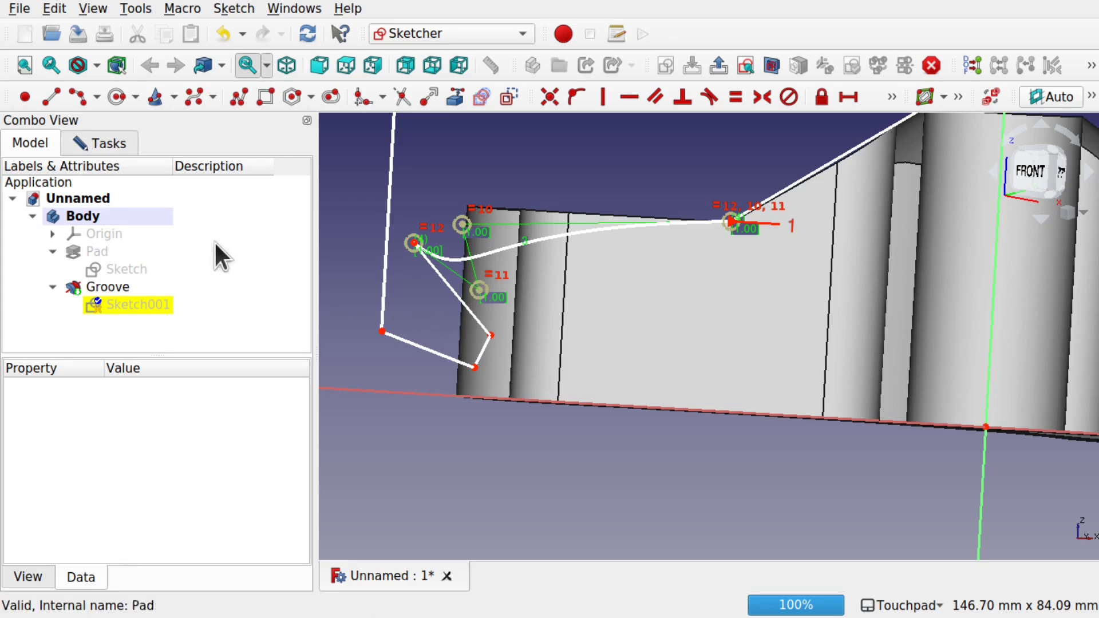
click(108, 143)
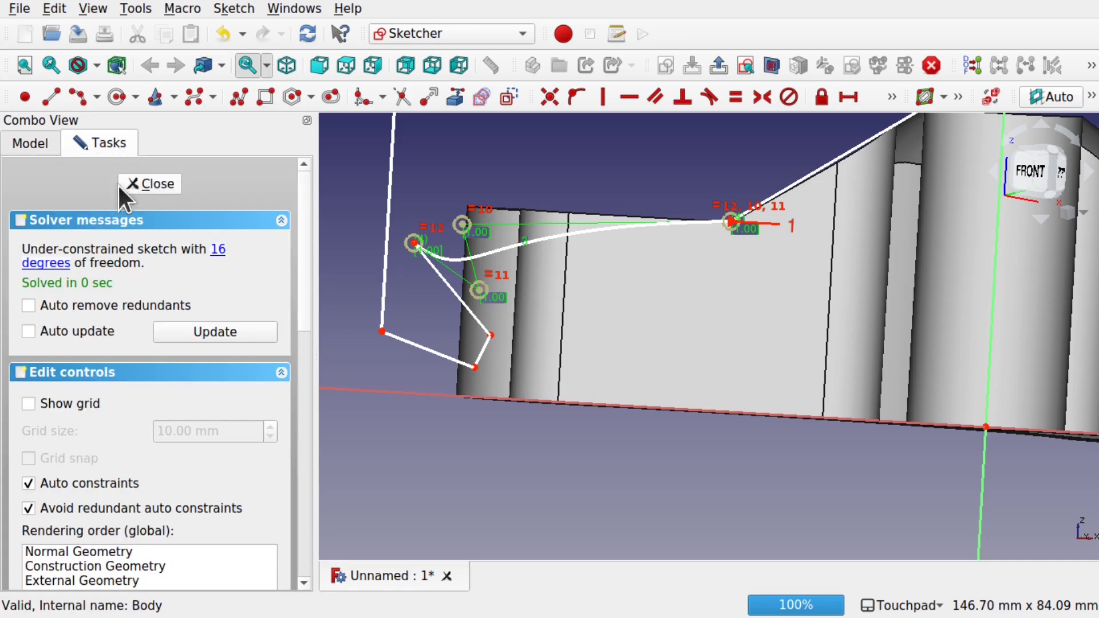
click(149, 185)
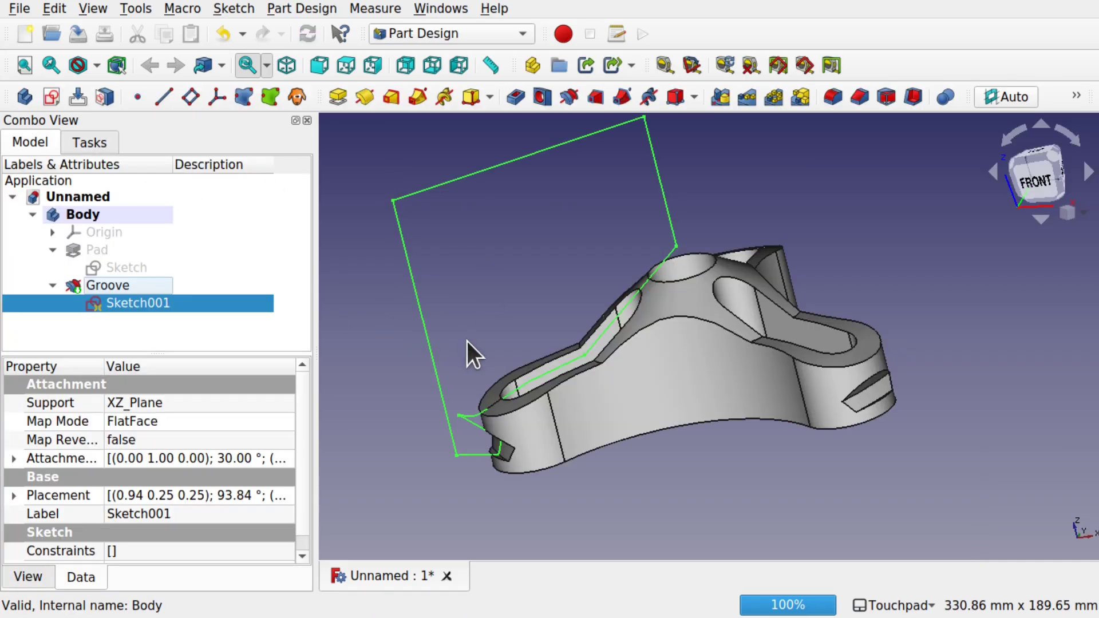
- Examine the revolved cut and the notches at the arm ends of the three-armed solid from several angles
mouse_move(498, 351)
alt+mouse_down()
mouse_move(654, 365)
mouse_move(822, 304)
mouse_move(675, 333)
mouse_move(603, 290)
mouse_move(507, 452)
alt+mouse_up()
alt+drag(646, 417, 528, 359)
alt+drag(692, 320, 606, 361)
alt+drag(535, 265, 662, 305)
mouse_move(631, 240)
alt+mouse_down()
mouse_move(633, 204)
mouse_move(598, 197)
alt+mouse_up()
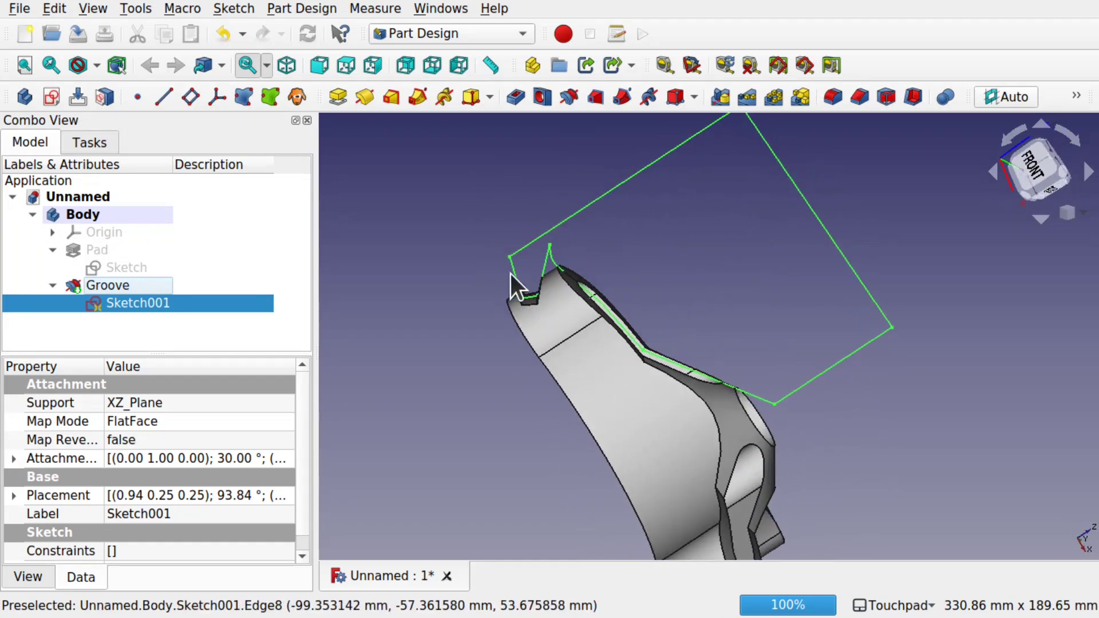
alt+drag(663, 211, 507, 237)
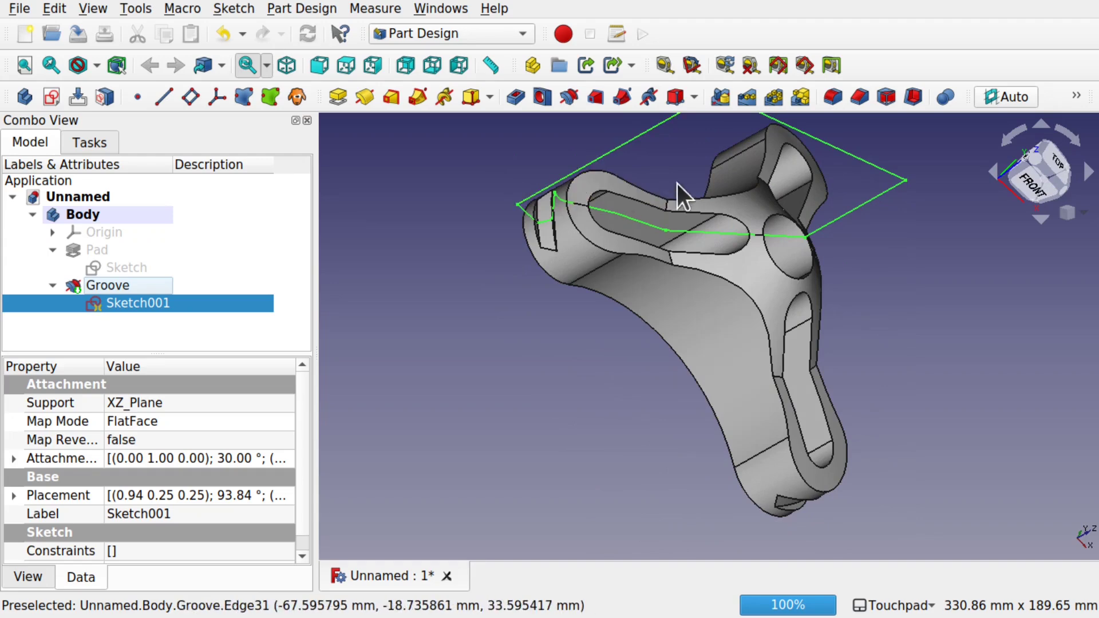
mouse_move(826, 188)
alt+mouse_down()
mouse_move(874, 217)
mouse_move(850, 160)
mouse_move(775, 226)
mouse_move(810, 238)
mouse_move(804, 247)
mouse_move(688, 261)
alt+mouse_up()
mouse_move(606, 236)
alt+mouse_down()
mouse_move(624, 285)
mouse_move(581, 286)
mouse_move(653, 318)
mouse_move(658, 350)
mouse_move(311, 298)
alt+mouse_up()
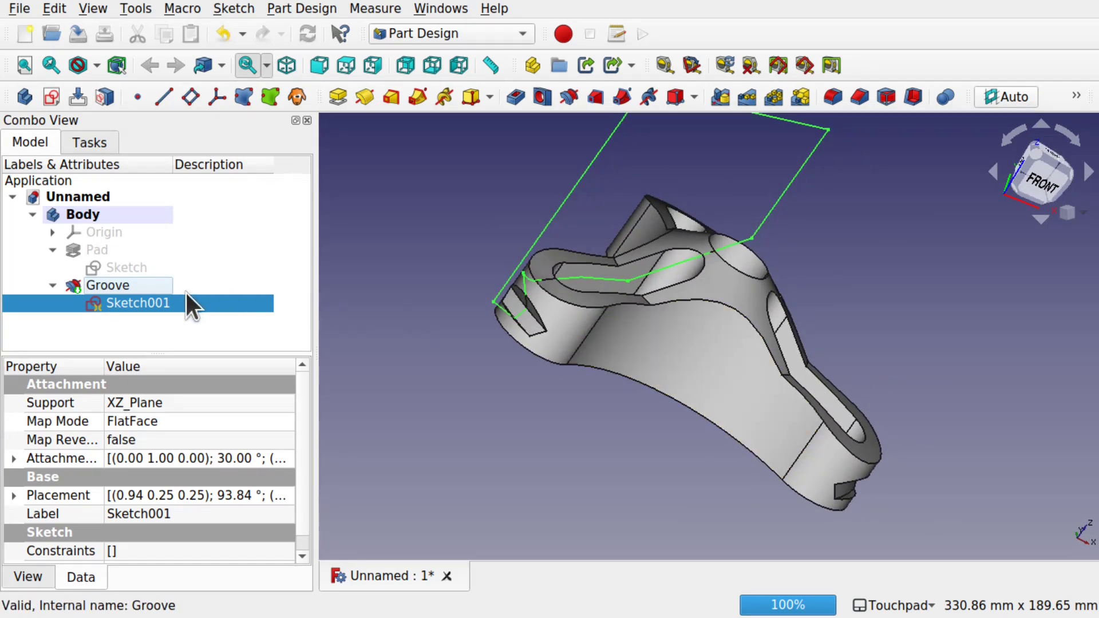
- Open the groove's sketch for editing, make the Groove solid visible, and section the view at the sketch plane
double_click(160, 306)
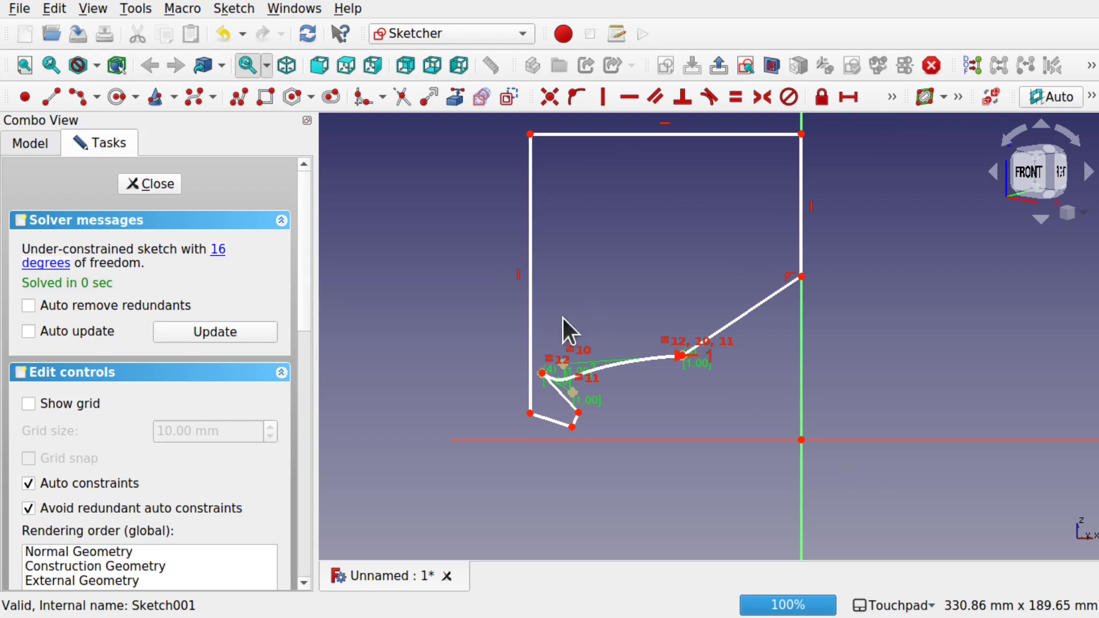
click(45, 143)
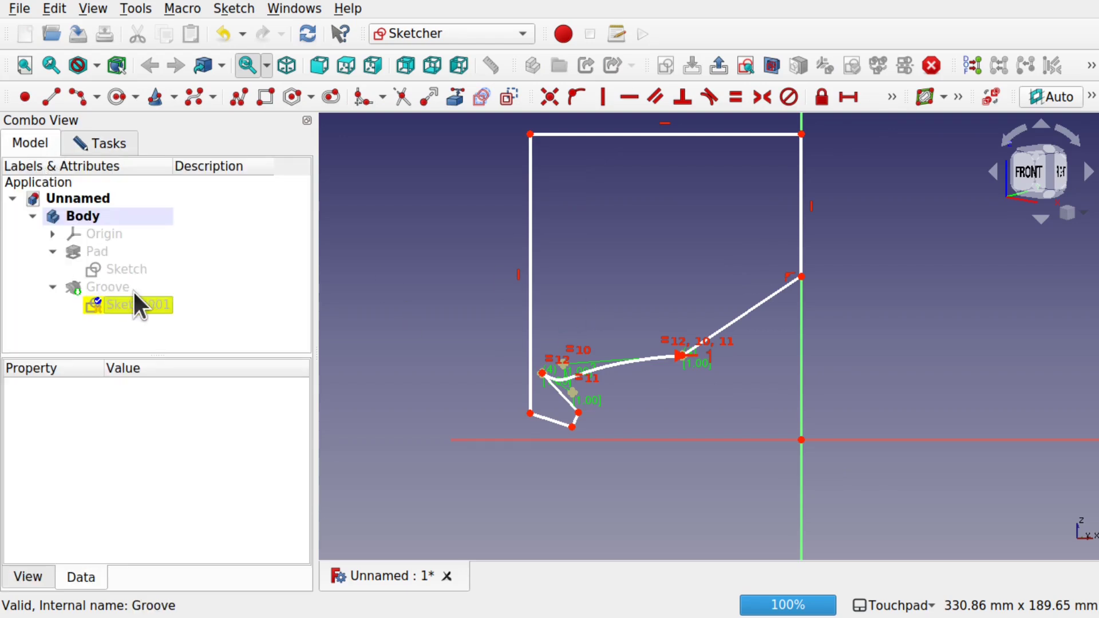
click(121, 288)
key(space)
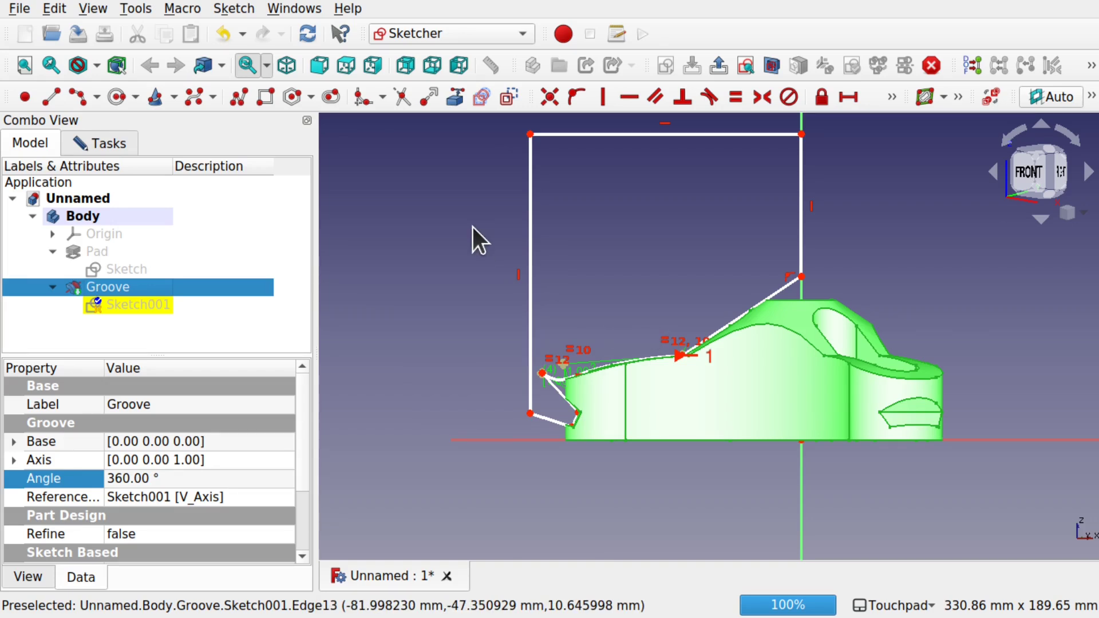
click(771, 65)
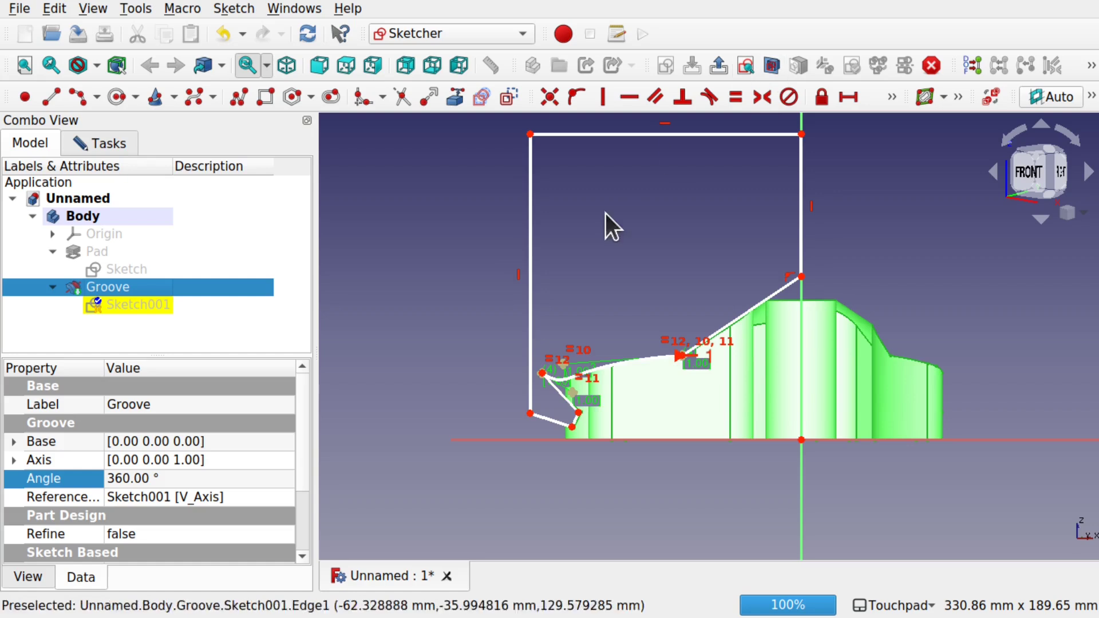
click(641, 278)
scroll(585, 421, up, 5)
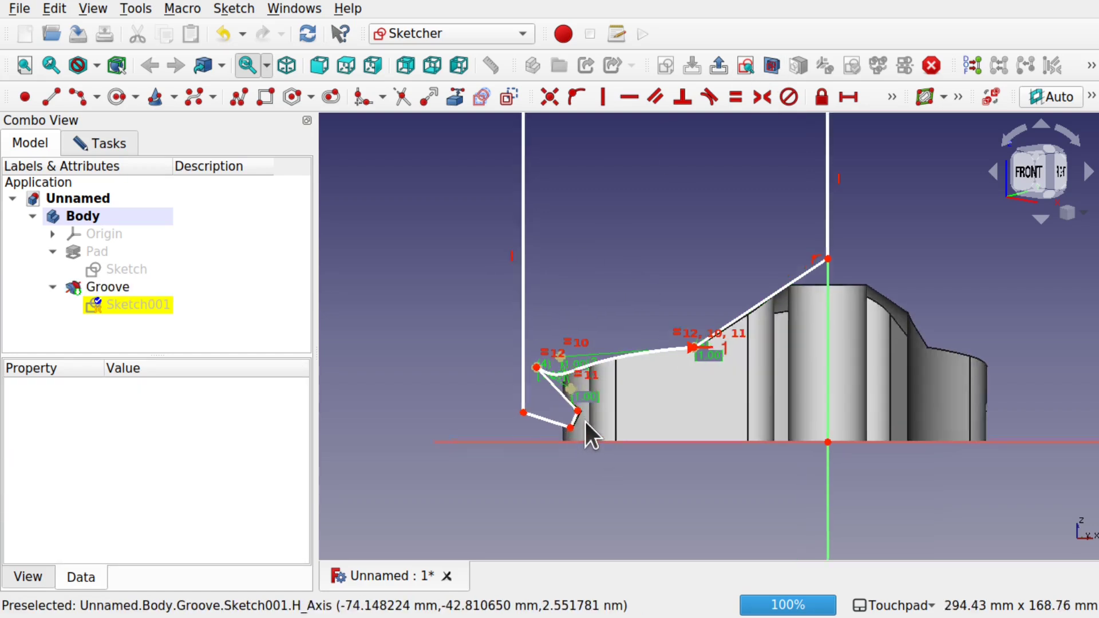
- Raise the notch's inner point, lower the B-spline's outer end, and shift its inner end down and outward along with the sloped line
scroll(585, 421, down, 1)
mouse_move(567, 397)
mouse_down()
mouse_move(597, 358)
mouse_move(587, 362)
mouse_up()
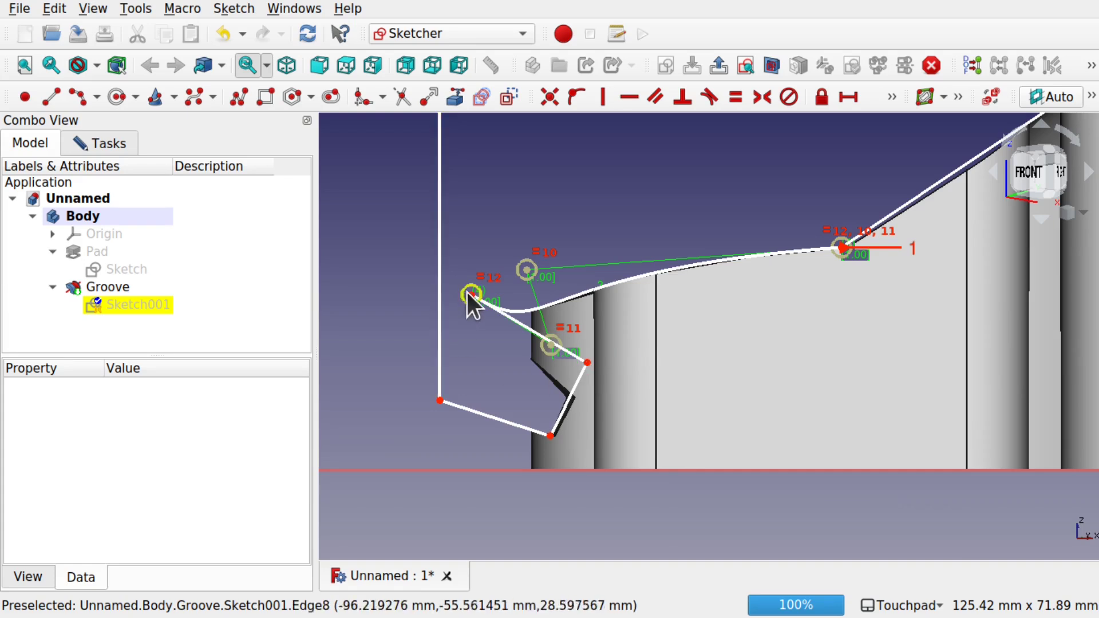
drag(475, 291, 470, 345)
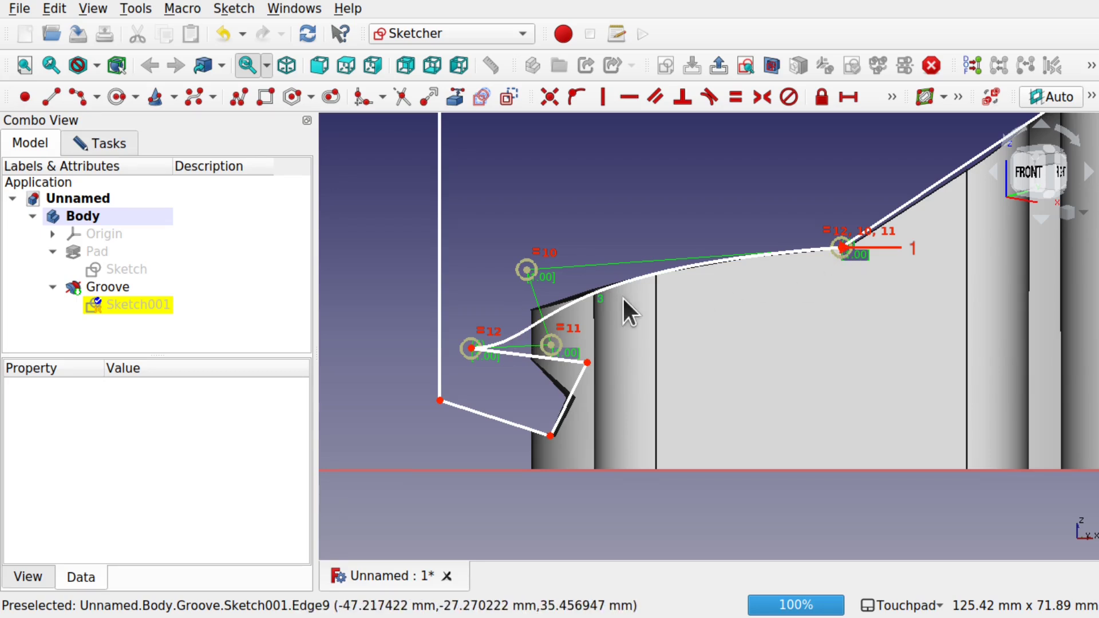
click(471, 347)
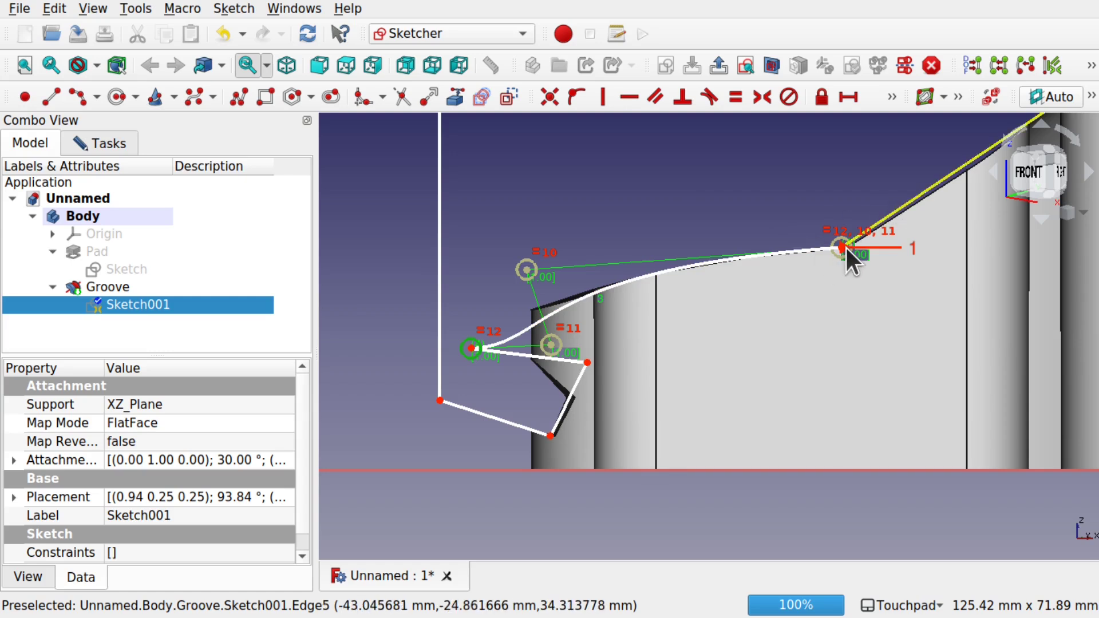
mouse_move(845, 248)
mouse_down()
mouse_move(813, 276)
mouse_move(836, 280)
mouse_move(827, 267)
mouse_up()
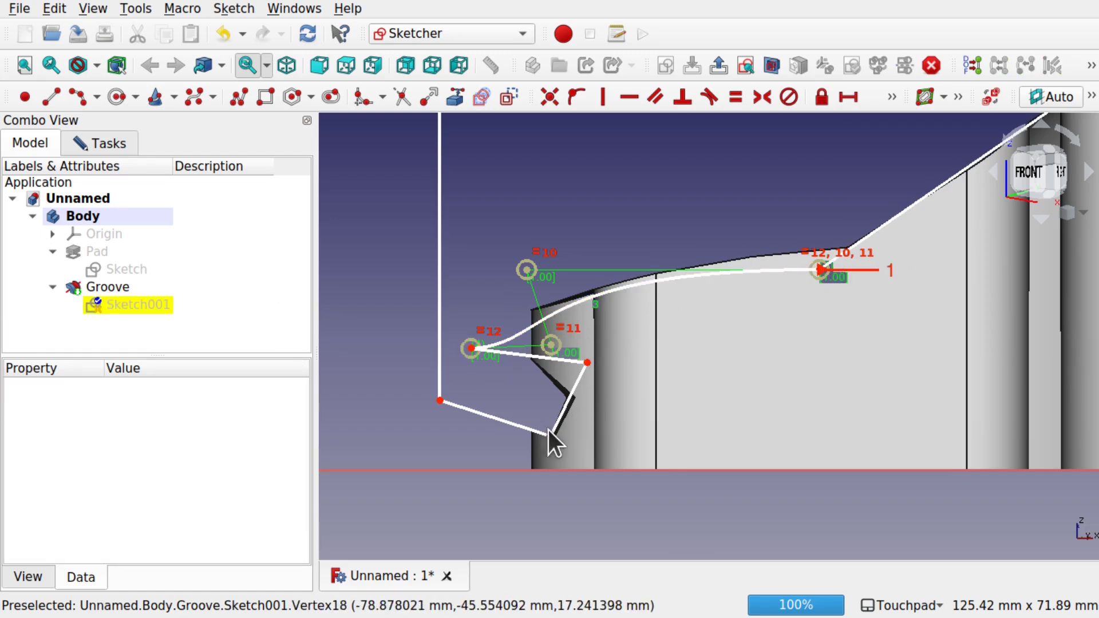
- Narrow the notch by moving its inner point outward and its lower corner up to the solid's outer edge, and close the sketch
mouse_move(550, 432)
mouse_down()
mouse_move(558, 394)
mouse_move(555, 417)
mouse_up()
drag(590, 340, 577, 362)
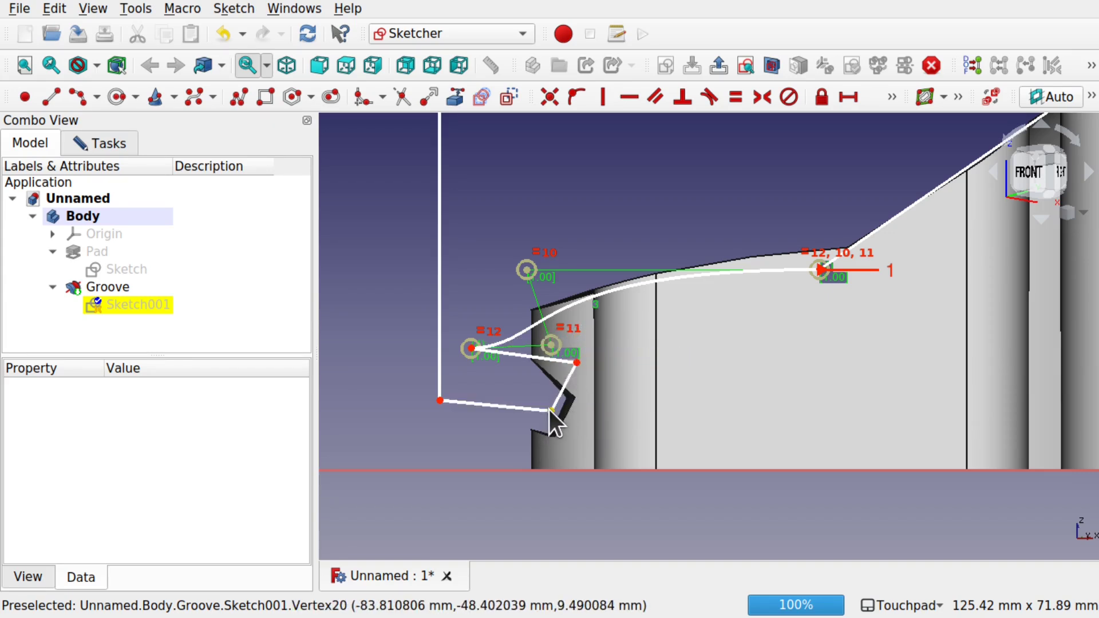
drag(549, 410, 534, 384)
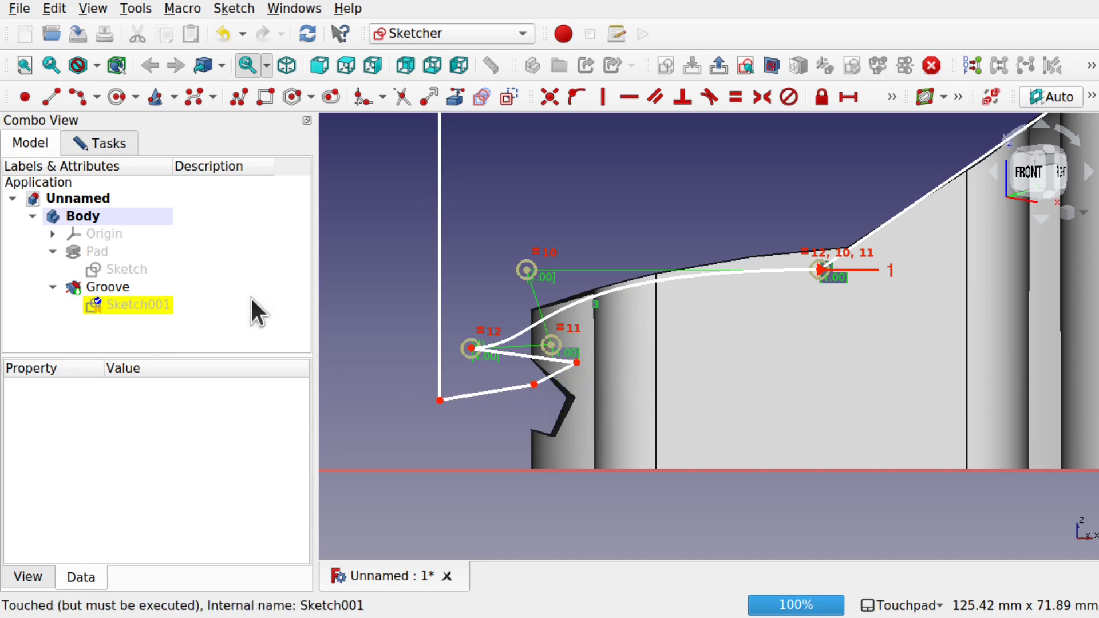
click(118, 148)
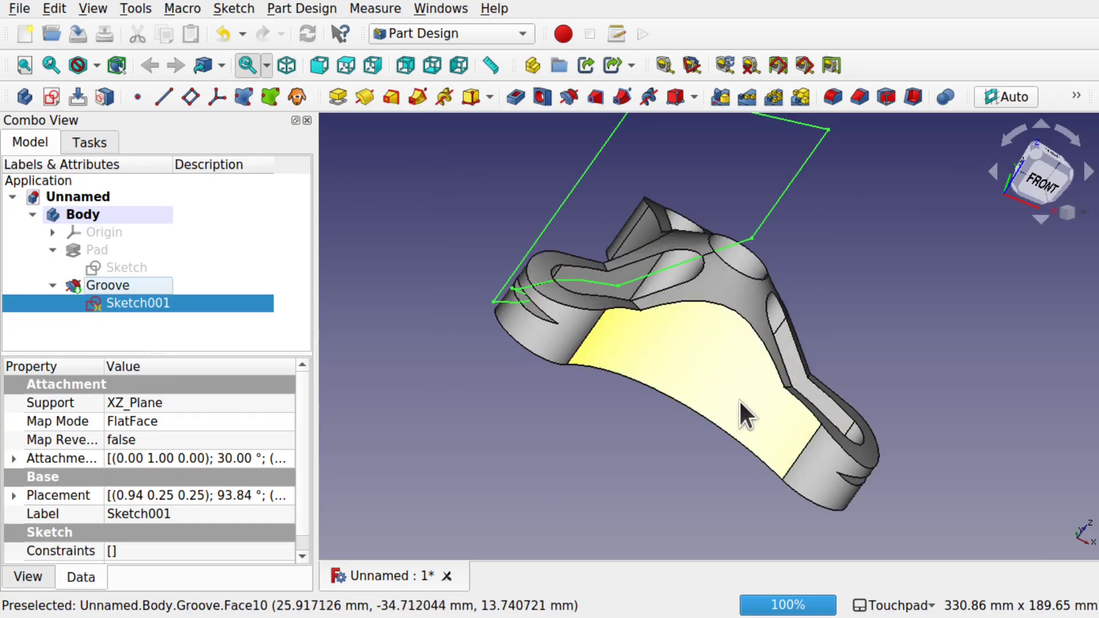
middle_drag(740, 401, 692, 382)
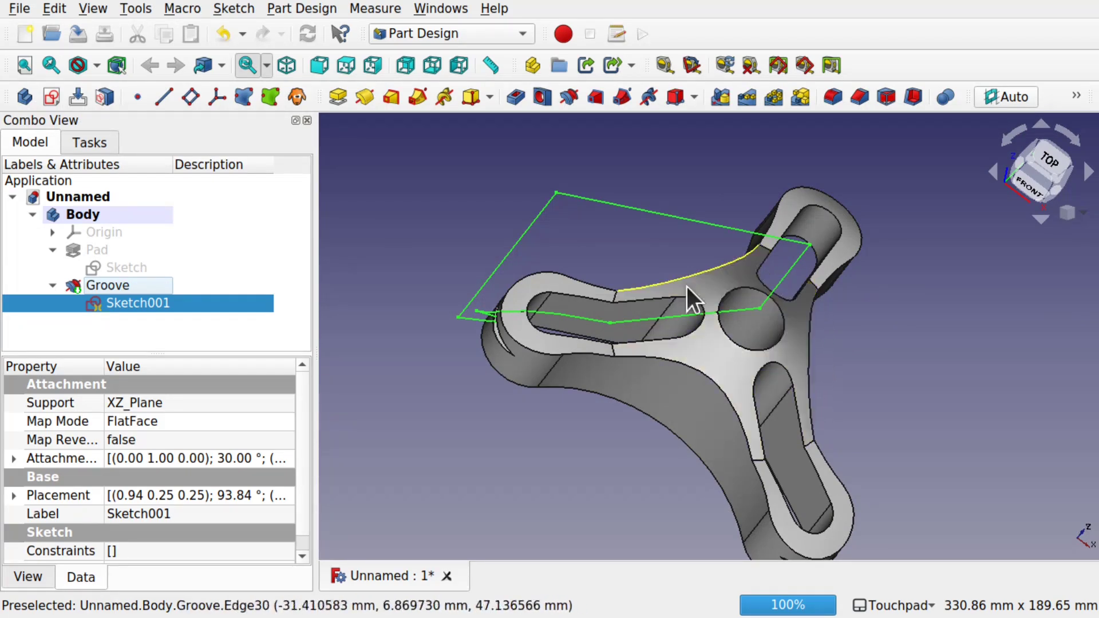
- Reopen the groove's sketch and draw a small circle centred on the middle of the sloped line
double_click(147, 302)
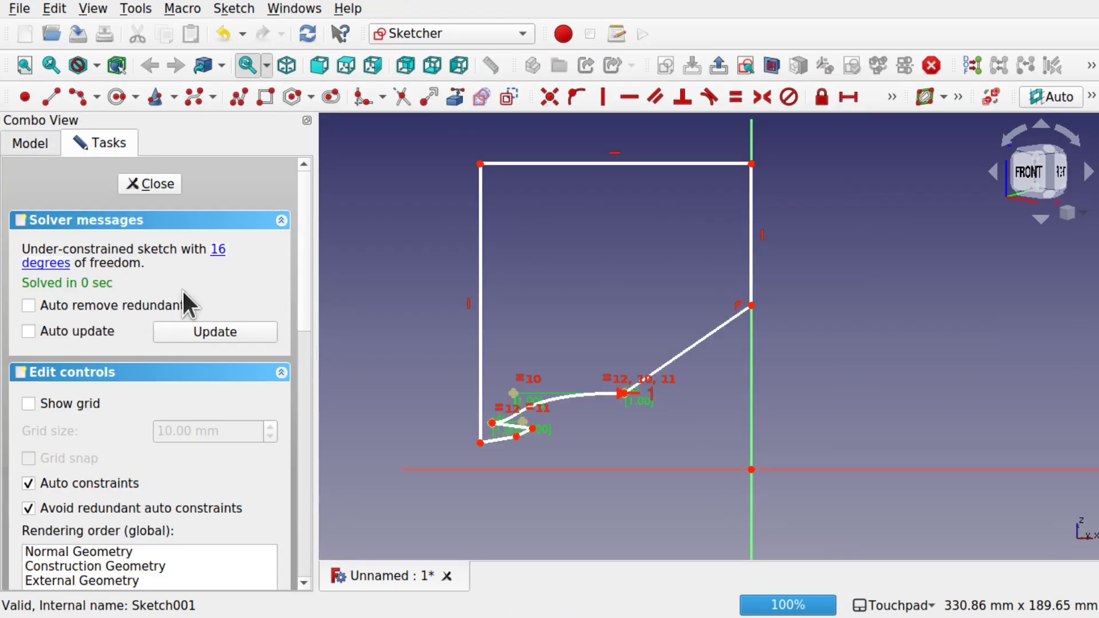
click(118, 98)
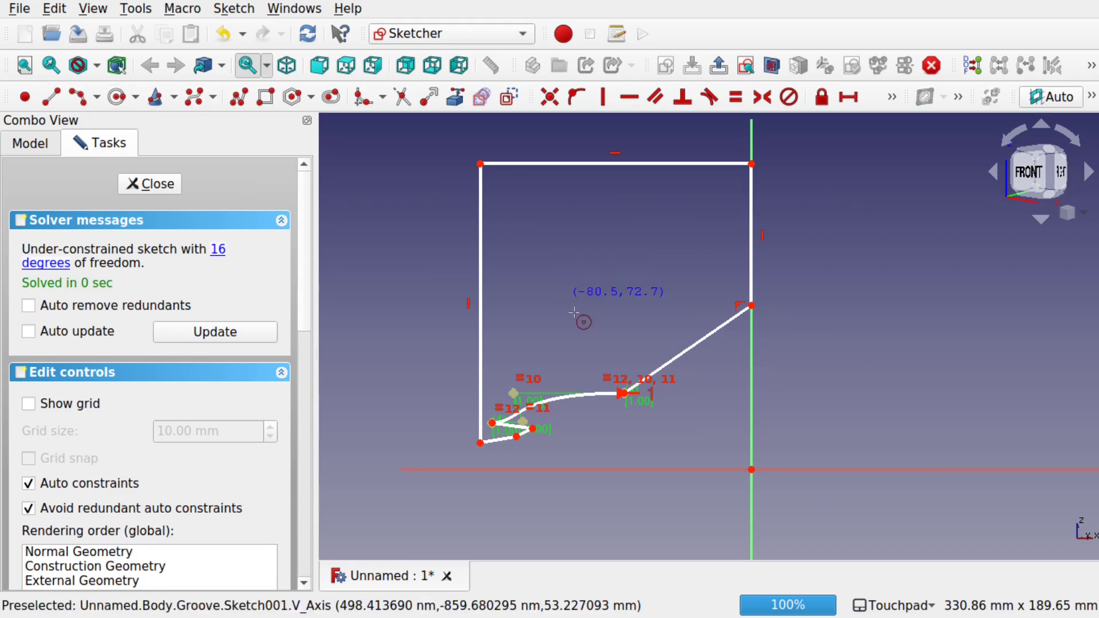
click(692, 347)
click(705, 355)
scroll(709, 363, up, 4)
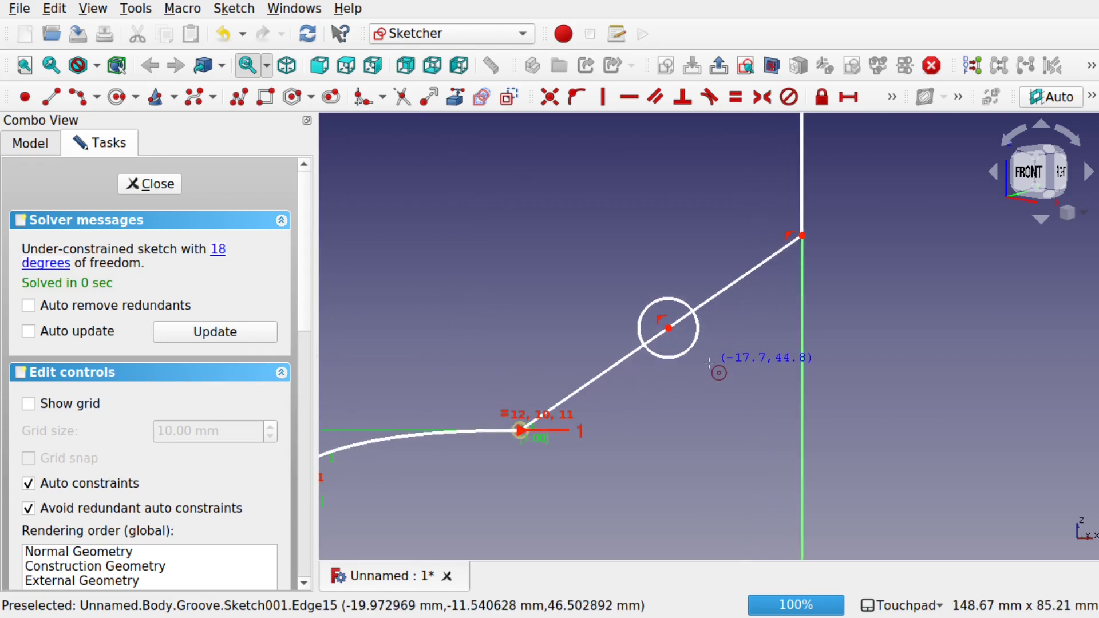
- Trim away the circle's lower half and the sloped line's portion inside it to leave an upward arc, and close the sketch
click(402, 97)
click(692, 357)
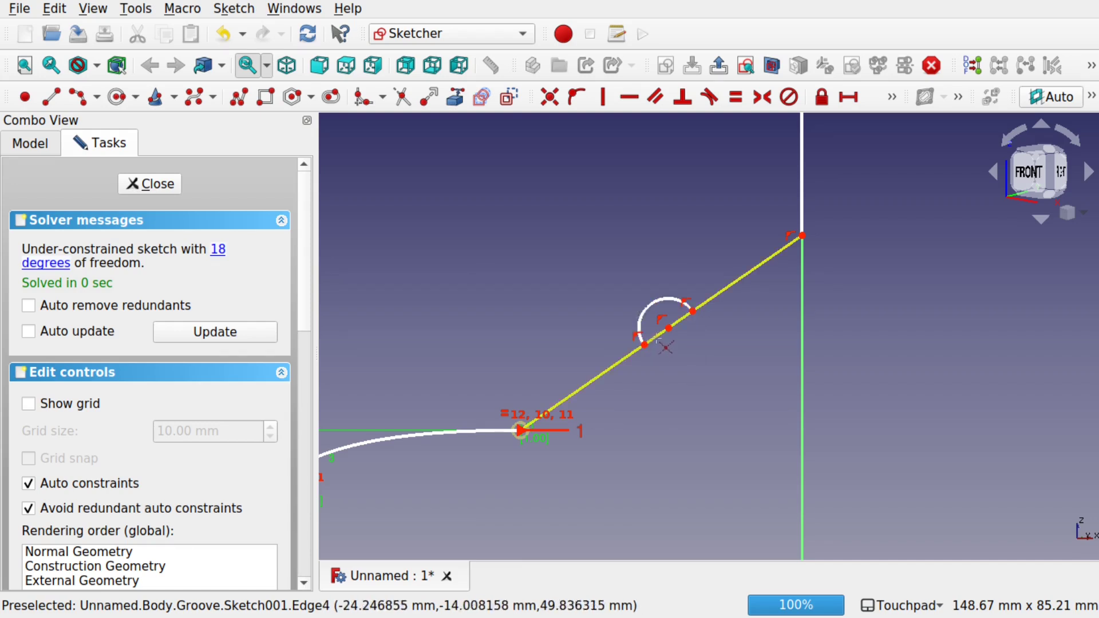
click(681, 318)
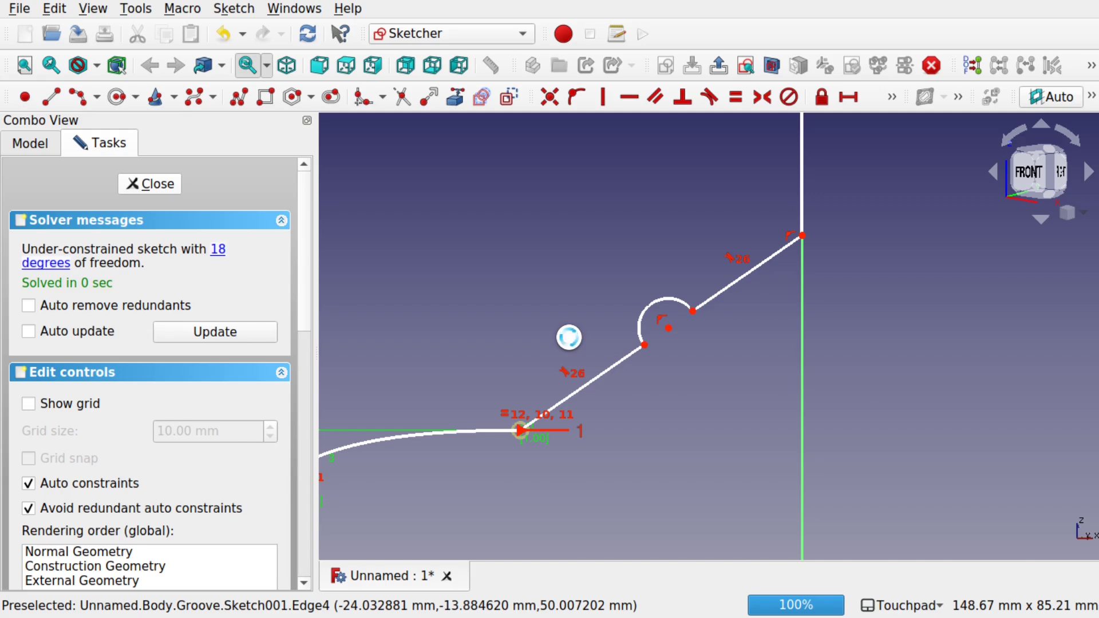
mouse_move(815, 344)
shift+mouse_down()
mouse_move(771, 324)
mouse_move(777, 280)
mouse_move(682, 339)
shift+mouse_up()
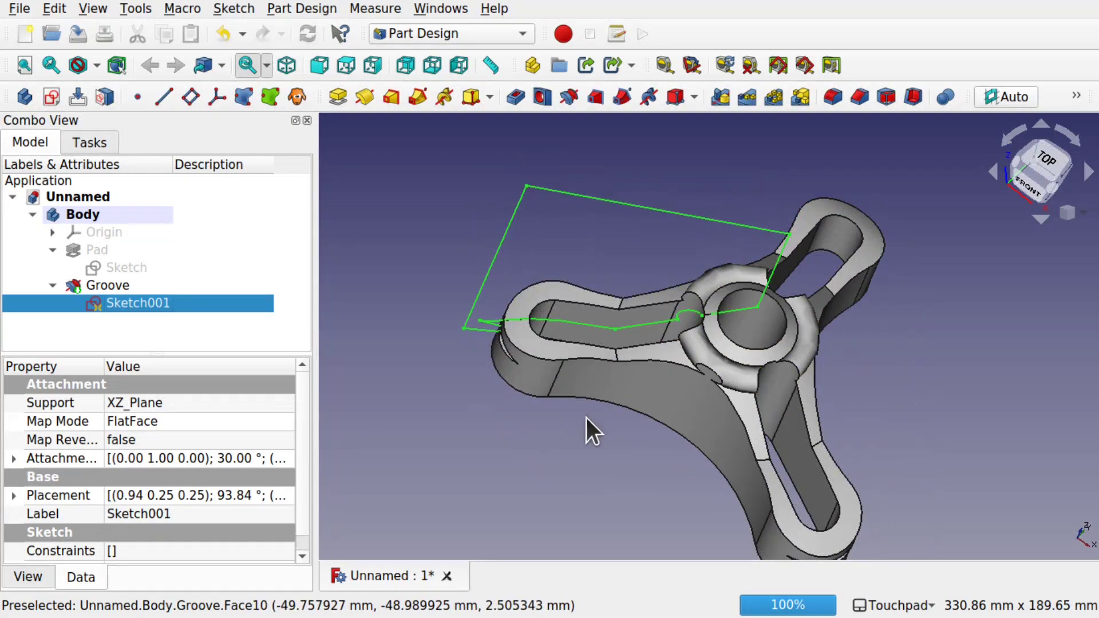
- Set the Body's display deviation to 1.00 to coarsen the tessellation of the rounded ring around the hub
shift+drag(576, 411, 613, 444)
scroll(715, 329, up, 5)
shift+drag(716, 328, 680, 309)
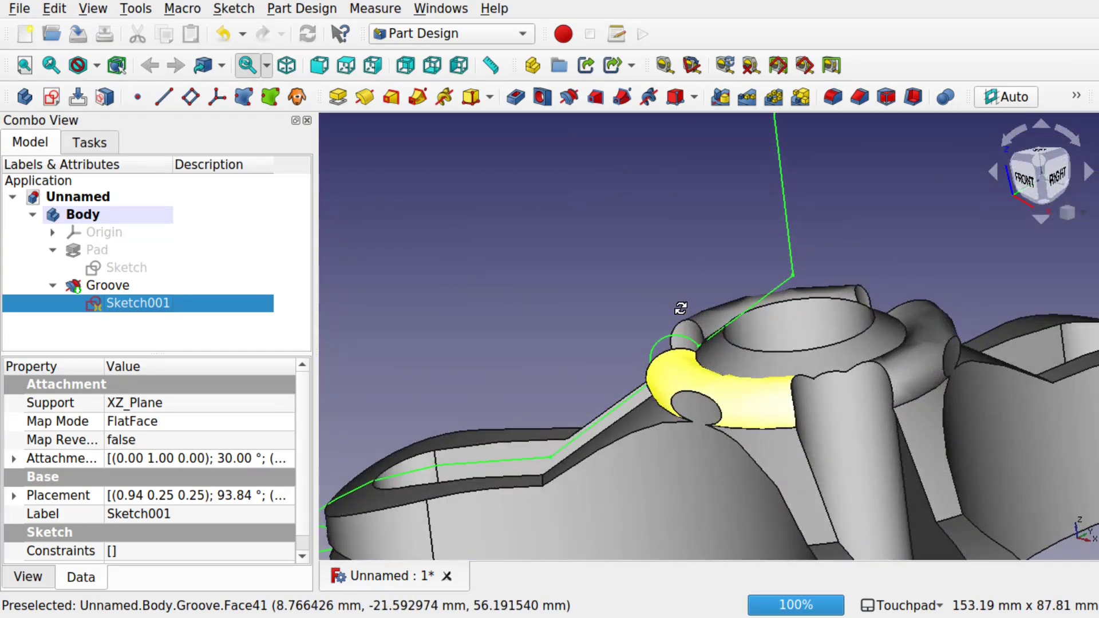
mouse_move(722, 395)
shift+mouse_down()
mouse_move(741, 428)
mouse_move(716, 401)
shift+mouse_up()
click(77, 217)
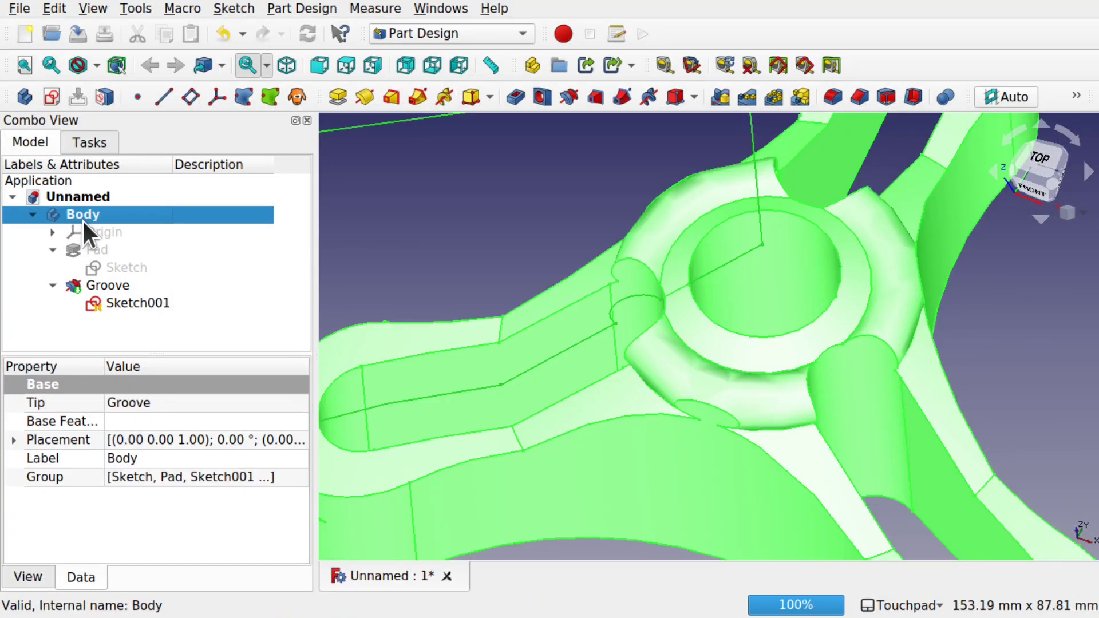
click(34, 570)
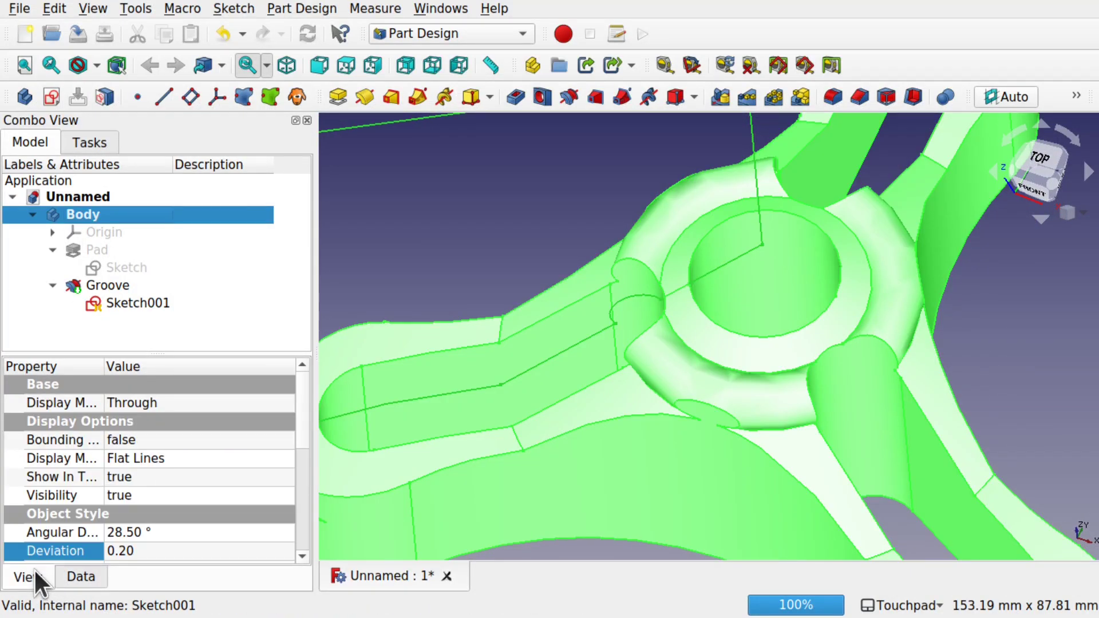
click(146, 550)
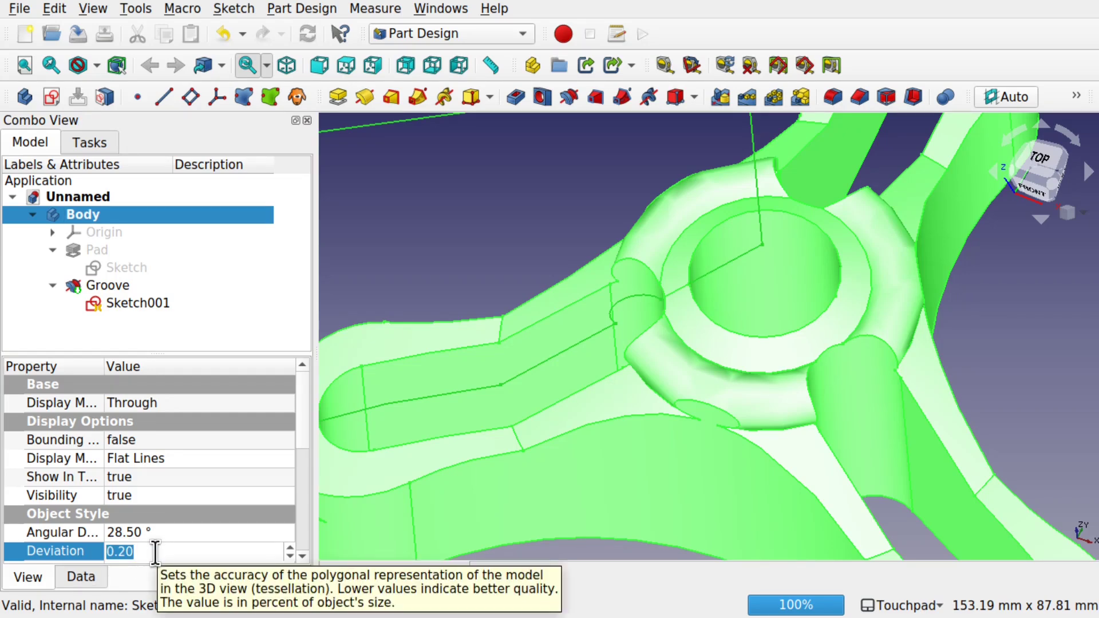
click(481, 274)
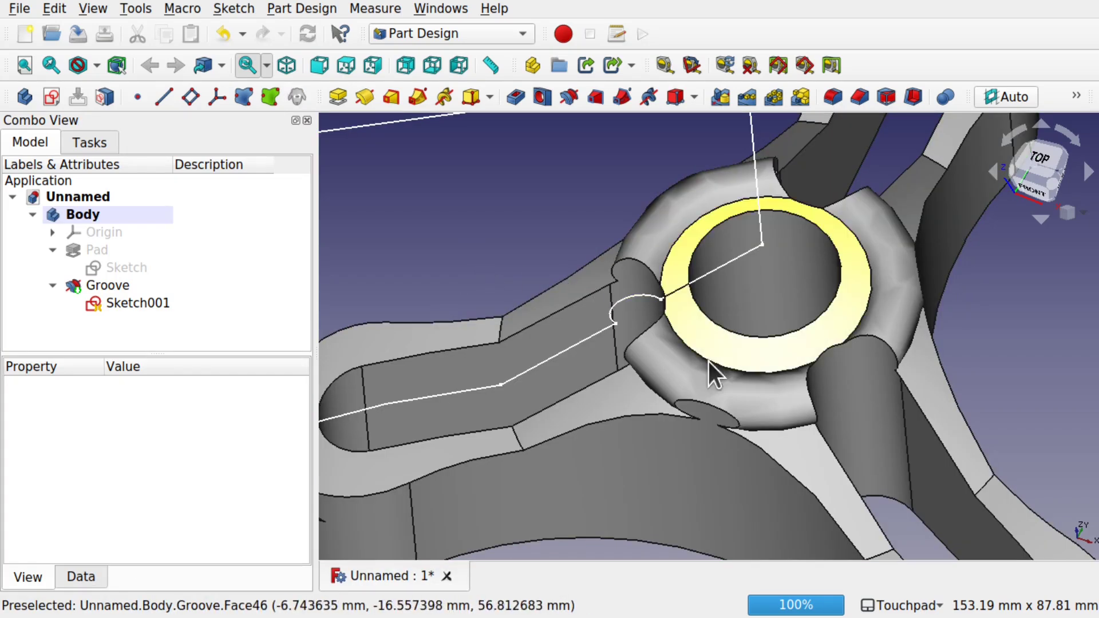
scroll(636, 418, up, 4)
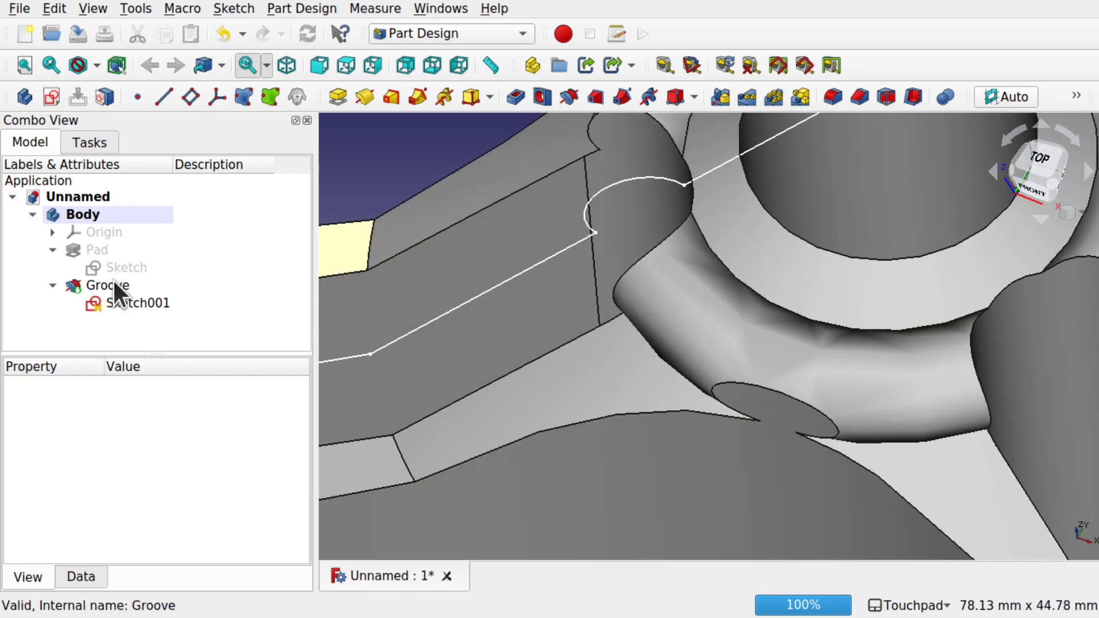
- Refine the Body's displayed tessellation by setting its deviation to 0.1
click(81, 215)
click(153, 550)
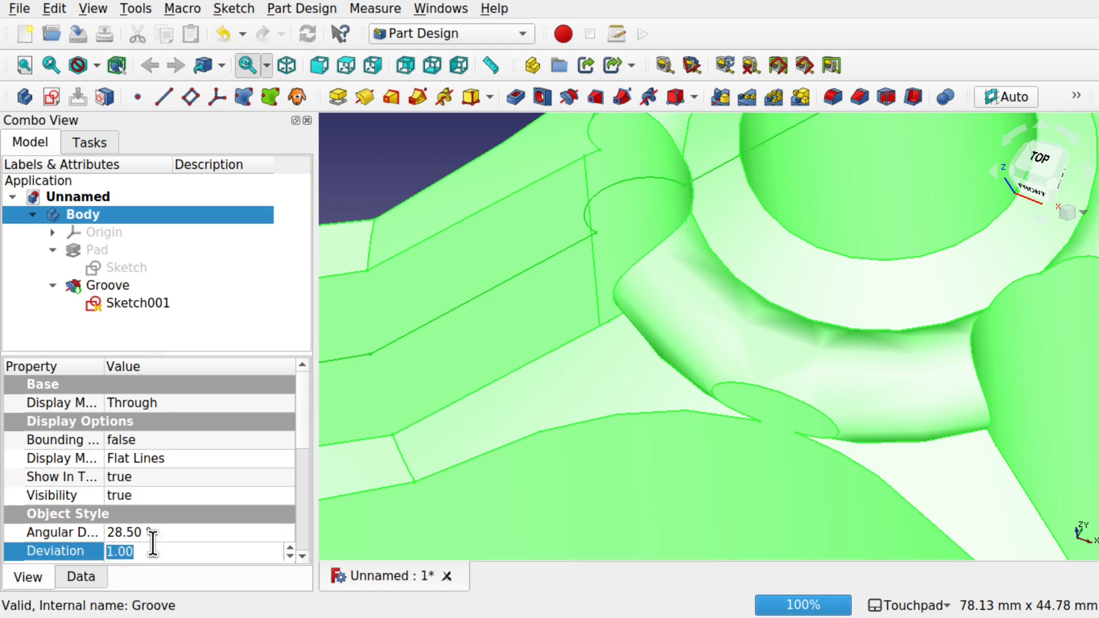
text(0.1)
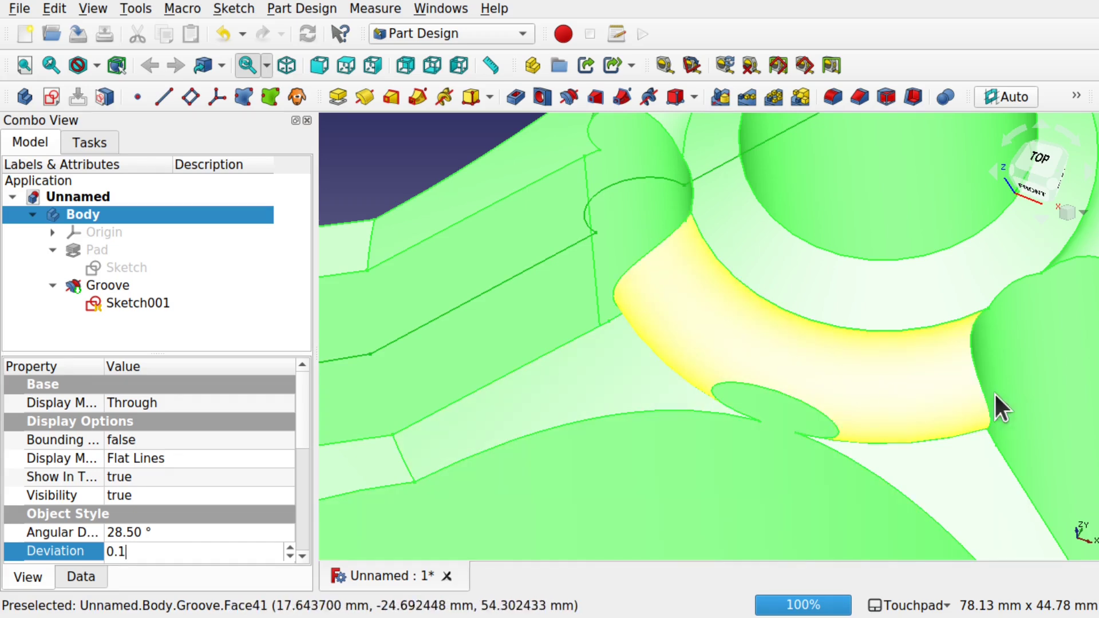
scroll(805, 404, down, 4)
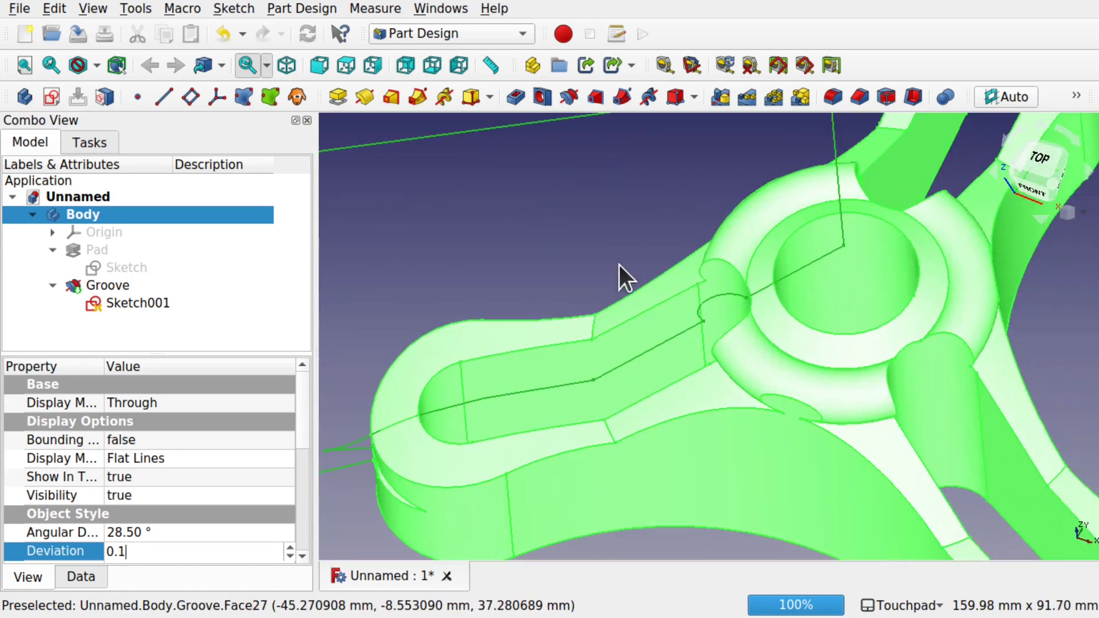
click(610, 249)
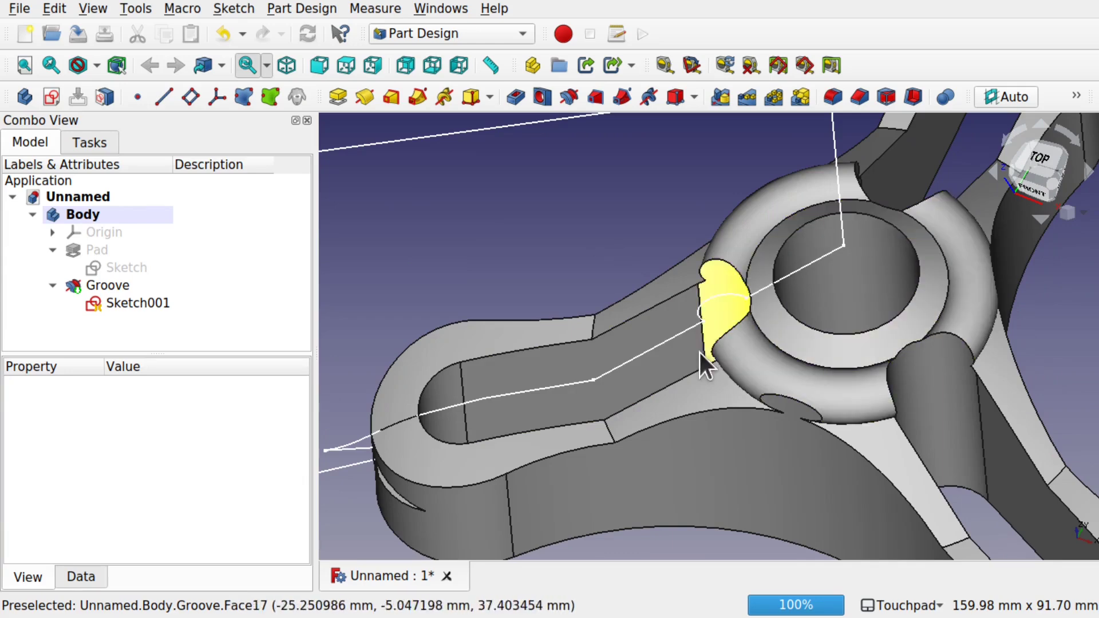
- Return the Body's display deviation to 1
click(79, 214)
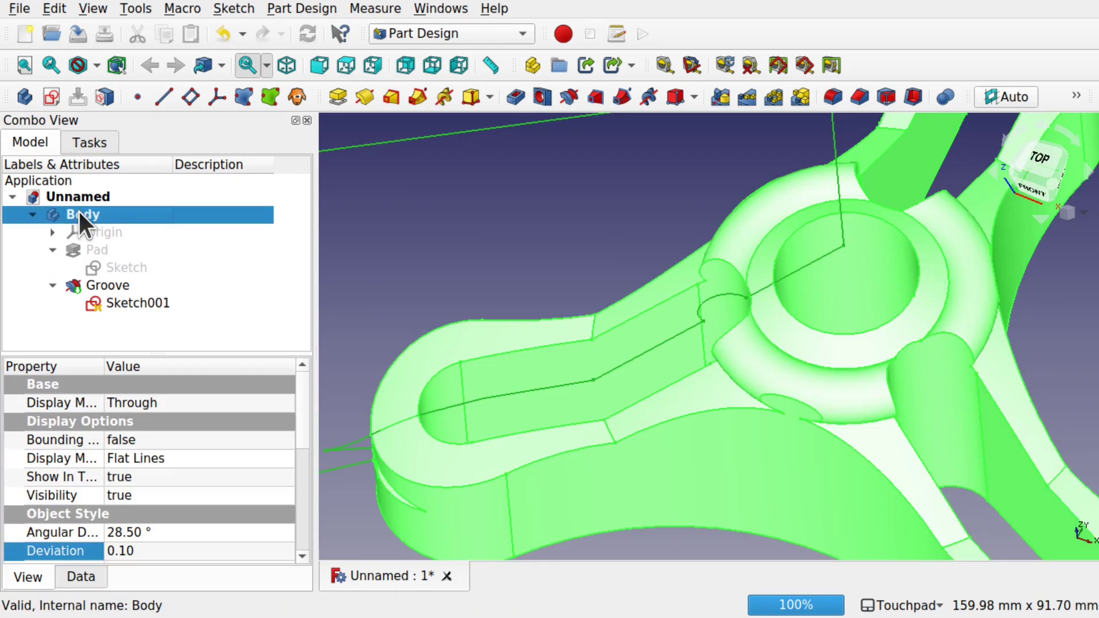
click(150, 551)
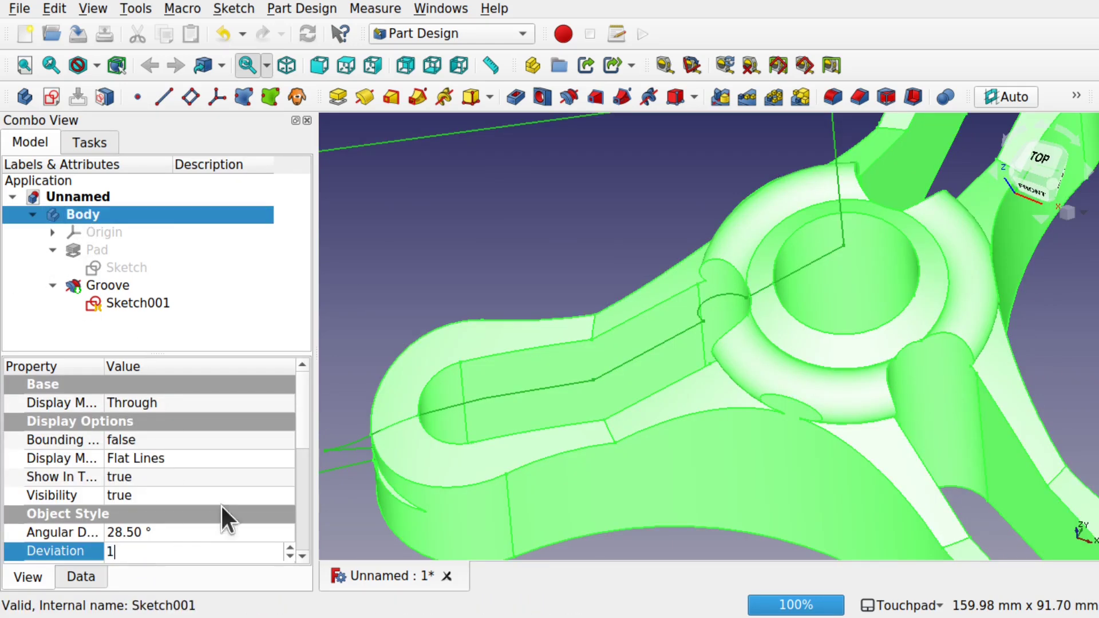
click(435, 322)
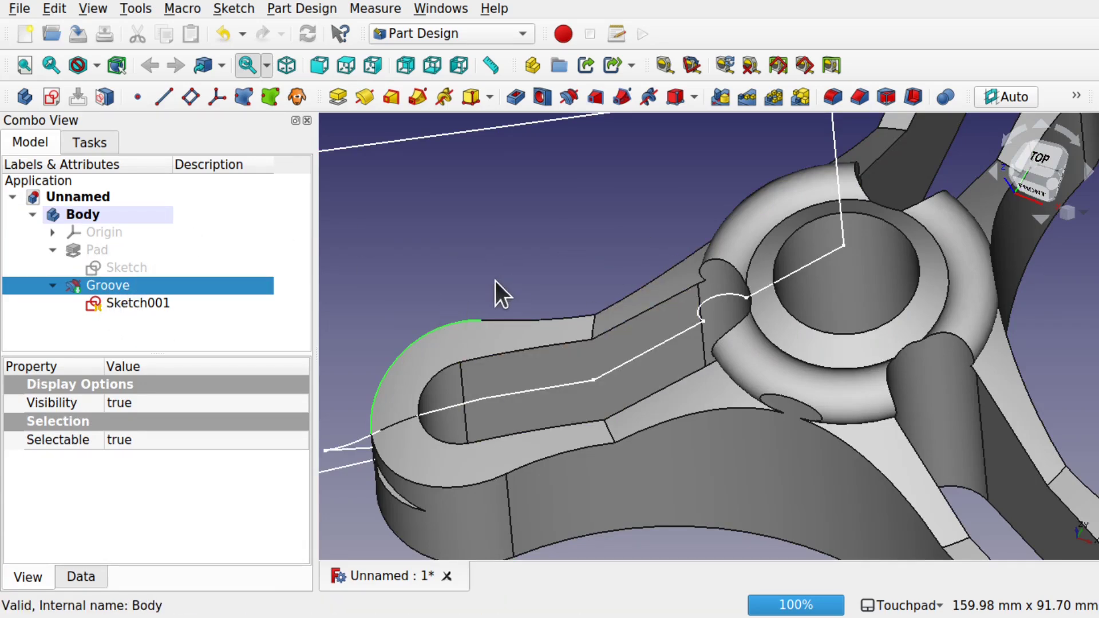
click(64, 215)
click(143, 552)
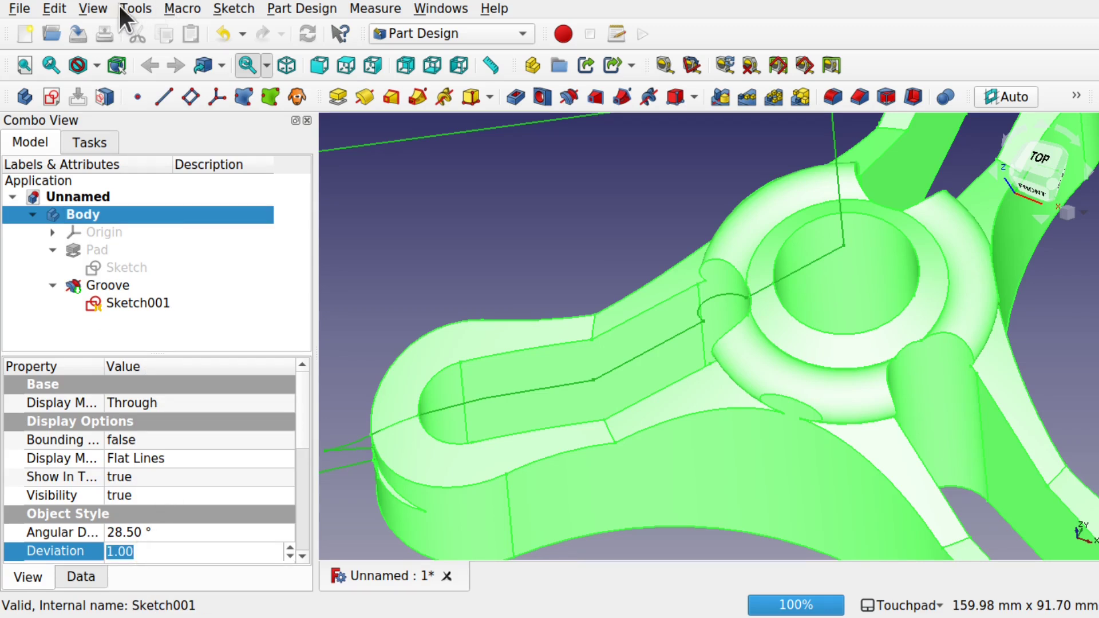
click(55, 8)
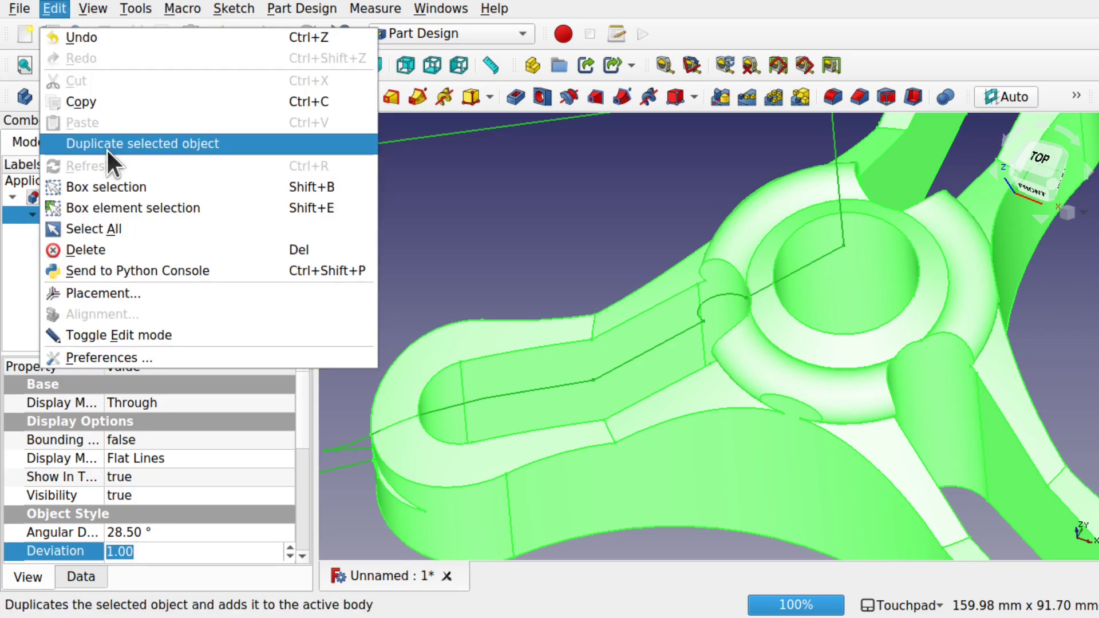
click(544, 196)
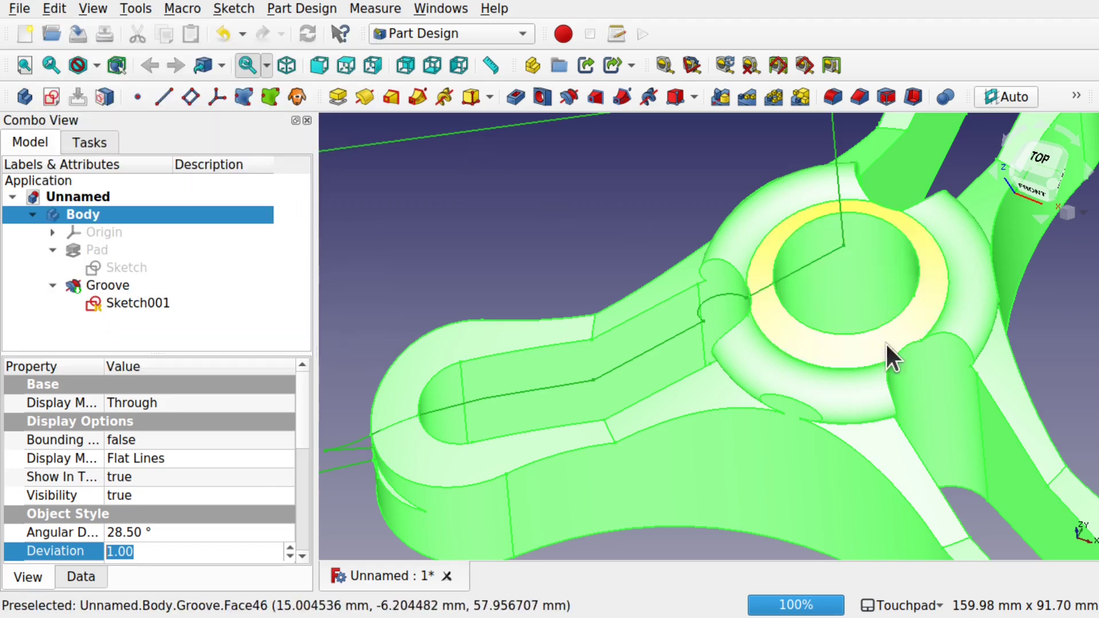
click(613, 236)
click(774, 362)
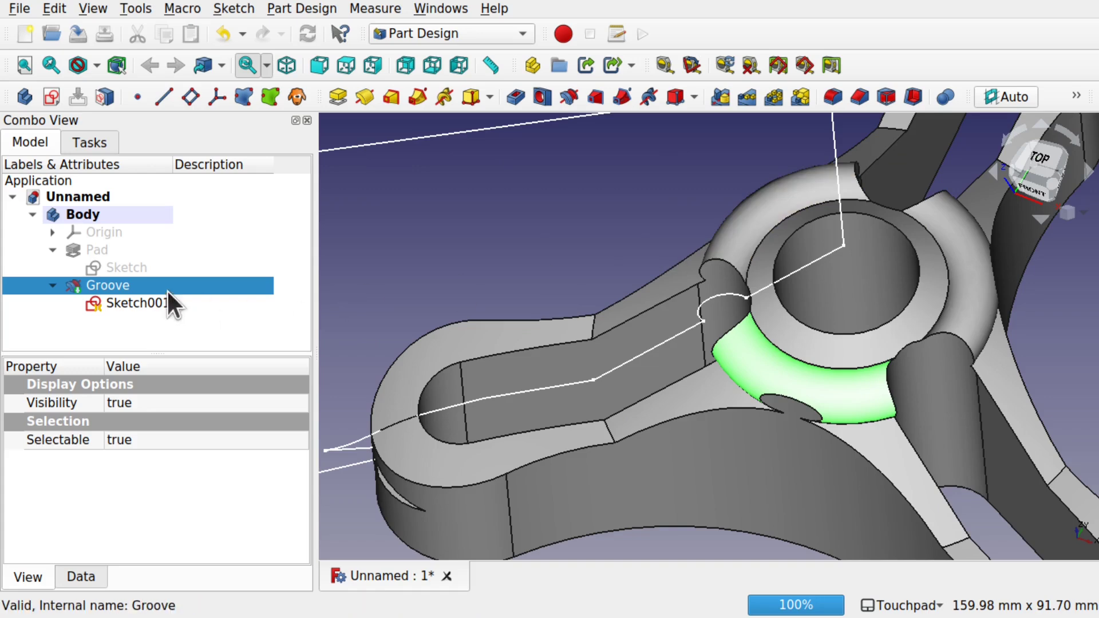
- Set the Body's display deviation to 0.20
click(91, 215)
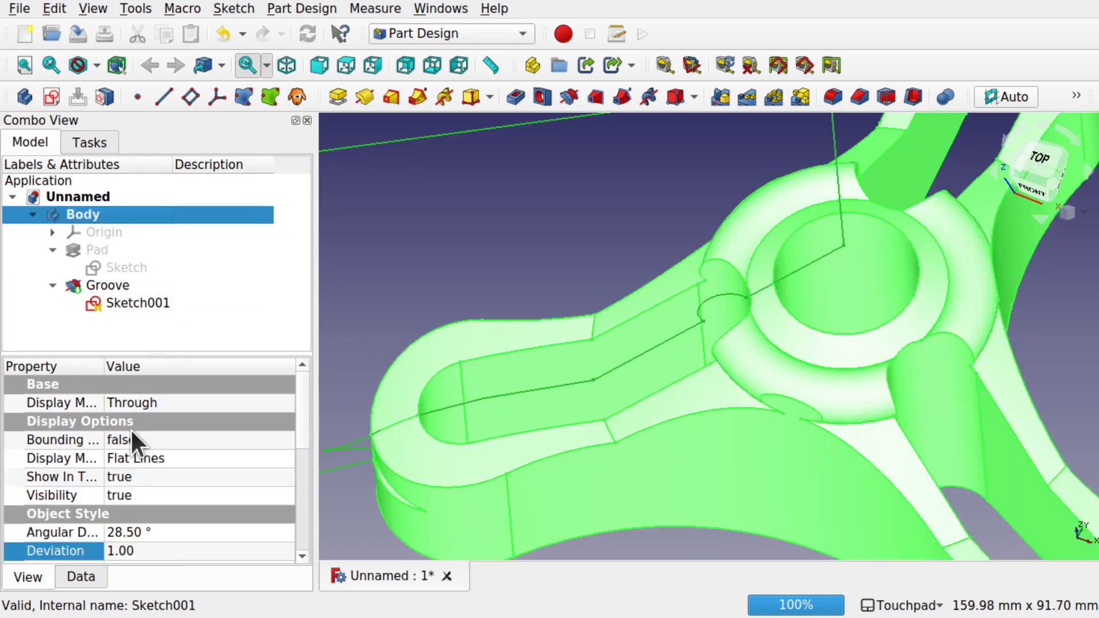
click(147, 551)
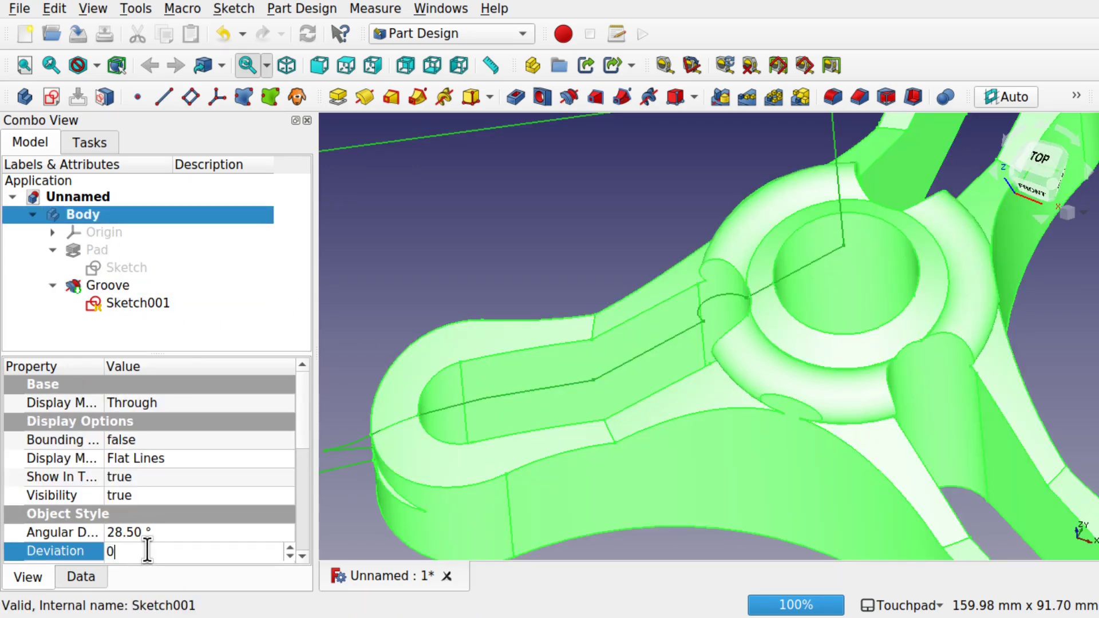
key(Return)
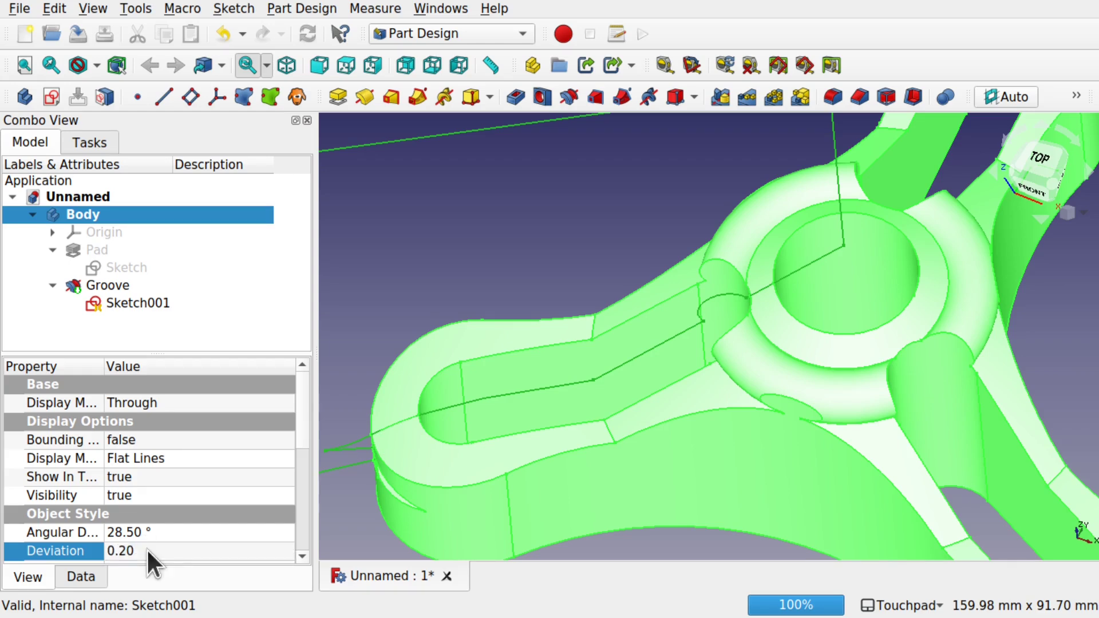
click(412, 284)
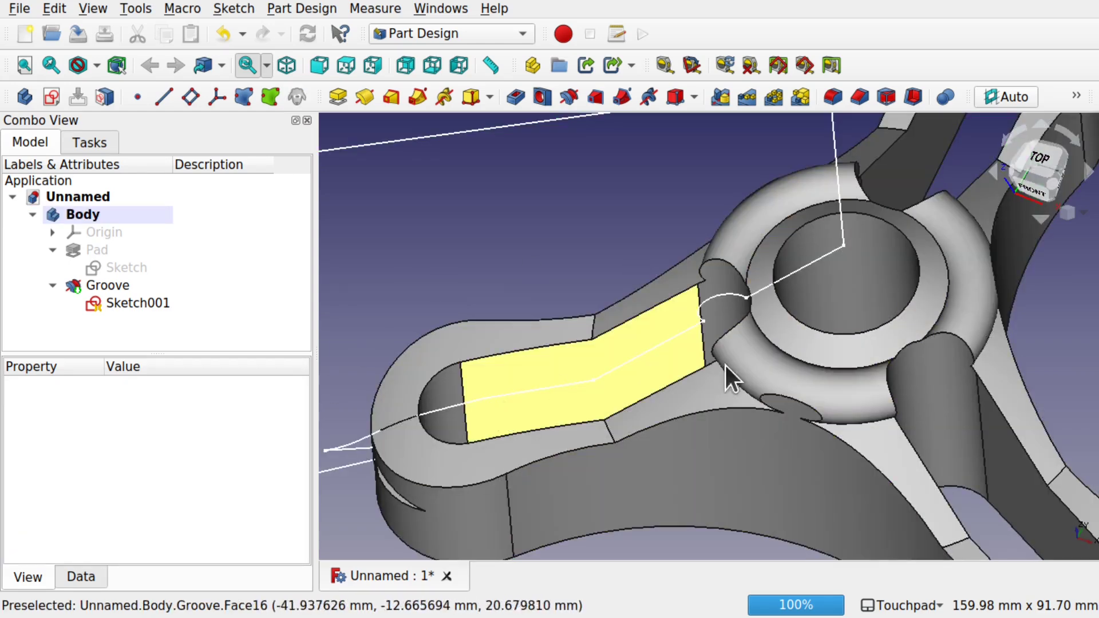
- Shrink the small arc on the sloped line of the groove's profile sketch and close the sketch to update the ring
middle_drag(815, 445, 882, 434)
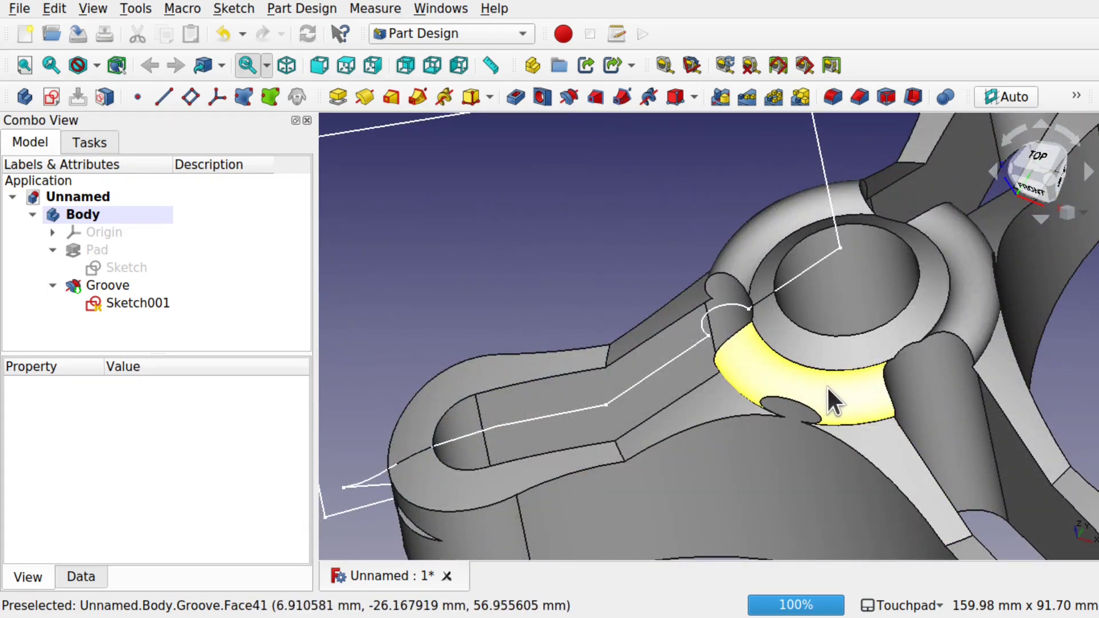
click(143, 302)
double_click(144, 300)
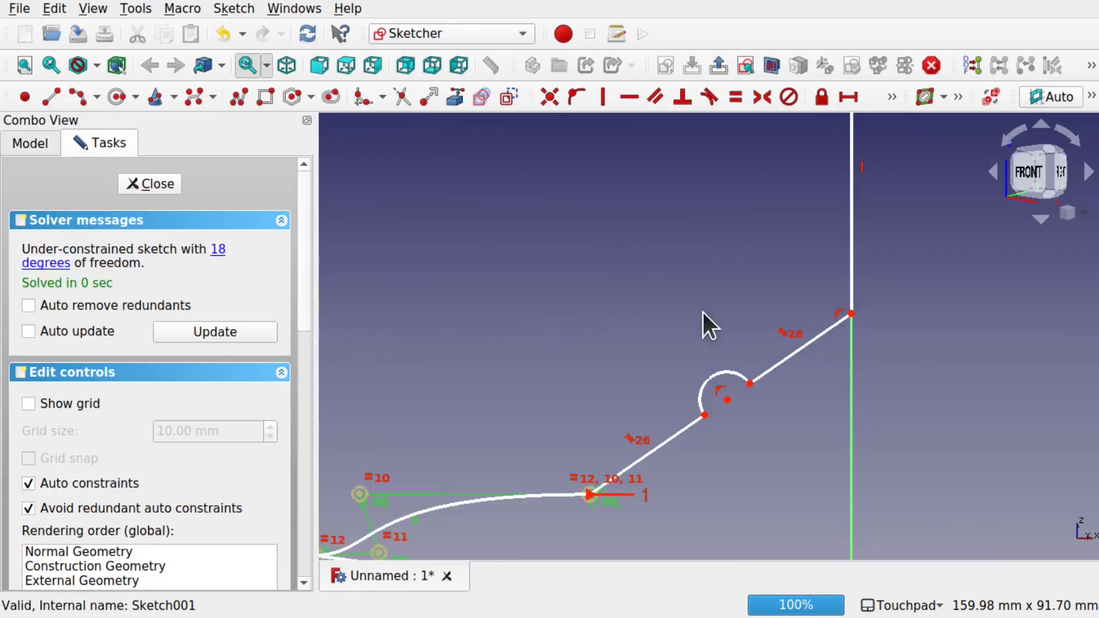
drag(714, 375, 727, 386)
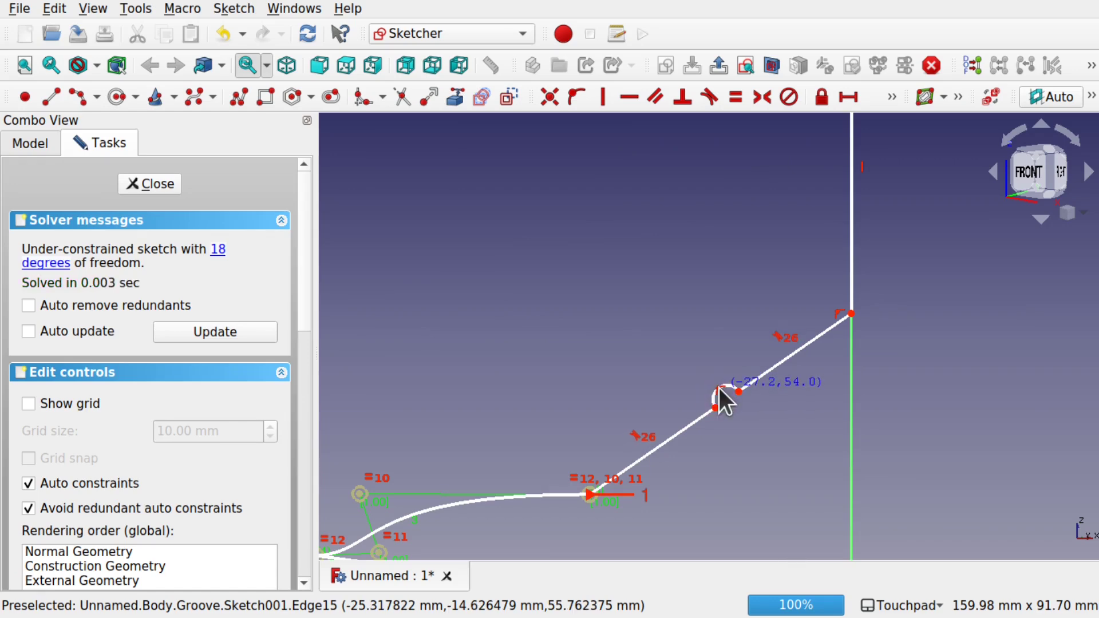
click(158, 185)
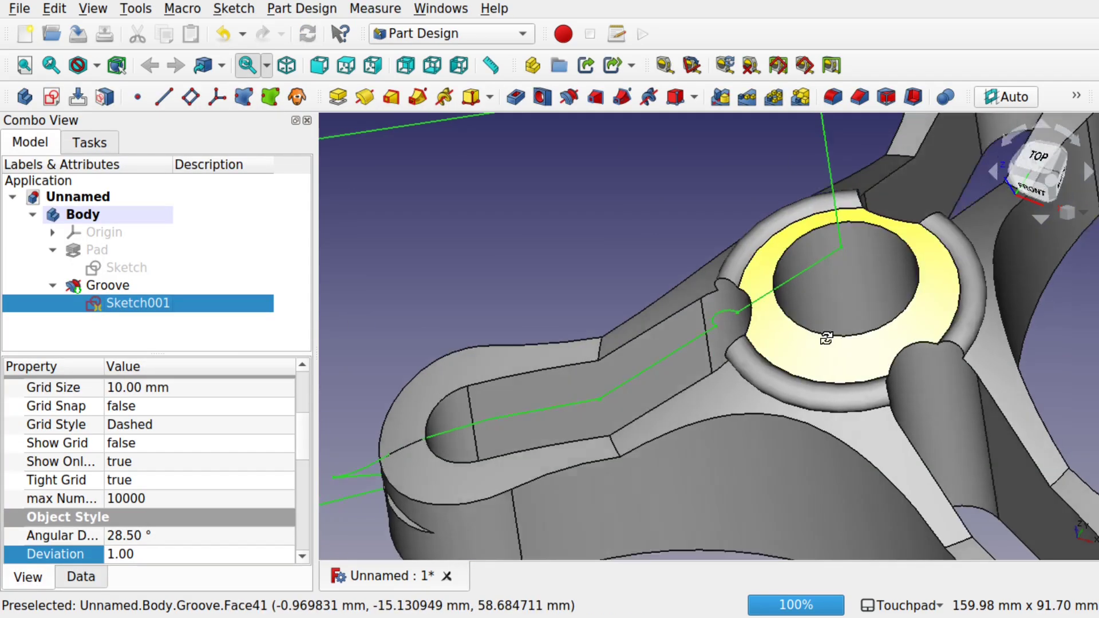
mouse_move(826, 339)
middle_down()
mouse_move(959, 397)
mouse_move(847, 283)
mouse_move(830, 304)
mouse_move(832, 382)
middle_up()
scroll(829, 304, down, 3)
scroll(829, 304, down, 1)
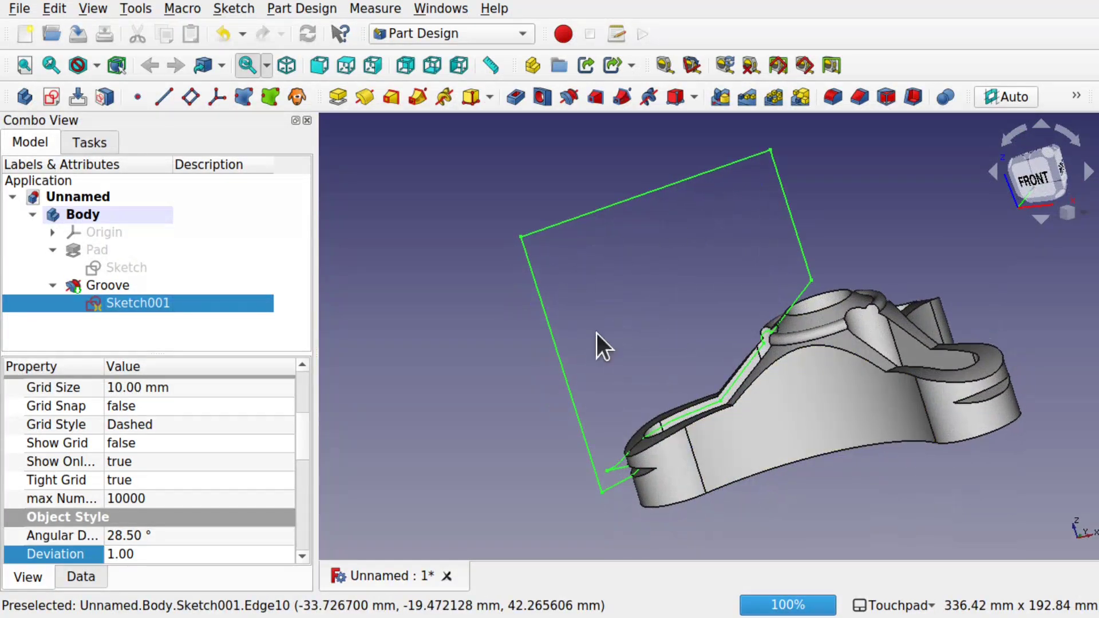
click(399, 327)
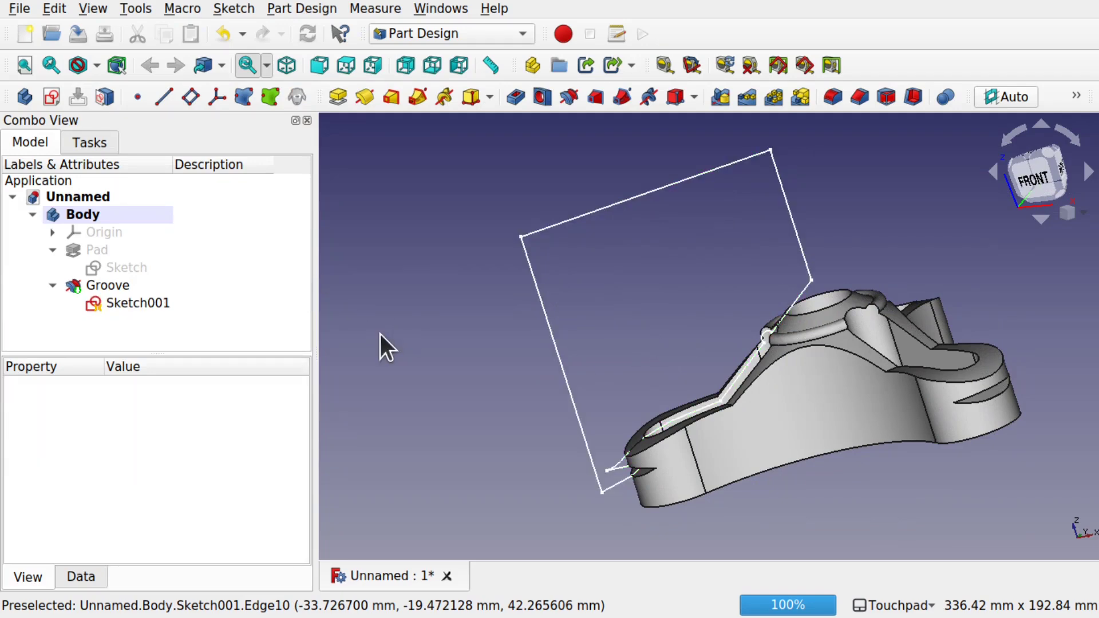
- Create a new sketch in the Body on the YZ base plane
click(86, 214)
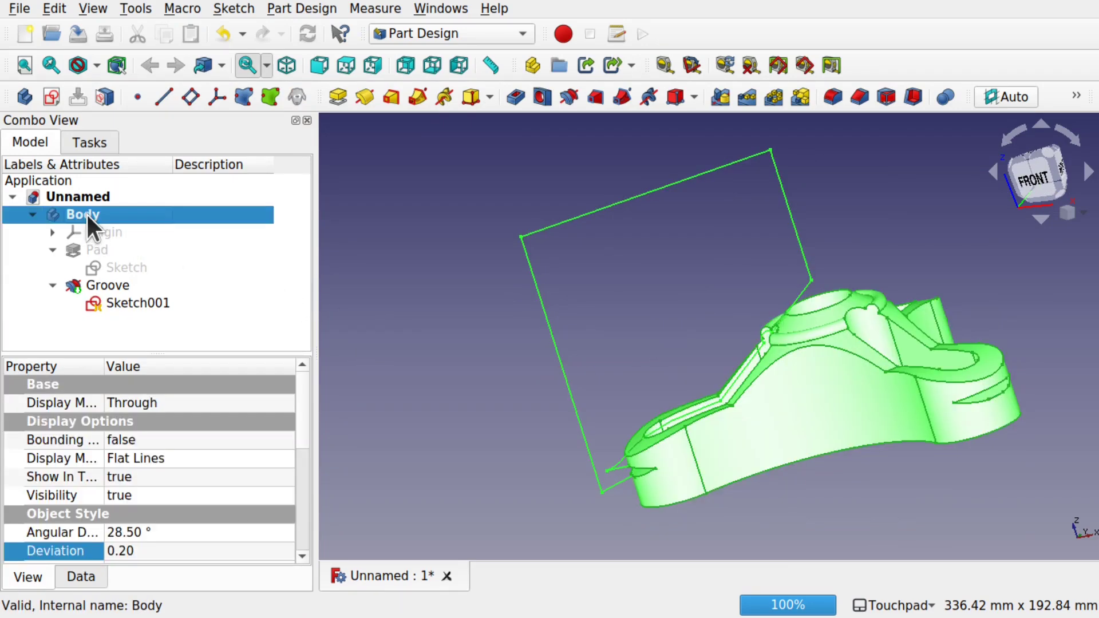
click(51, 96)
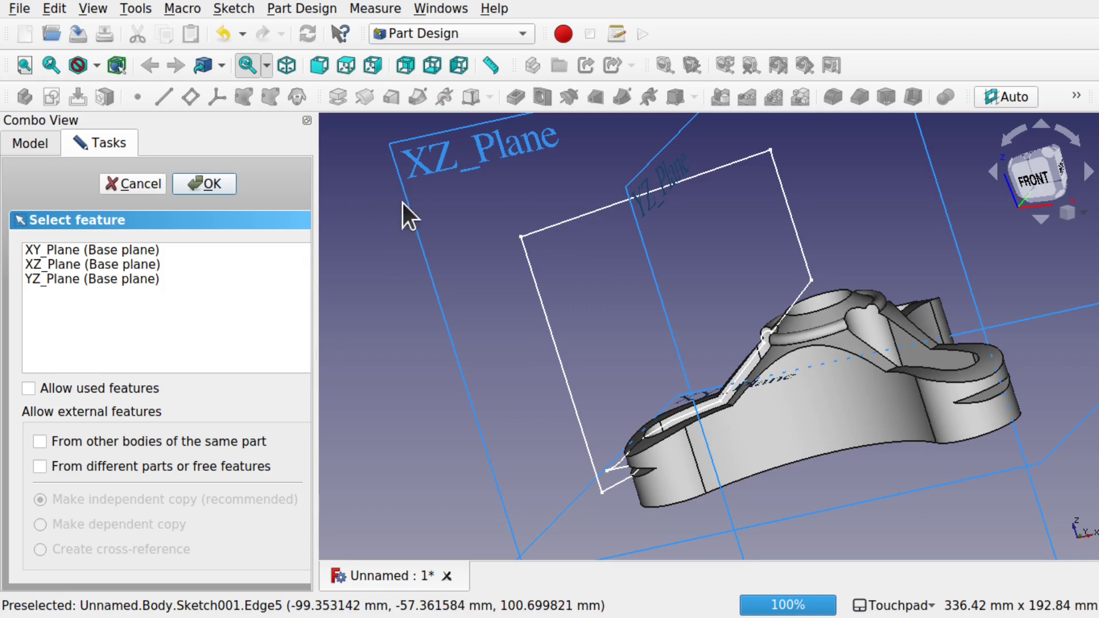
middle_drag(466, 179, 598, 153)
middle_drag(792, 250, 711, 436)
scroll(657, 336, down, 3)
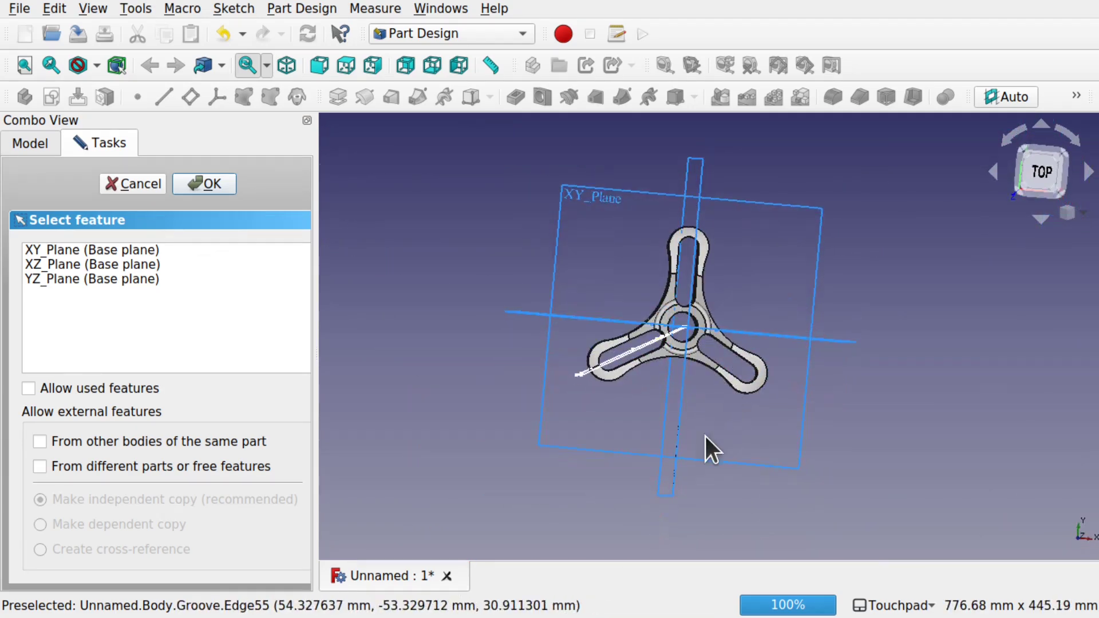
middle_drag(684, 235, 559, 157)
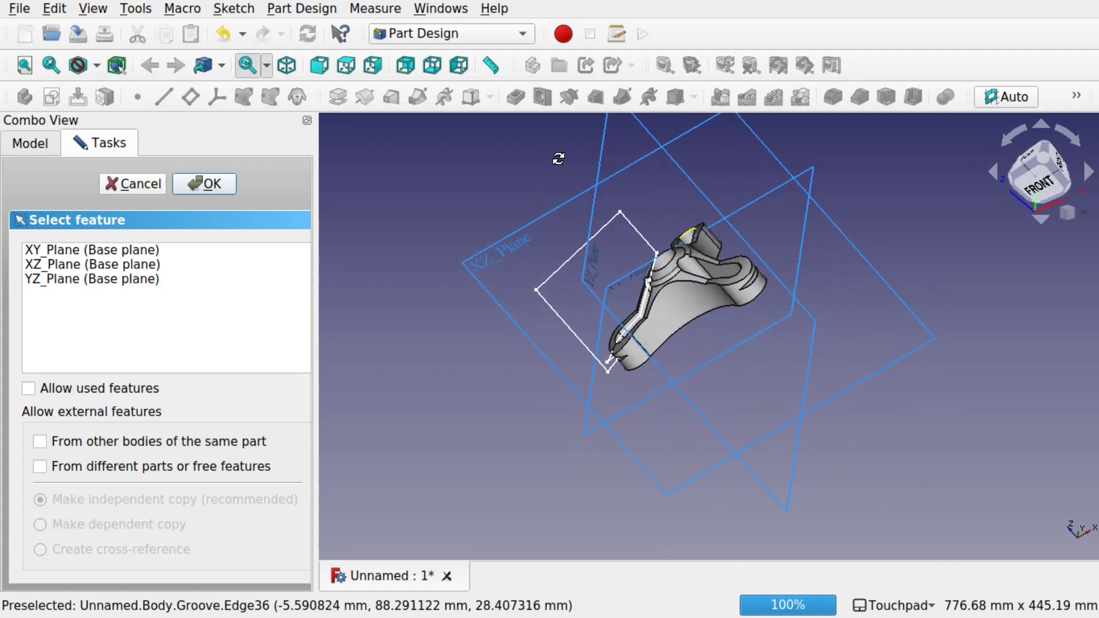
click(585, 271)
click(209, 184)
- Hide the groove's profile sketch, Sketch001, and cut the solid open at the sketch plane with the section view
mouse_move(705, 208)
middle_down()
mouse_move(726, 273)
mouse_move(658, 317)
middle_up()
key(3)
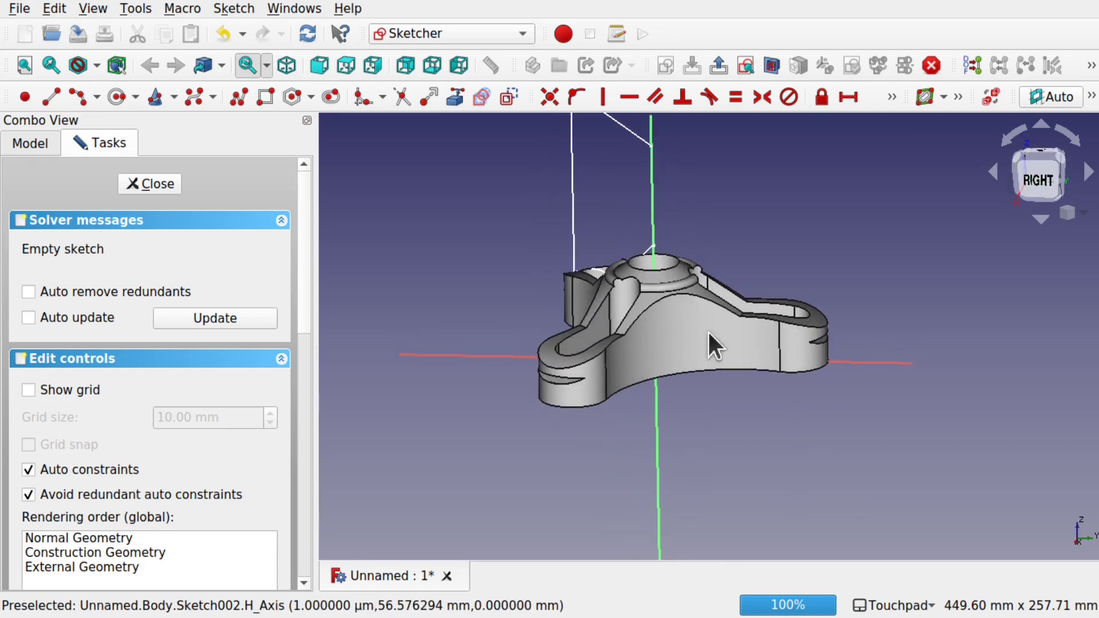
click(23, 144)
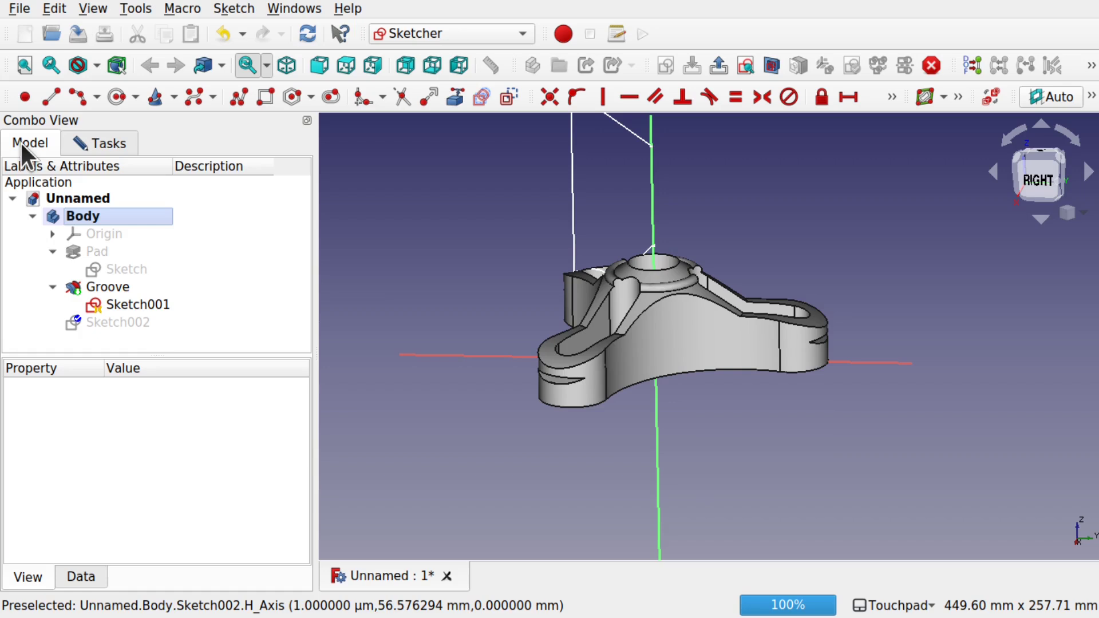
click(124, 304)
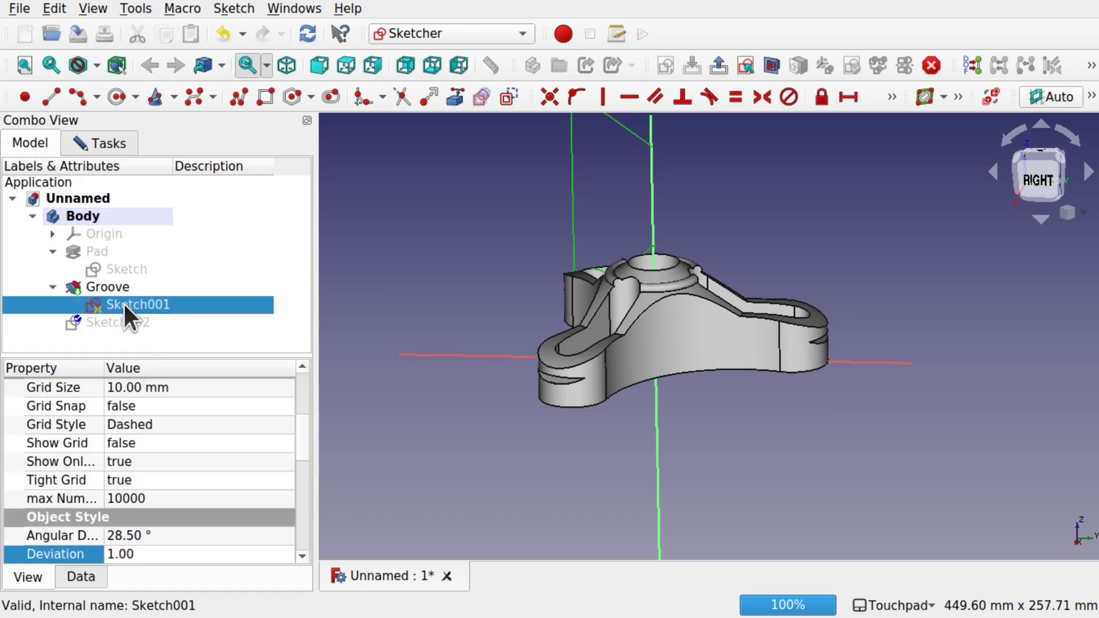
click(726, 252)
click(771, 67)
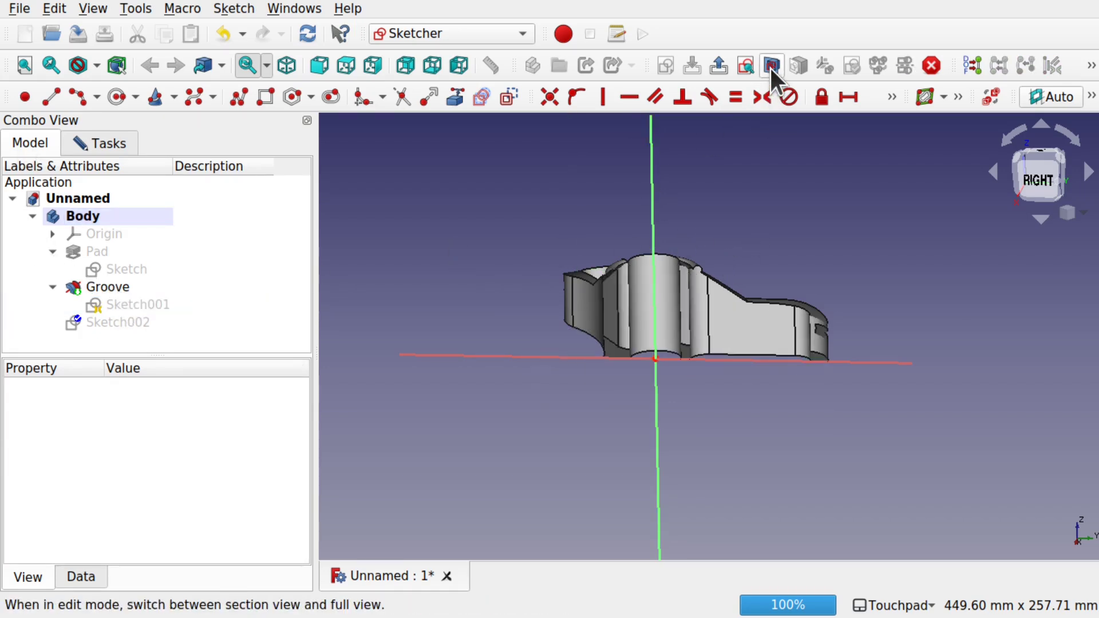
- Draw a closed seven-segment polyline from the vertical axis, stepping down outward past the arm's end, and returning below the base to the axis
mouse_move(730, 355)
mouse_down()
mouse_move(736, 319)
mouse_move(714, 371)
mouse_move(753, 359)
mouse_up()
scroll(713, 371, up, 5)
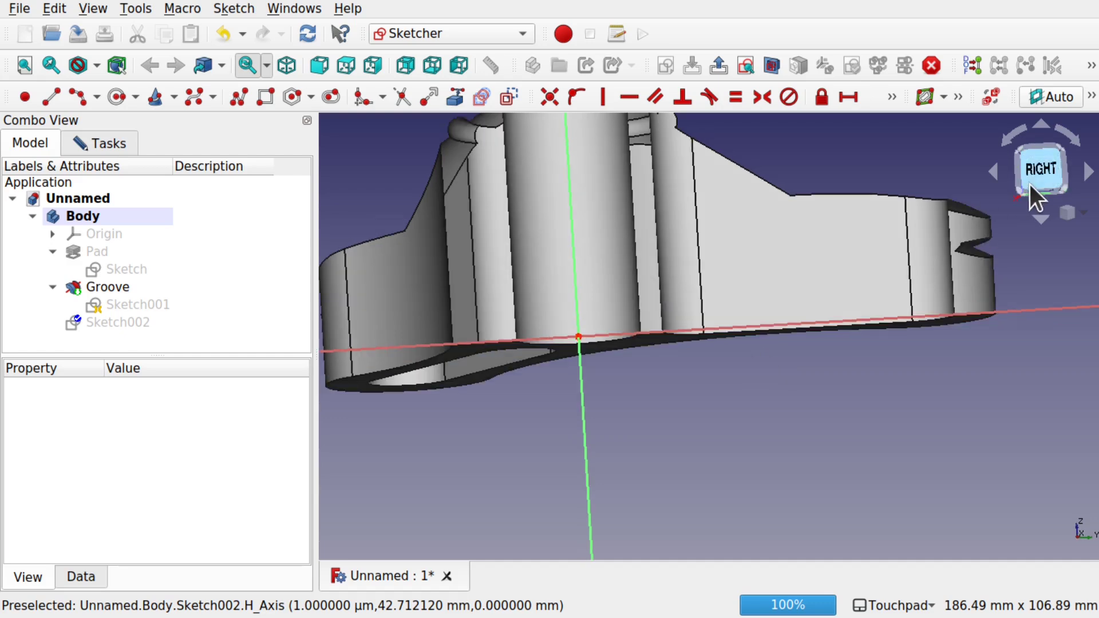
click(1041, 182)
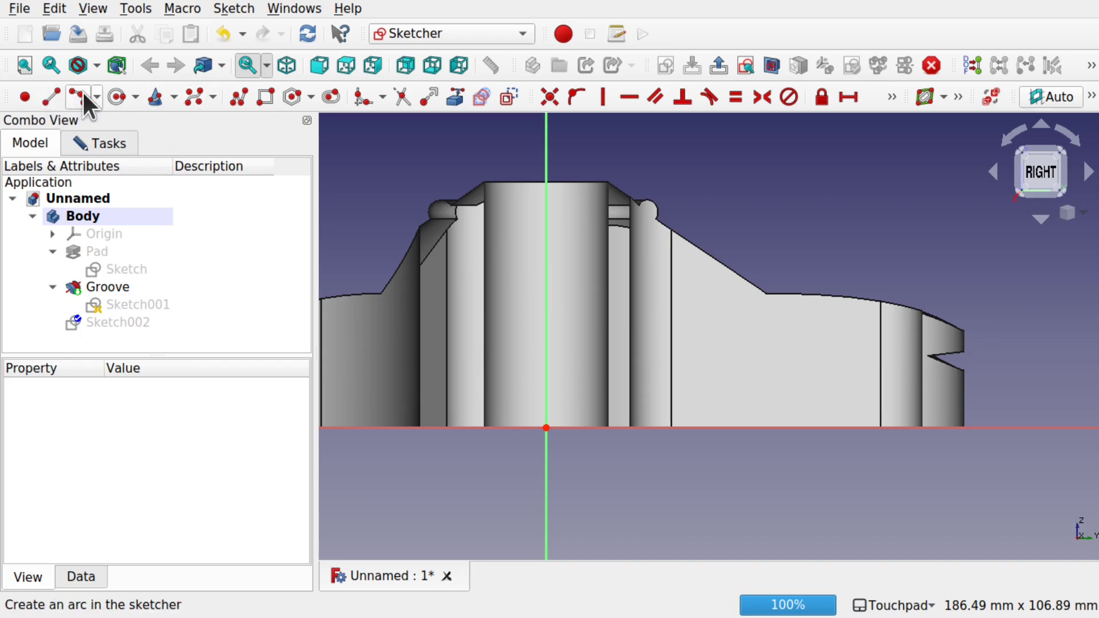
click(239, 98)
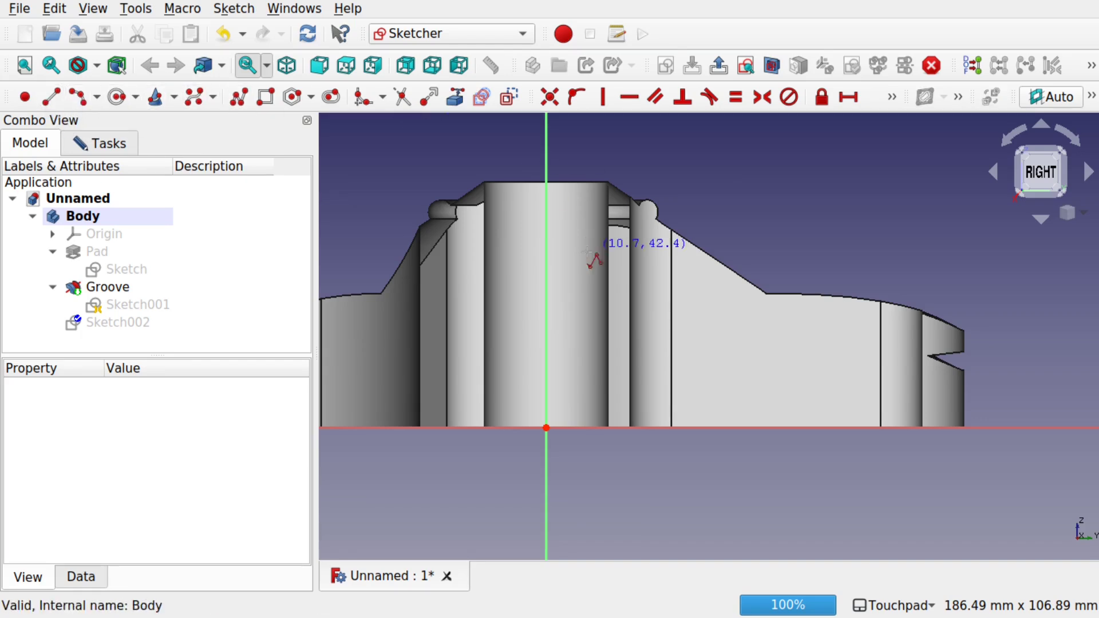
click(546, 231)
click(730, 331)
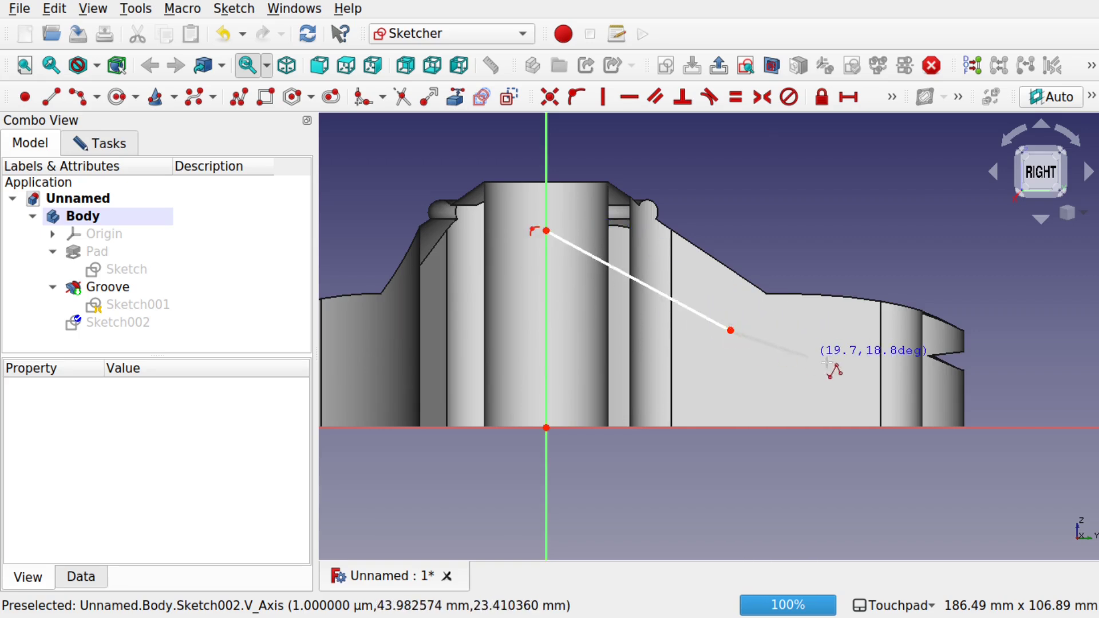
click(860, 341)
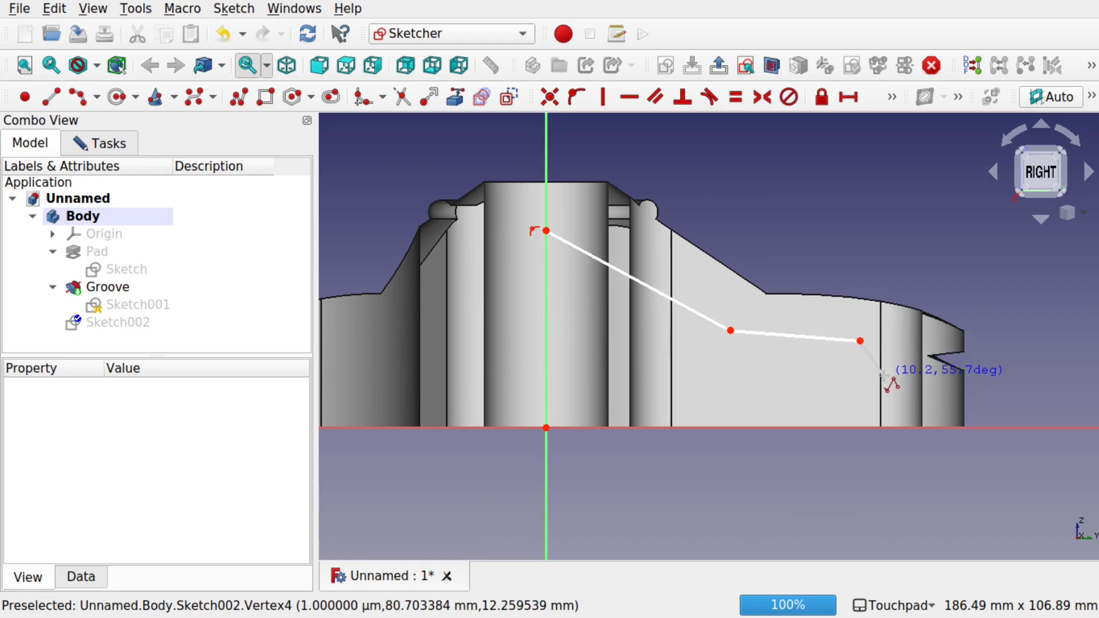
click(890, 380)
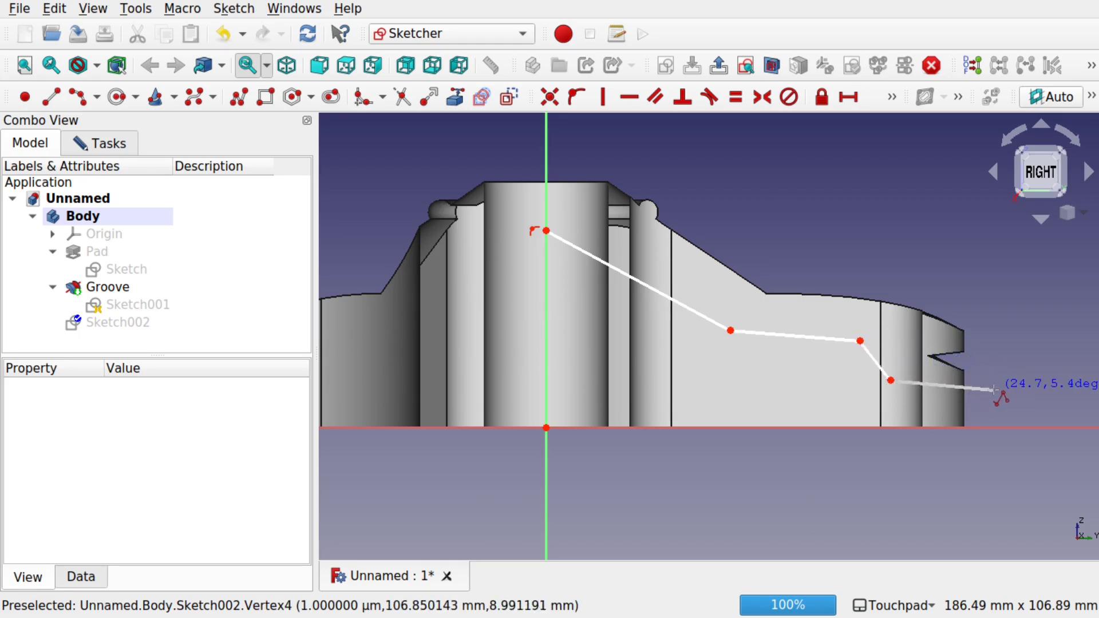
click(995, 390)
click(994, 468)
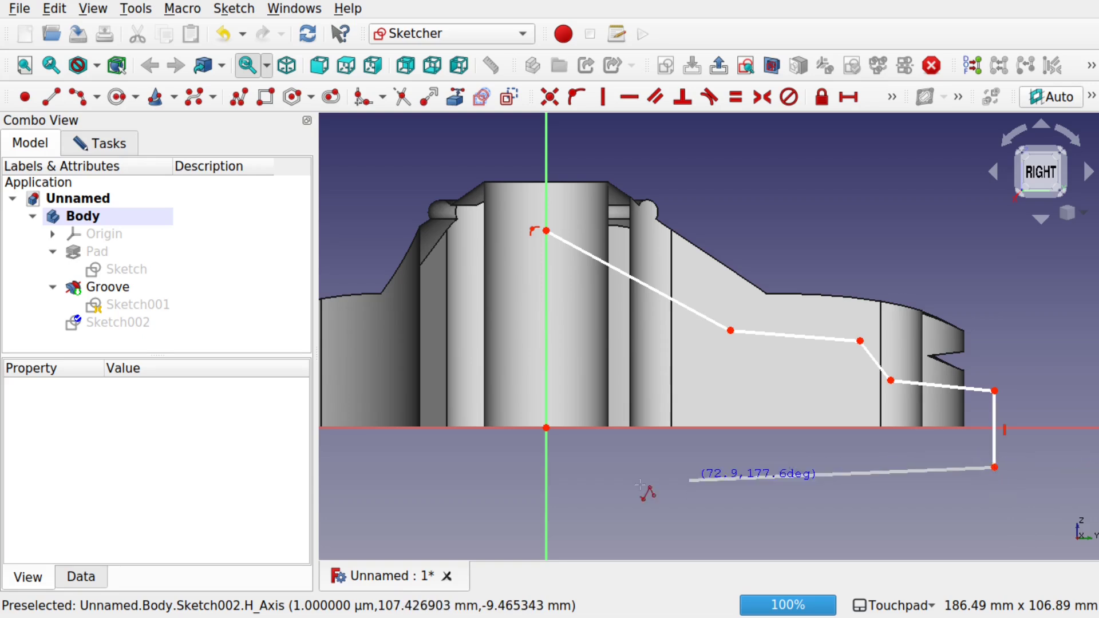
click(546, 468)
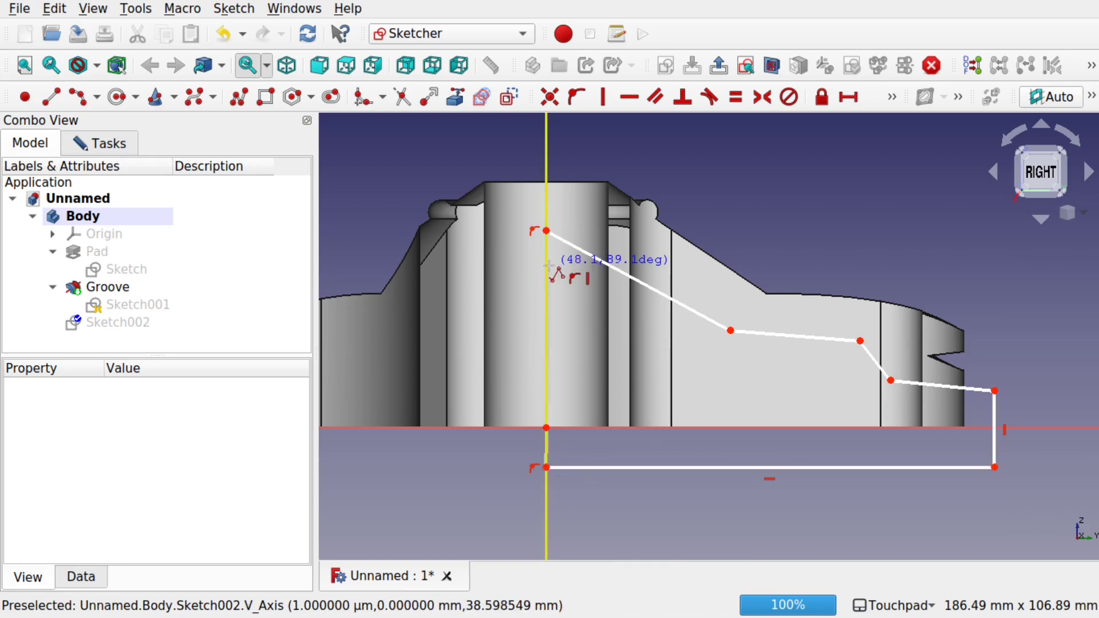
click(547, 231)
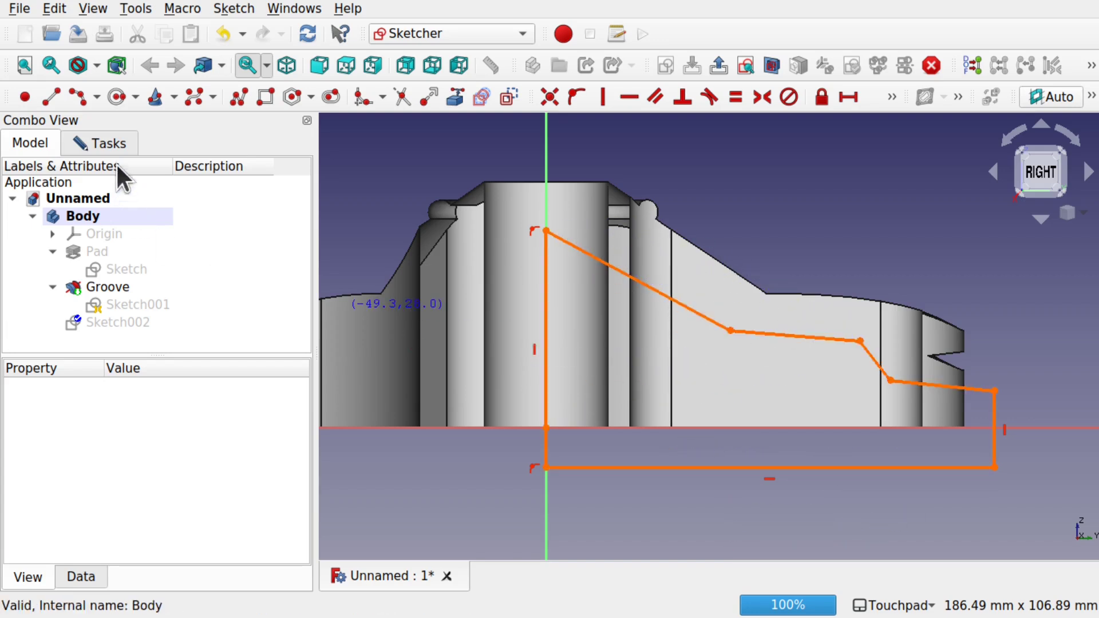
- Delete the redundant vertical constraint from the profile segment lying on the vertical axis
click(109, 144)
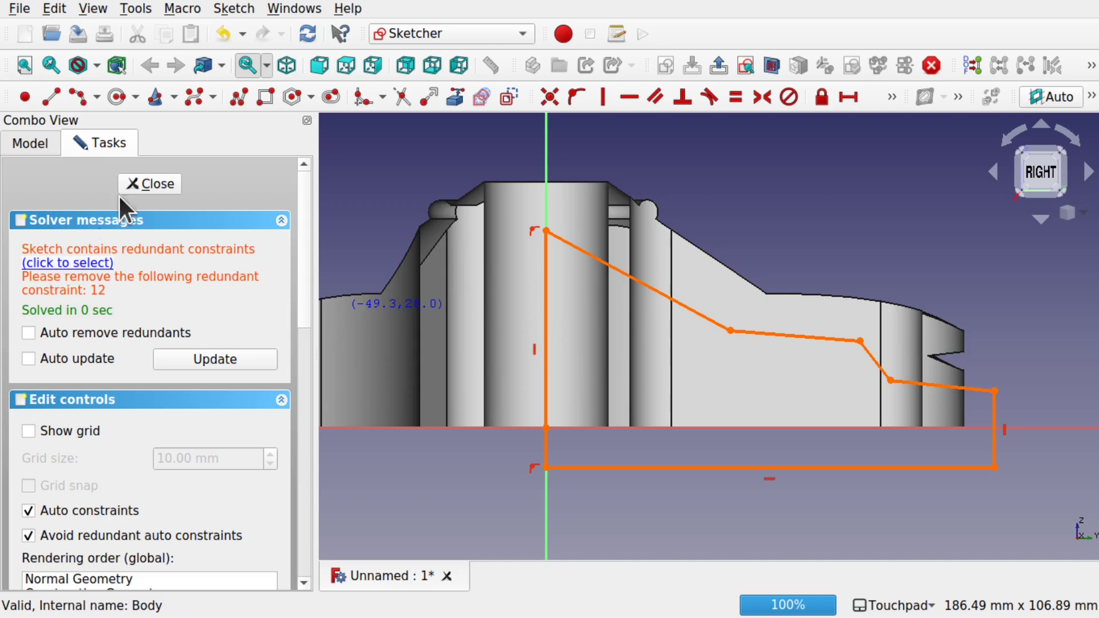
click(87, 262)
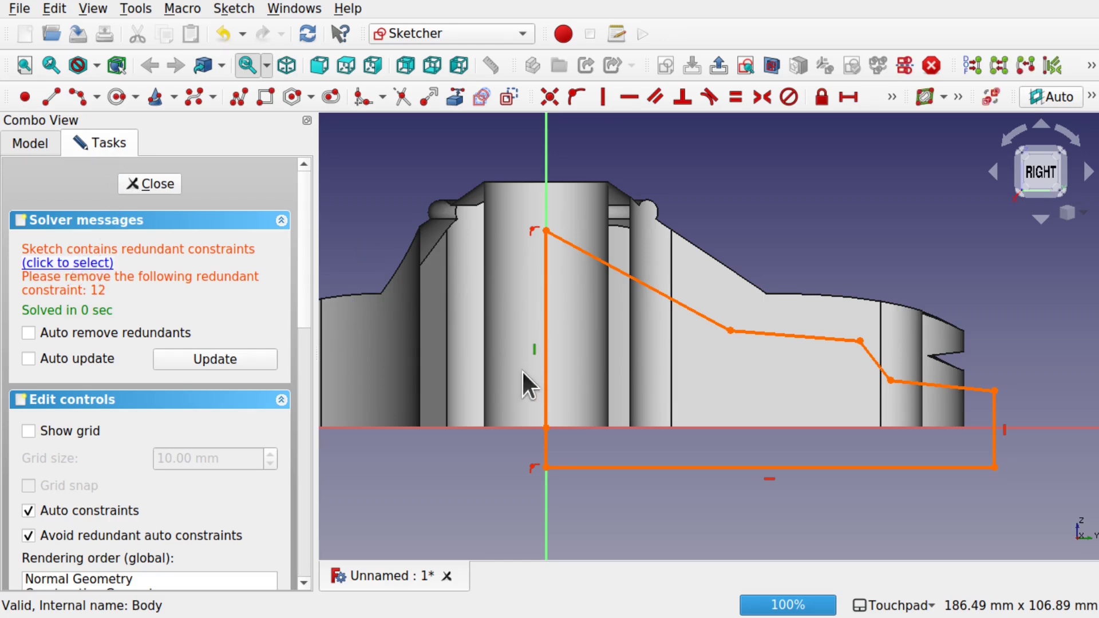
click(533, 349)
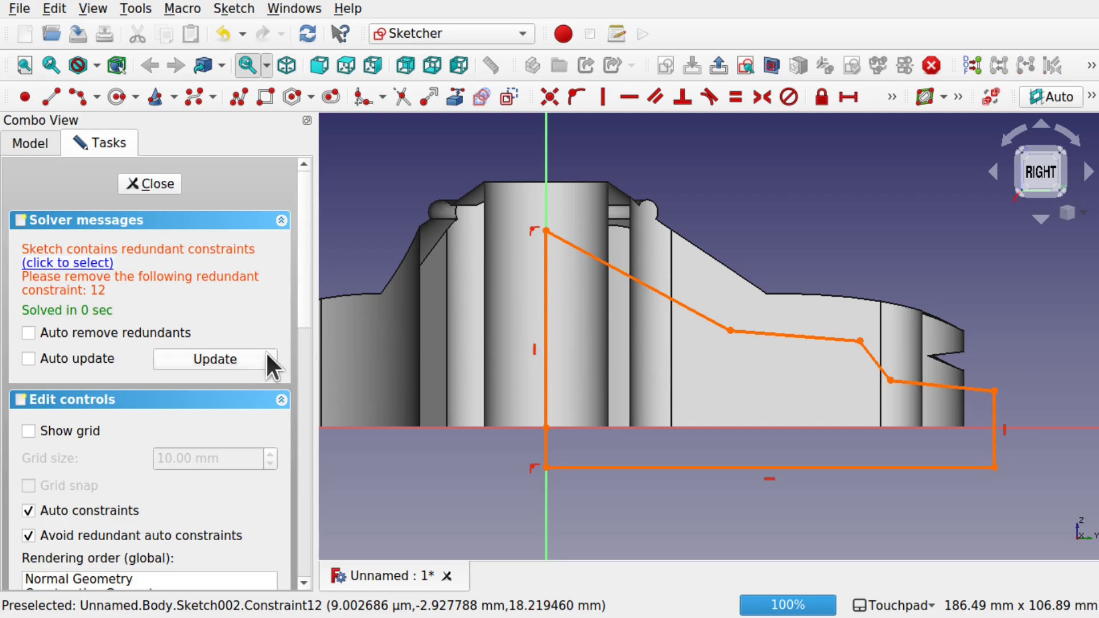
click(102, 261)
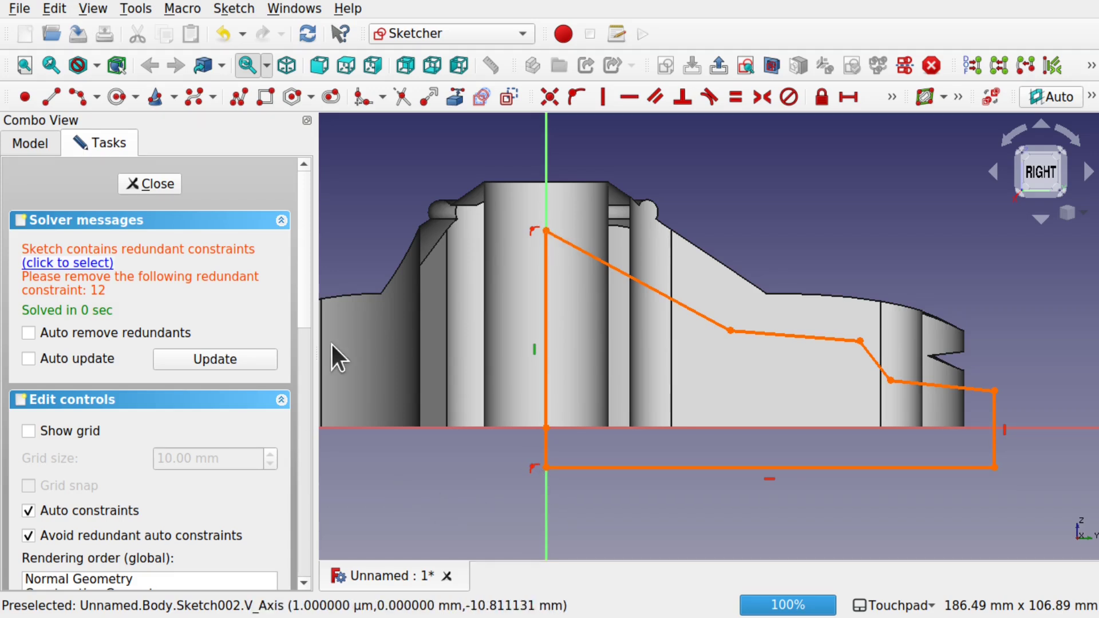
key(Delete)
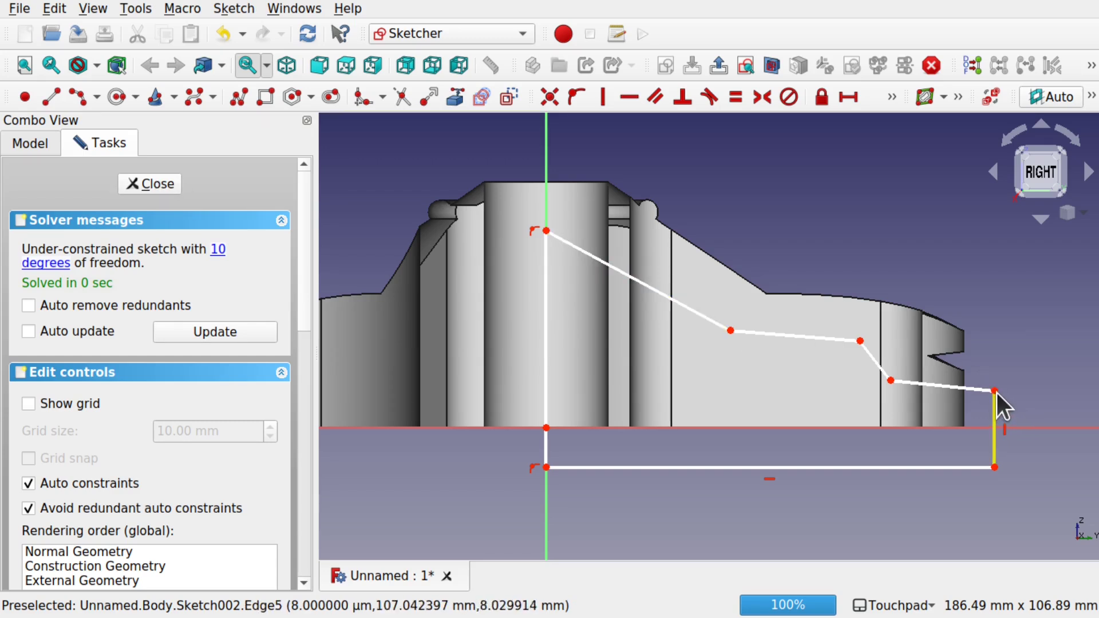
- Move the profile's upper outer corner slightly down and the foot of its steep step slightly outward, and close the sketch
drag(995, 392, 996, 400)
mouse_move(891, 380)
mouse_down()
mouse_move(916, 360)
mouse_move(898, 380)
mouse_up()
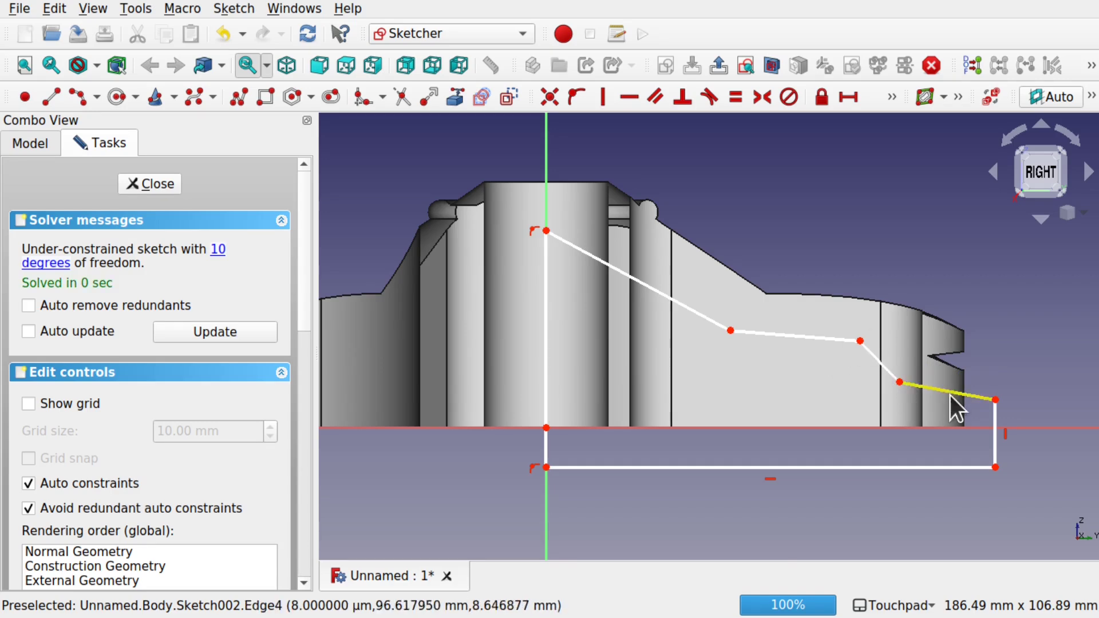
click(140, 182)
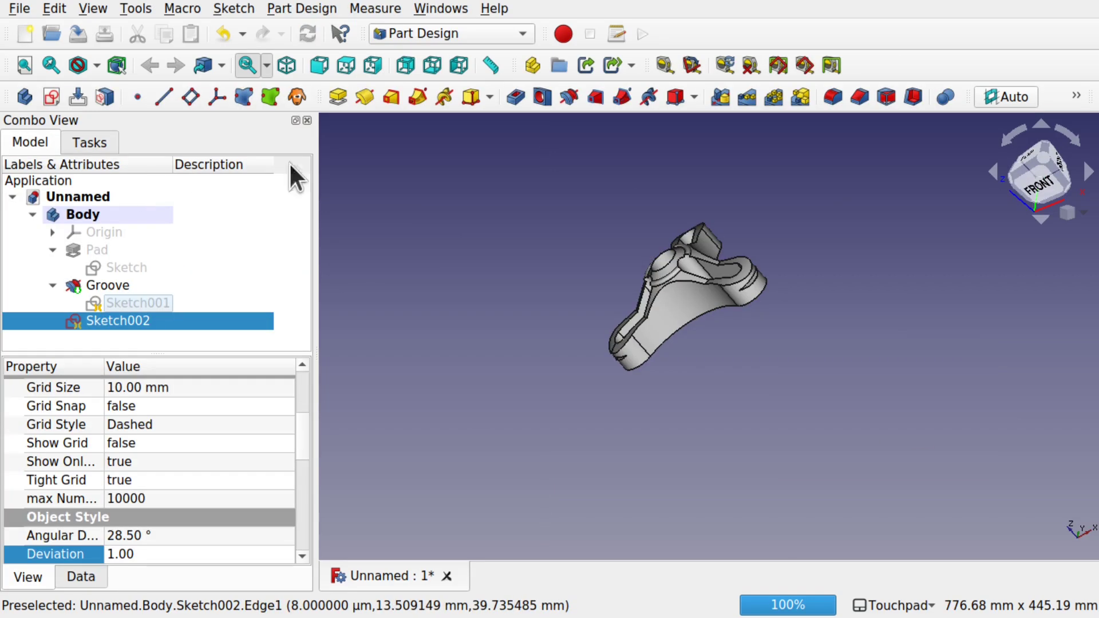
- Cut a Groove from the stepped underside profile, revolved 360° about the vertical sketch axis
scroll(552, 276, up, 5)
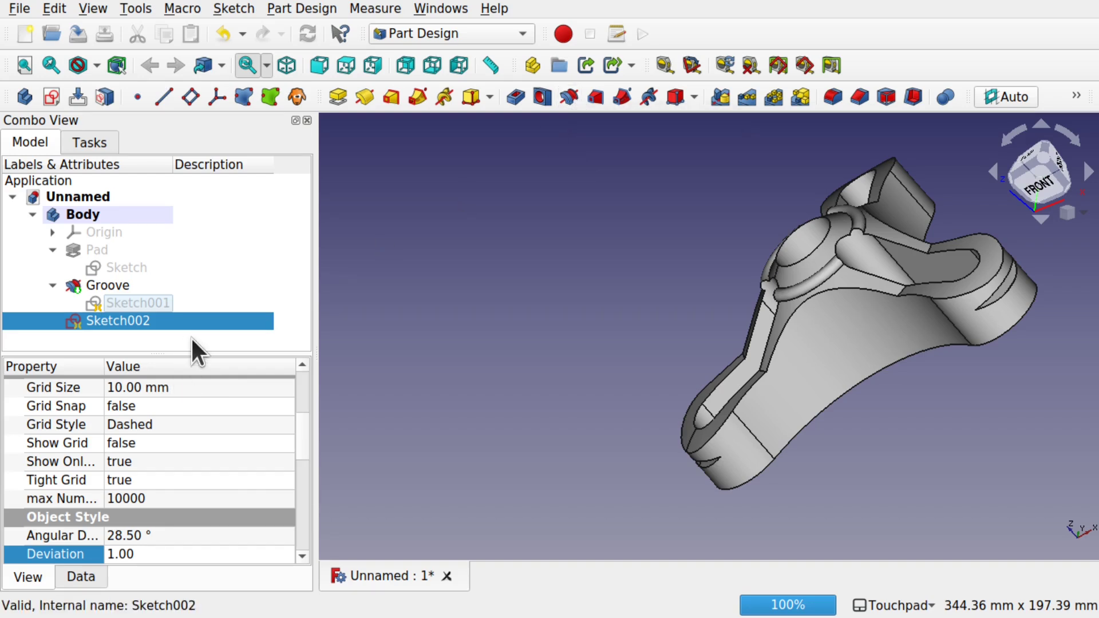
click(300, 10)
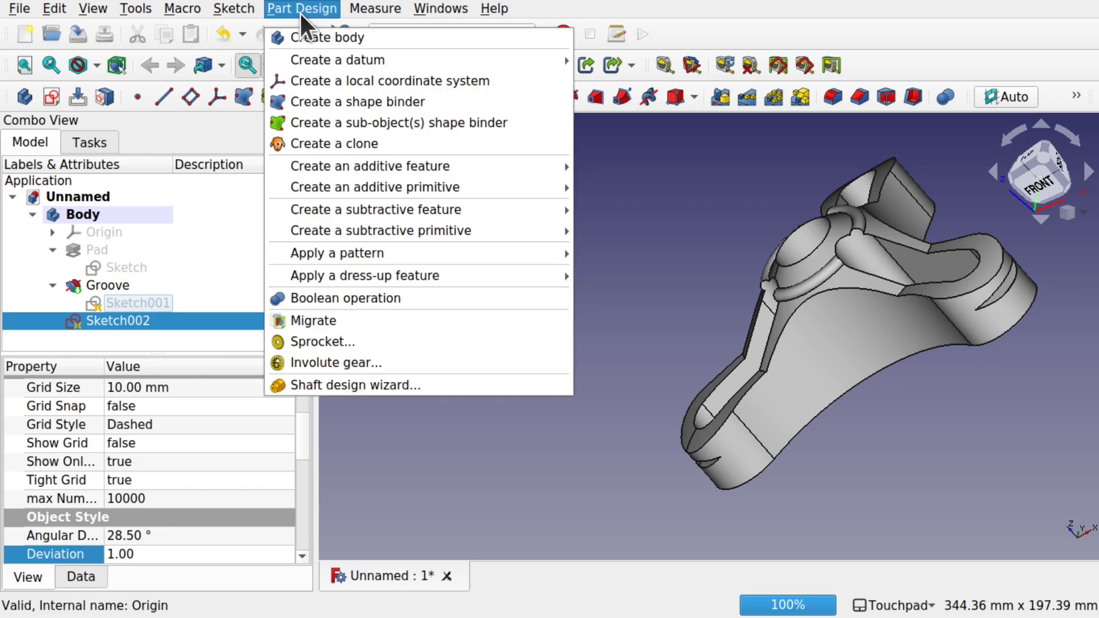
mouse_move(445, 187)
mouse_move(453, 206)
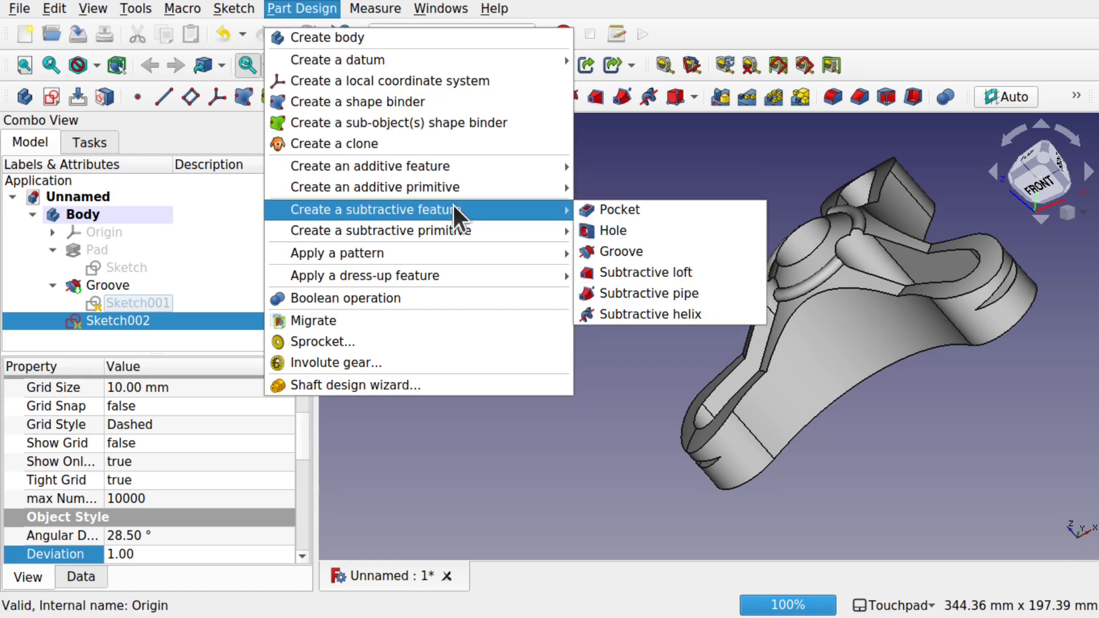
click(627, 251)
middle_drag(673, 263, 724, 218)
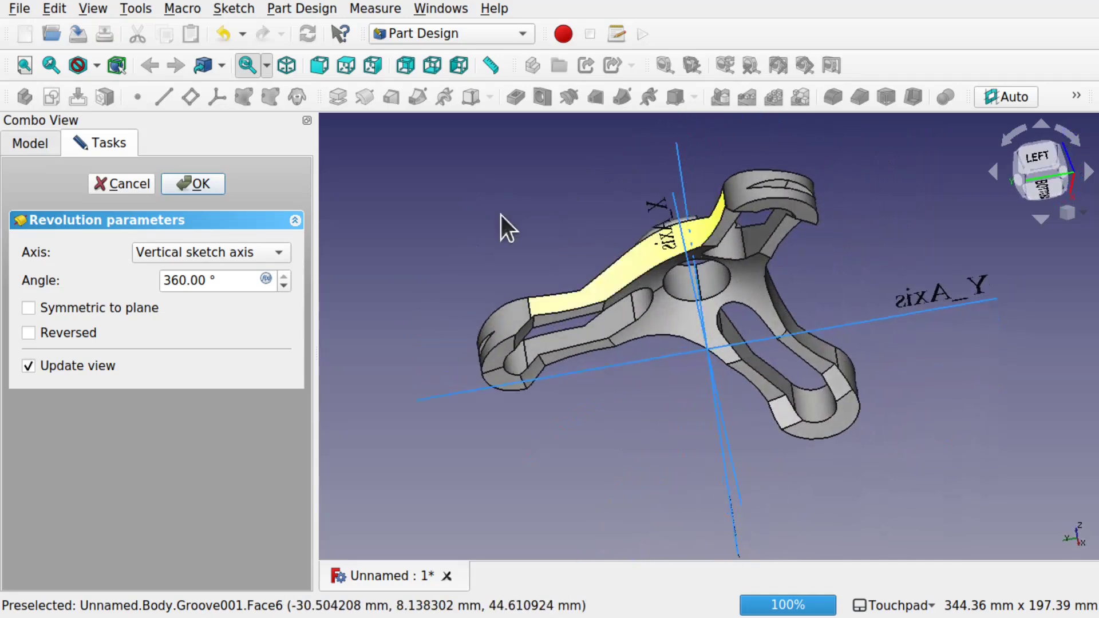
click(202, 184)
middle_drag(672, 176, 679, 434)
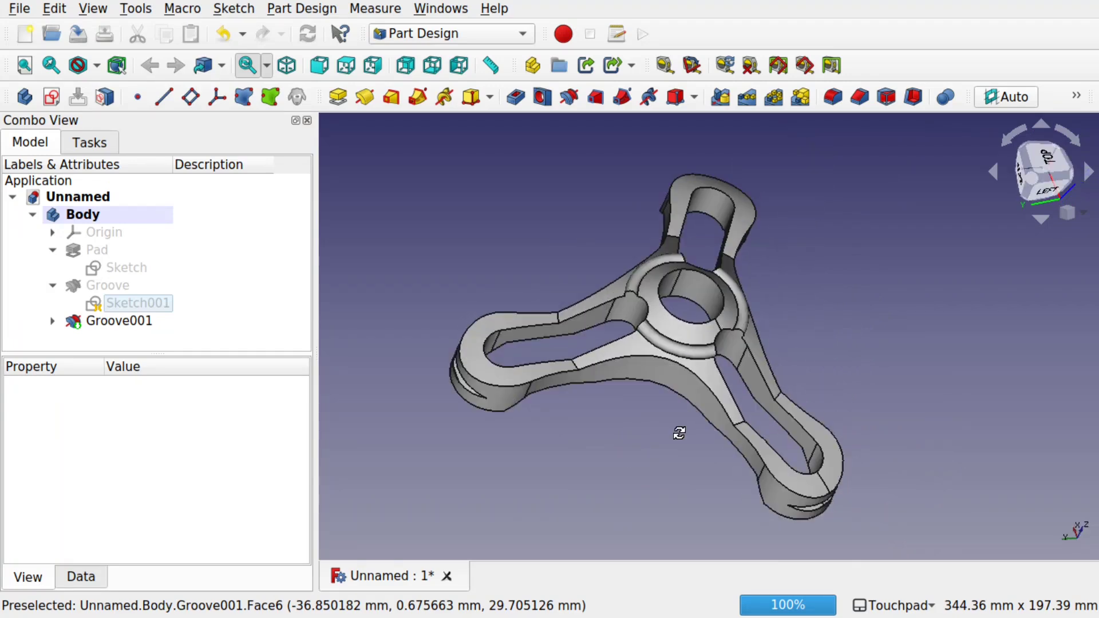